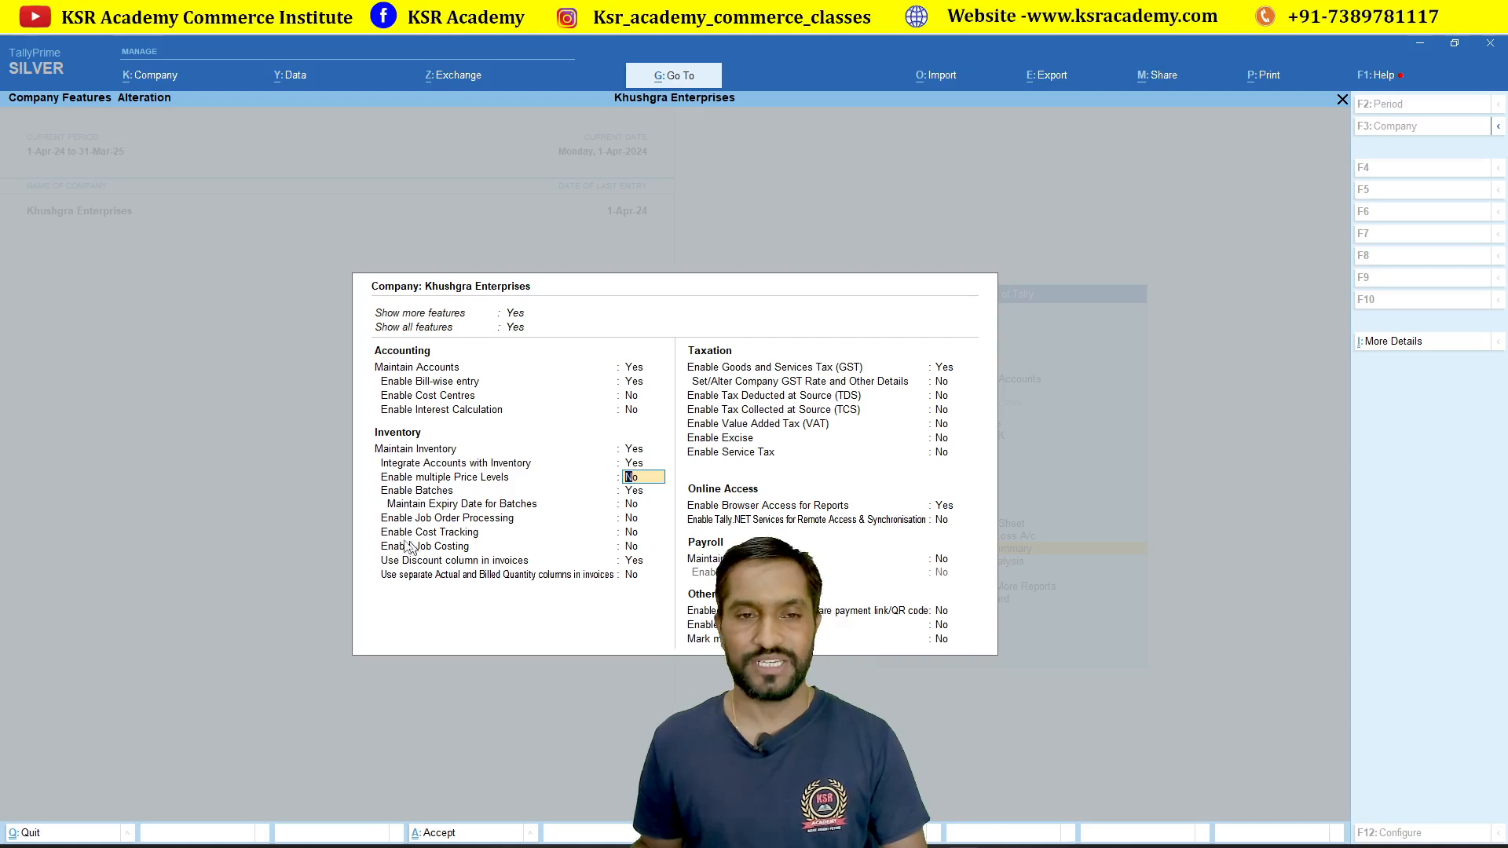
# Step: Set Show all features and Show more features to No in Company Features
pyautogui.click(633, 496)
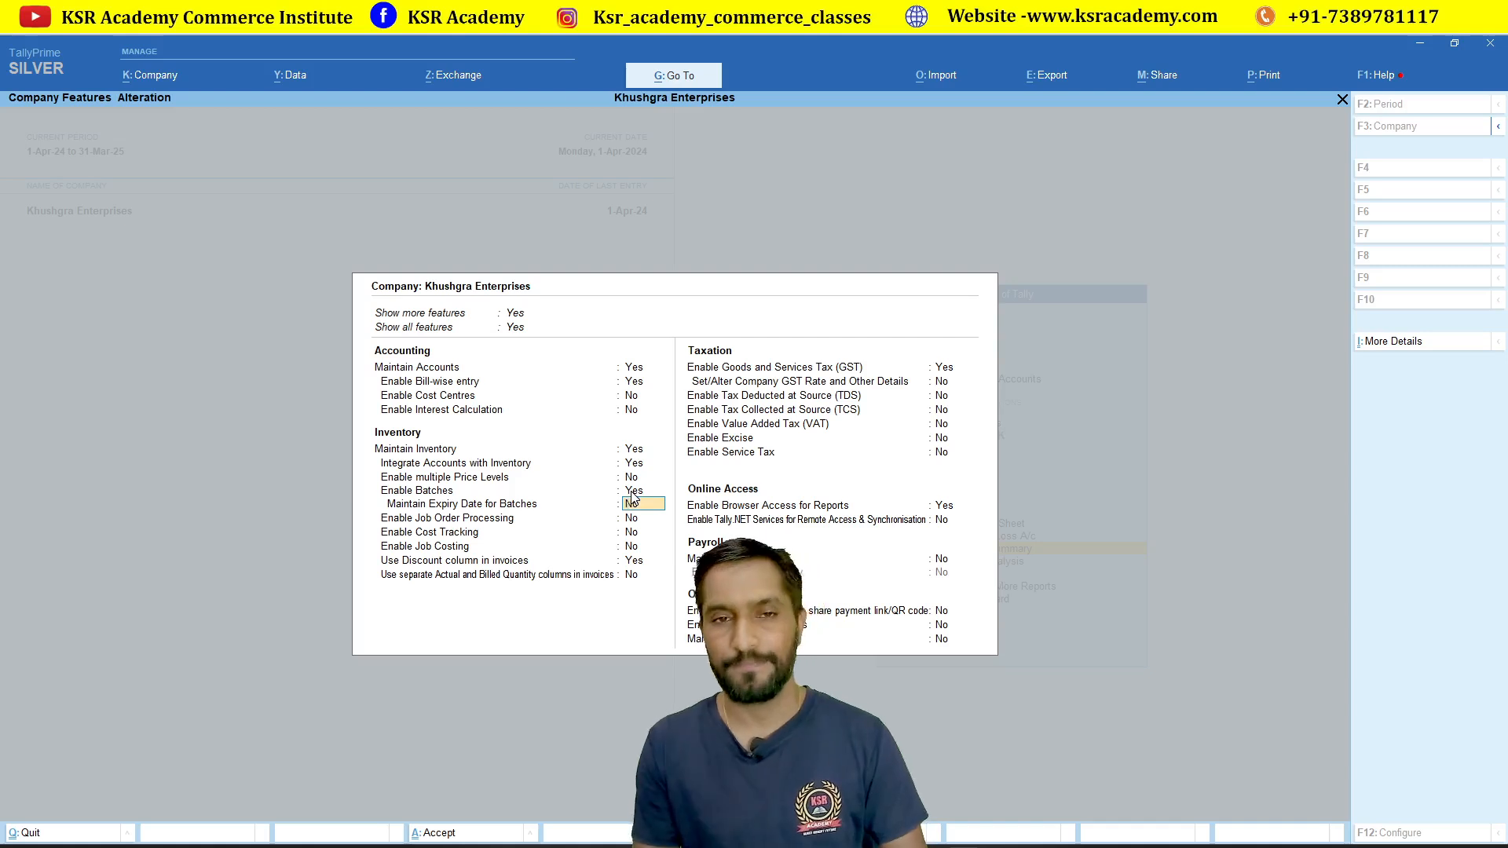
pyautogui.press('Up')
pyautogui.press('Up')
pyautogui.press('Up')
pyautogui.press('Up')
pyautogui.press('Up')
pyautogui.press('Up')
pyautogui.press('Up')
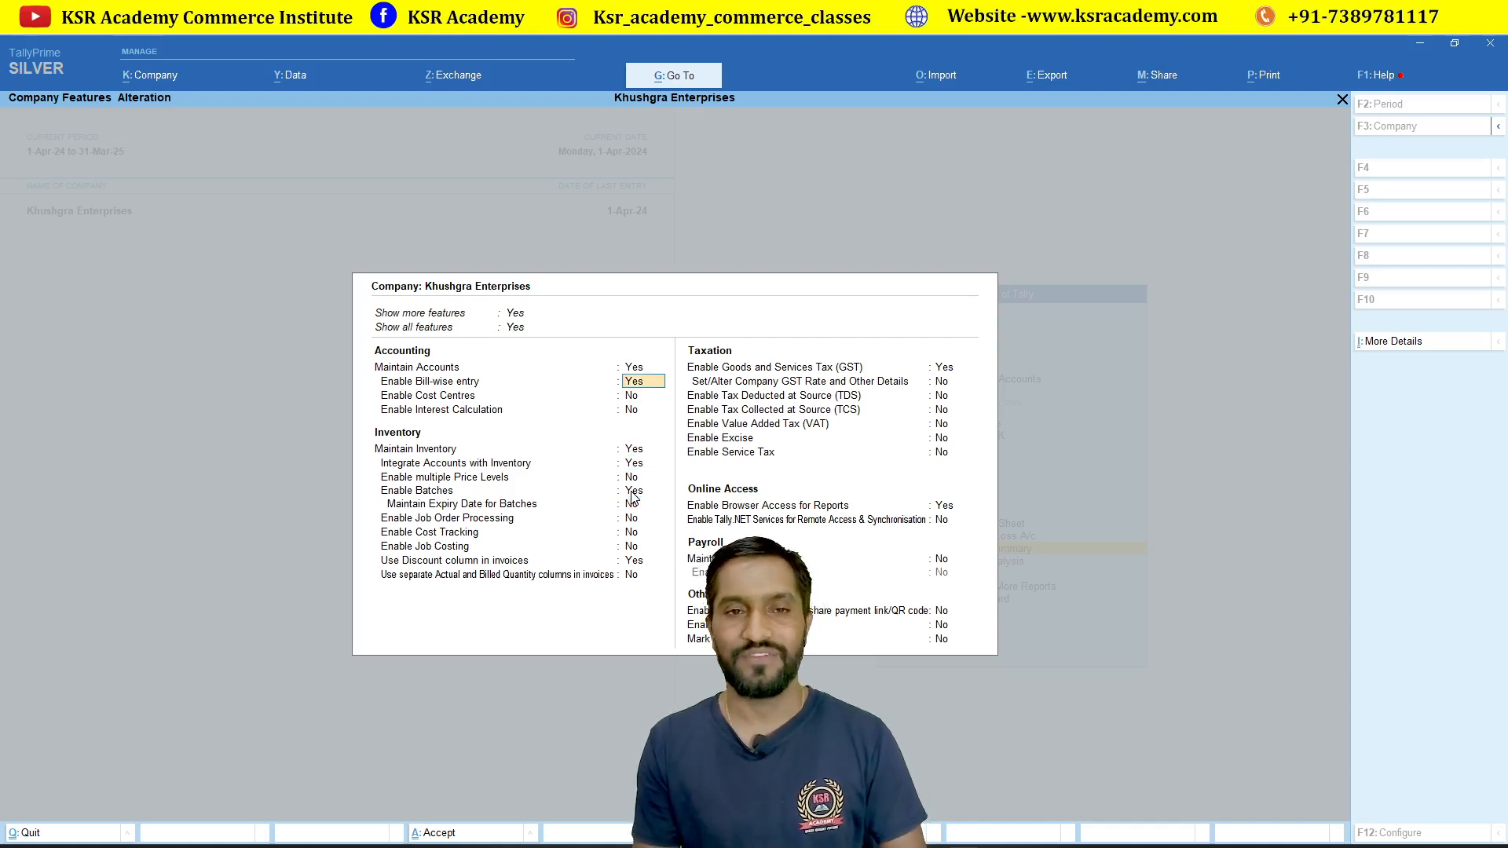
pyautogui.press('Up')
pyautogui.press('Up')
pyautogui.press('Down')
pyautogui.press('Return')
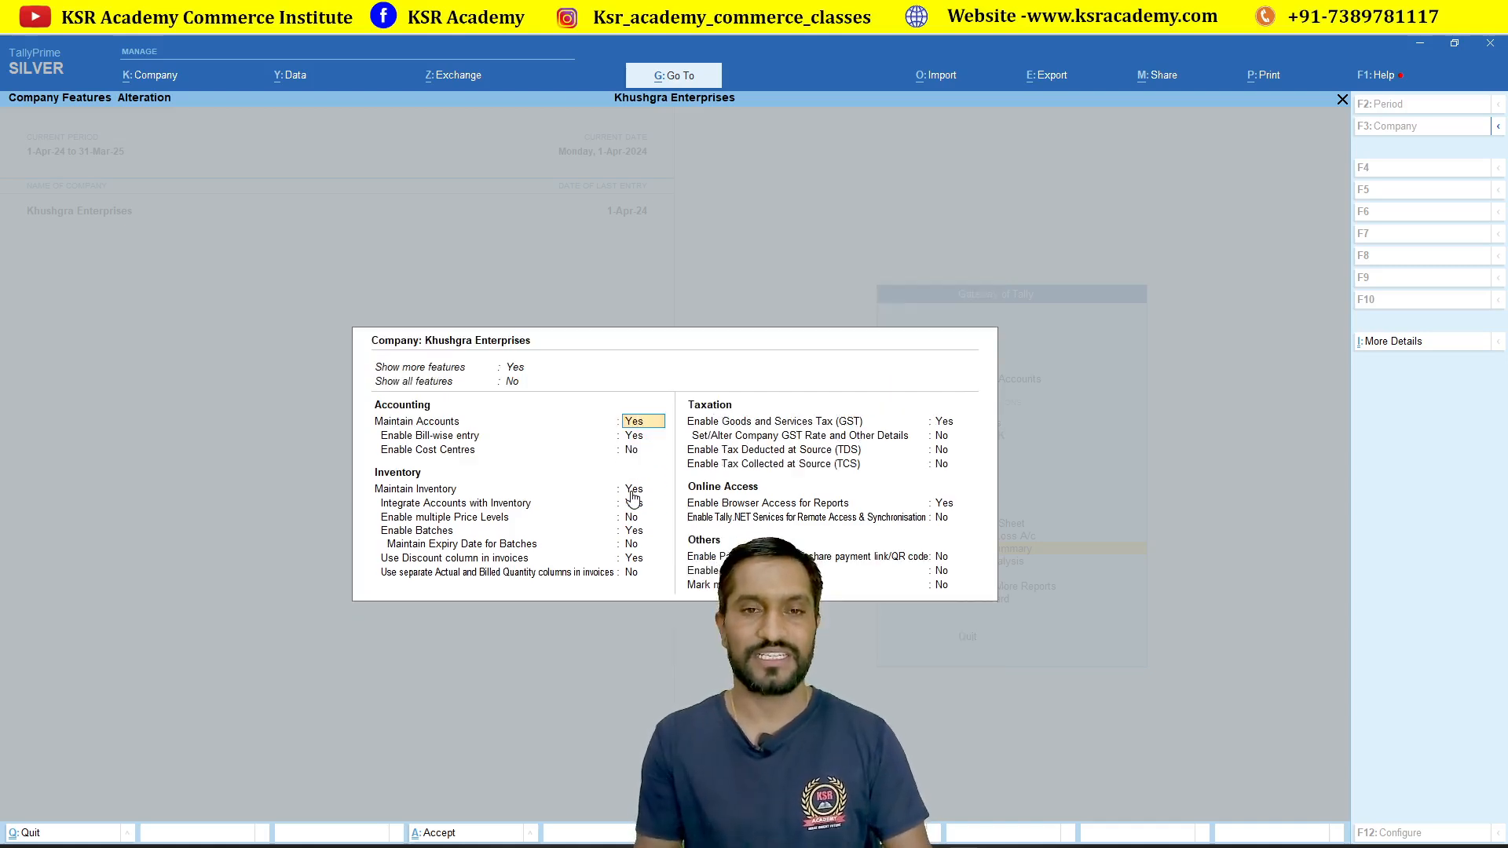
pyautogui.press('Up')
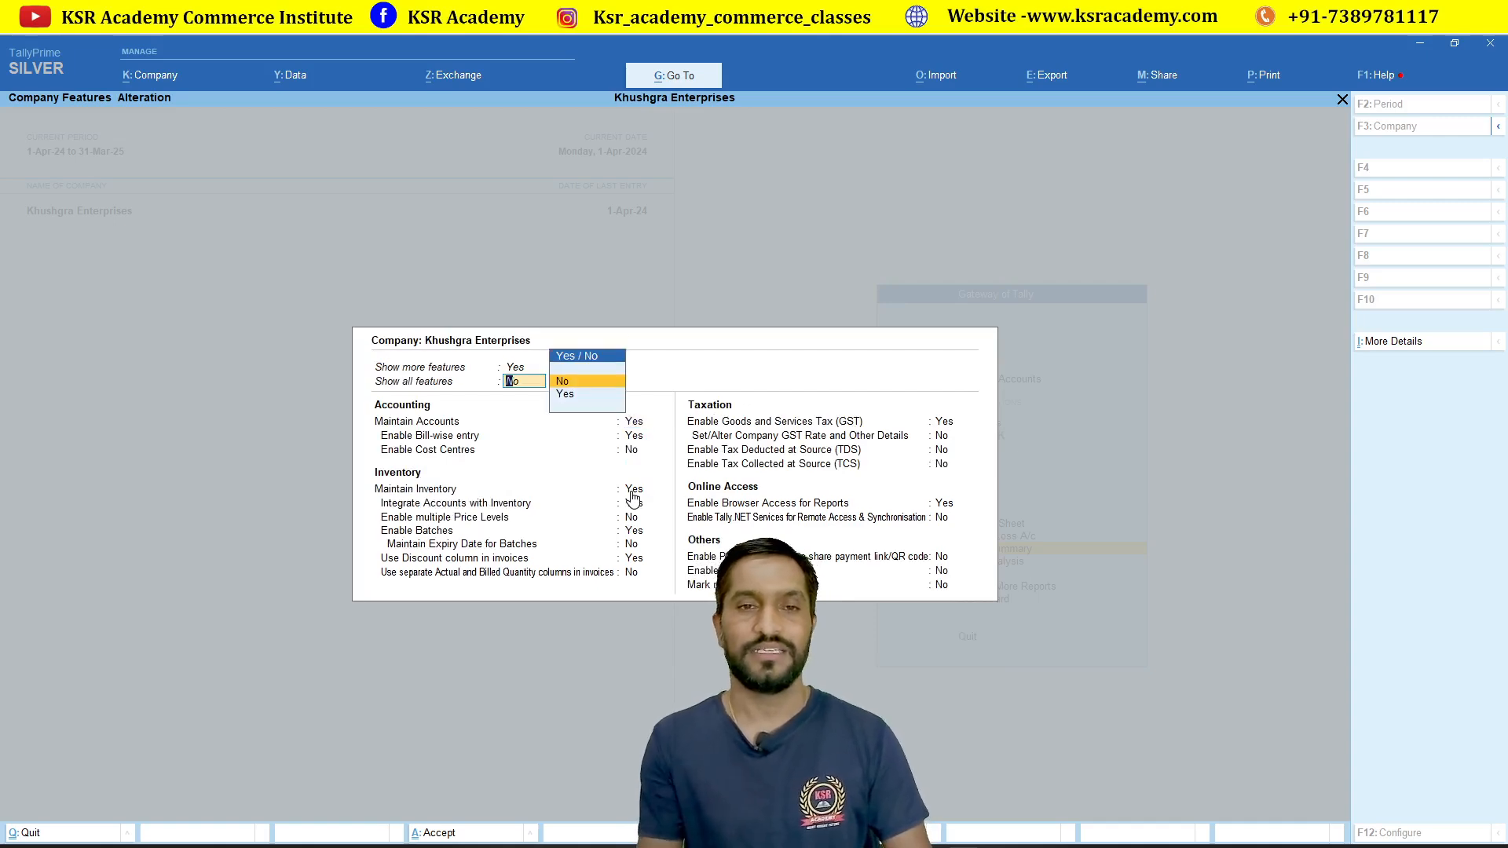
pyautogui.press('Up')
pyautogui.press('Down')
pyautogui.press('Return')
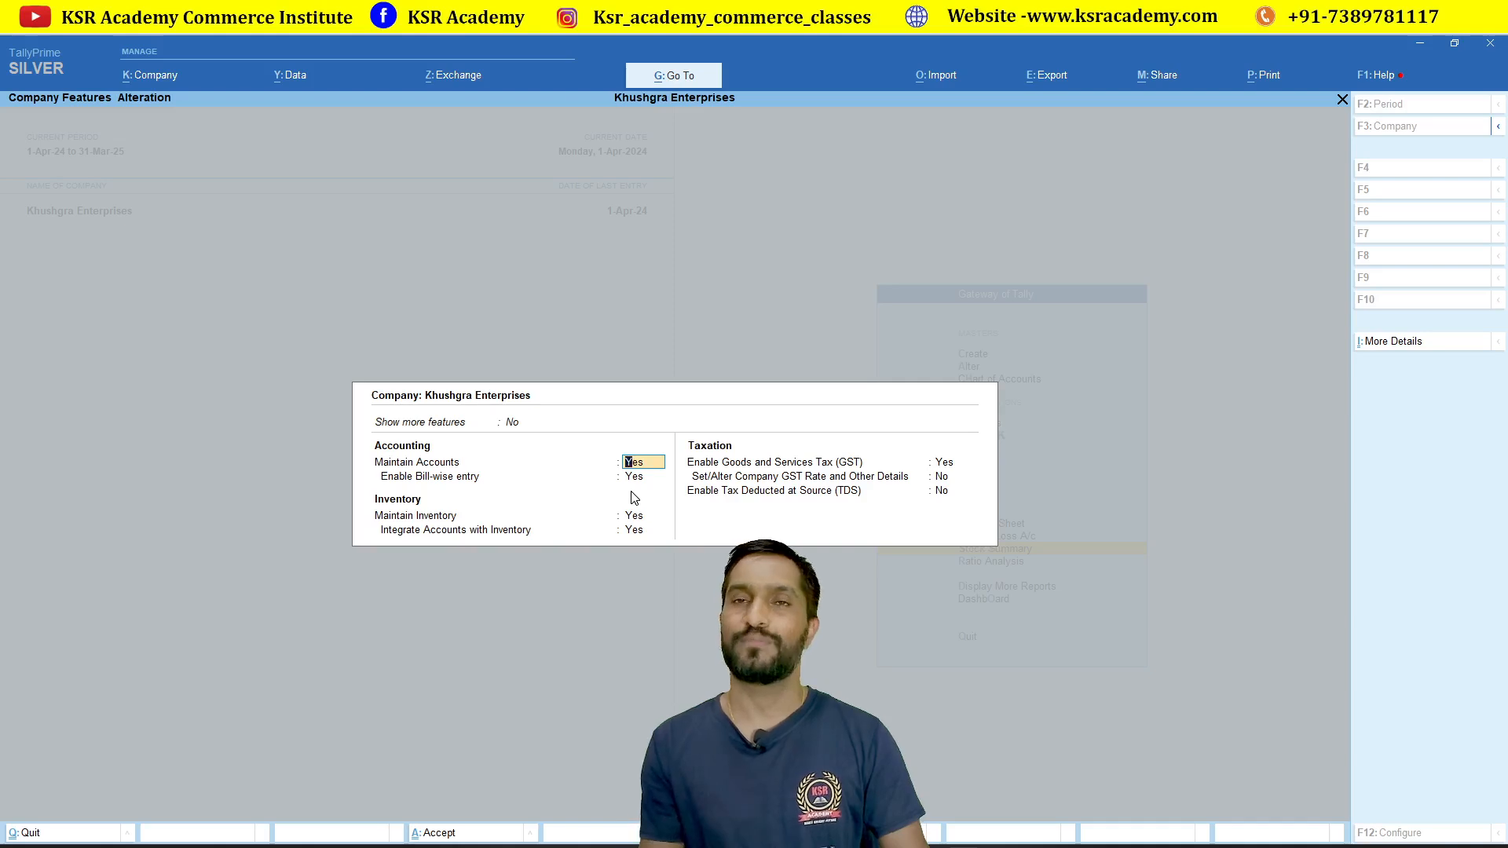
# Step: Switch Show more features back to Yes and save the company features
pyautogui.press('Up')
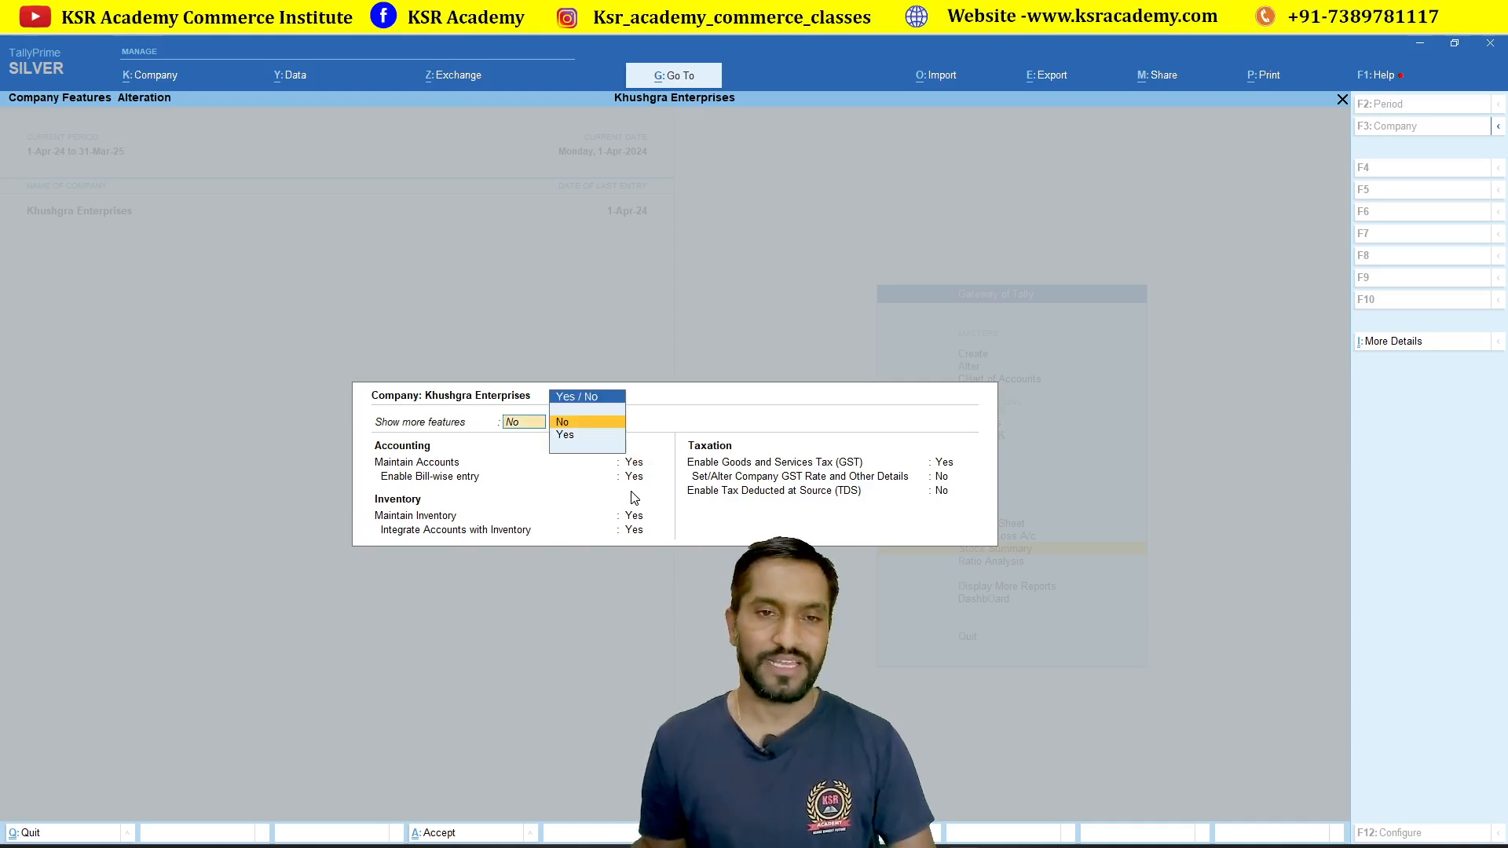
pyautogui.press('Down')
pyautogui.press('Return')
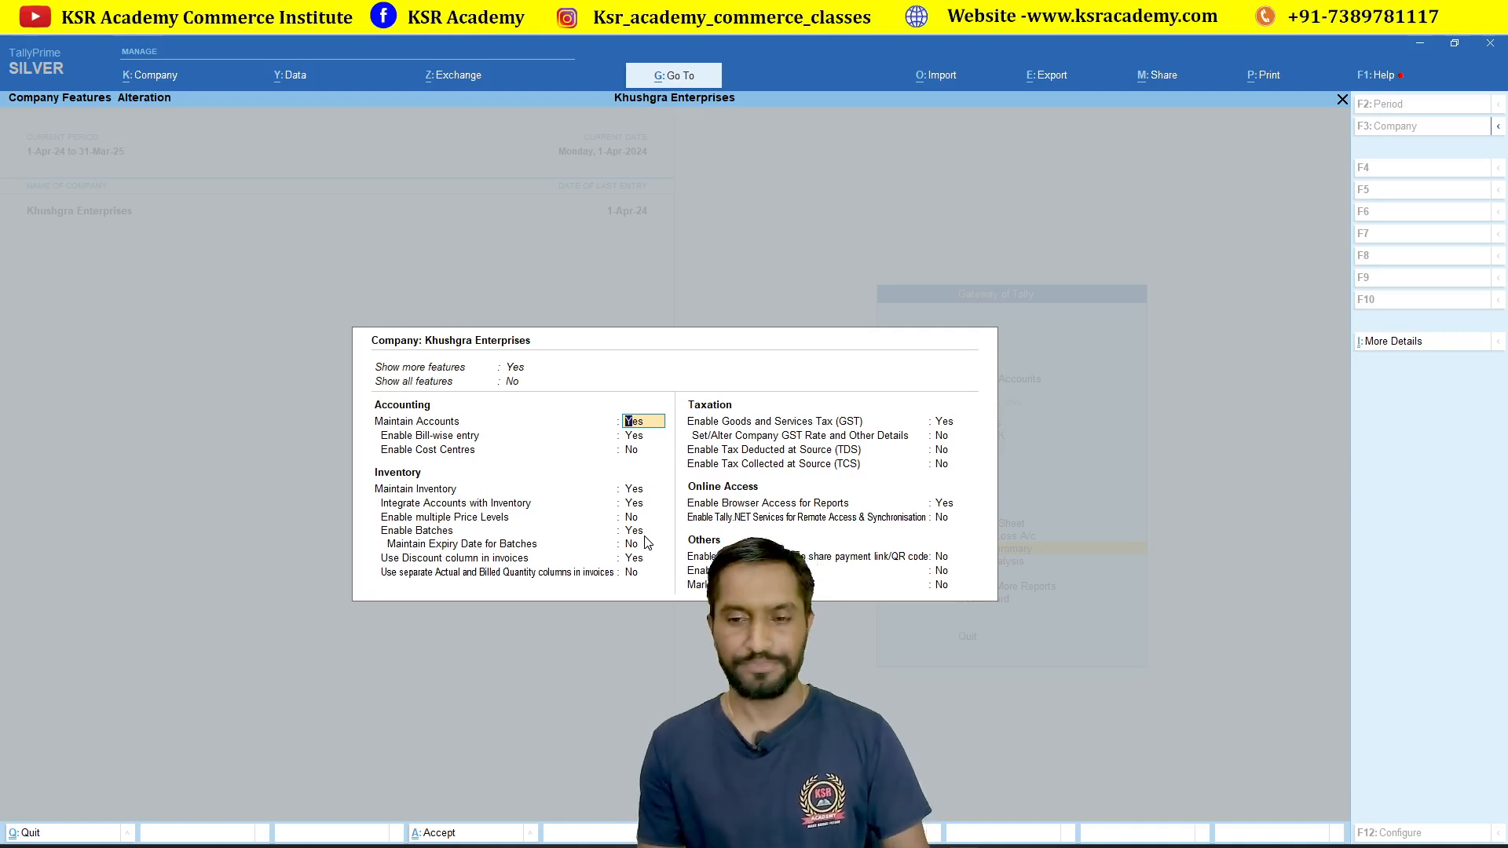
pyautogui.press('Escape')
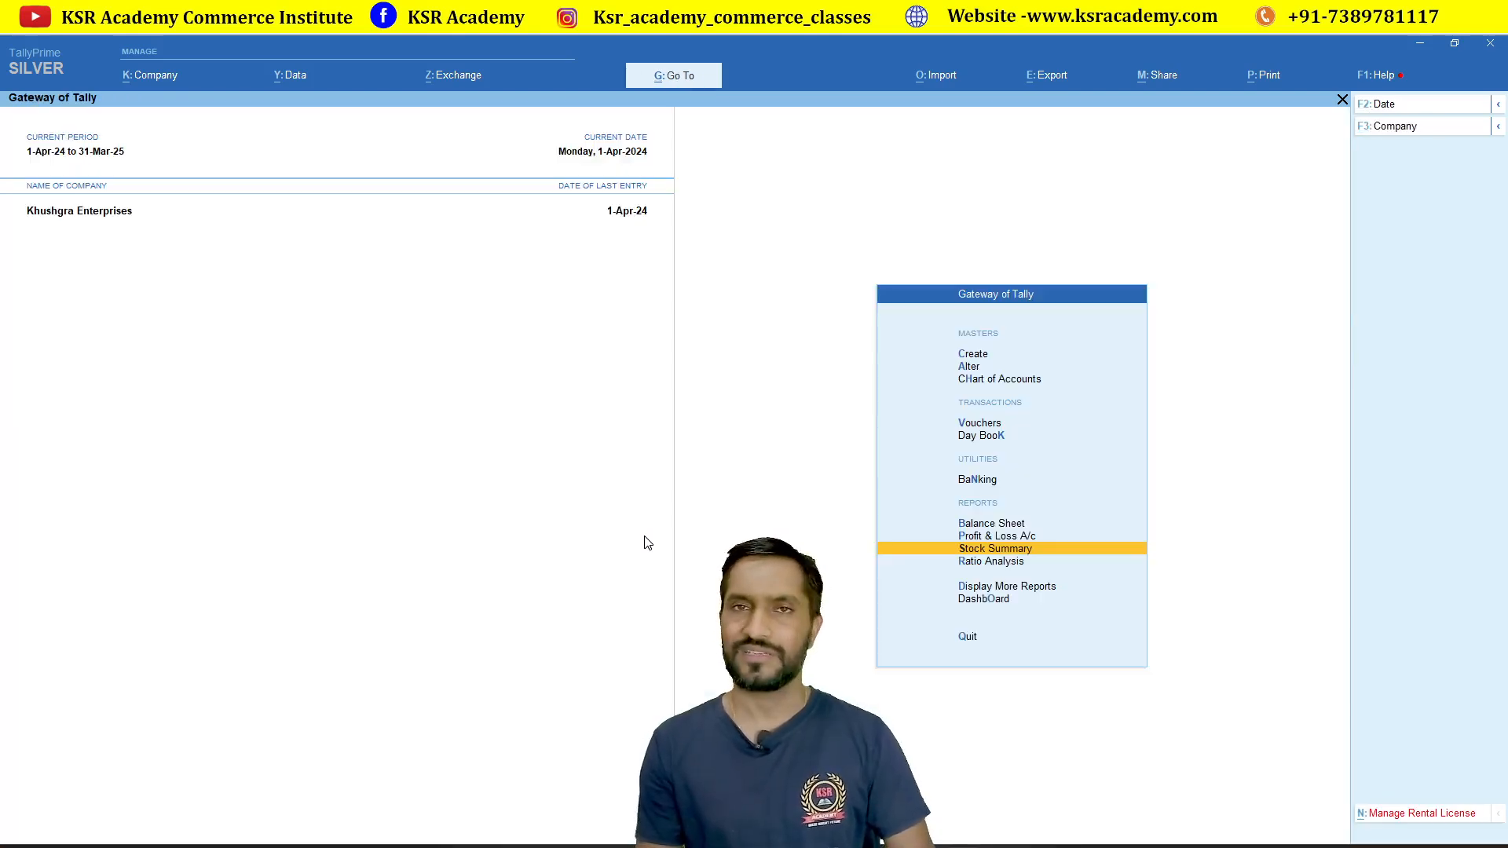
pyautogui.press('Up')
pyautogui.press('Up')
pyautogui.press('Up')
pyautogui.press('Up')
pyautogui.press('Up')
pyautogui.press('Up')
pyautogui.press('Up')
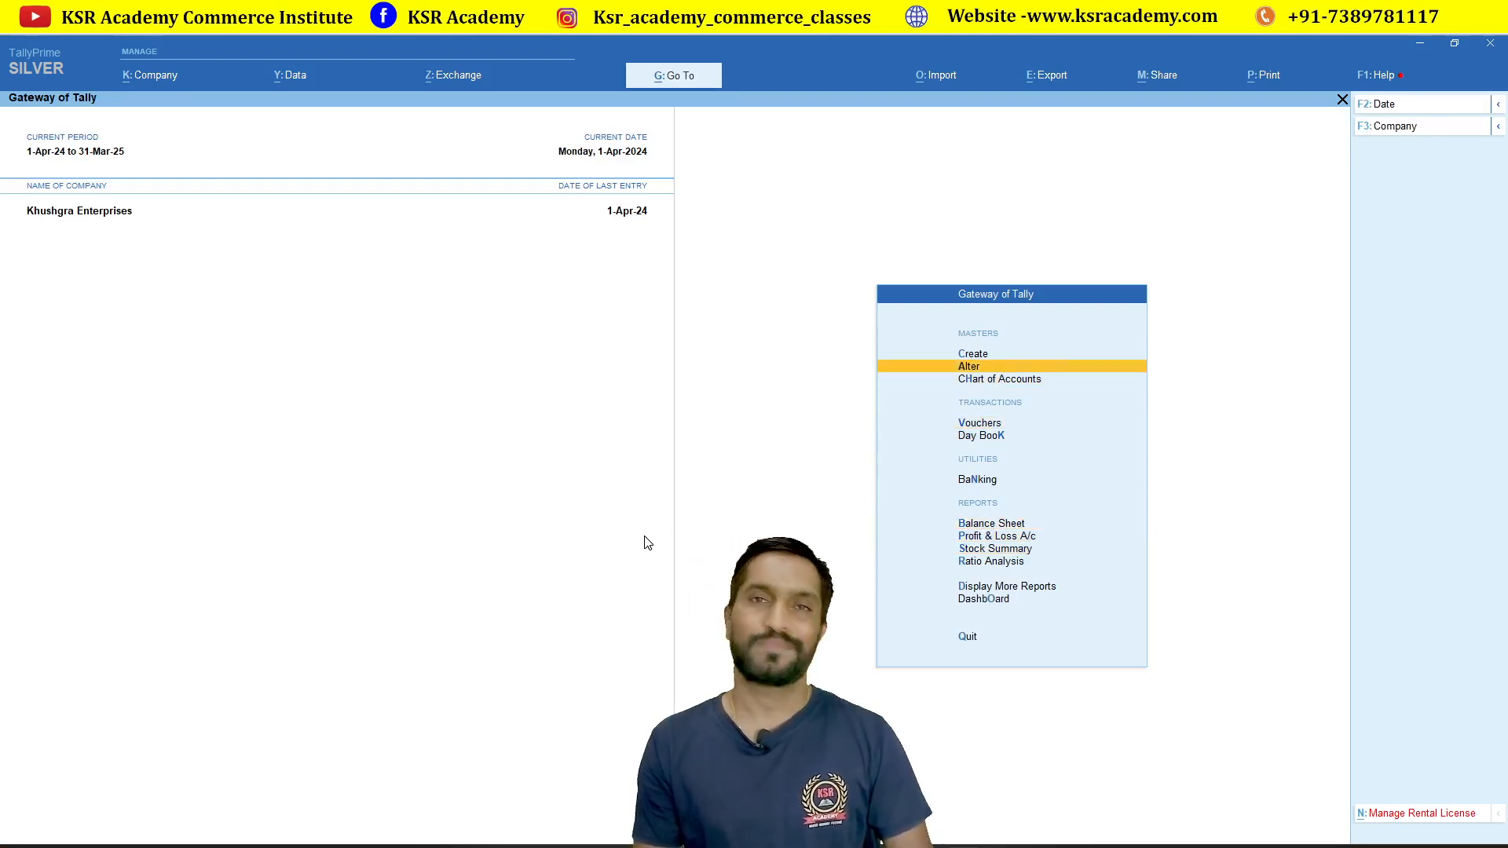
pyautogui.press('Return')
pyautogui.press('Down')
pyautogui.press('Down')
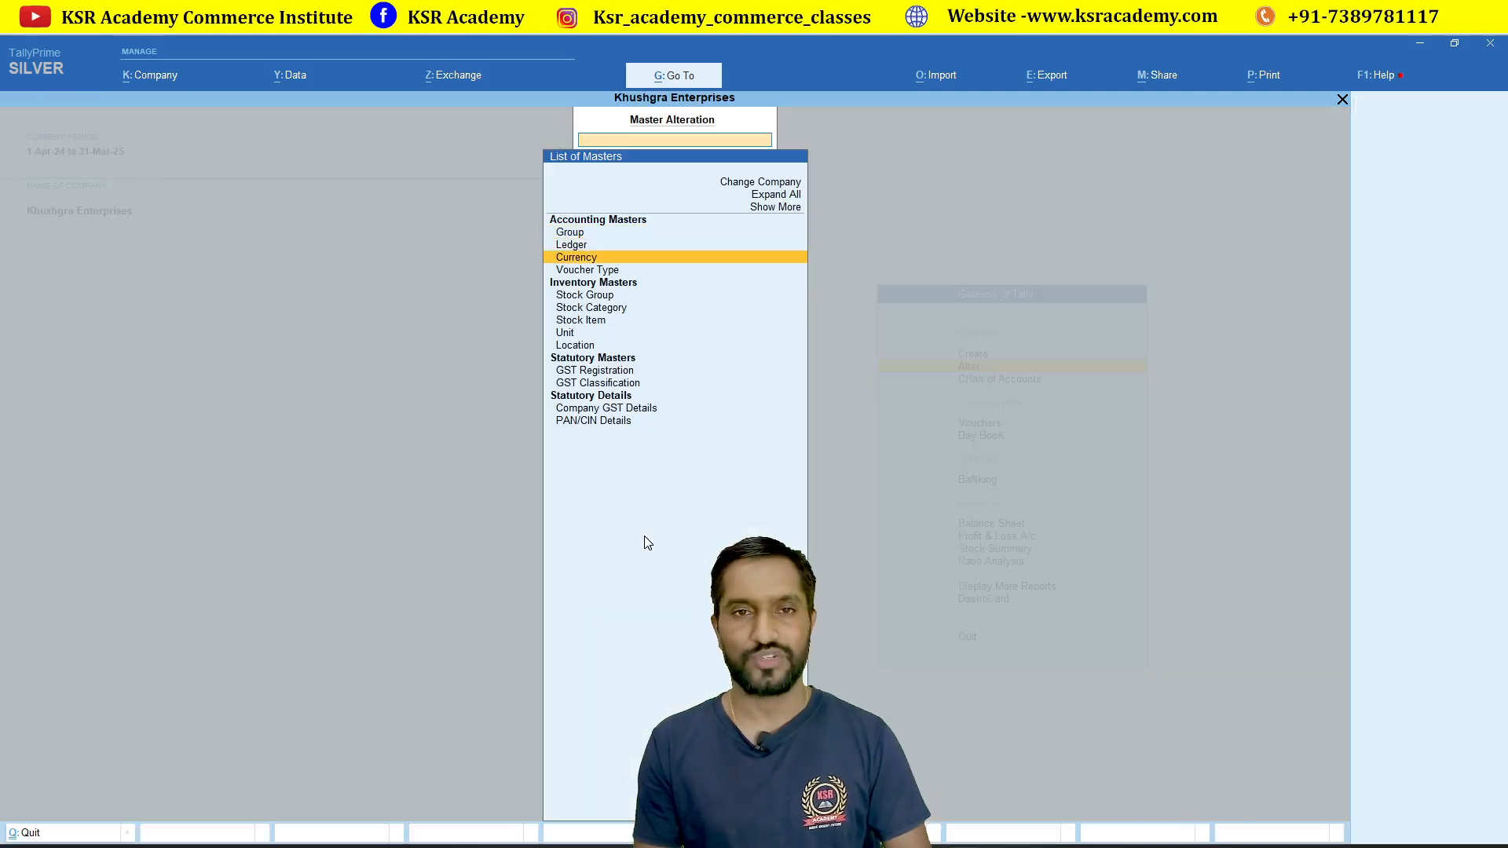
pyautogui.press('Down')
pyautogui.press('Down')
pyautogui.press('Down')
pyautogui.press('Down')
pyautogui.press('Return')
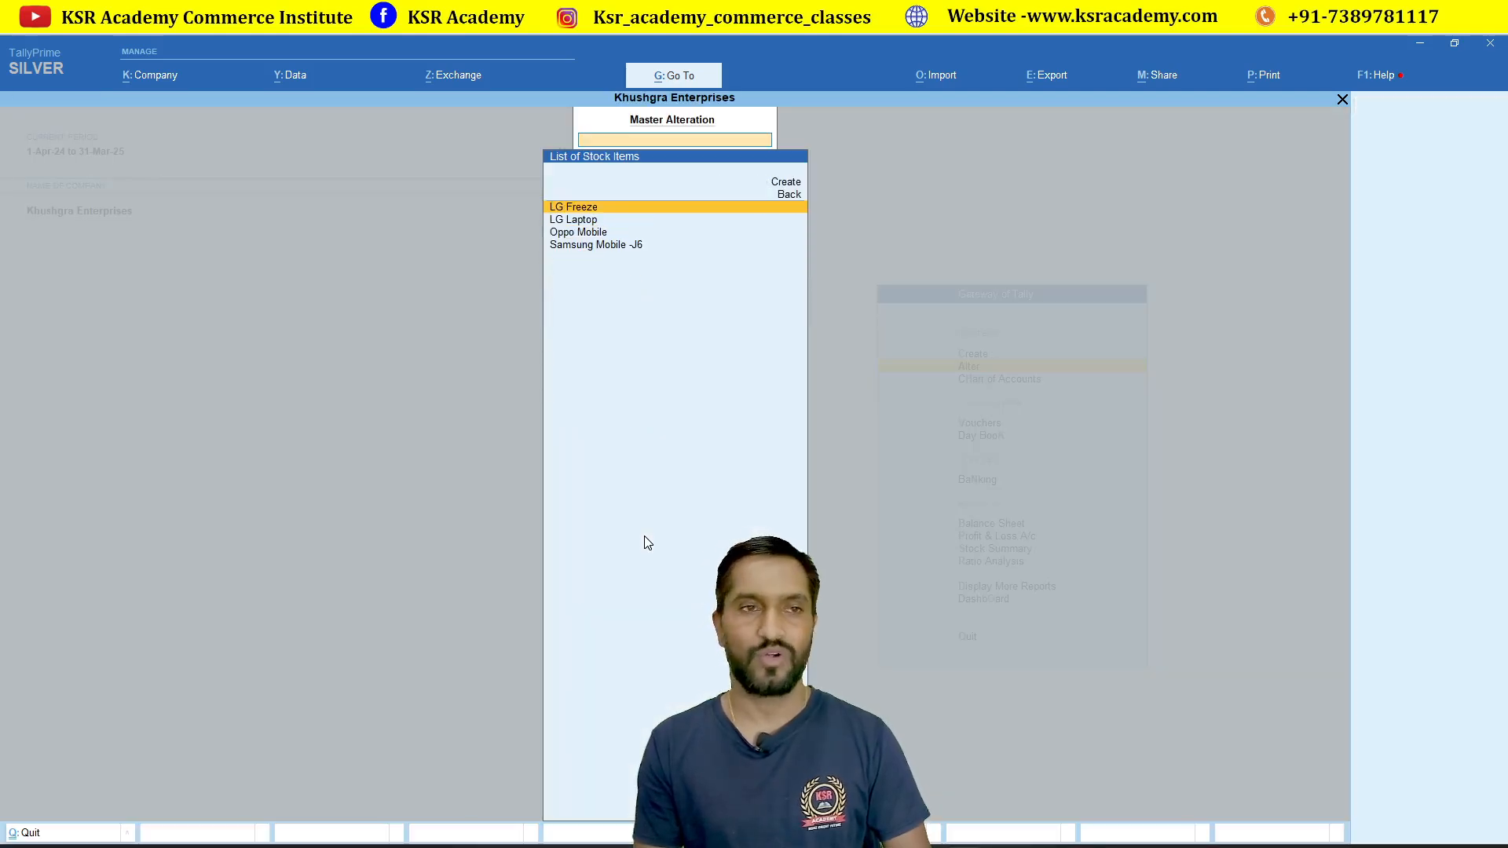
pyautogui.press('Down')
pyautogui.press('Down')
pyautogui.press('Down')
pyautogui.press('Return')
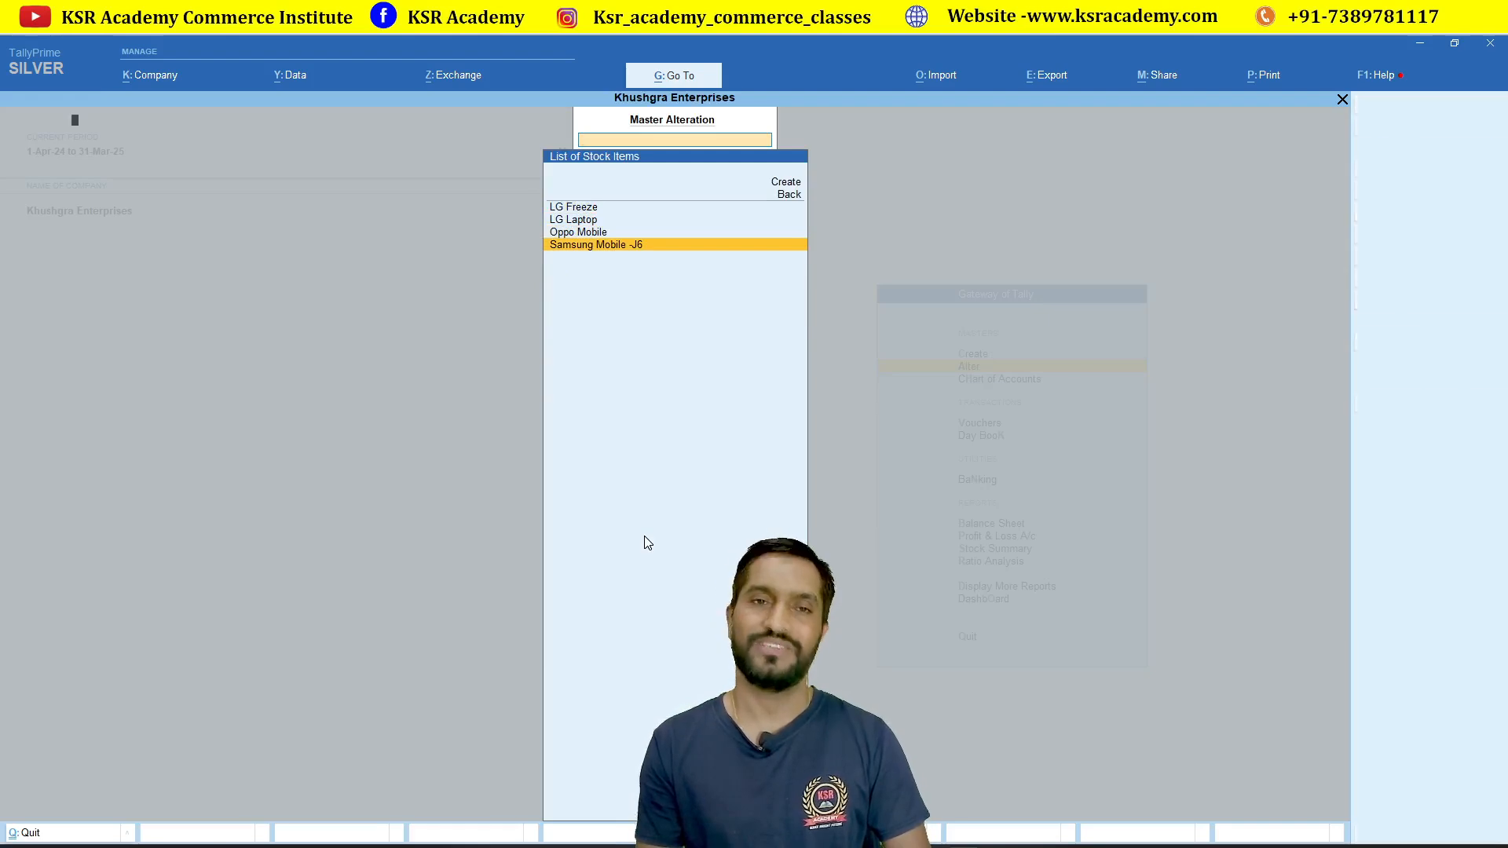
pyautogui.press('Return')
pyautogui.press('Return')
pyautogui.press('Return')
pyautogui.press('Return')
pyautogui.press('Return')
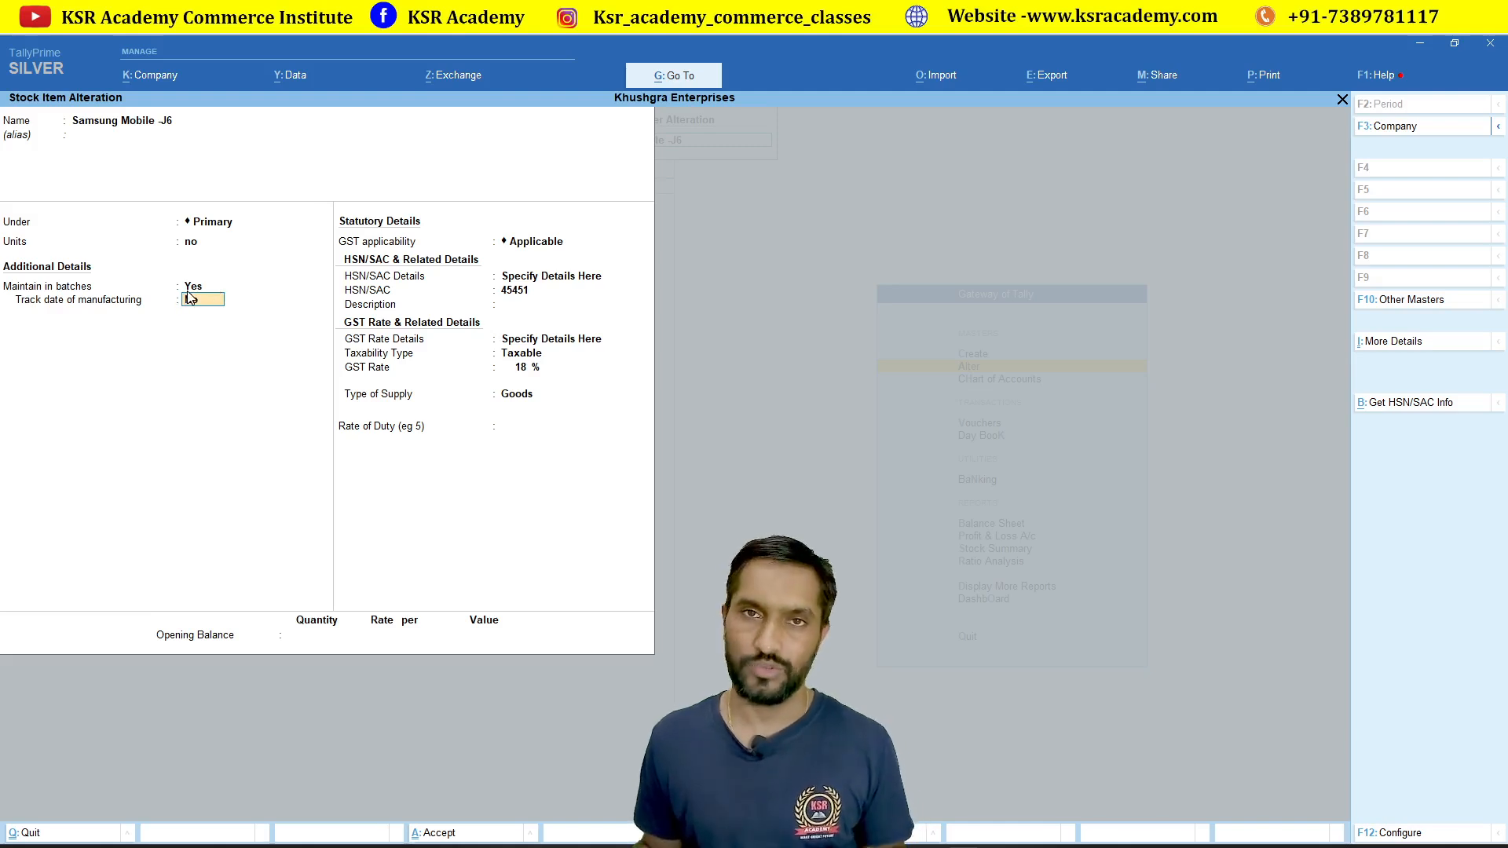
pyautogui.hotkey('ctrl', 'a')
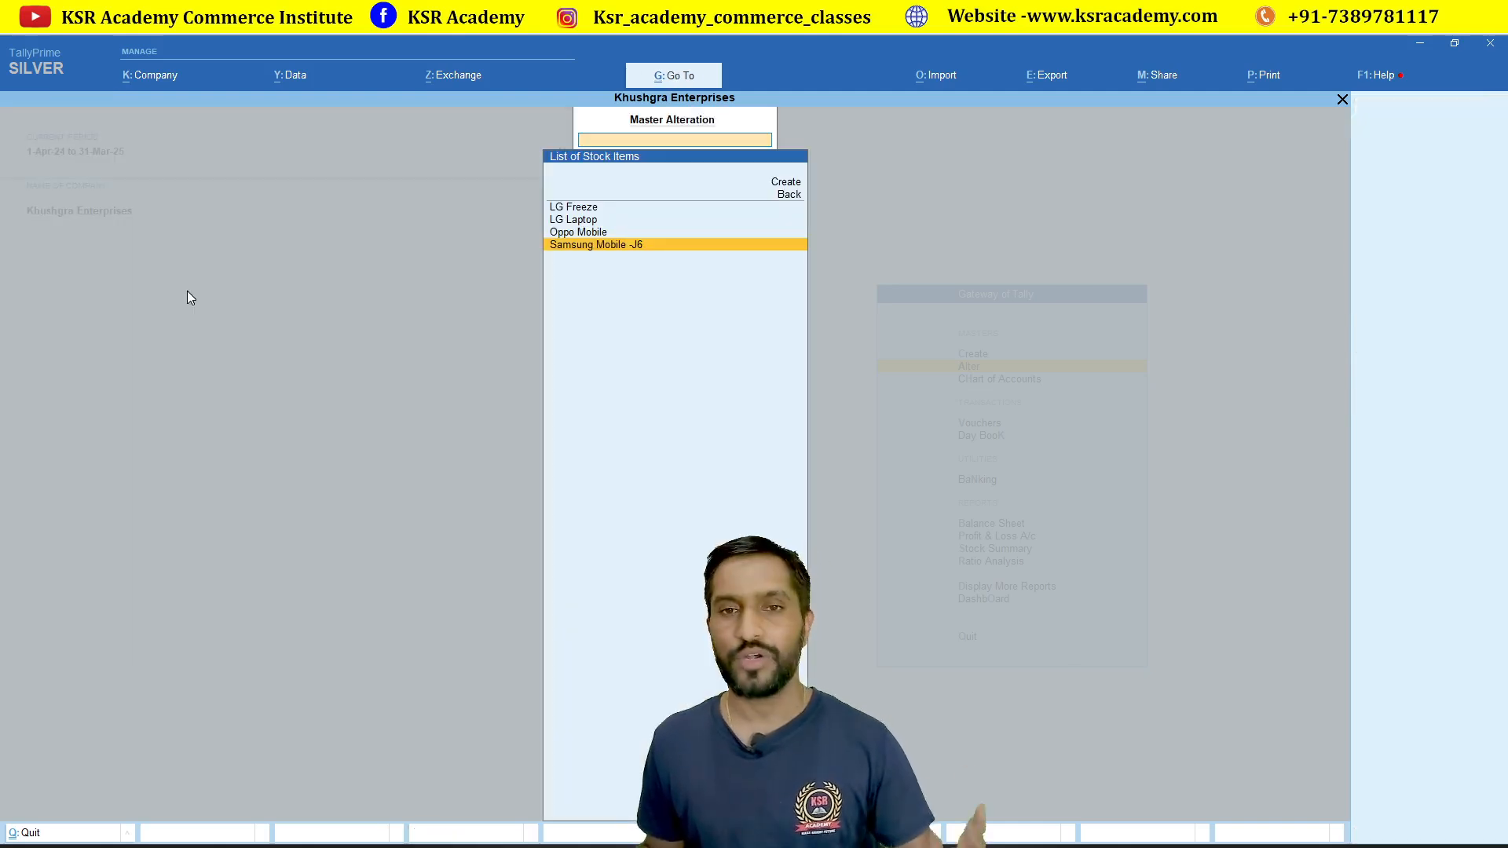
pyautogui.press('Escape')
pyautogui.press('Escape')
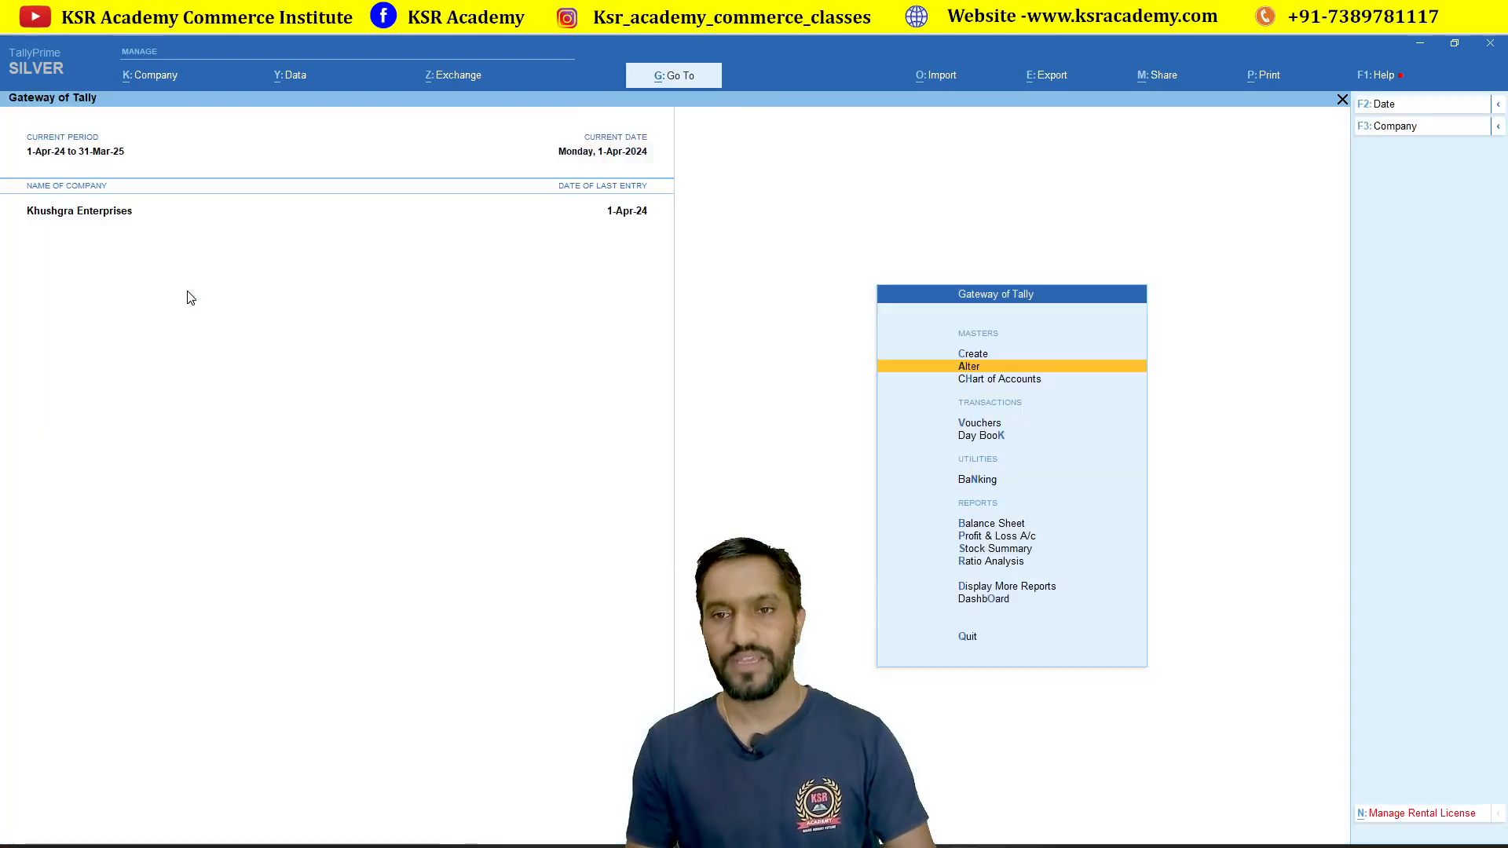
pyautogui.press('Down')
pyautogui.press('Down')
pyautogui.press('Return')
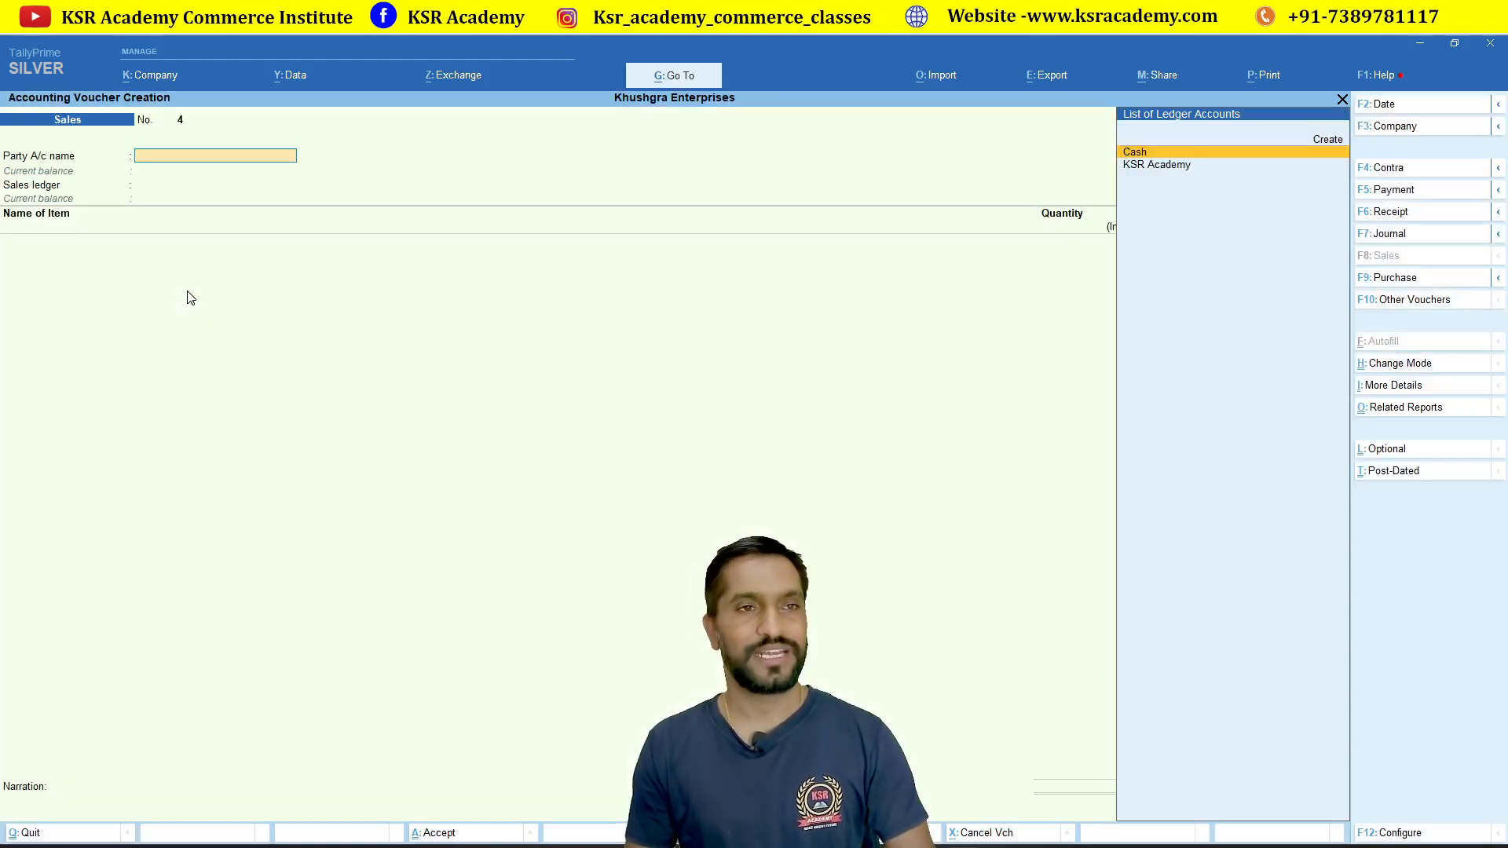
pyautogui.press('F9')
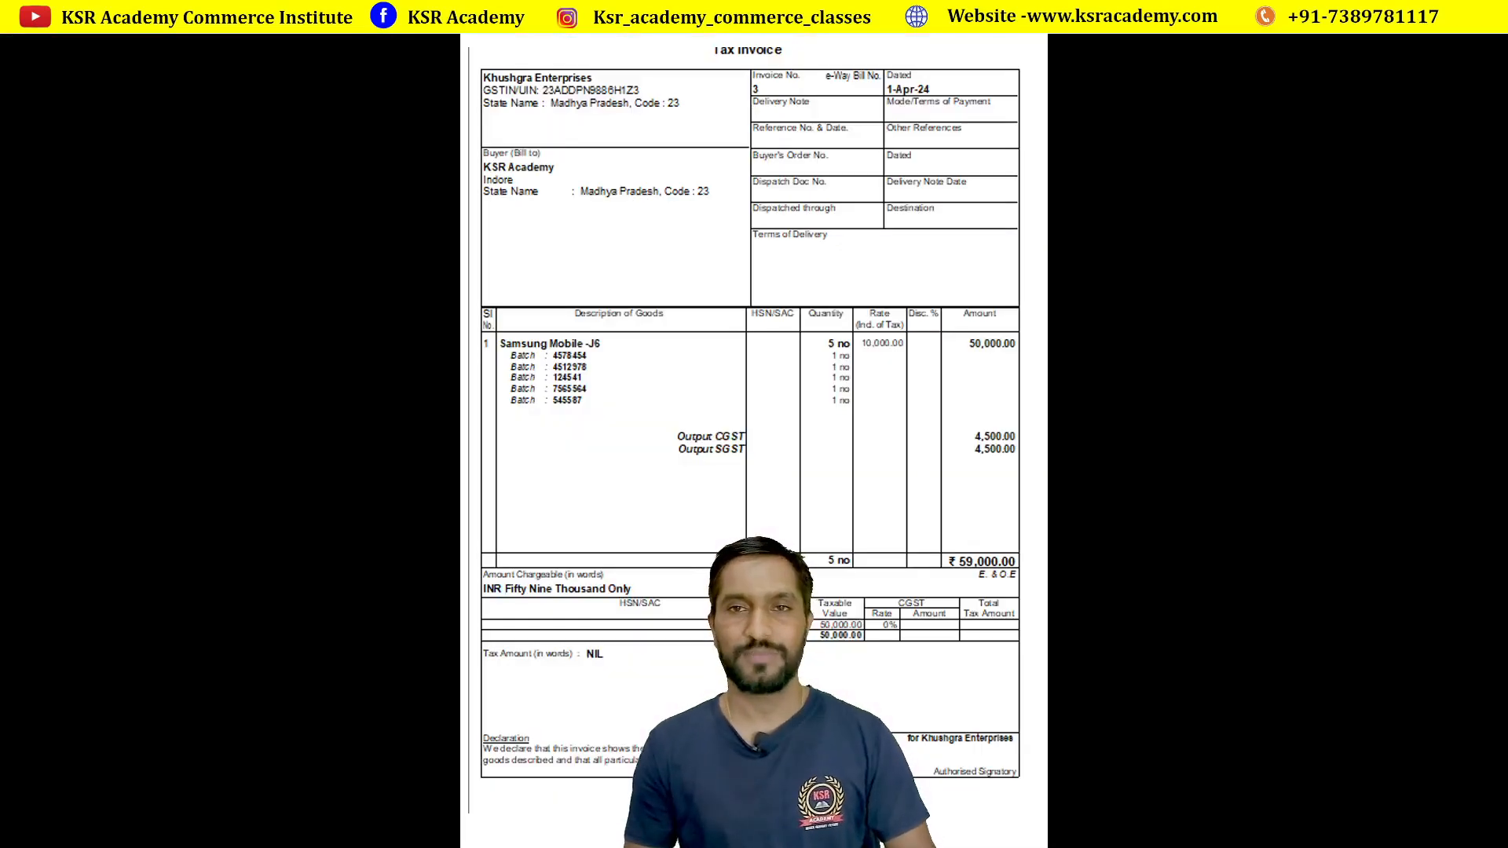
pyautogui.hotkey('alt', 'Tab')
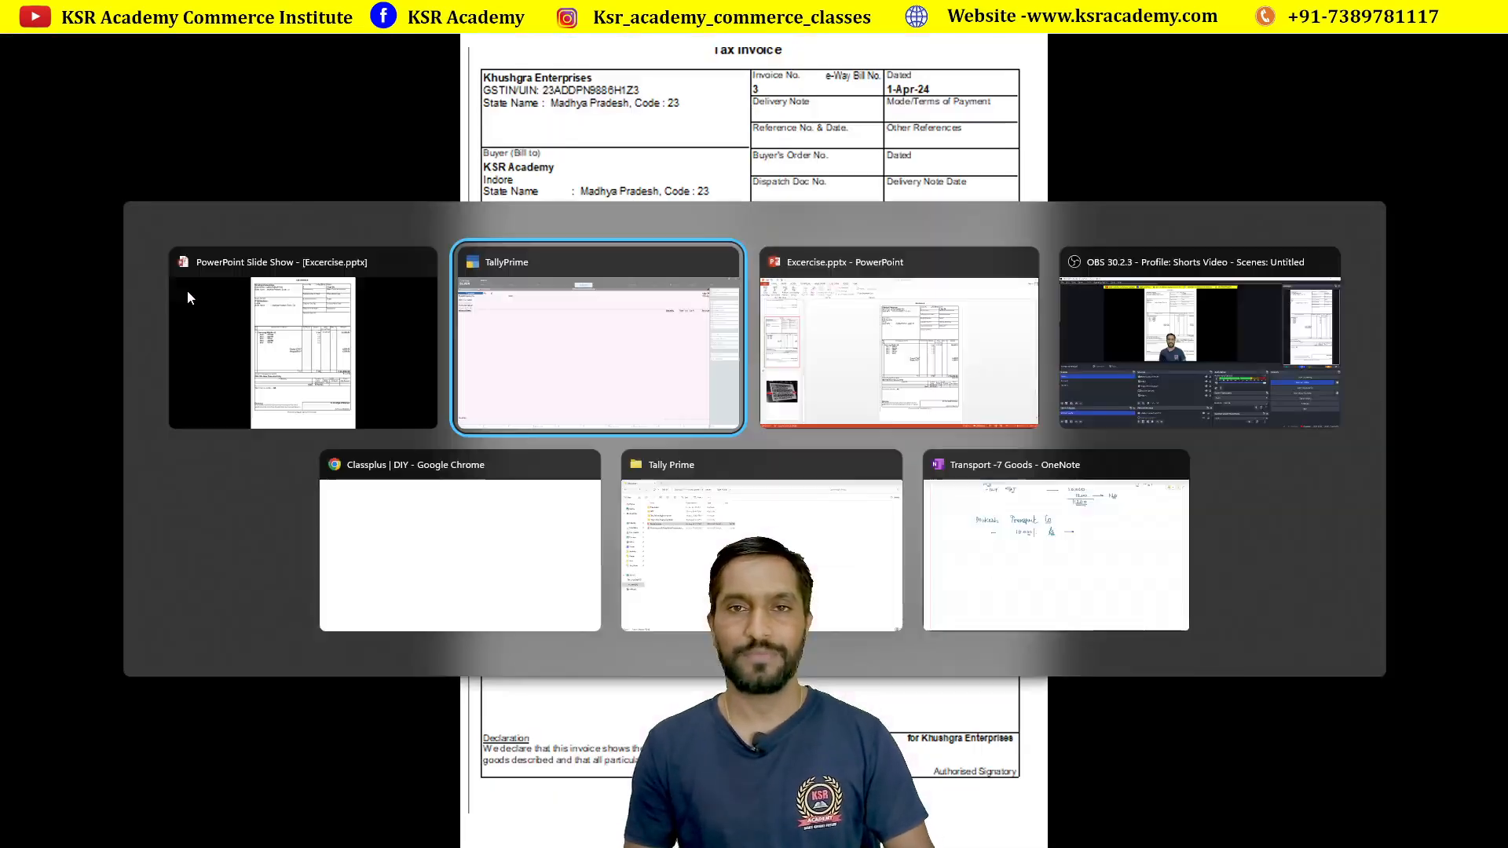
pyautogui.write('3')
pyautogui.press('Return')
pyautogui.hotkey('alt', 'Tab')
pyautogui.hotkey('alt', 'Tab')
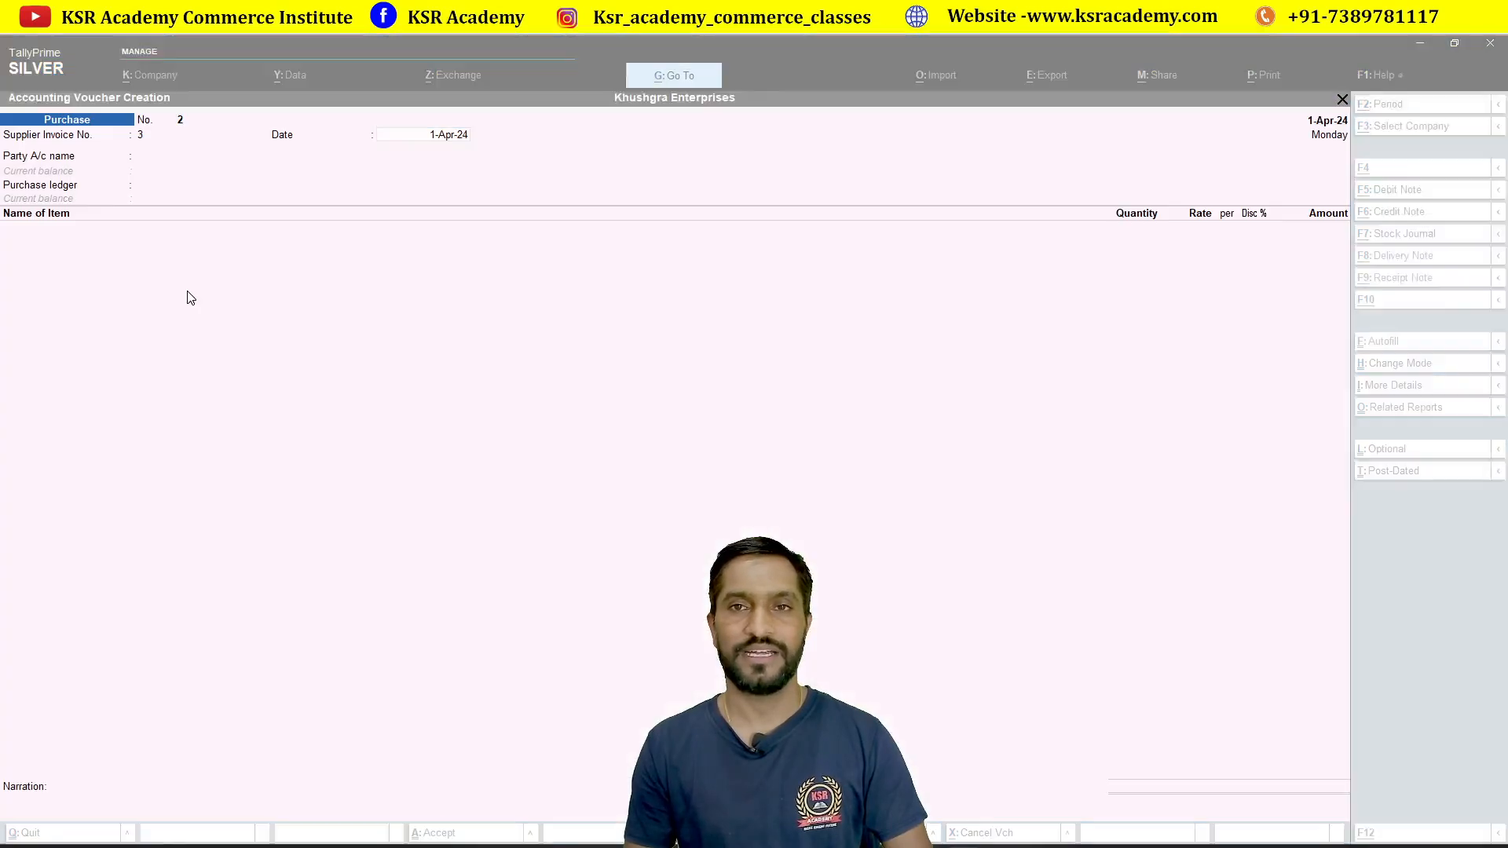
pyautogui.write('1.4.24')
pyautogui.press('Return')
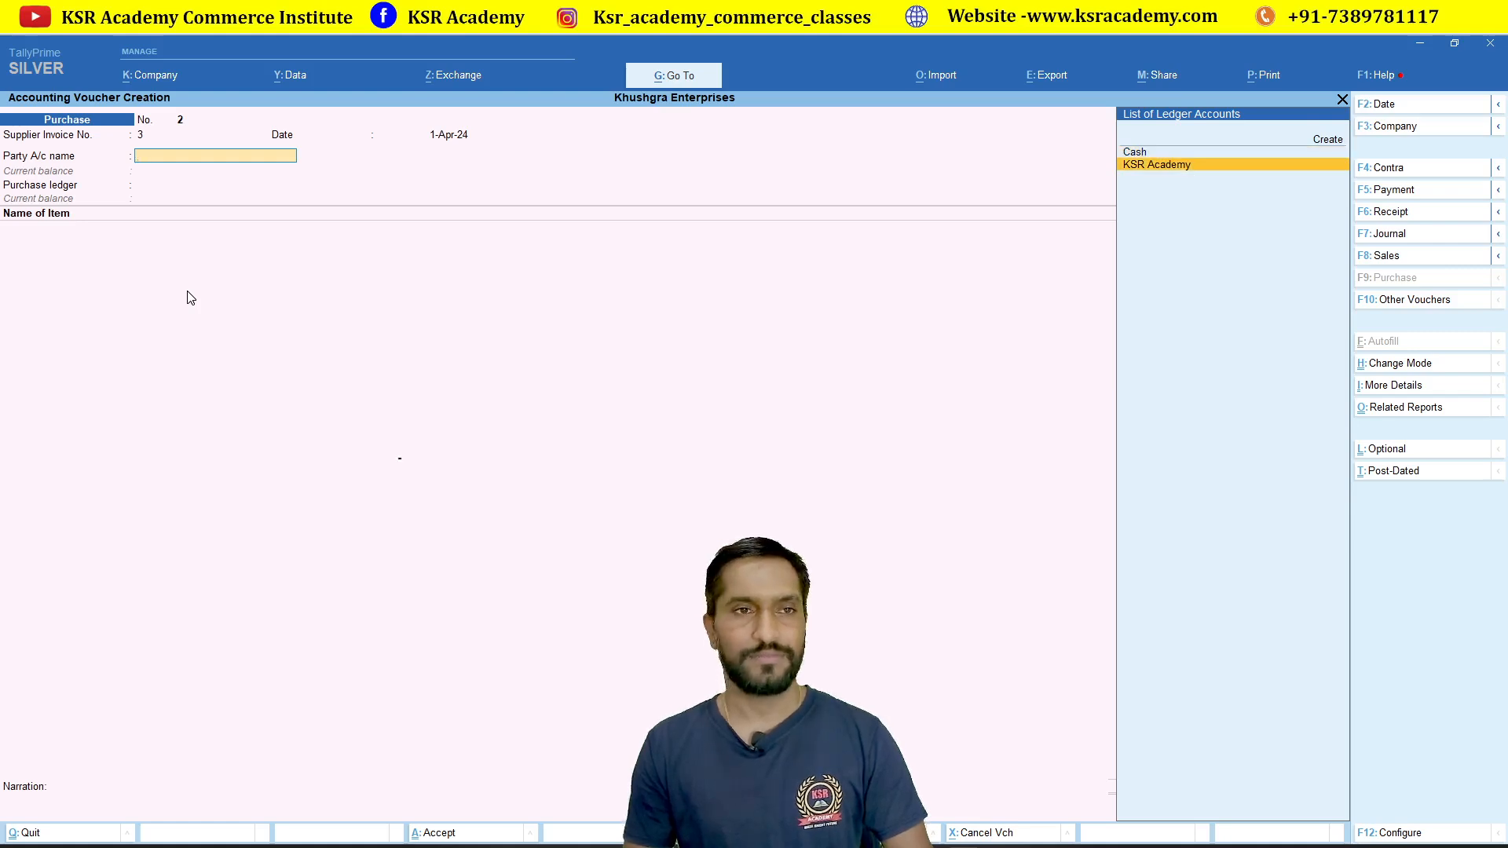
pyautogui.press('Return')
pyautogui.press('Escape')
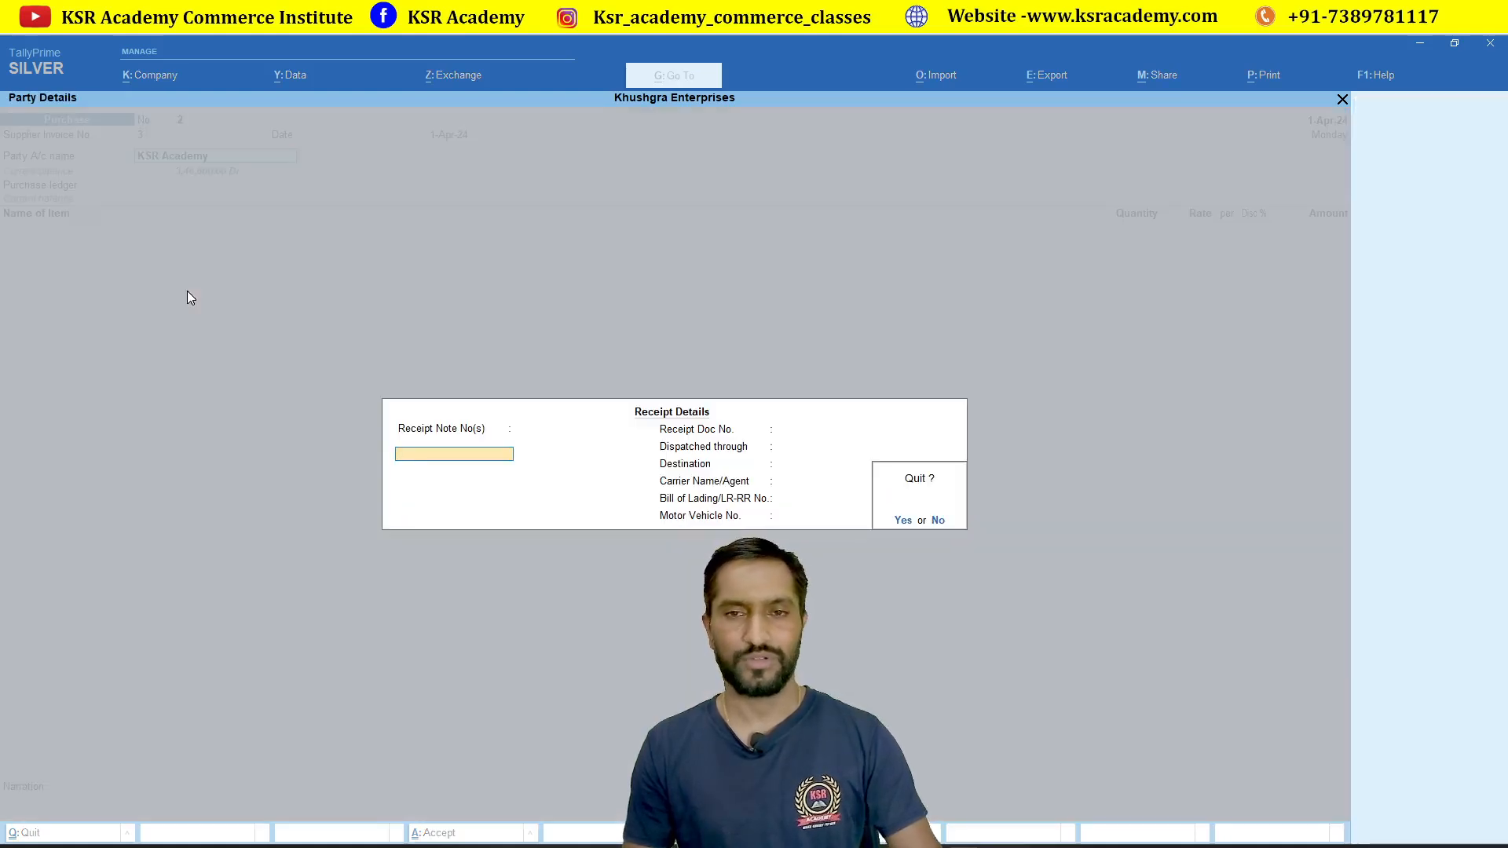
pyautogui.press('y')
pyautogui.press('Escape')
pyautogui.press('y')
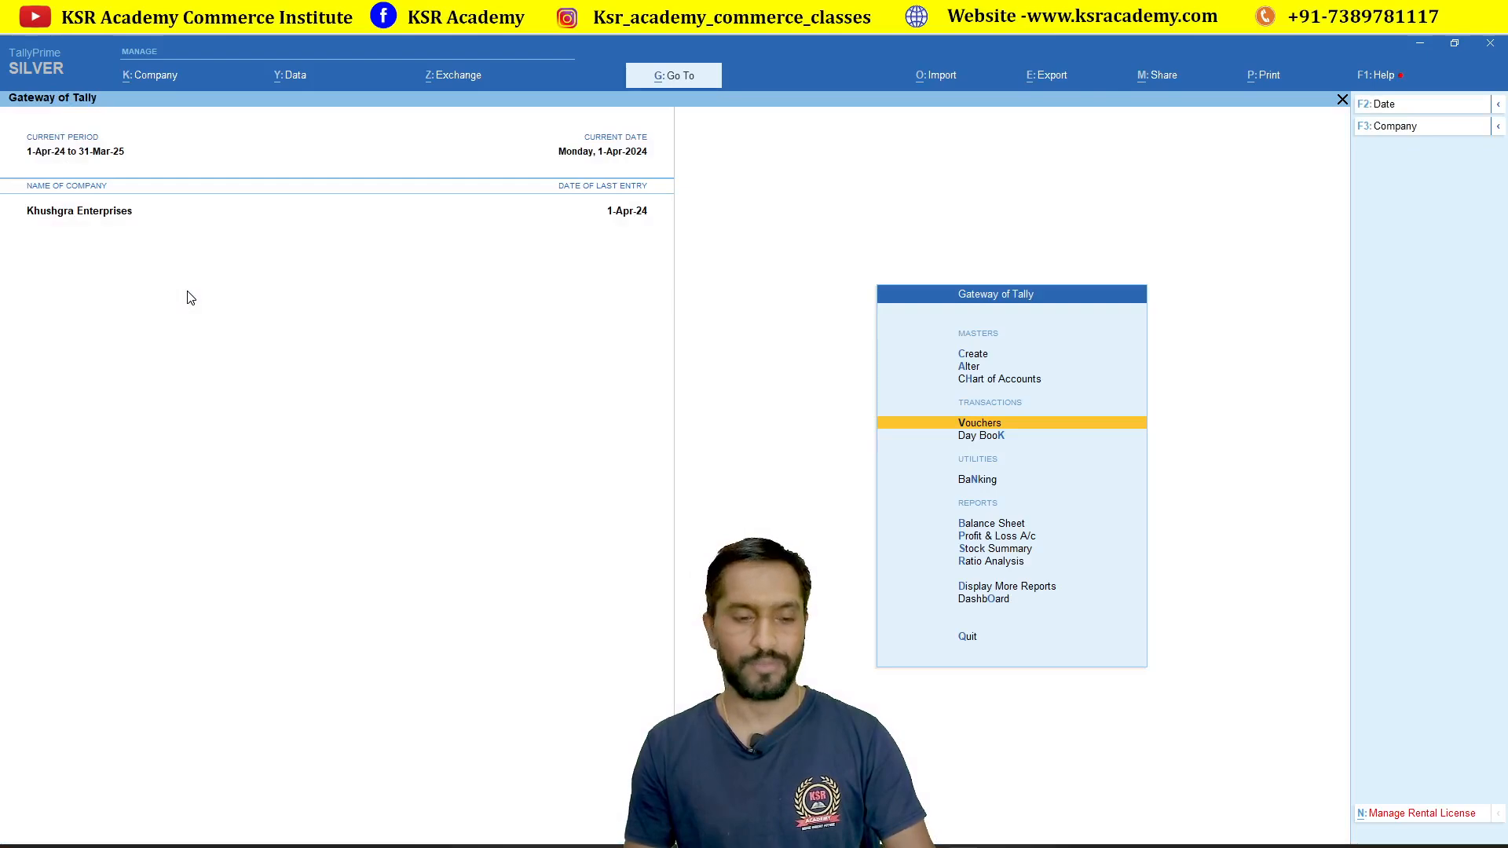
# Step: Shut the current company and open KSR Academy
pyautogui.press('F3')
pyautogui.press('y')
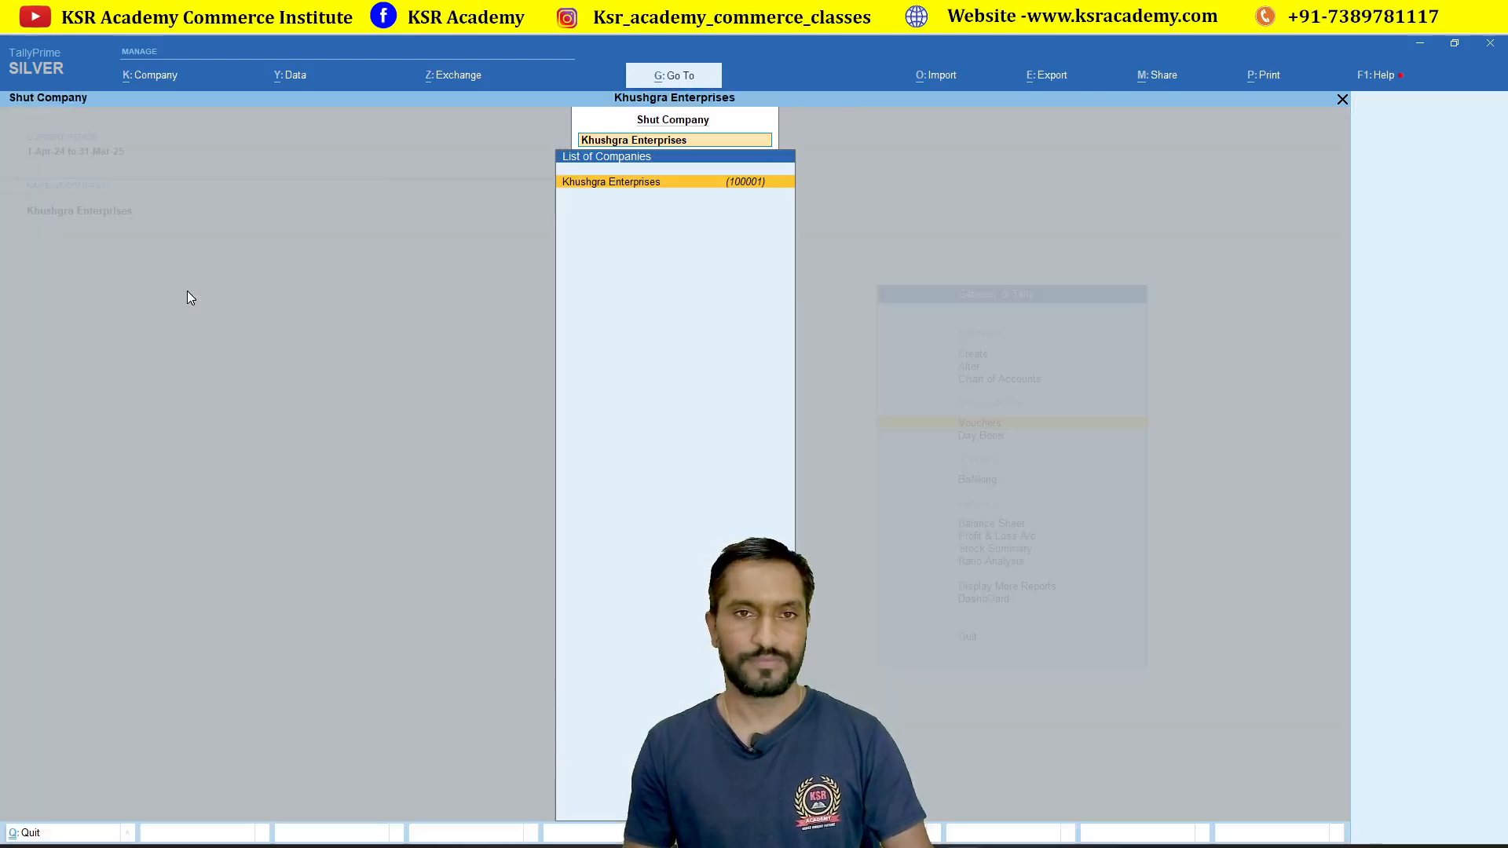
pyautogui.press('Down')
pyautogui.press('Down')
pyautogui.press('Down')
pyautogui.press('Return')
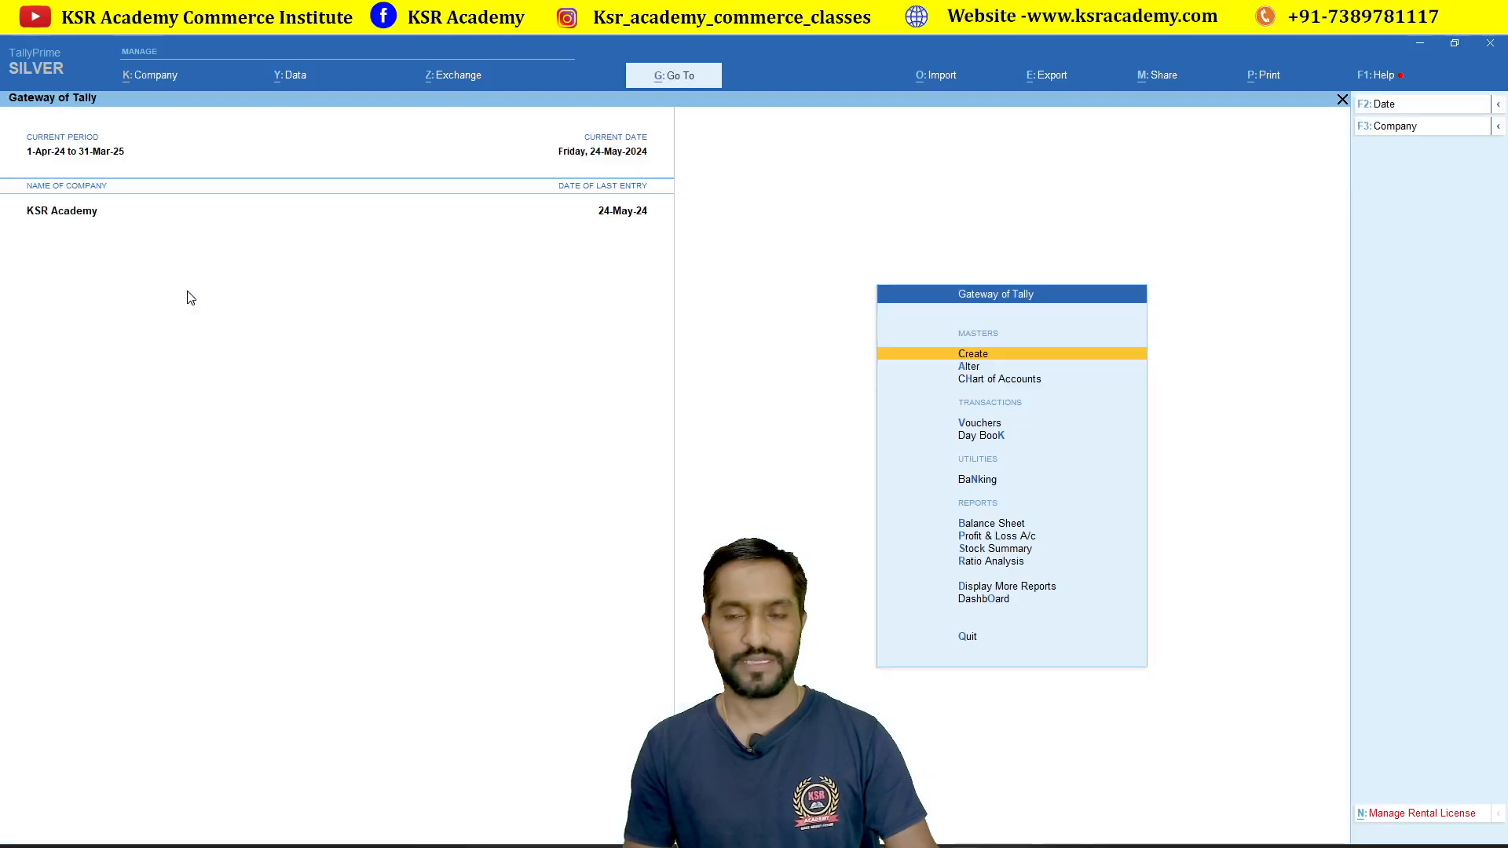
# Step: Enable batches in KSR Academy's company features and save them
pyautogui.press('F11')
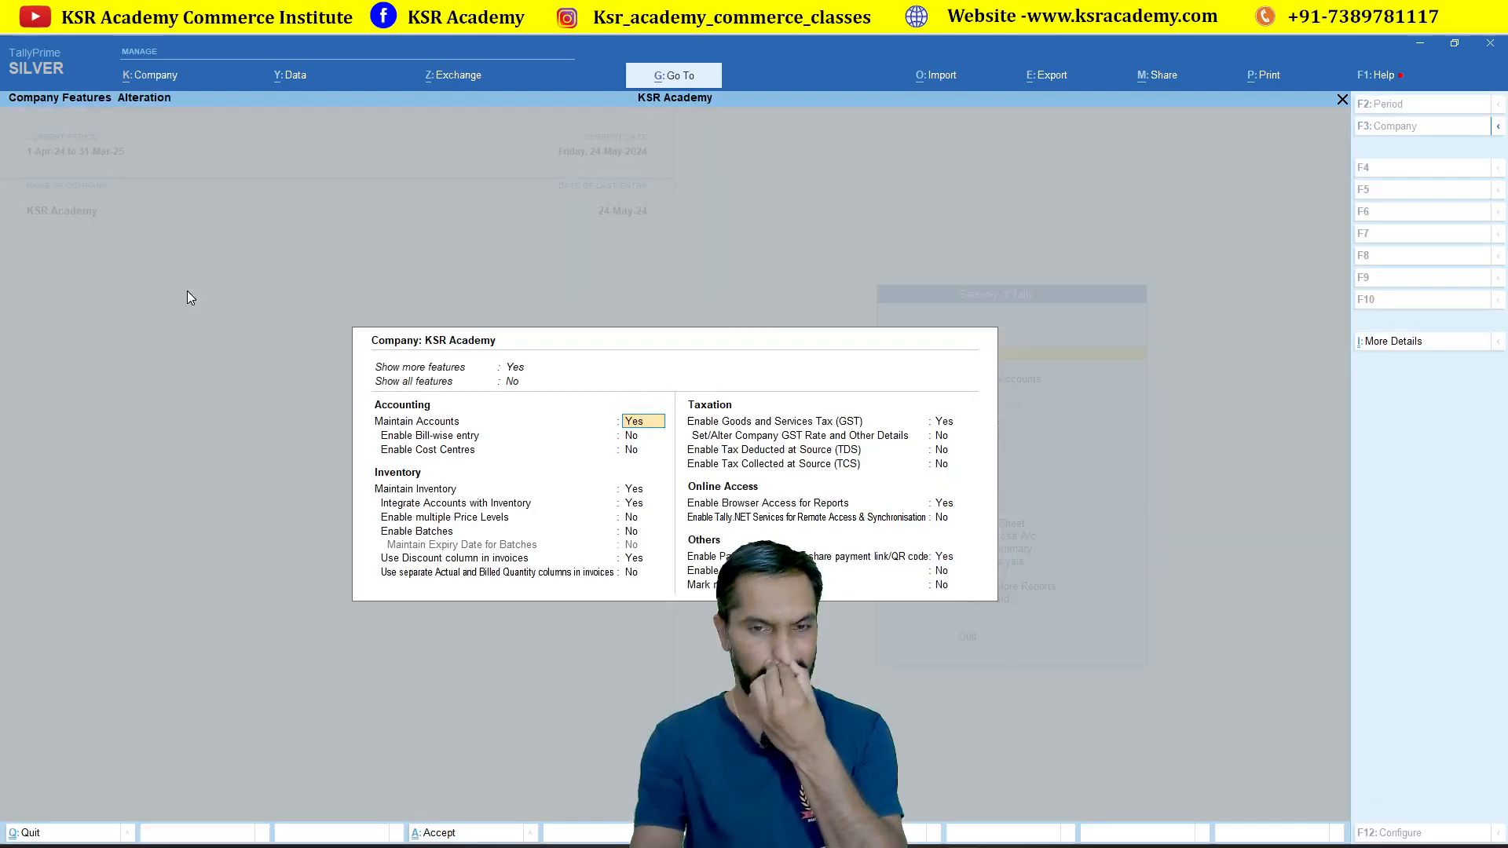
pyautogui.press('Return')
pyautogui.press('Return')
pyautogui.press('Return')
pyautogui.press('Return')
pyautogui.press('Return')
pyautogui.press('Return')
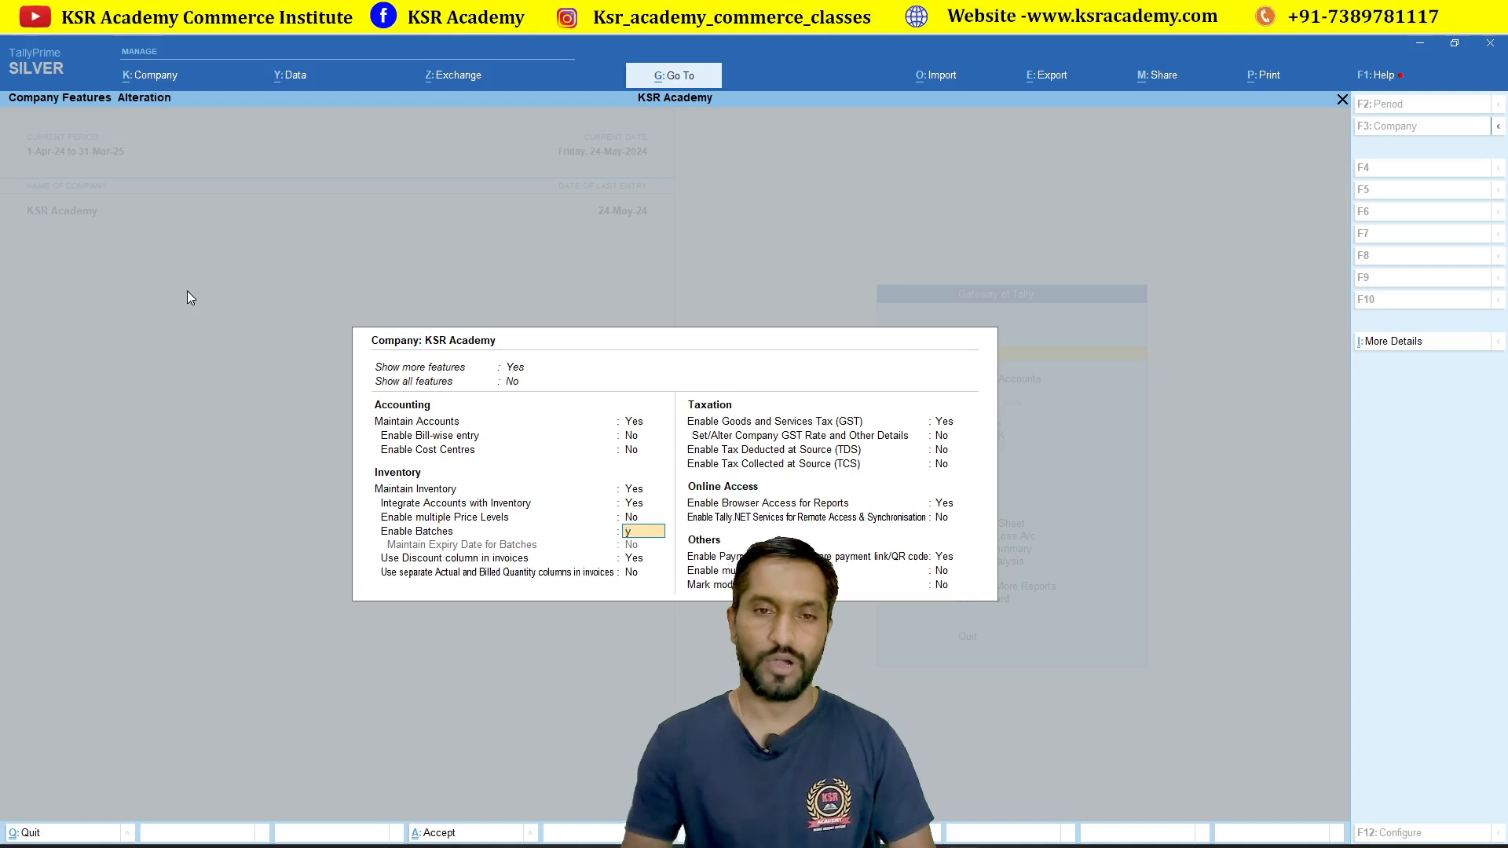
pyautogui.press('y')
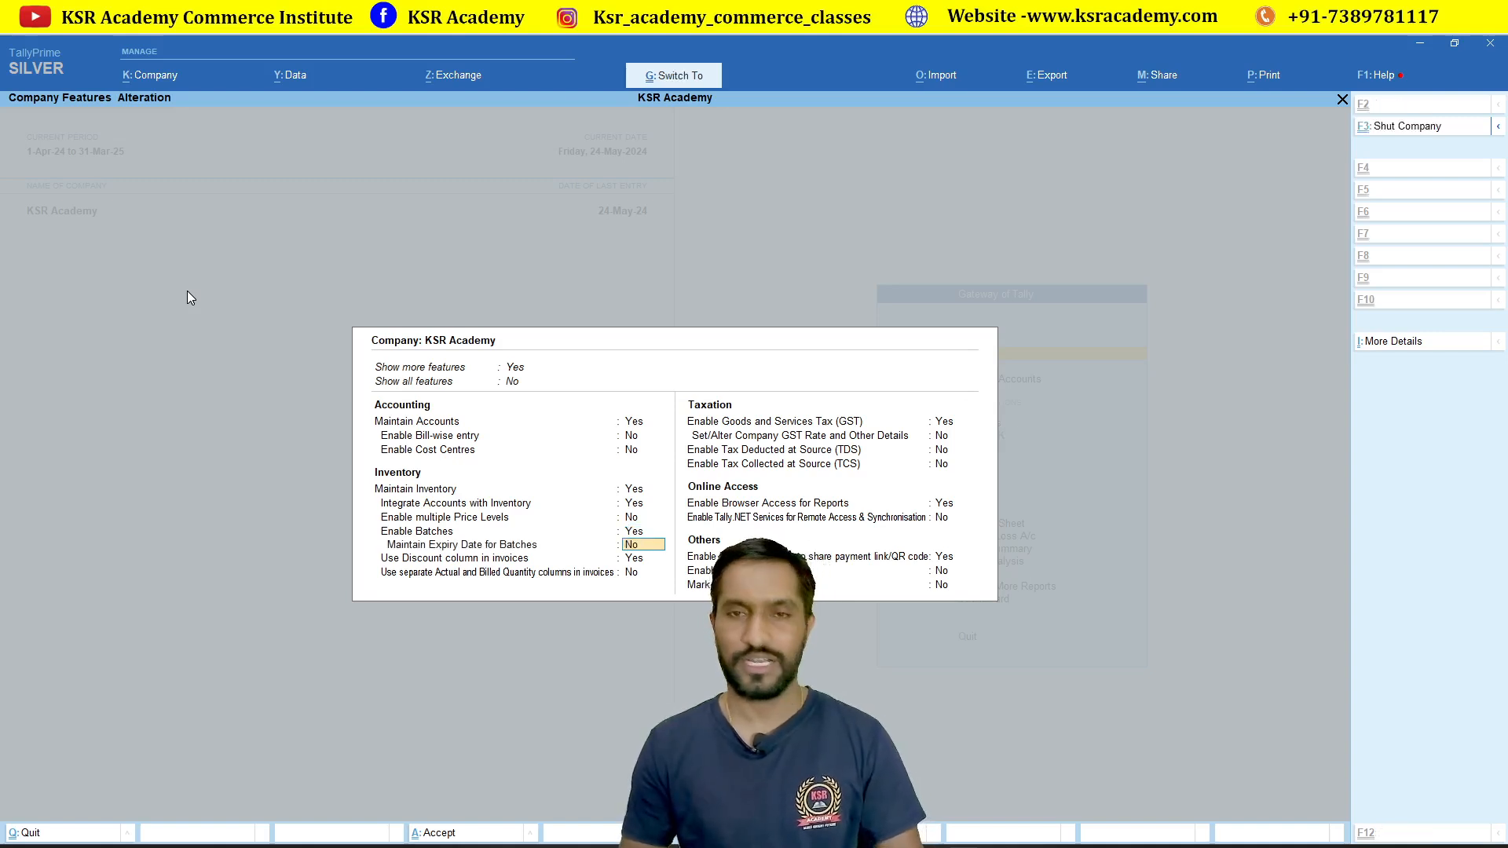
pyautogui.hotkey('ctrl', 'a')
# Step: Open stock item Samsung Mobile 6j Black 100 GB for alteration
pyautogui.press('Down')
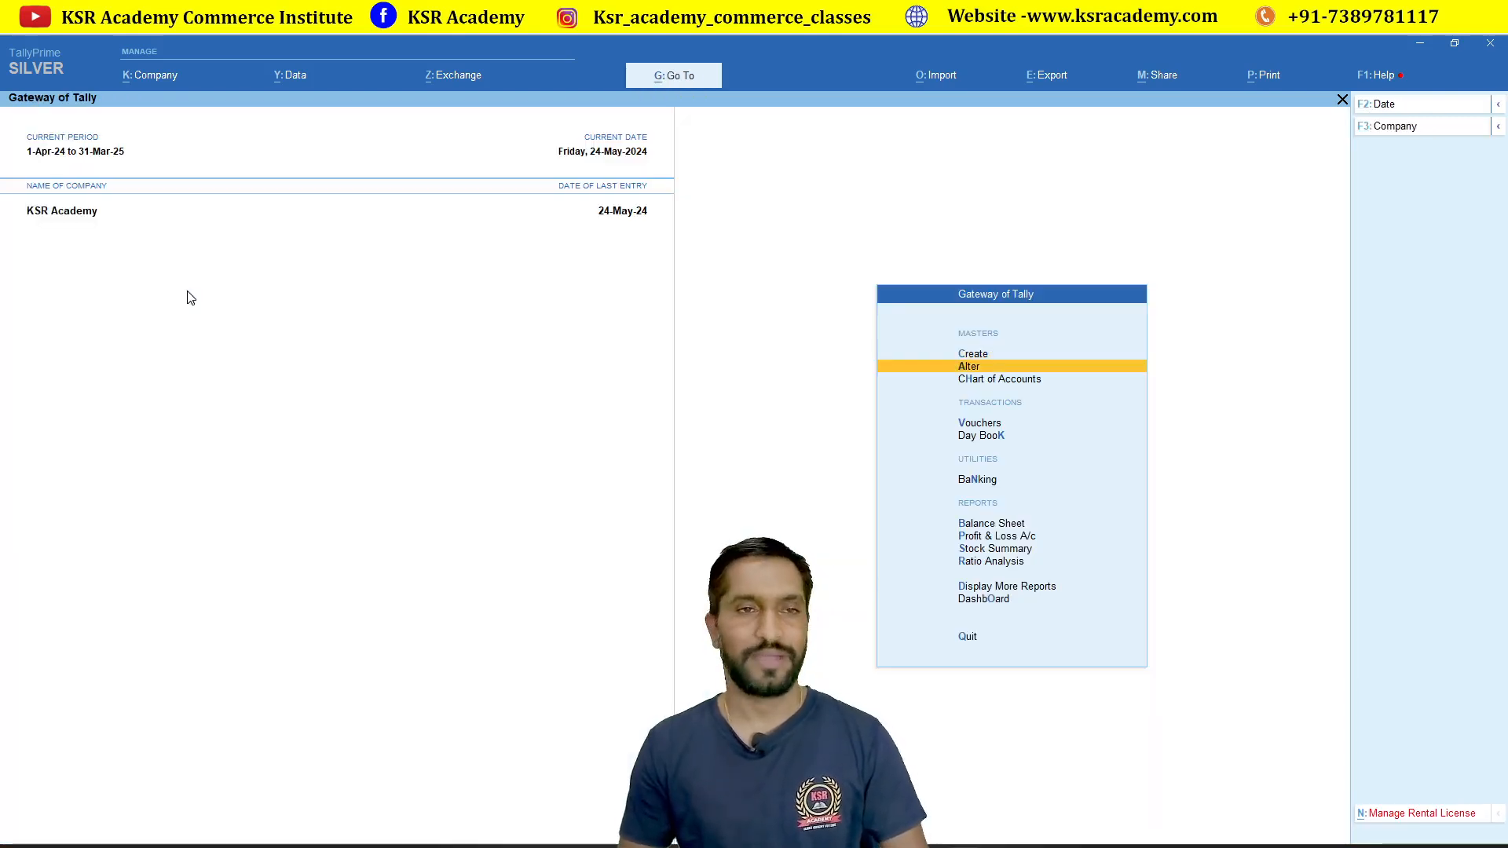
pyautogui.press('Return')
pyautogui.press('Down')
pyautogui.press('Down')
pyautogui.press('Down')
pyautogui.press('Down')
pyautogui.press('Down')
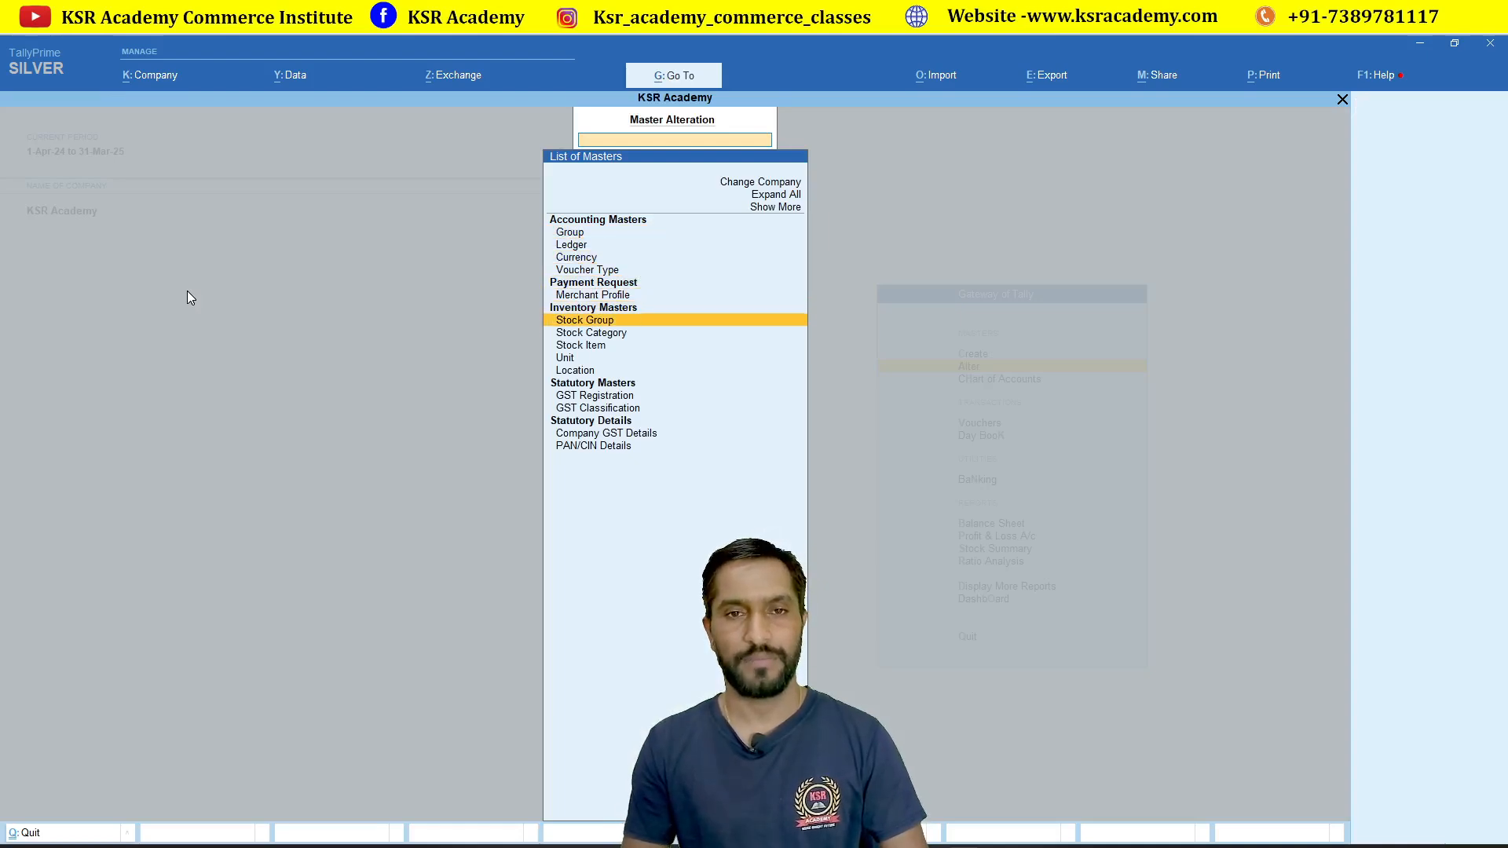
pyautogui.press('Down')
pyautogui.press('Down')
pyautogui.press('Return')
pyautogui.press('Down')
pyautogui.press('Down')
pyautogui.press('Down')
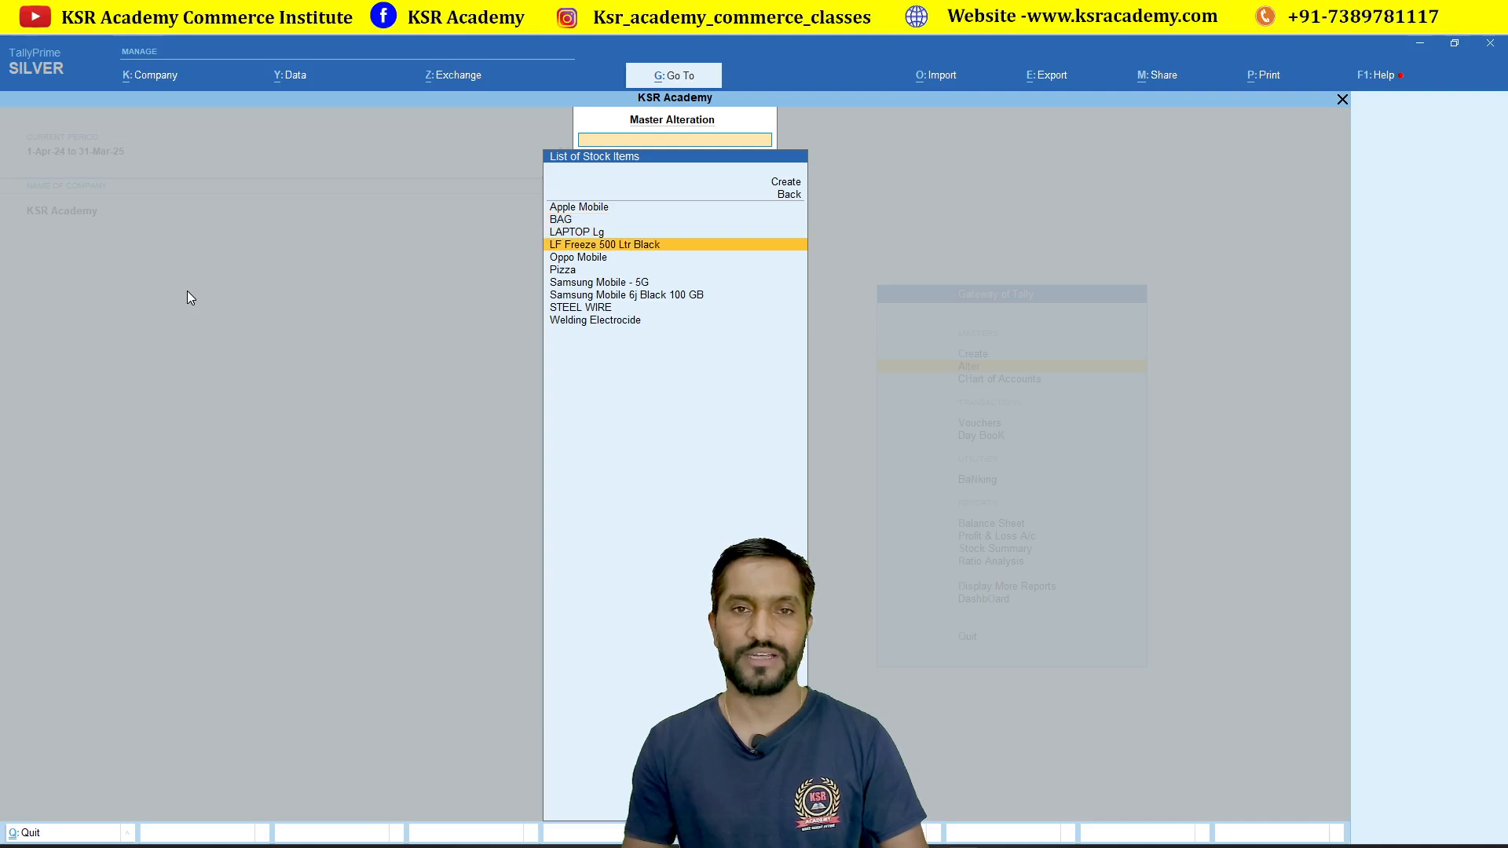
pyautogui.press('Down')
pyautogui.press('Down')
pyautogui.press('Down')
pyautogui.press('Down')
pyautogui.press('Return')
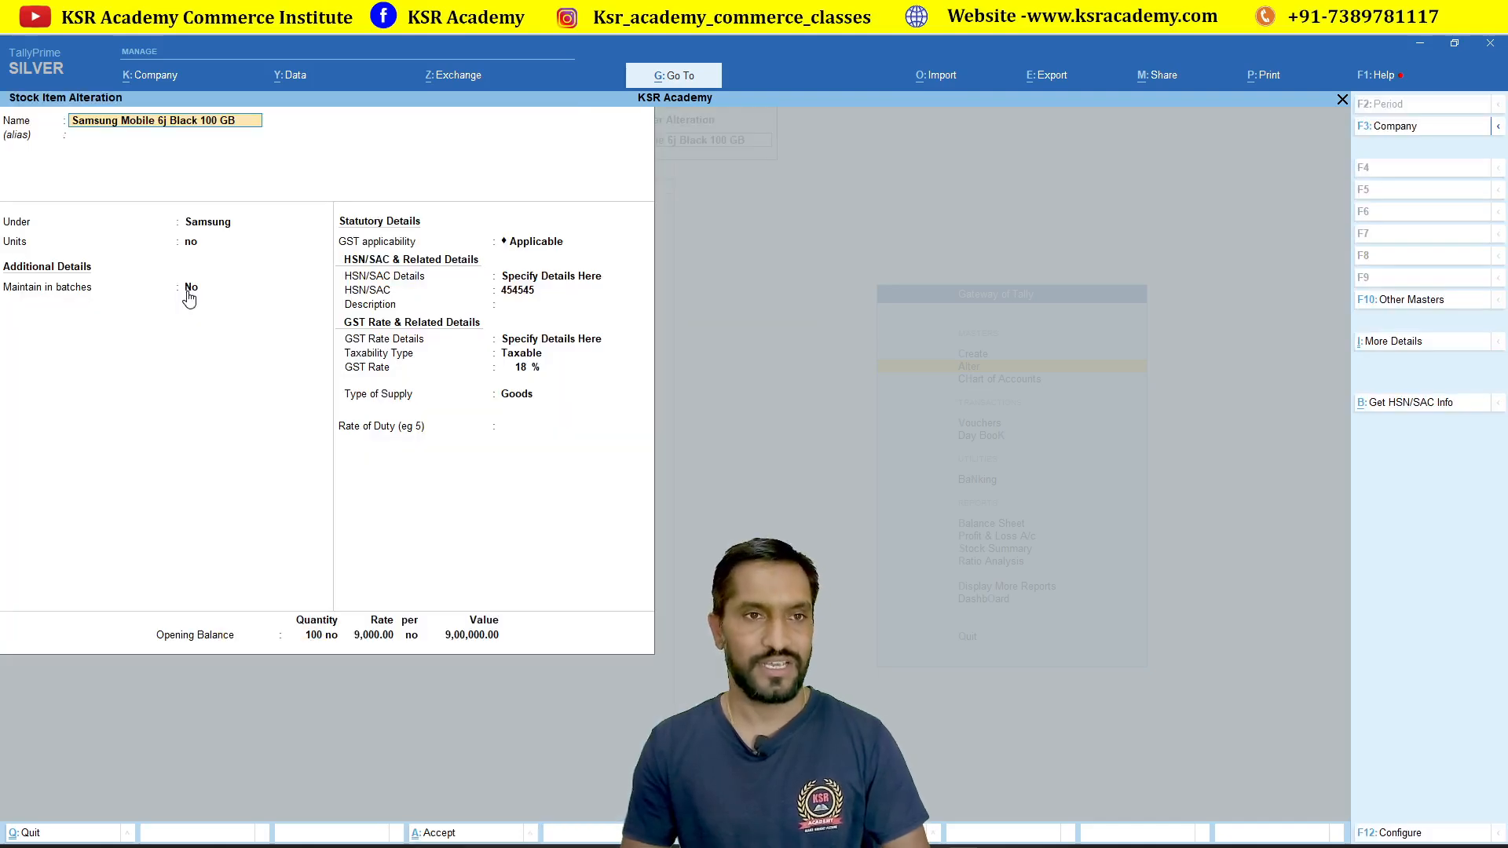
# Step: Set Maintain in batches to Yes, save the item and return to Gateway
pyautogui.click(189, 289)
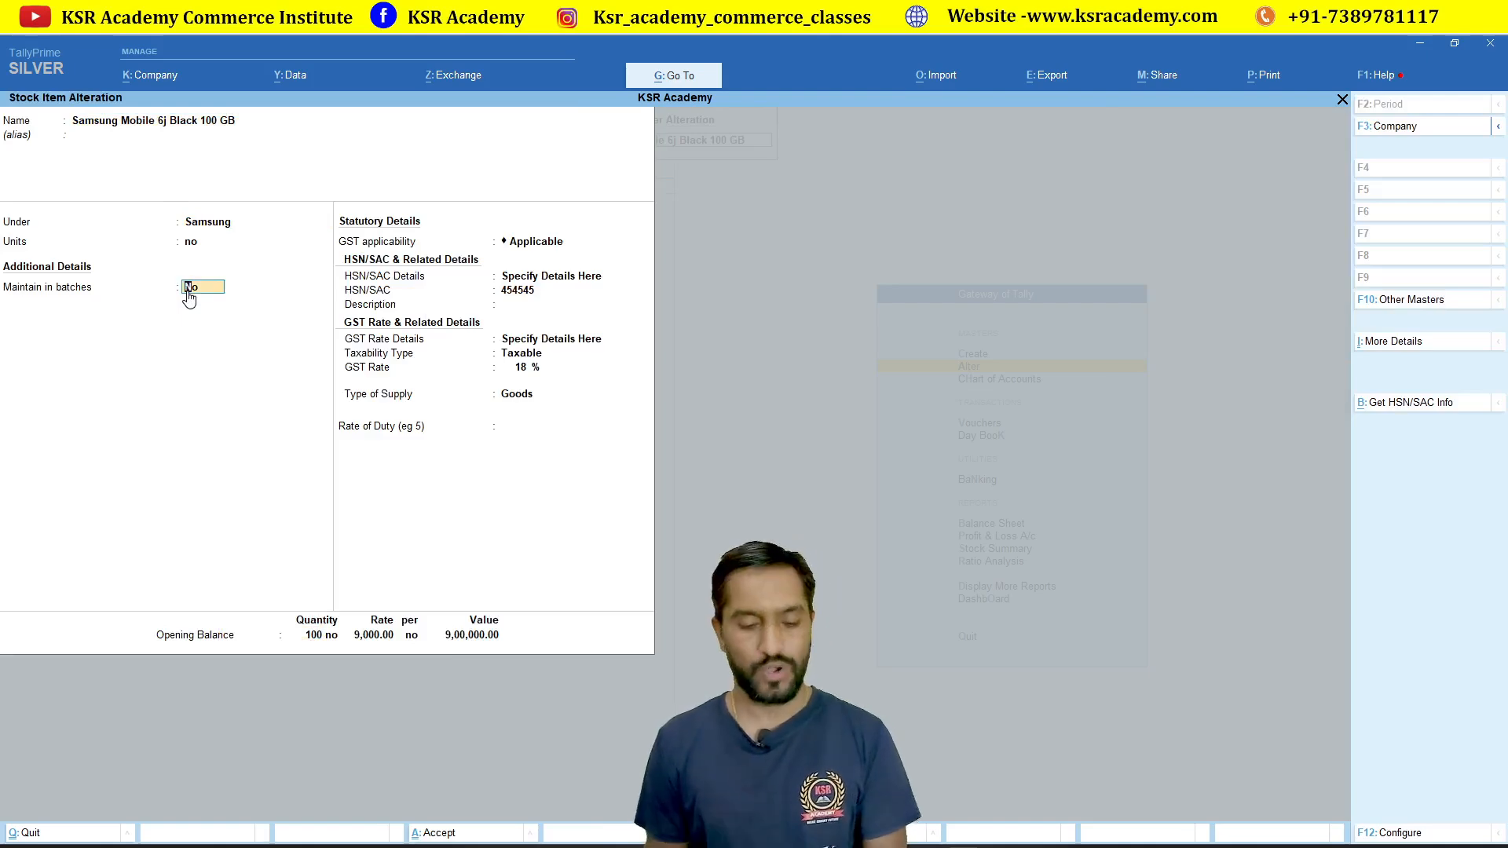
pyautogui.press('y')
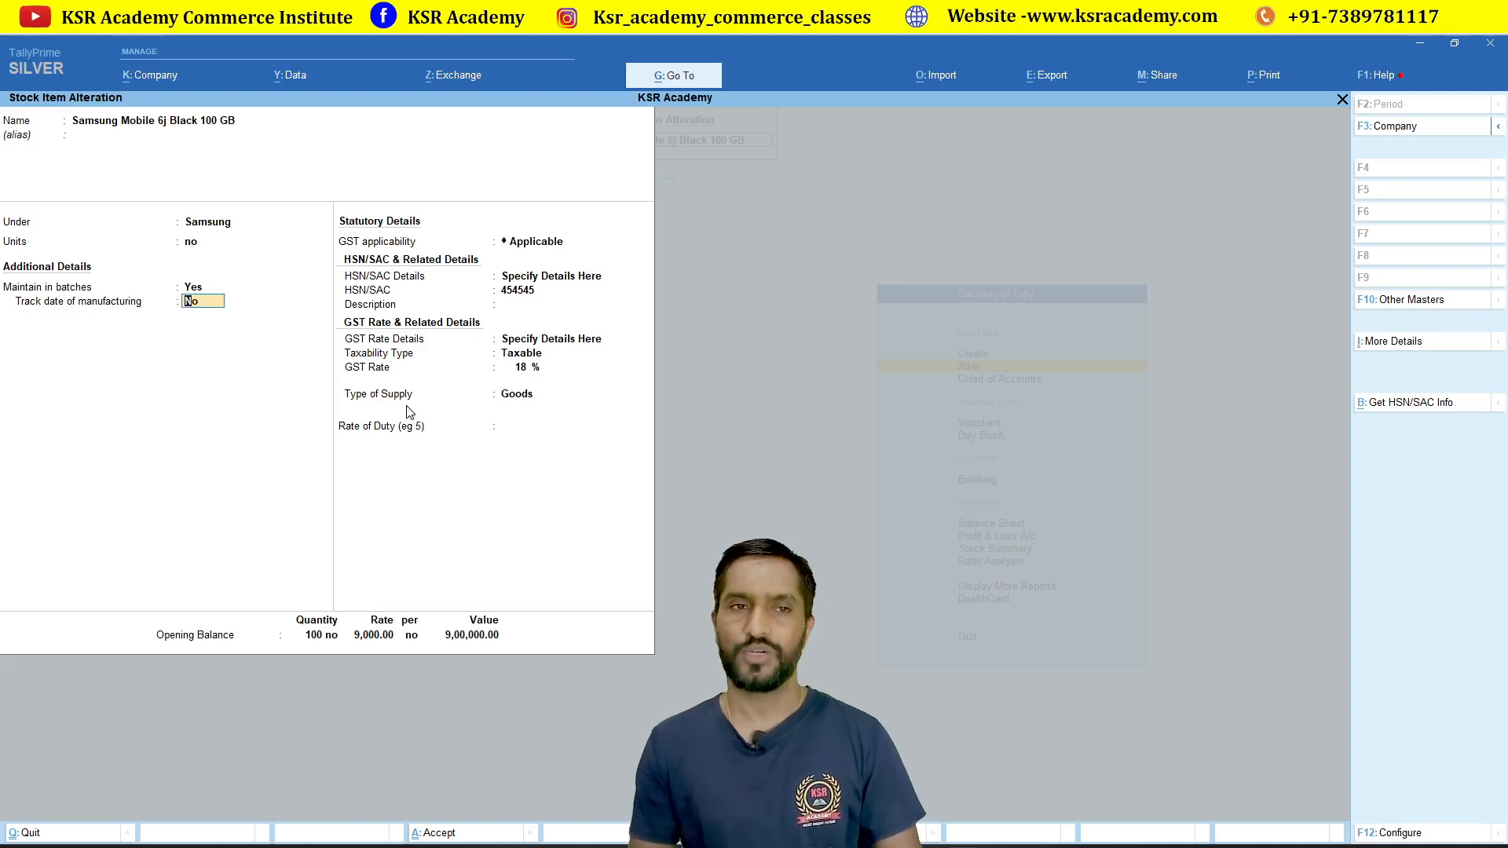
pyautogui.hotkey('ctrl', 'a')
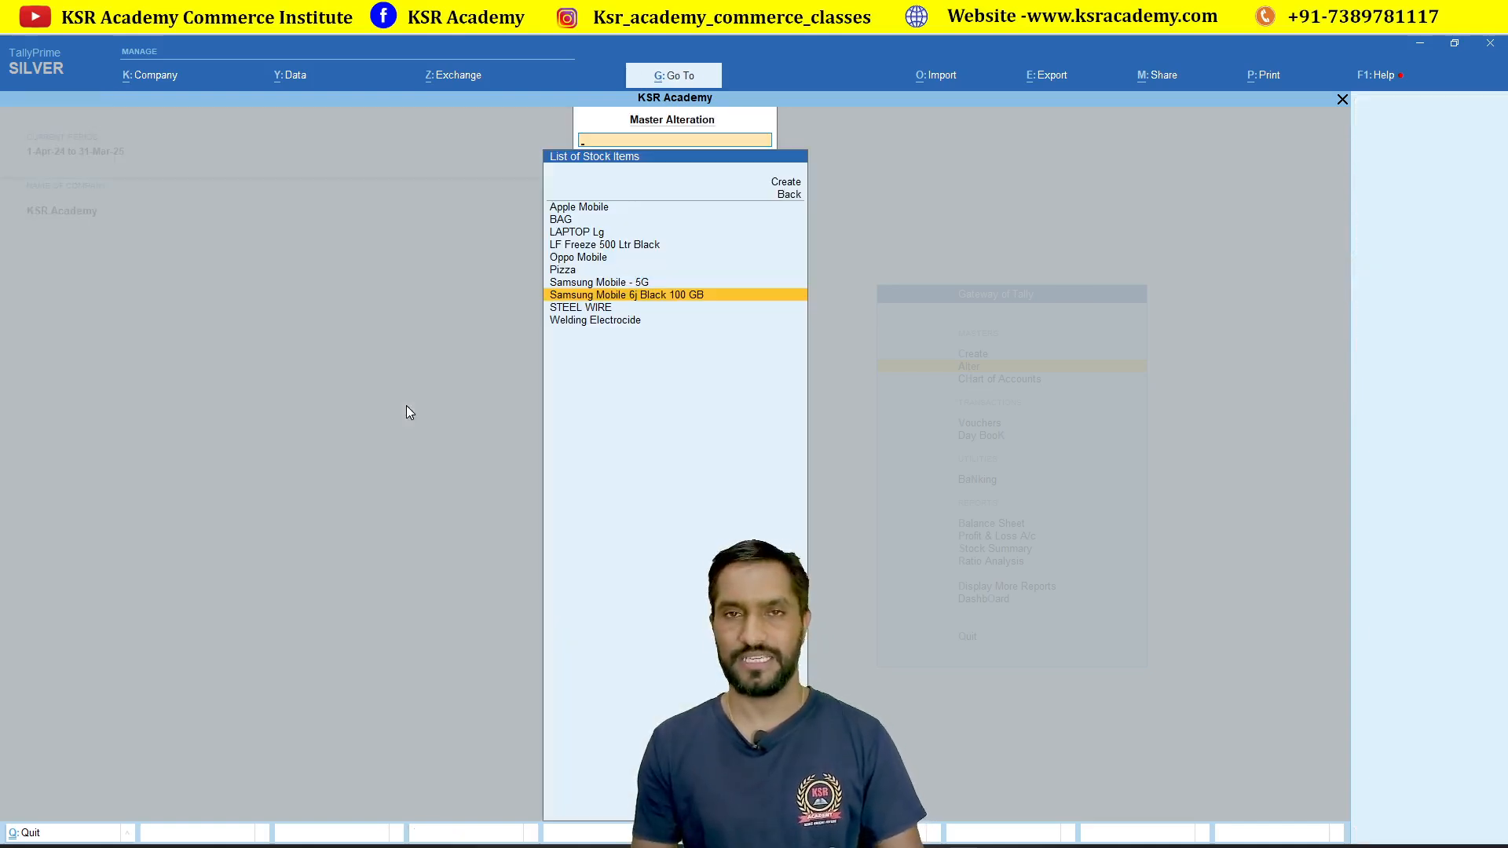
pyautogui.press('Escape')
pyautogui.press('Escape')
pyautogui.press('Down')
pyautogui.press('Down')
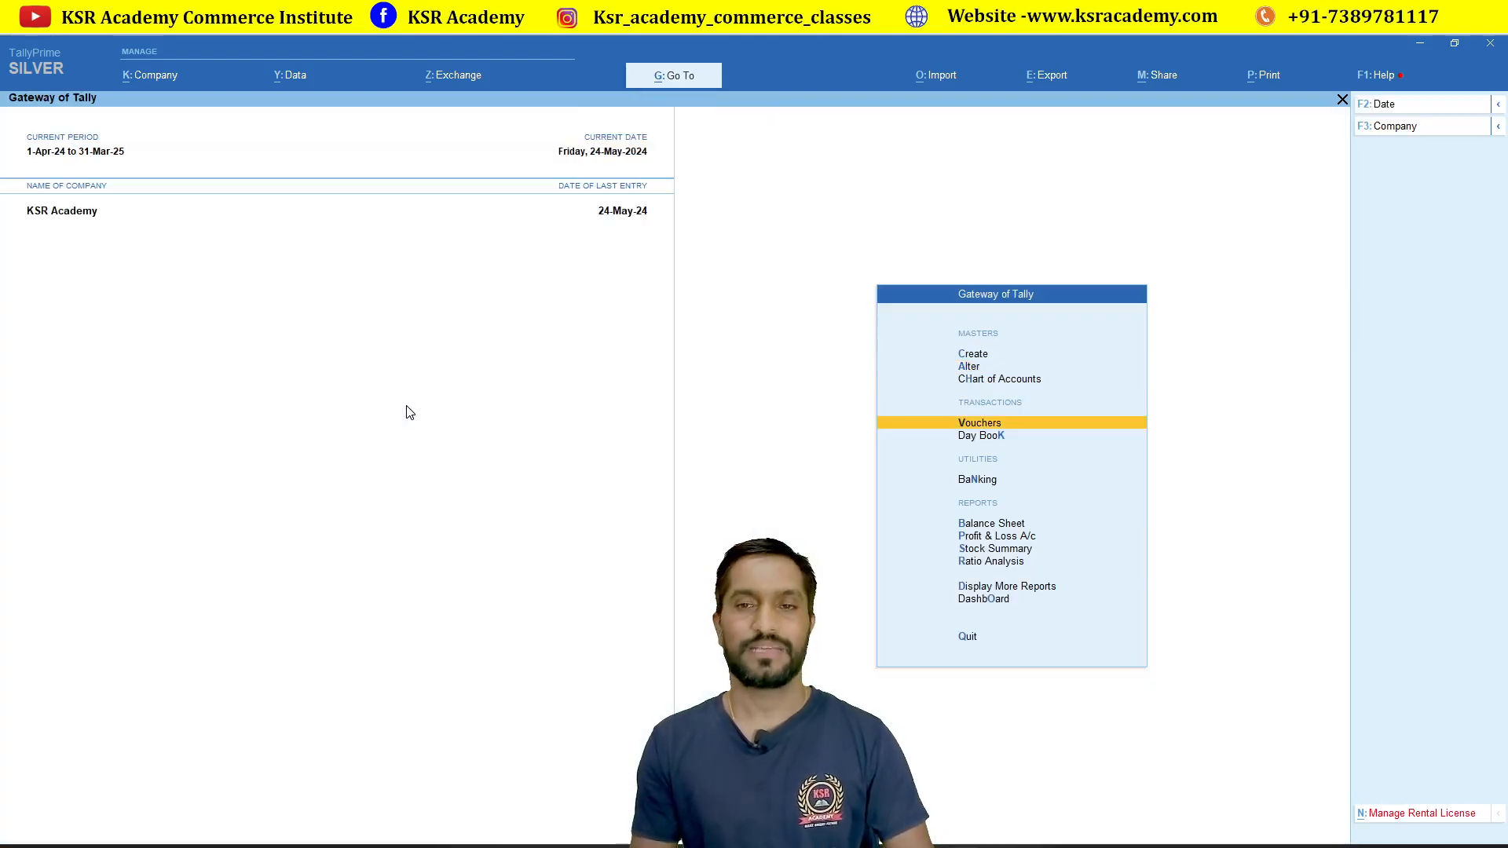
# Step: Start a purchase voucher with supplier invoice number 3
pyautogui.press('Return')
pyautogui.press('F9')
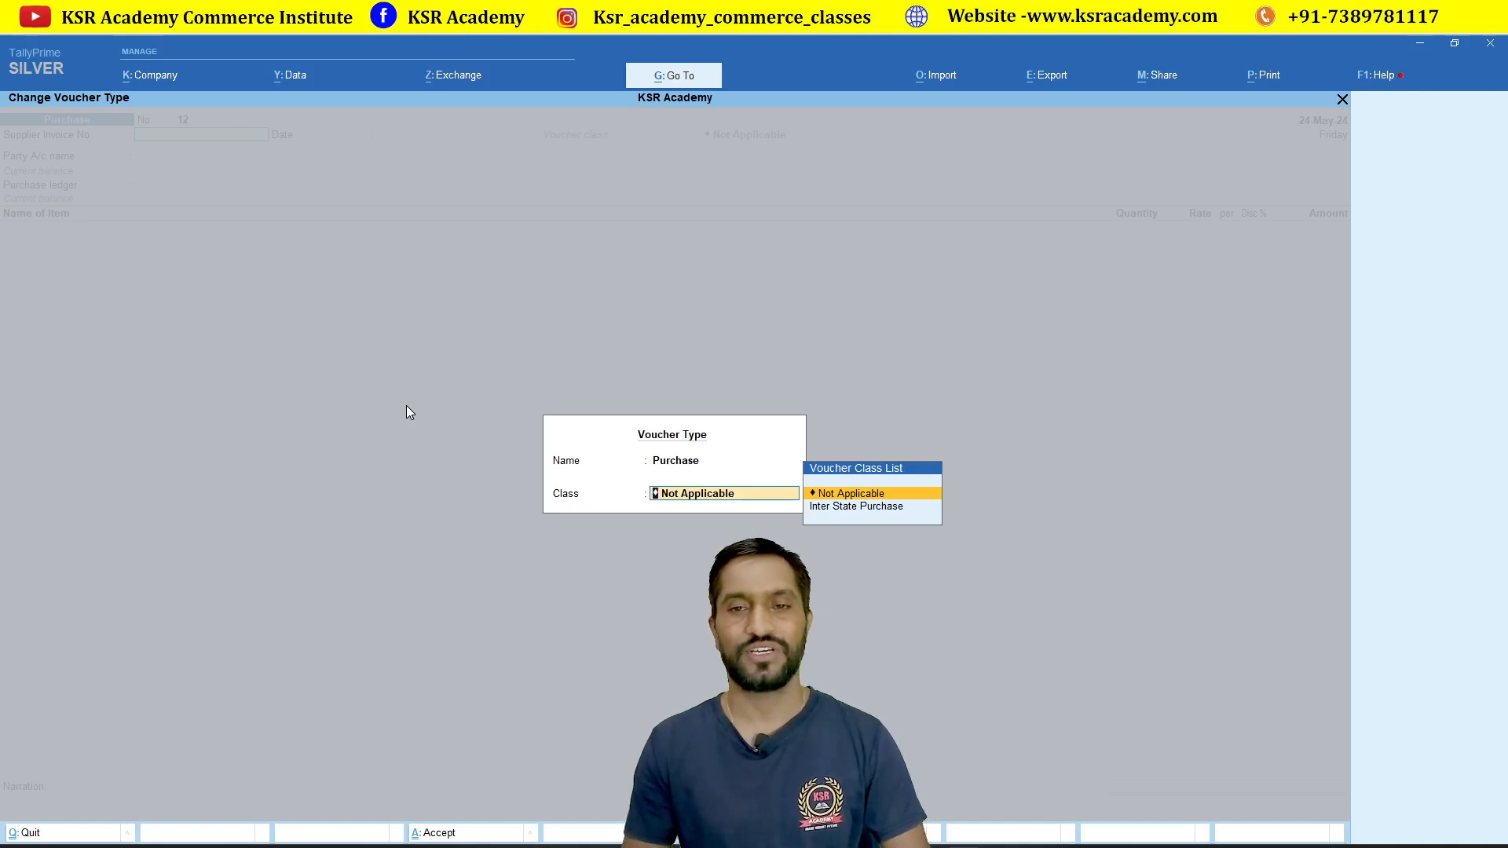
pyautogui.press('Return')
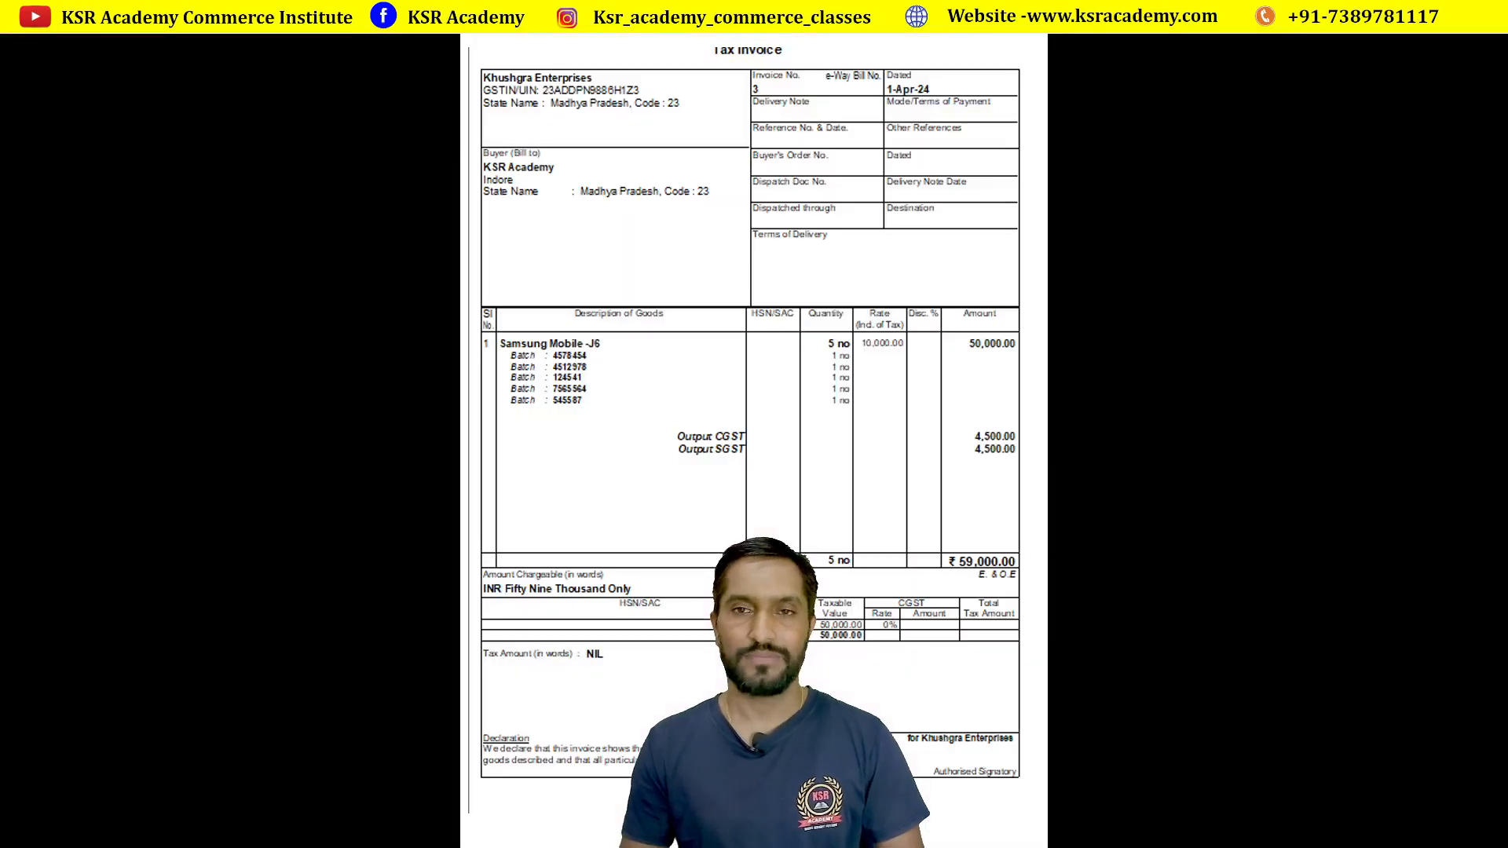
pyautogui.write('3')
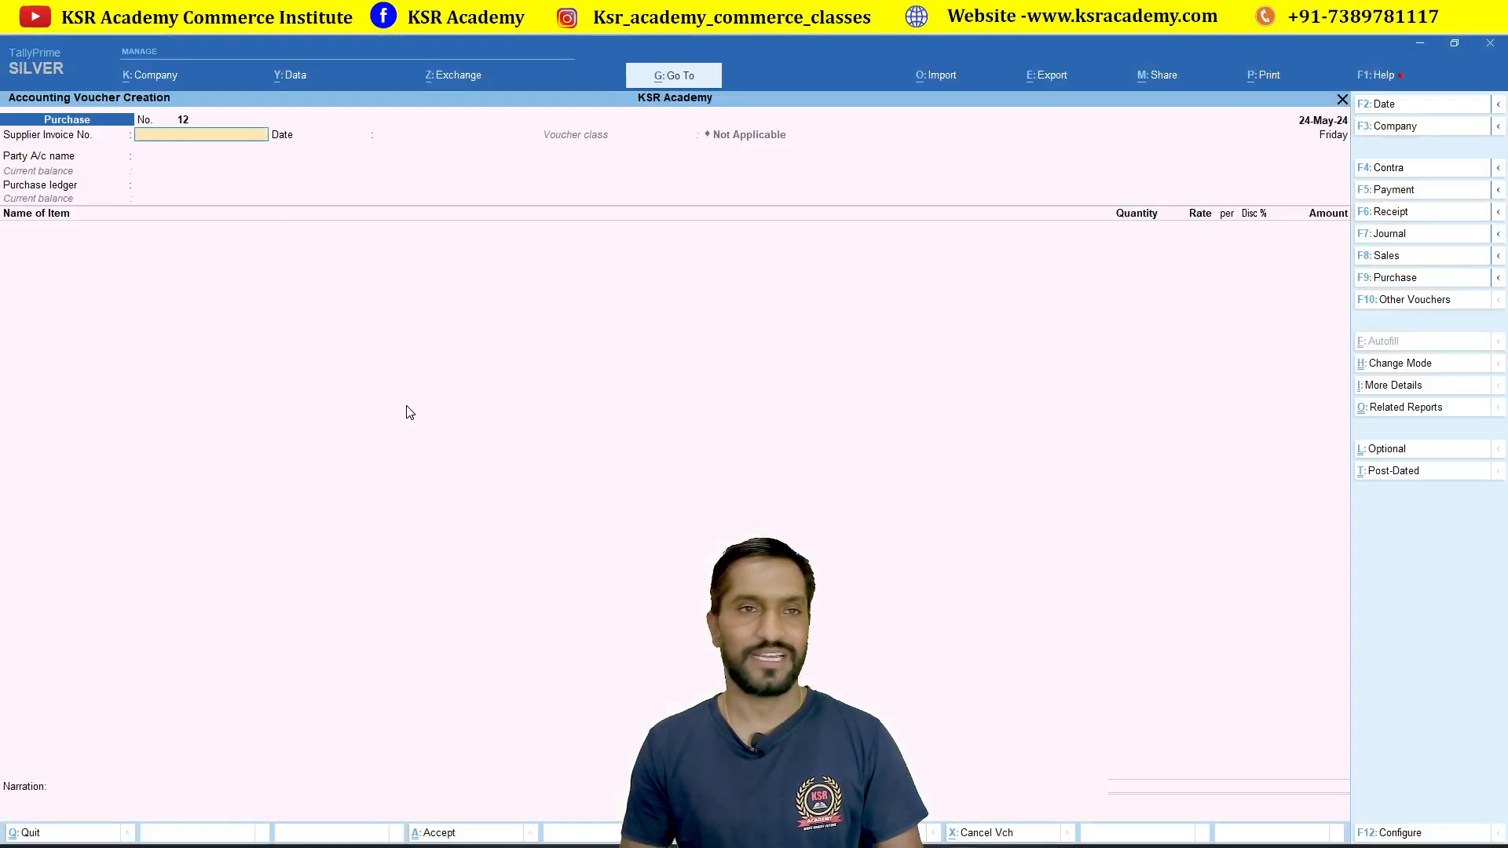
pyautogui.press('Return')
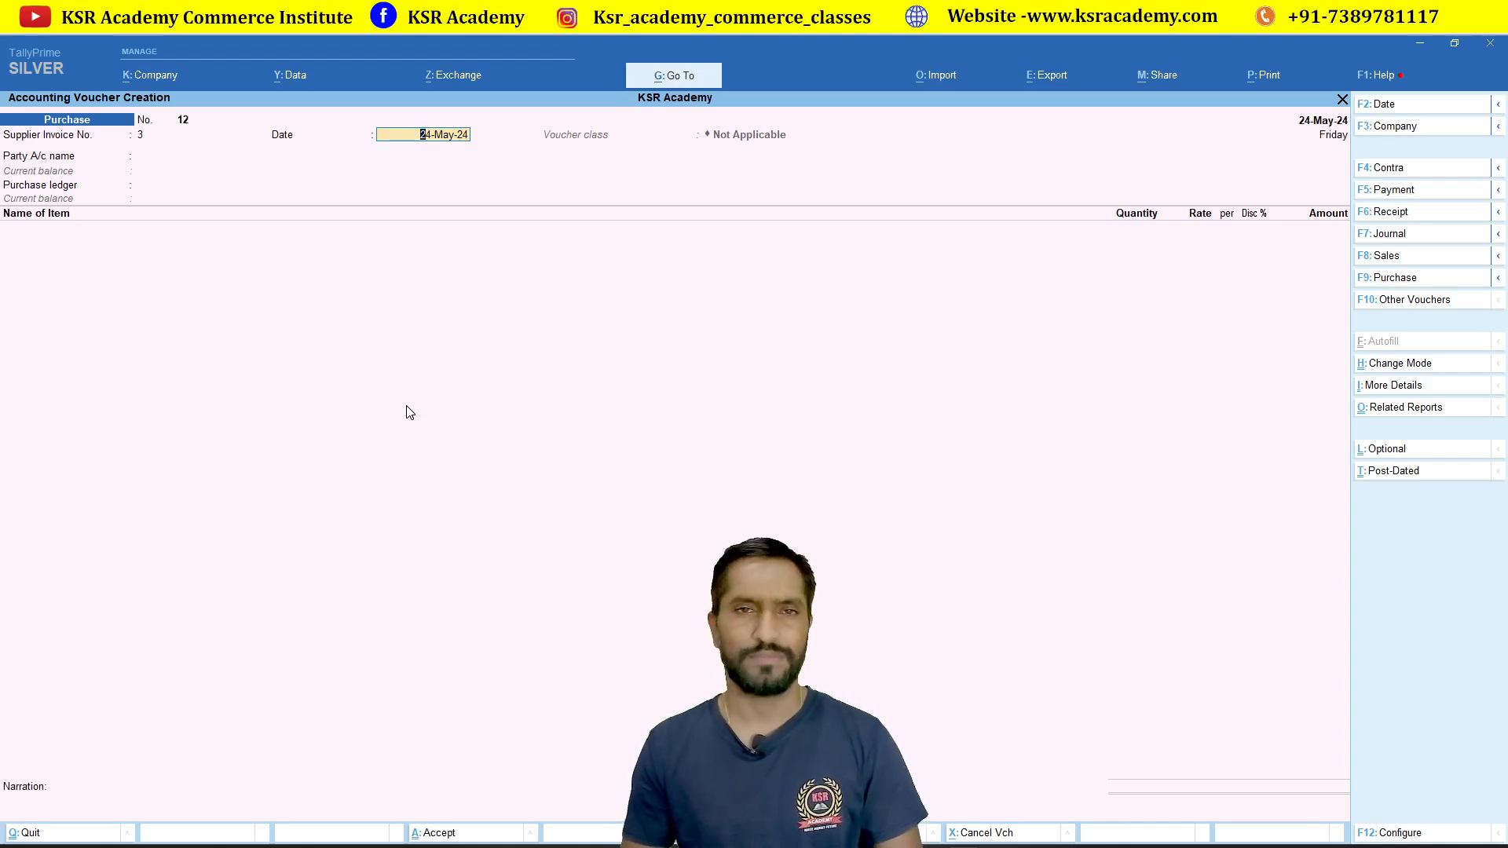
pyautogui.press('Return')
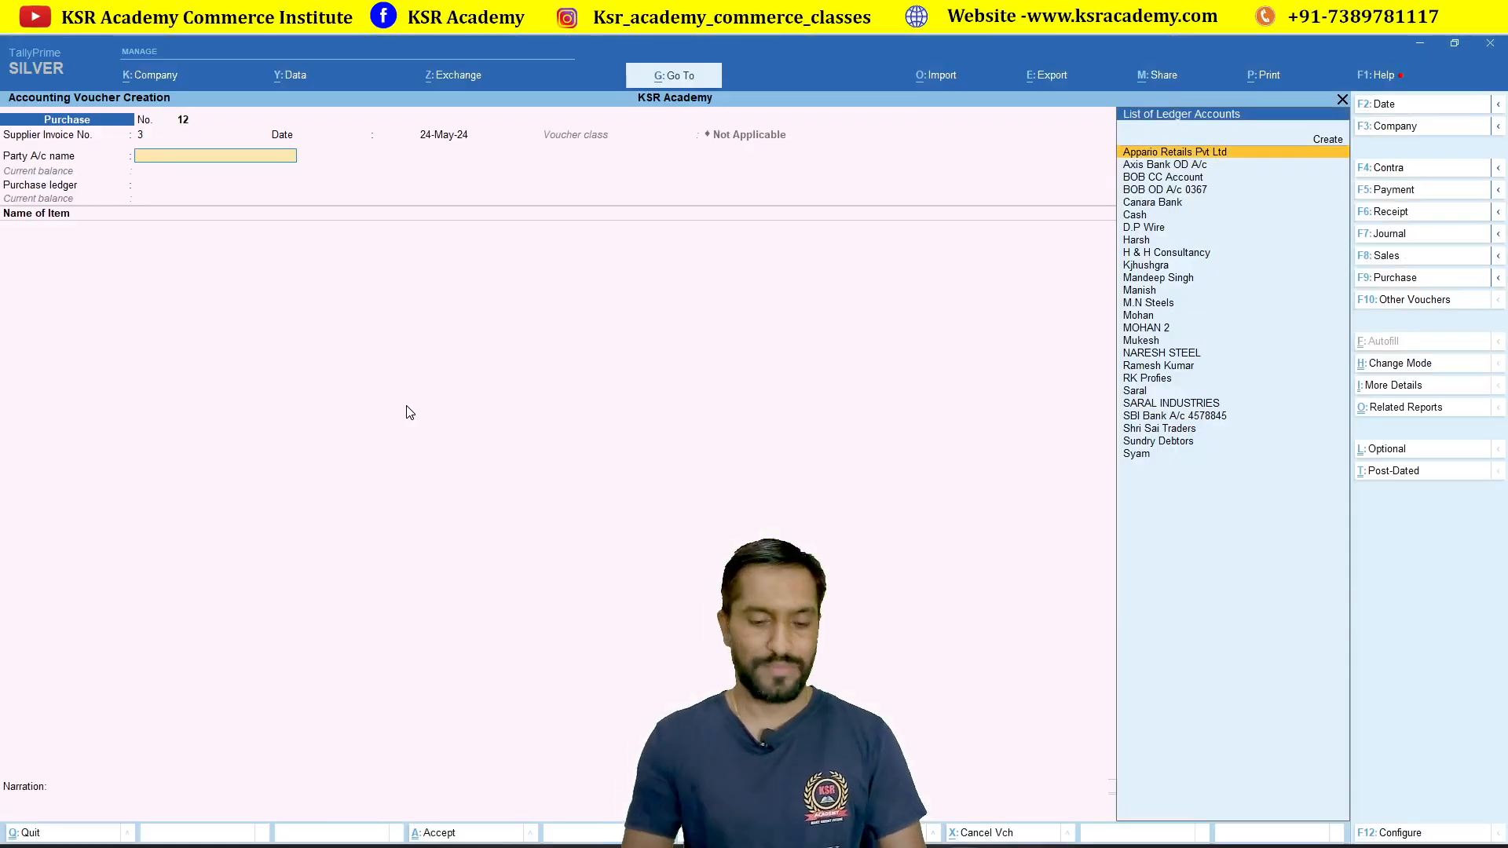
# Step: Select the supplier as party account and accept the receipt and party details
pyautogui.write('K')
pyautogui.press('Return')
pyautogui.press('Return')
pyautogui.press('Return')
pyautogui.press('Return')
pyautogui.press('Return')
pyautogui.press('Return')
pyautogui.press('Return')
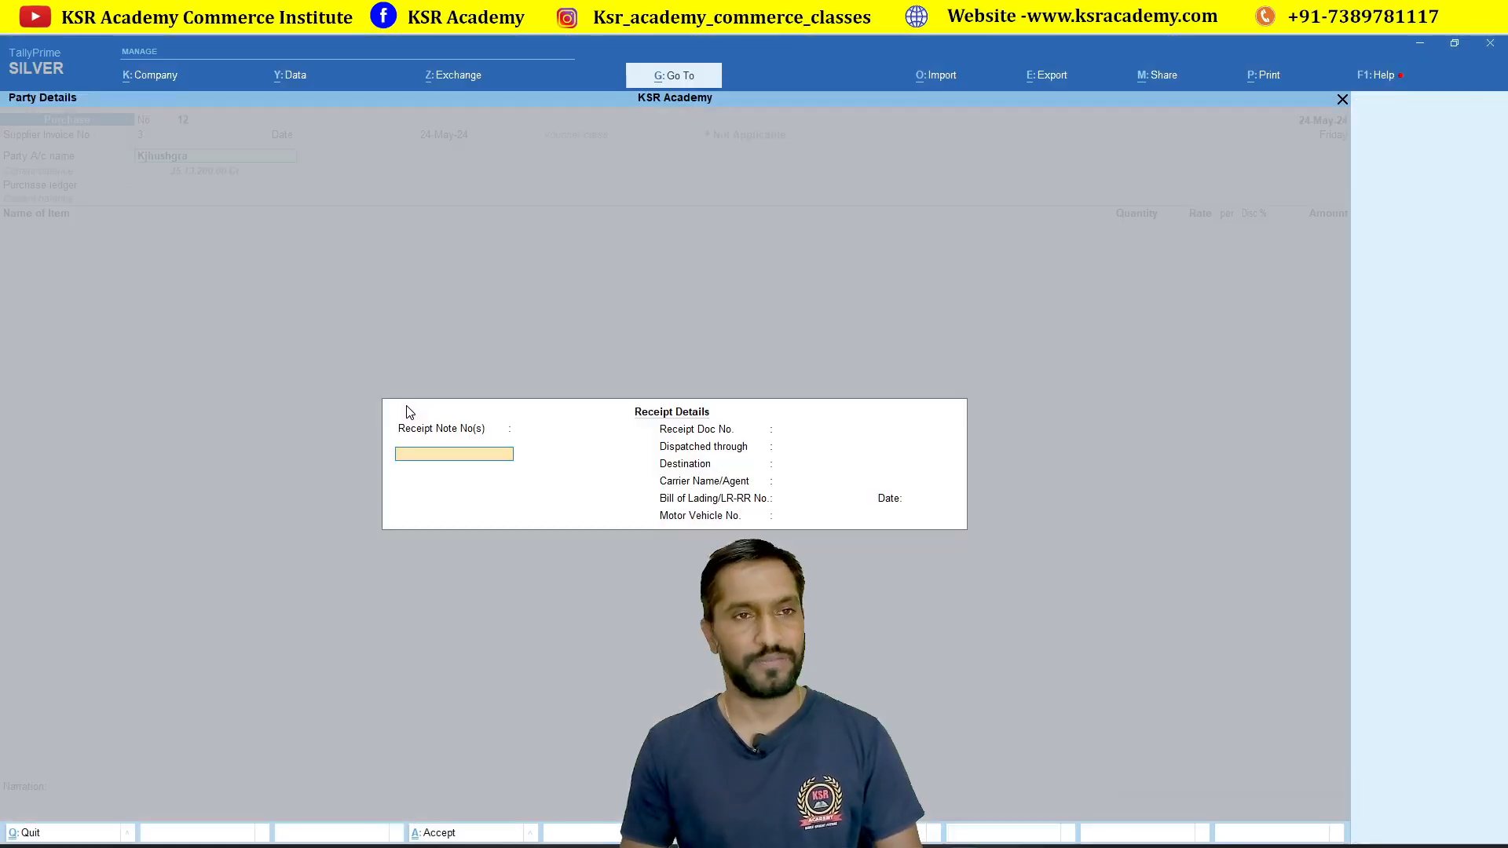
pyautogui.press('Return')
pyautogui.press('Return')
pyautogui.press('Return')
pyautogui.press('Return')
pyautogui.press('Return')
pyautogui.press('Return')
pyautogui.press('Return')
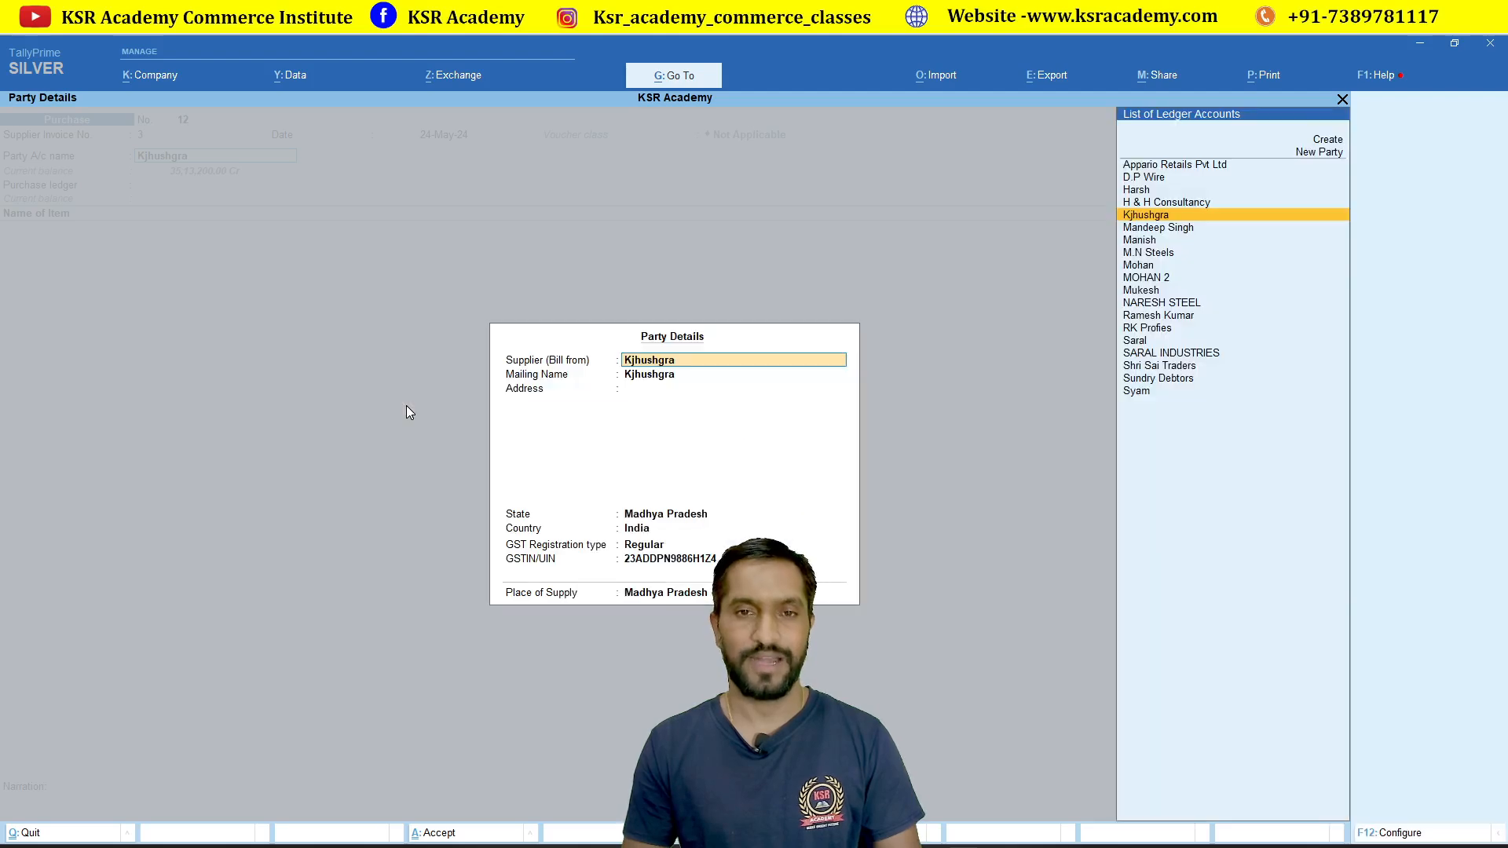
pyautogui.press('Return')
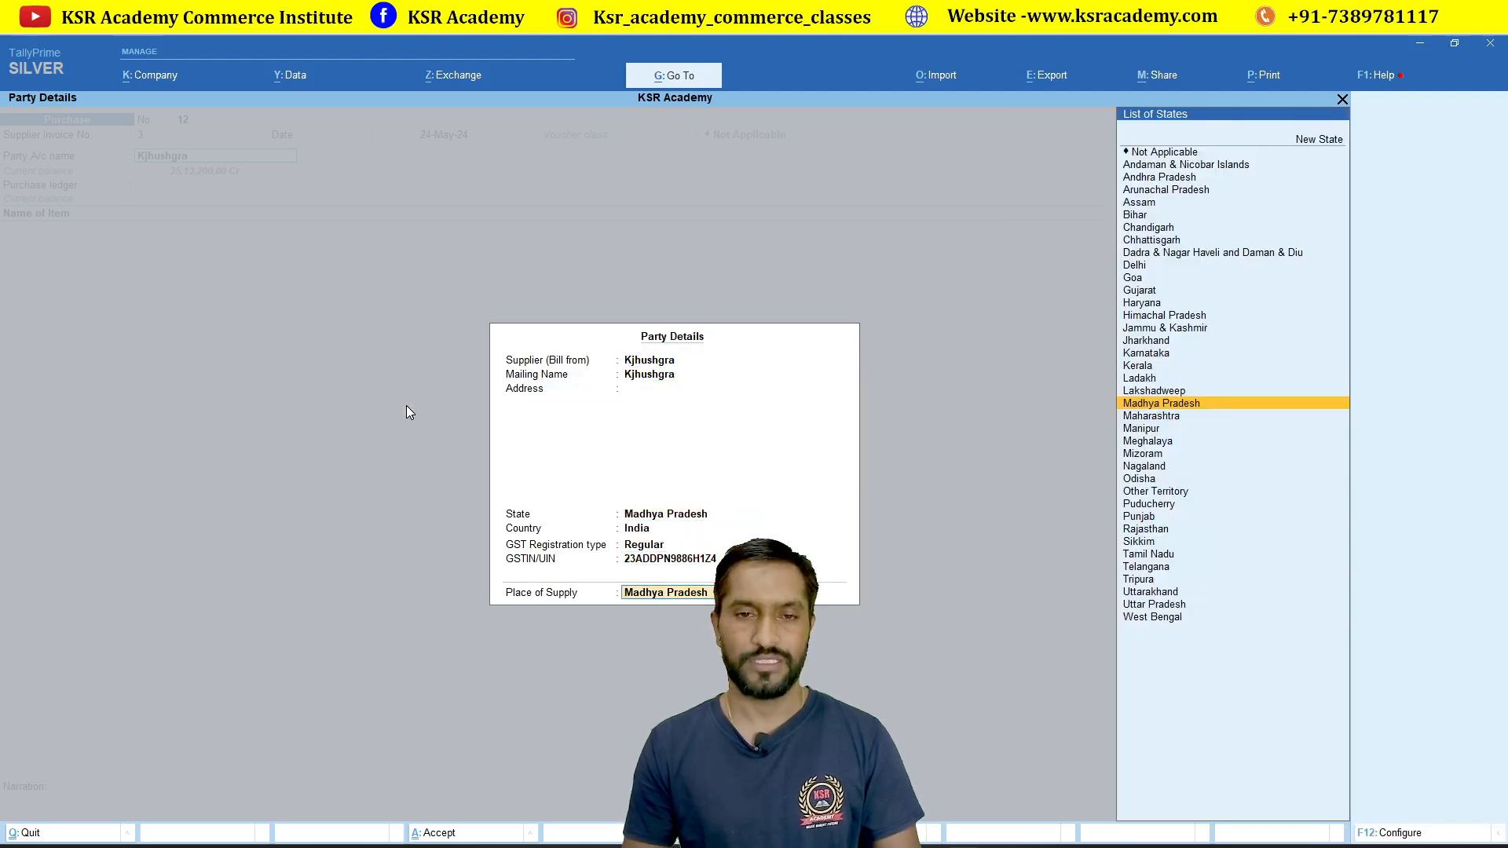
pyautogui.press('Return')
# Step: Choose the Intrastate Purchase ledger and add item Samsung Mobile 6j Black 100 GB
pyautogui.press('Down')
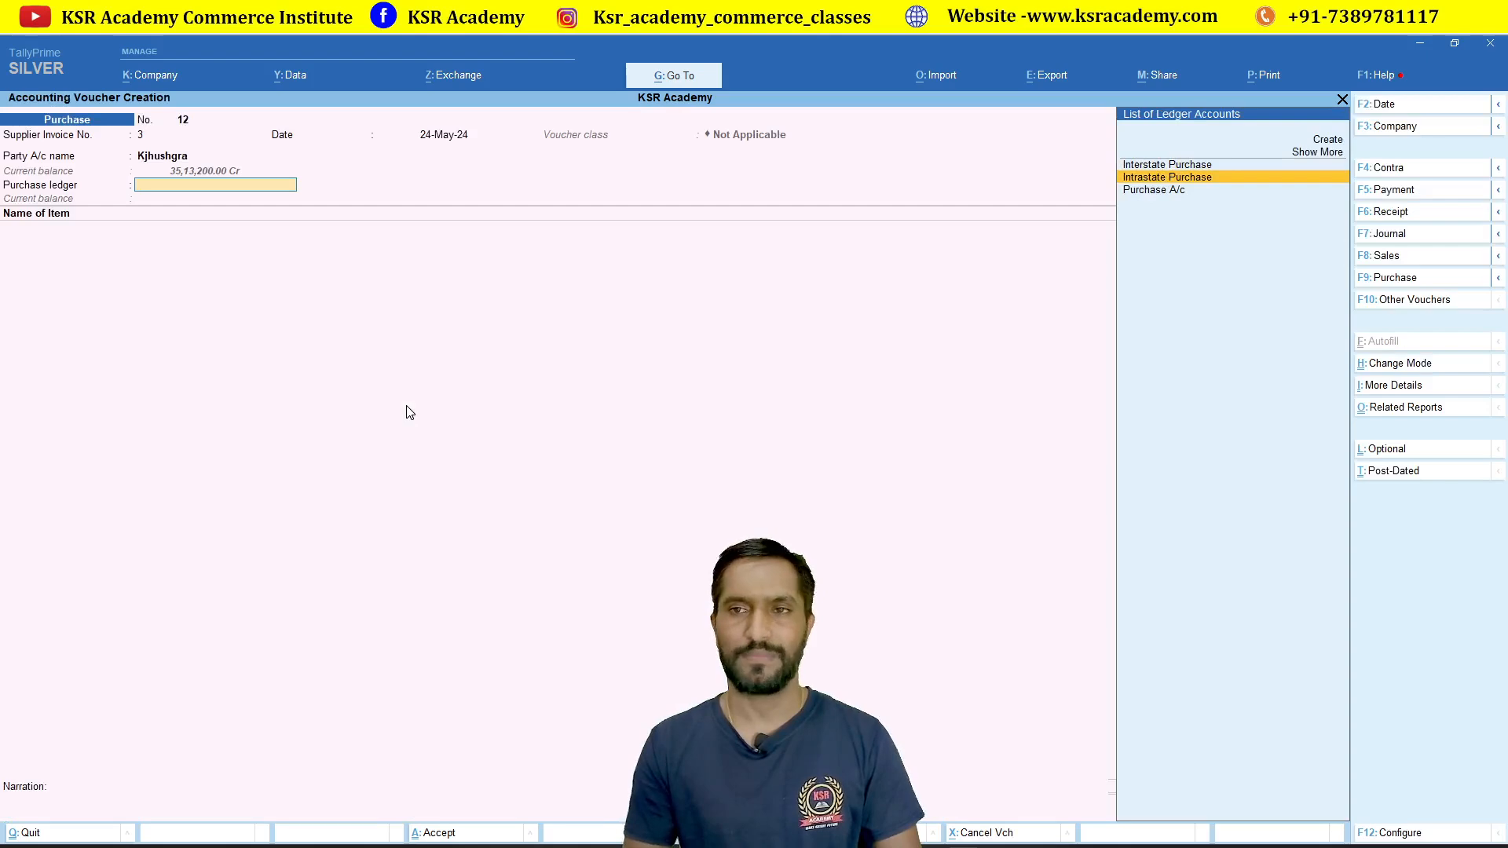
pyautogui.press('Return')
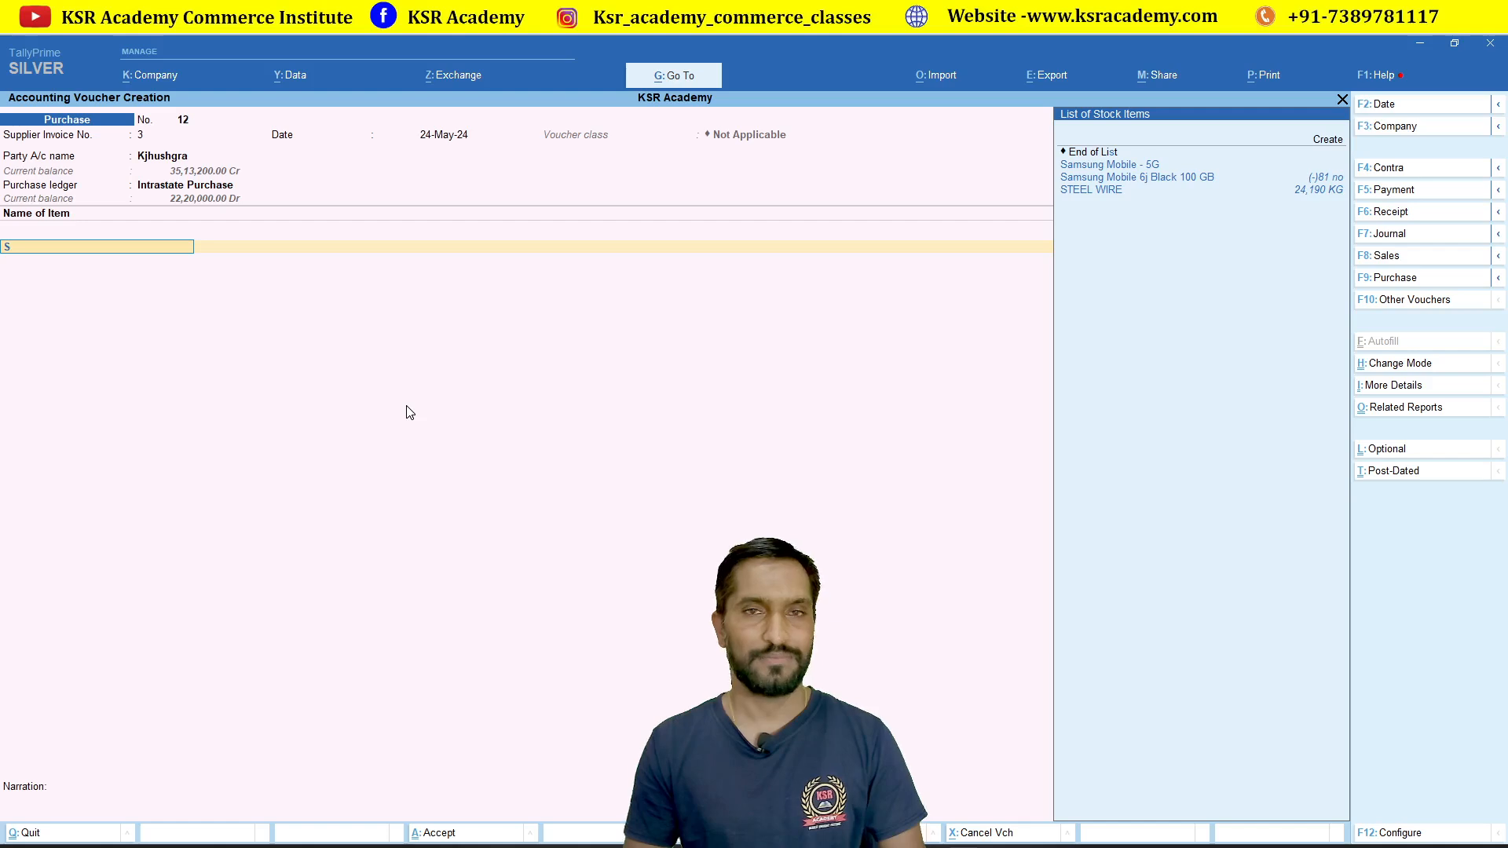
pyautogui.write('Sa')
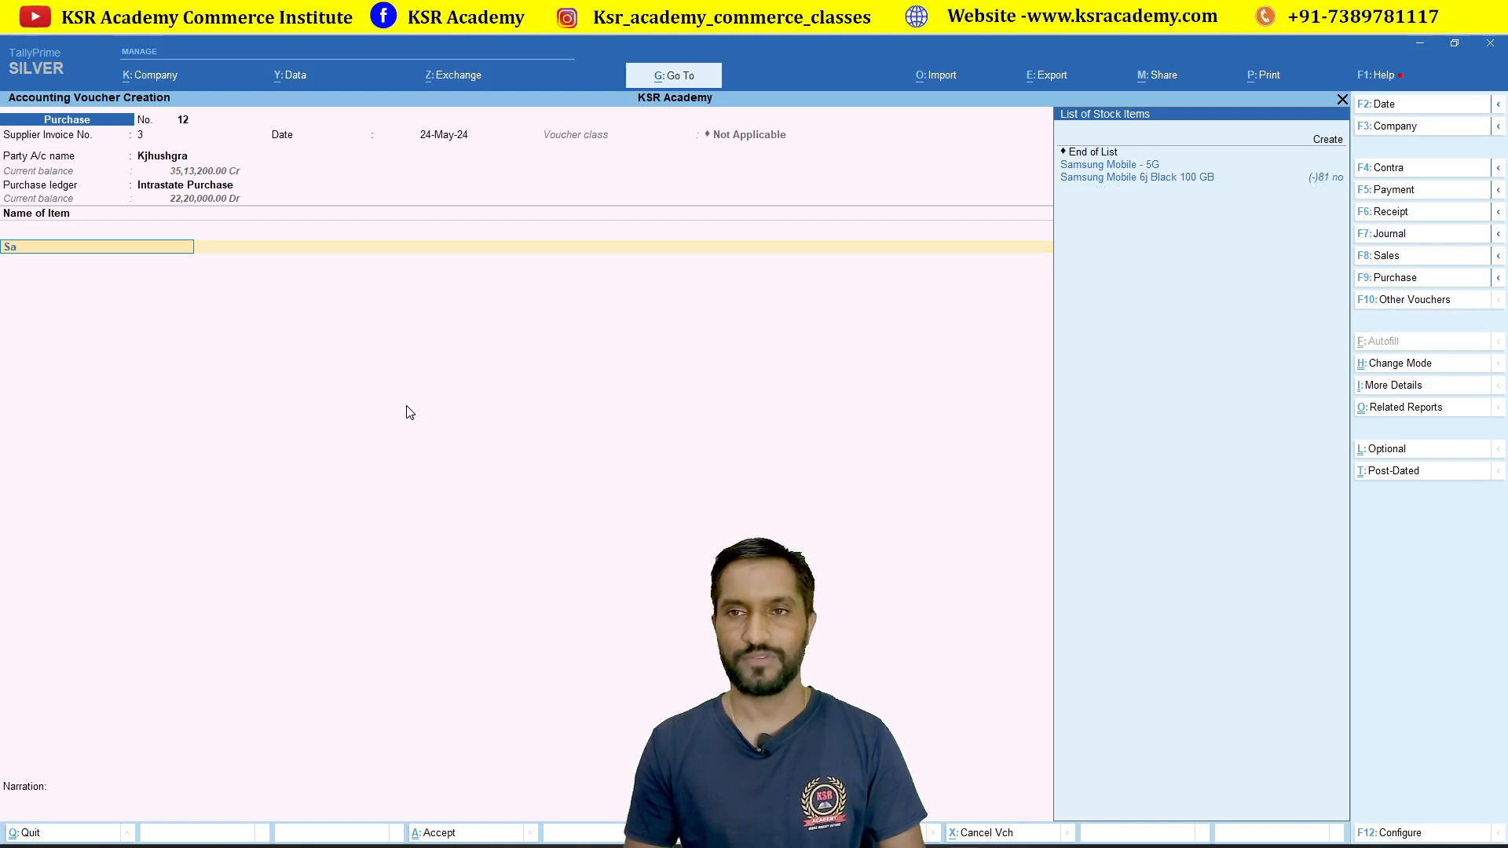
pyautogui.press('Return')
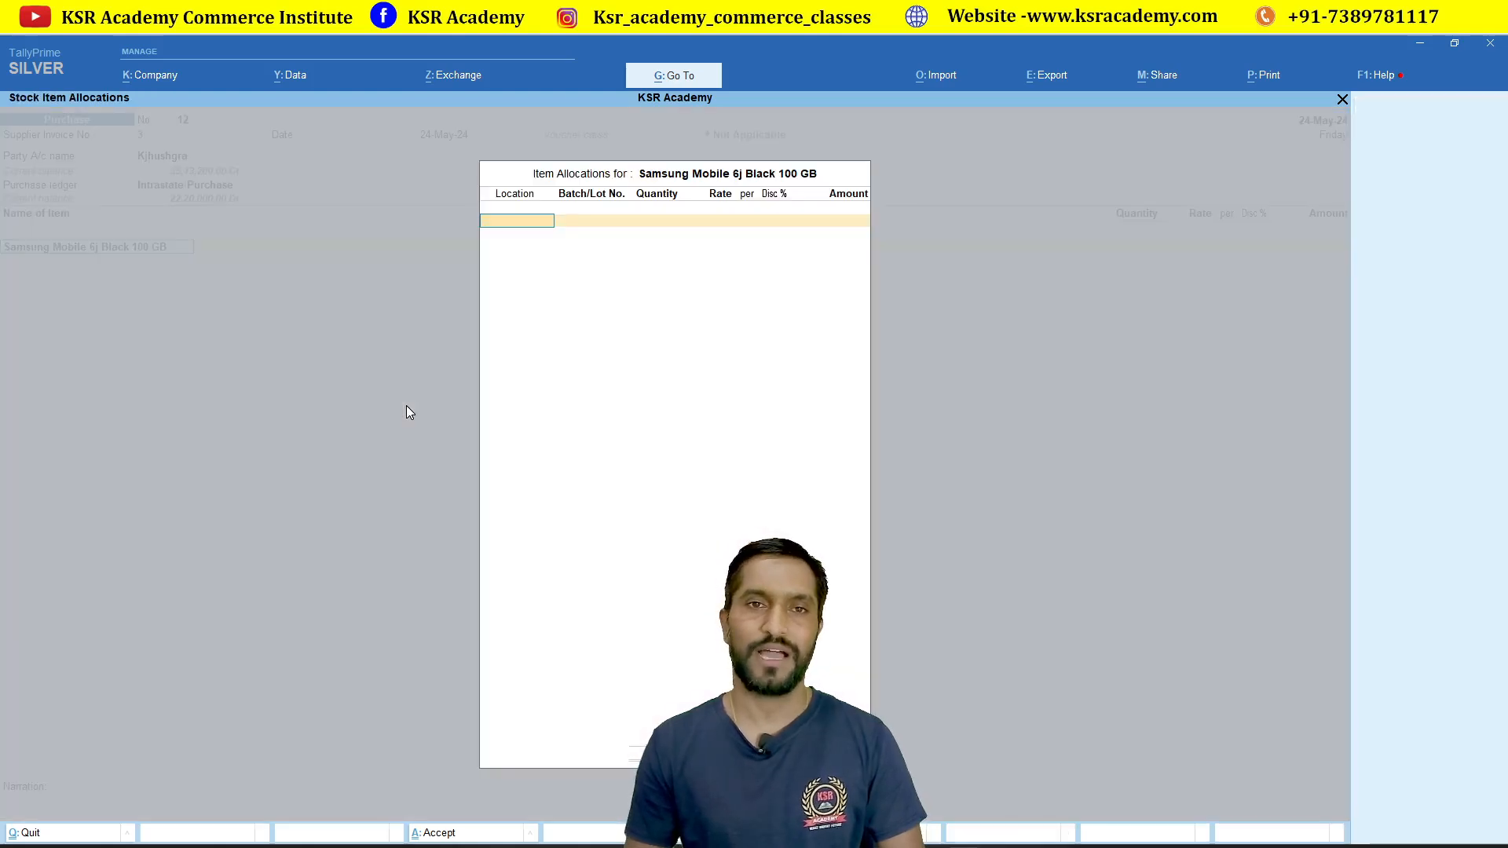
# Step: Allocate the item to location IndoreFase -1 and choose New Number for its batch
pyautogui.write('1')
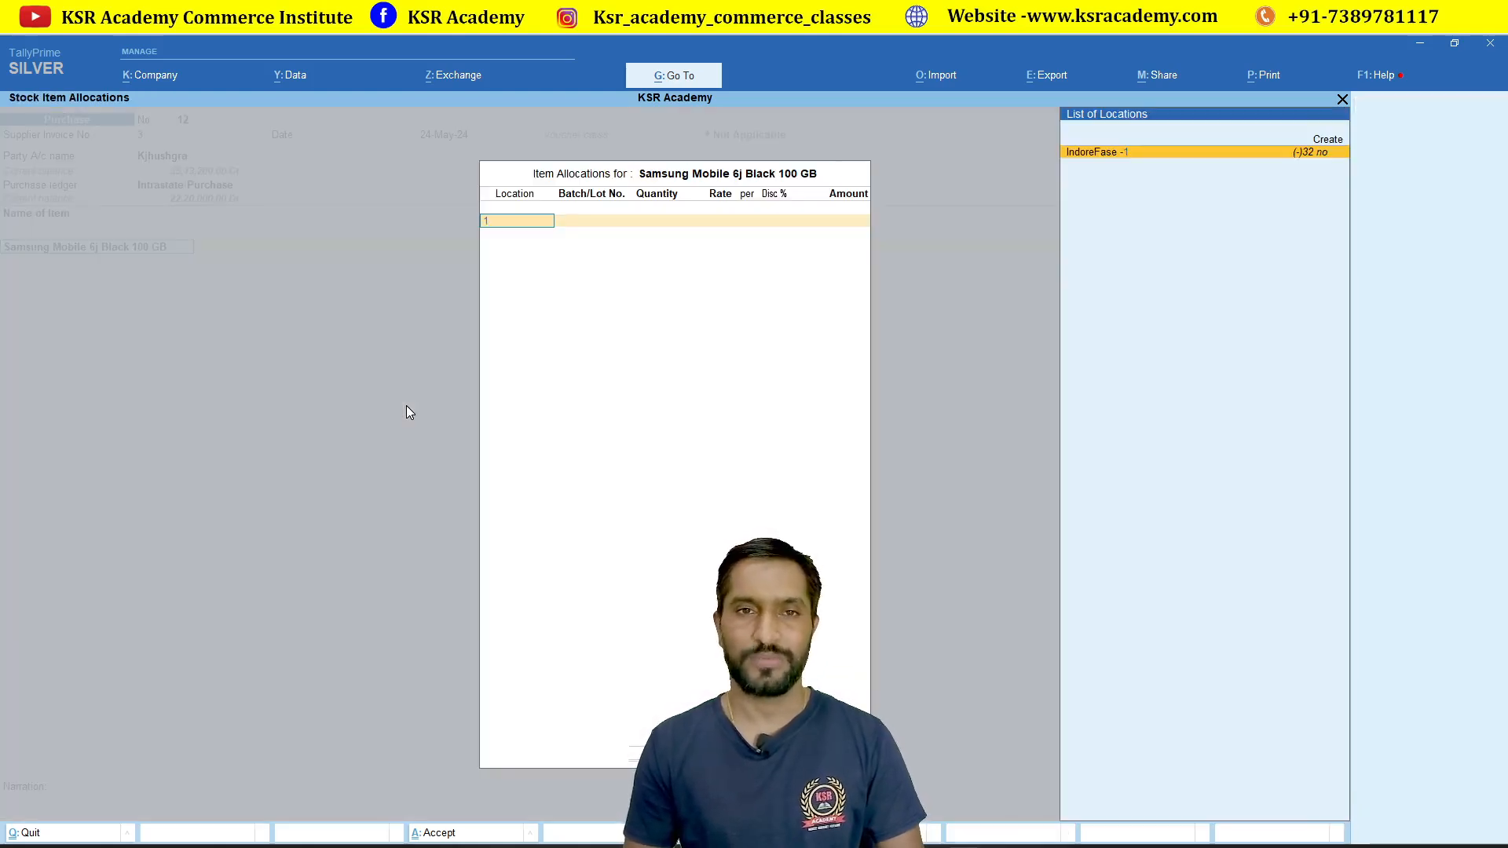
pyautogui.press('Return')
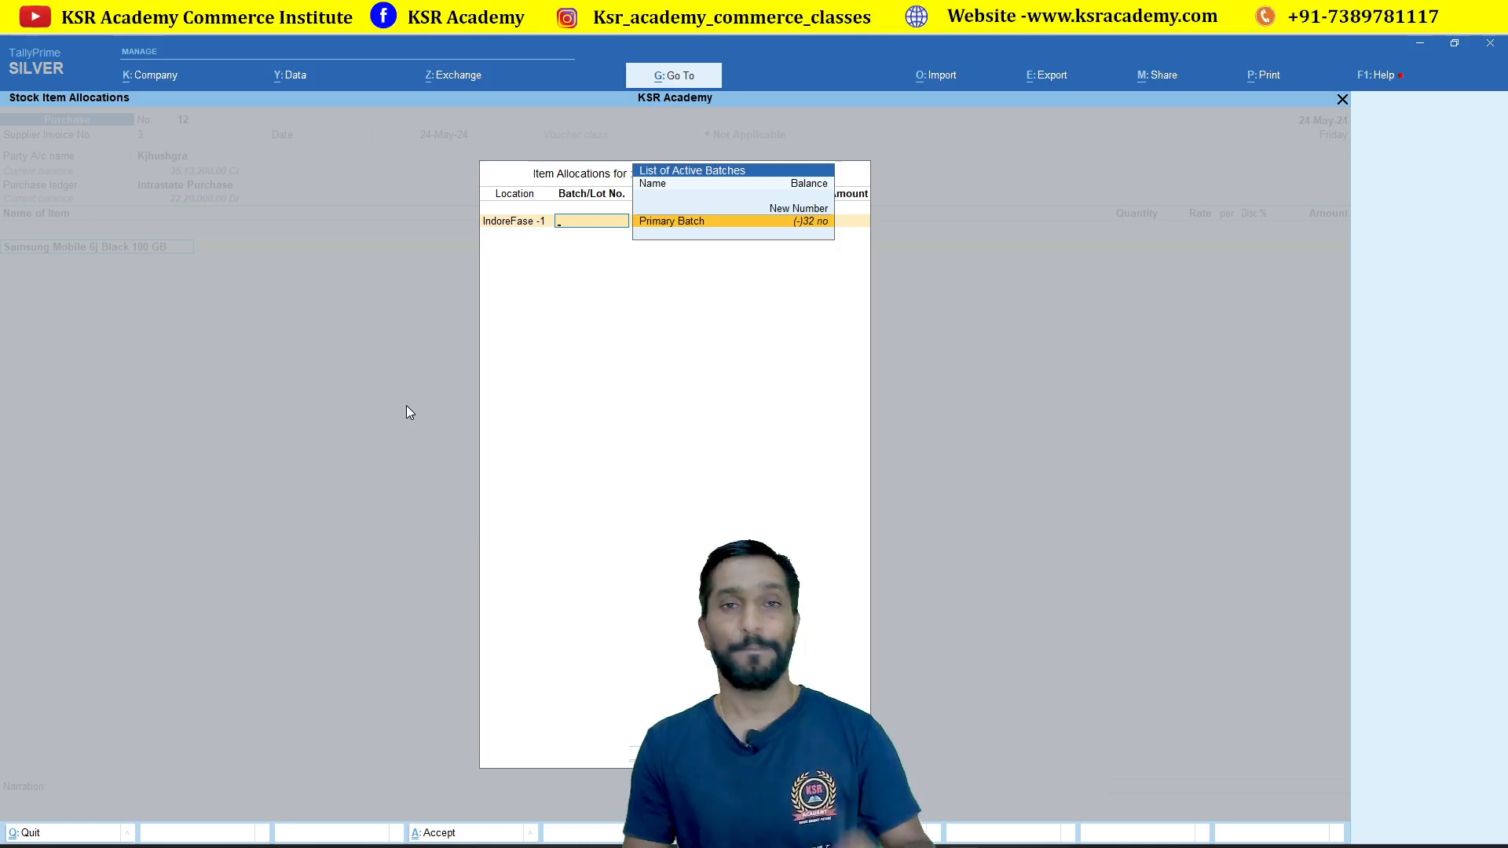
pyautogui.press('Up')
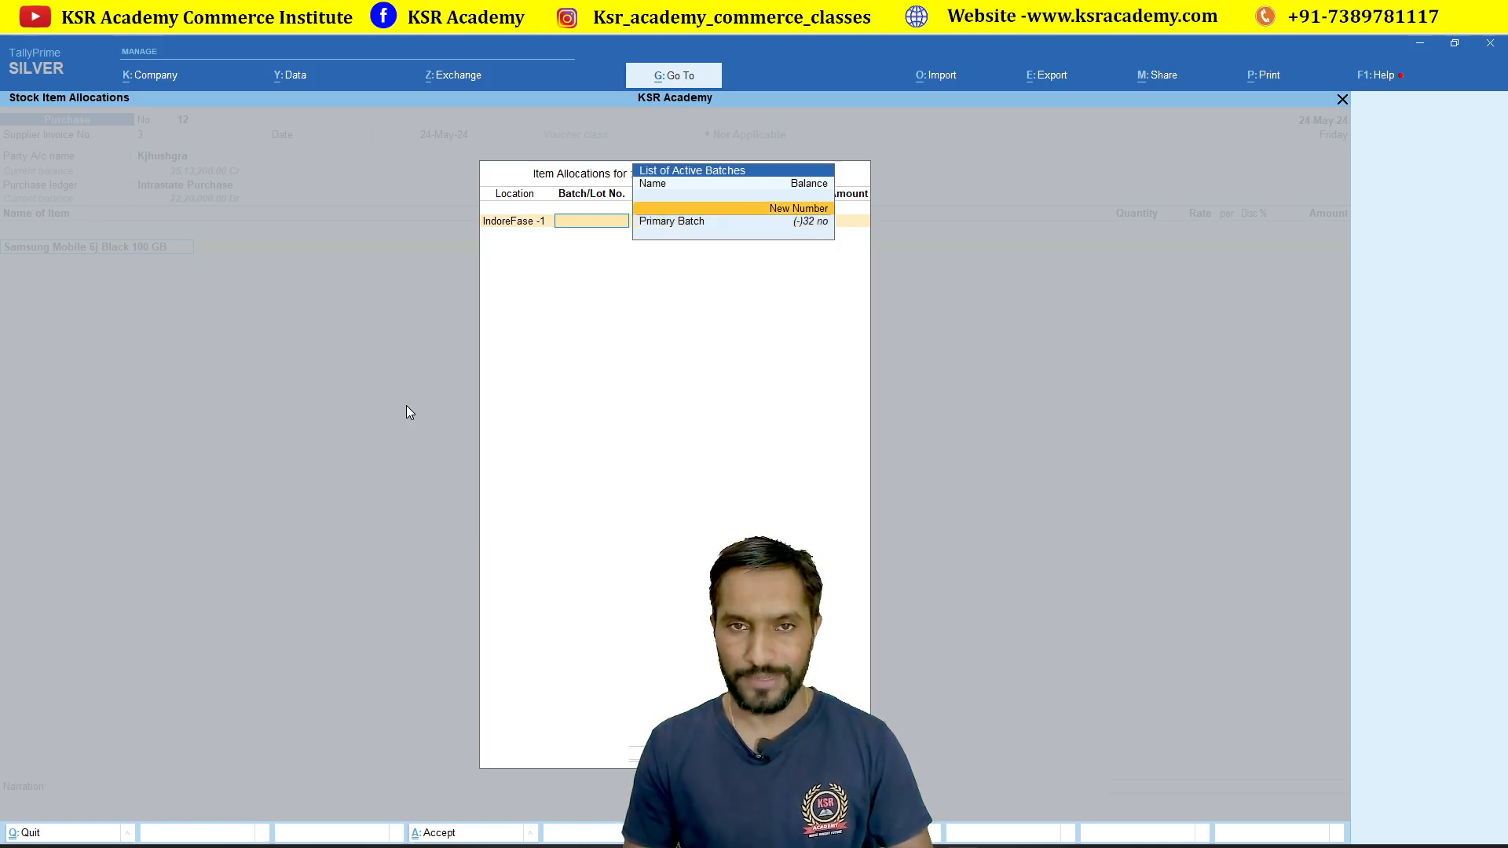
pyautogui.press('Return')
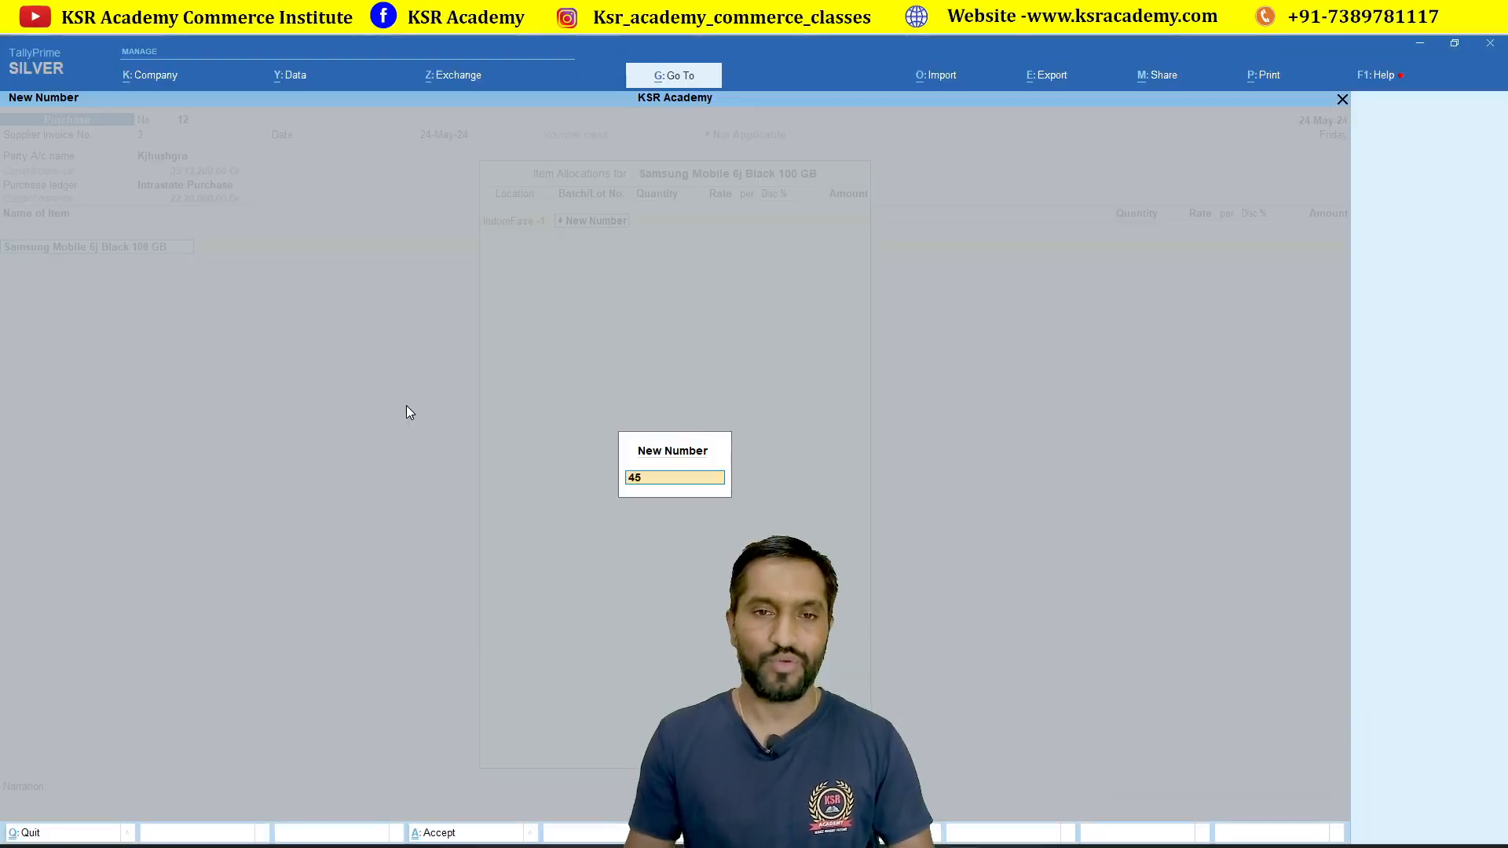
# Step: Finish the first batch 4578454 with quantity 1 at rate 10,000
pyautogui.write('78')
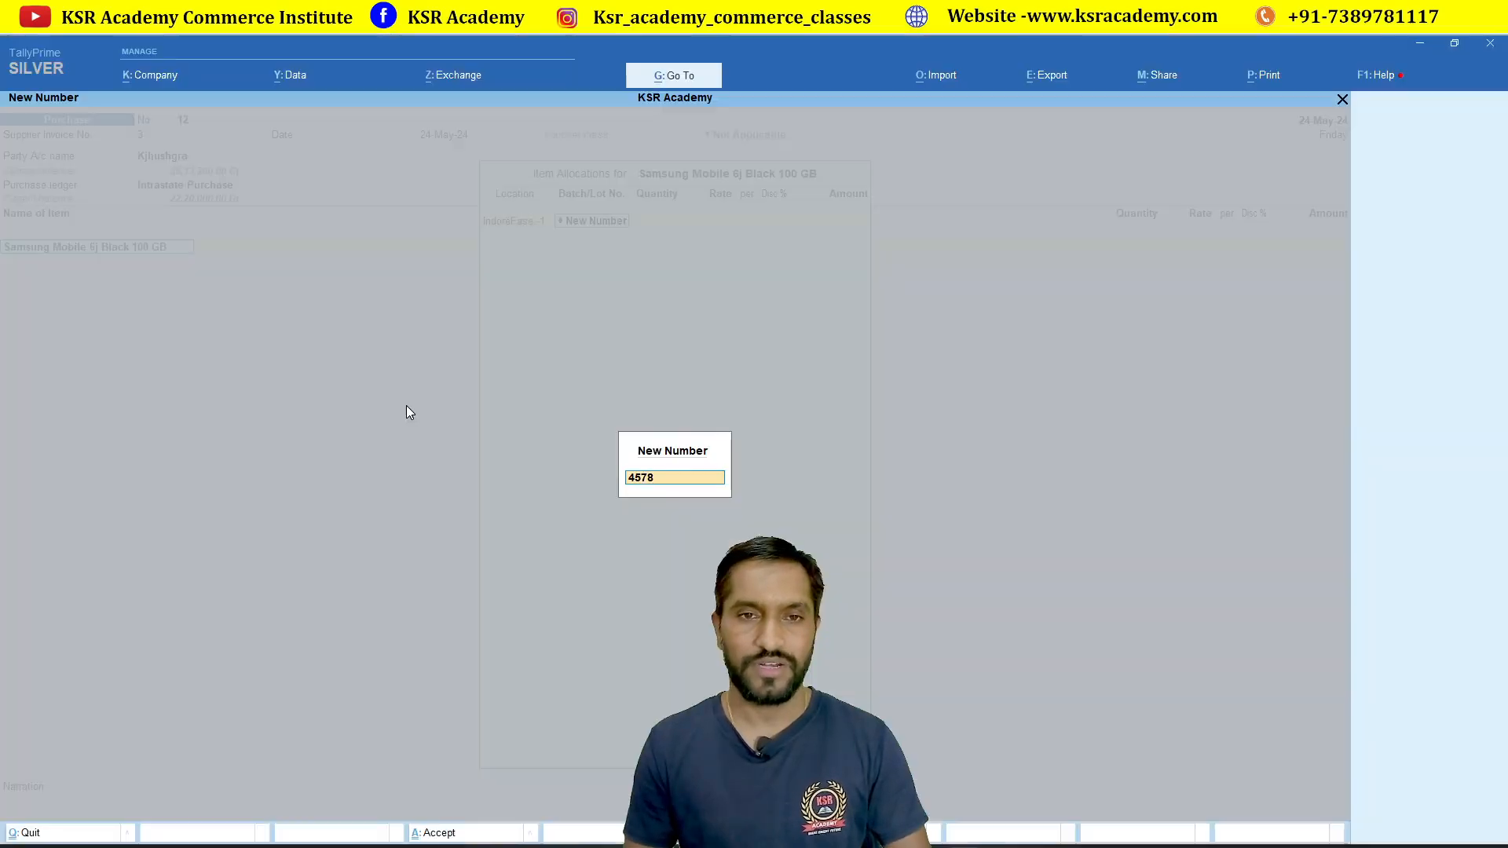
pyautogui.write('454')
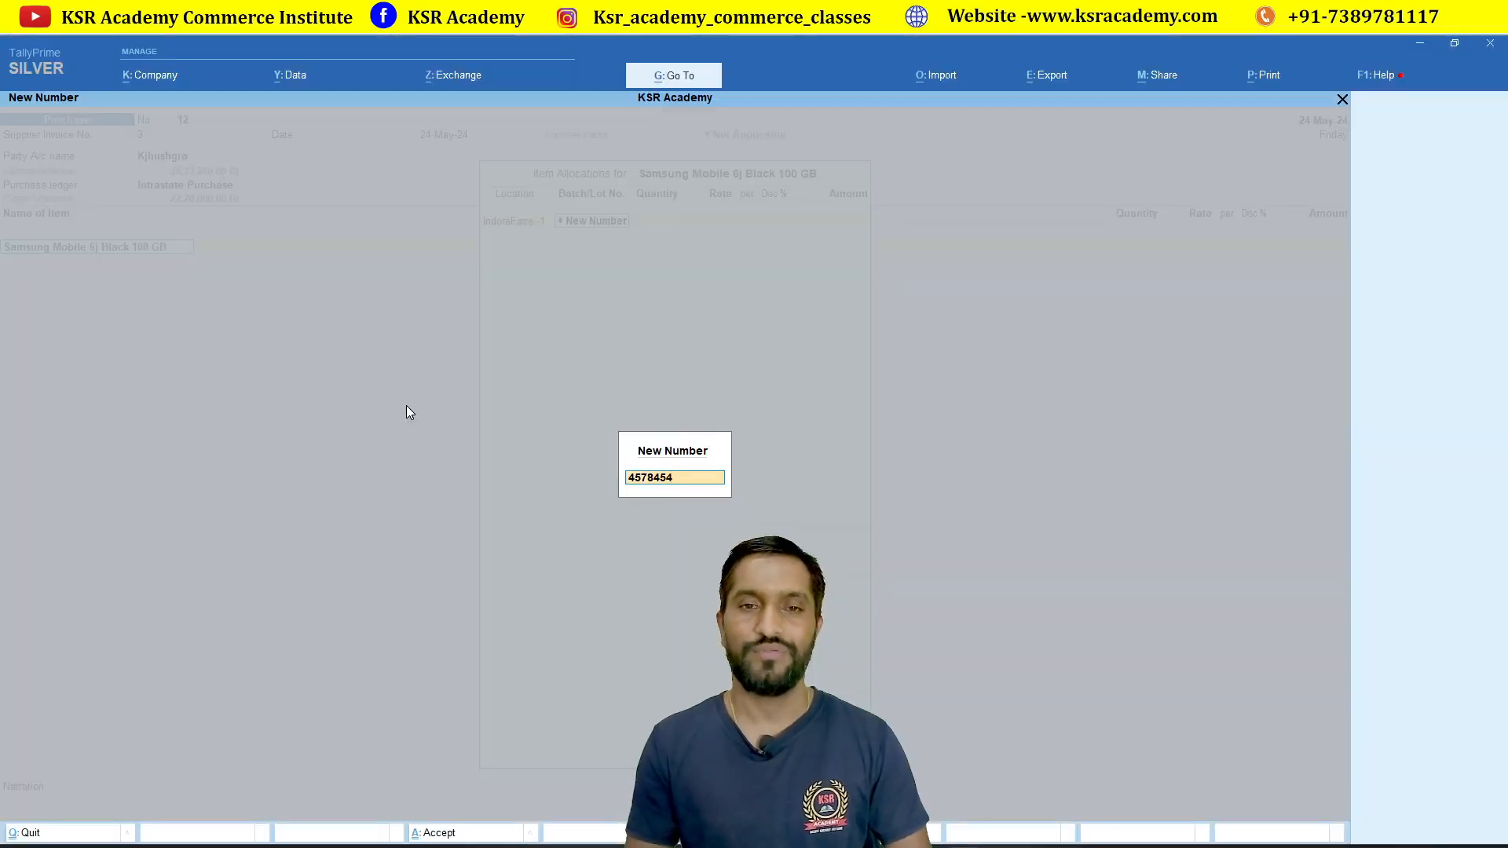
pyautogui.press('Return')
pyautogui.write('1')
pyautogui.press('Return')
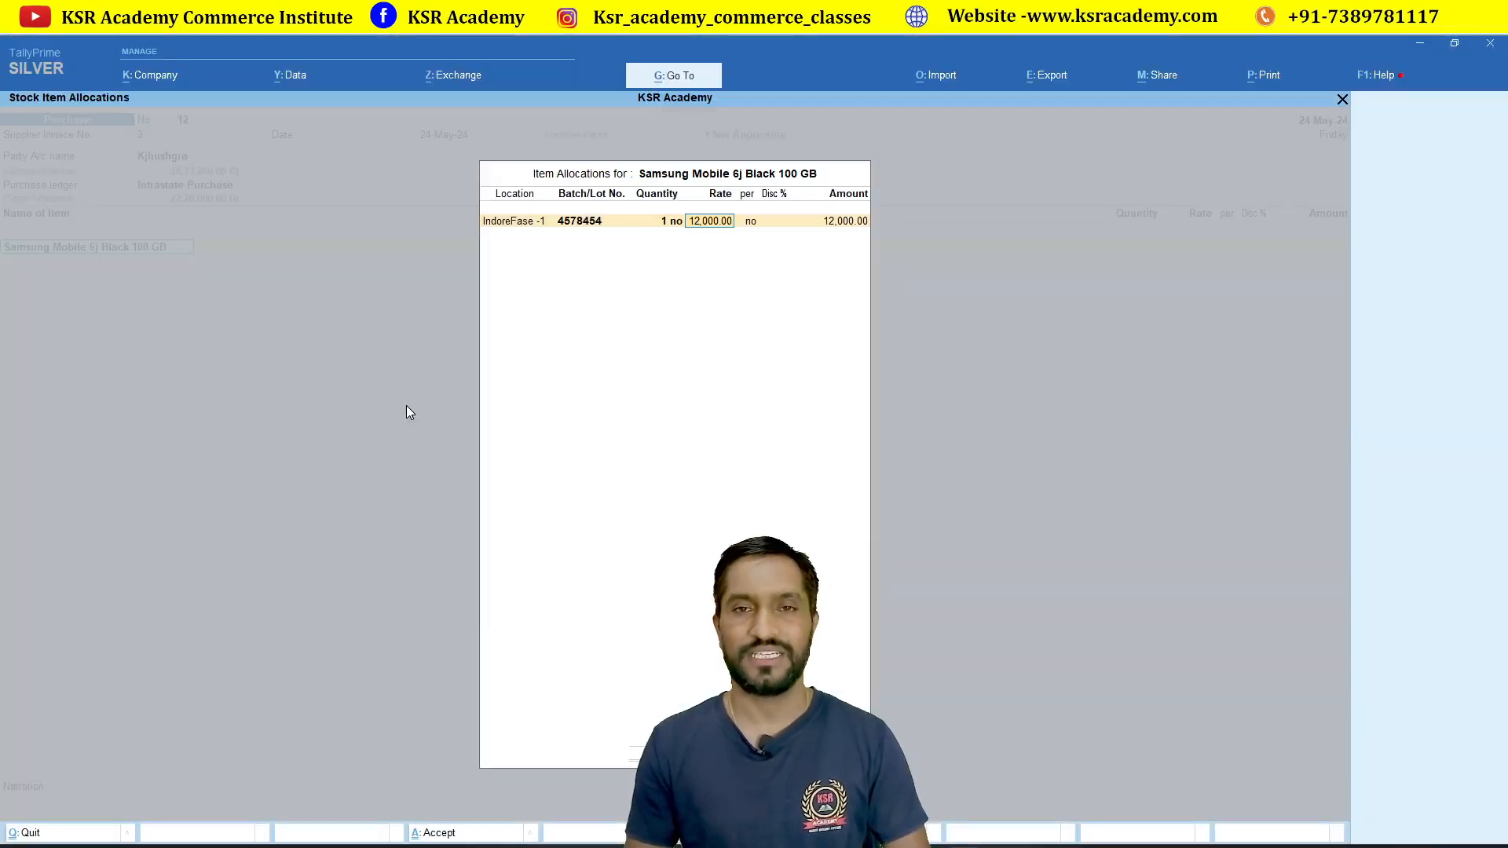
pyautogui.write('10000')
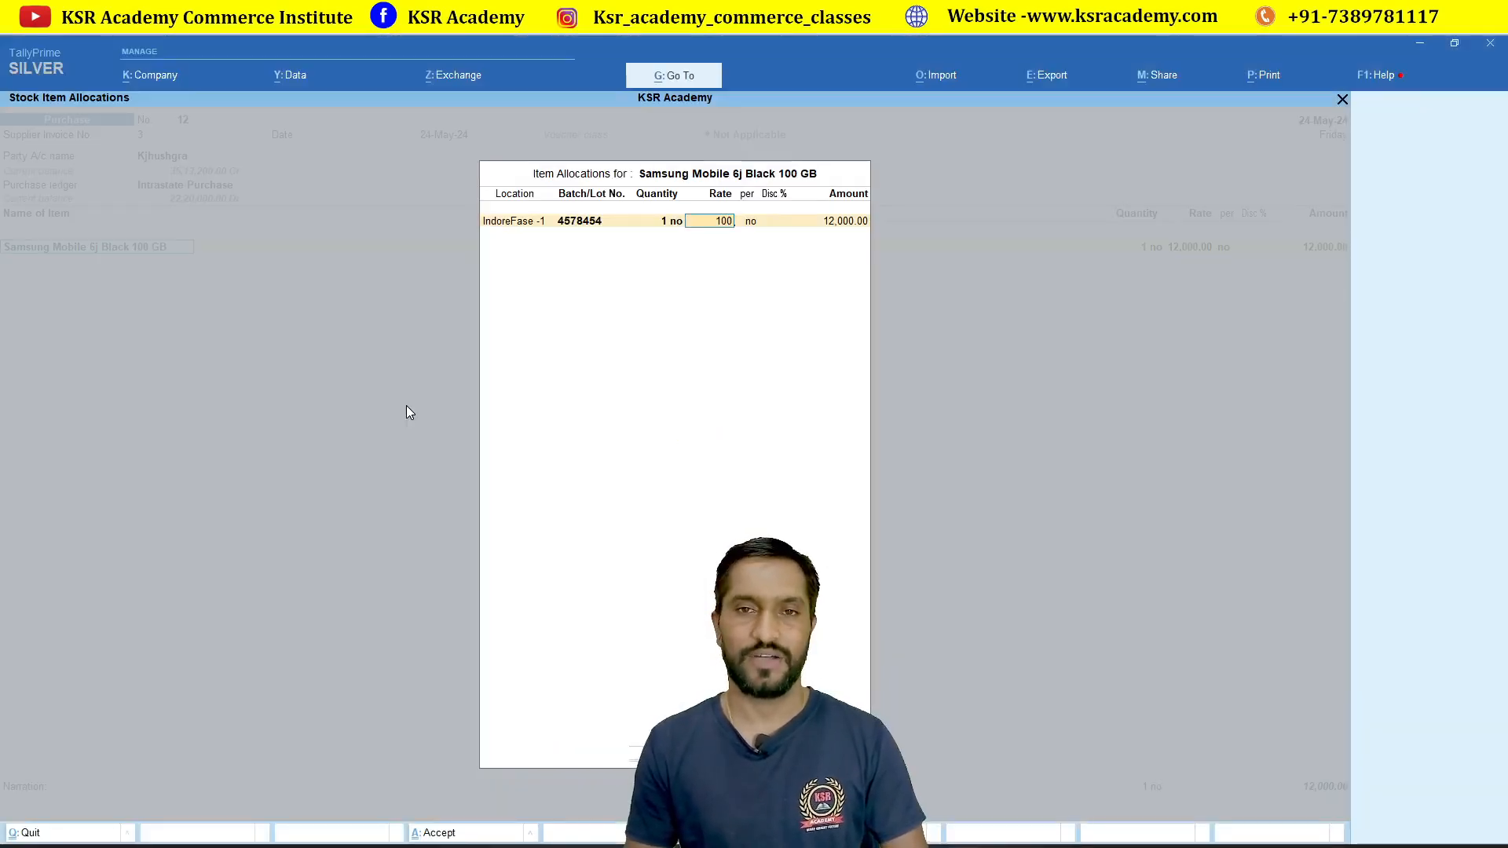
pyautogui.press('Return')
pyautogui.press('Return')
pyautogui.press('Return')
pyautogui.press('Return')
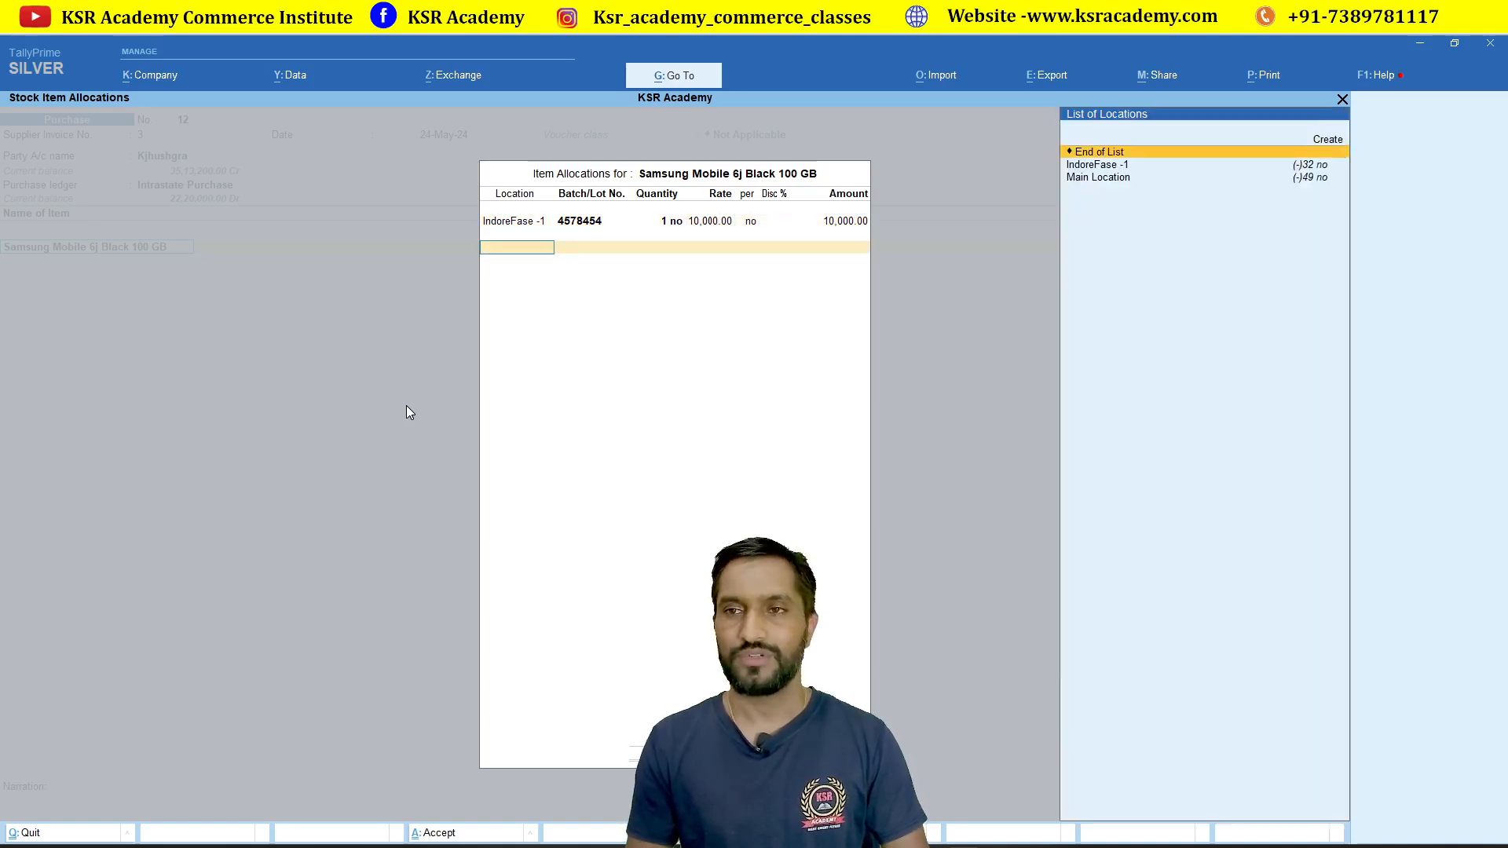
# Step: Add a second IndoreFase -1 batch 4512978 with quantity 1
pyautogui.press('Down')
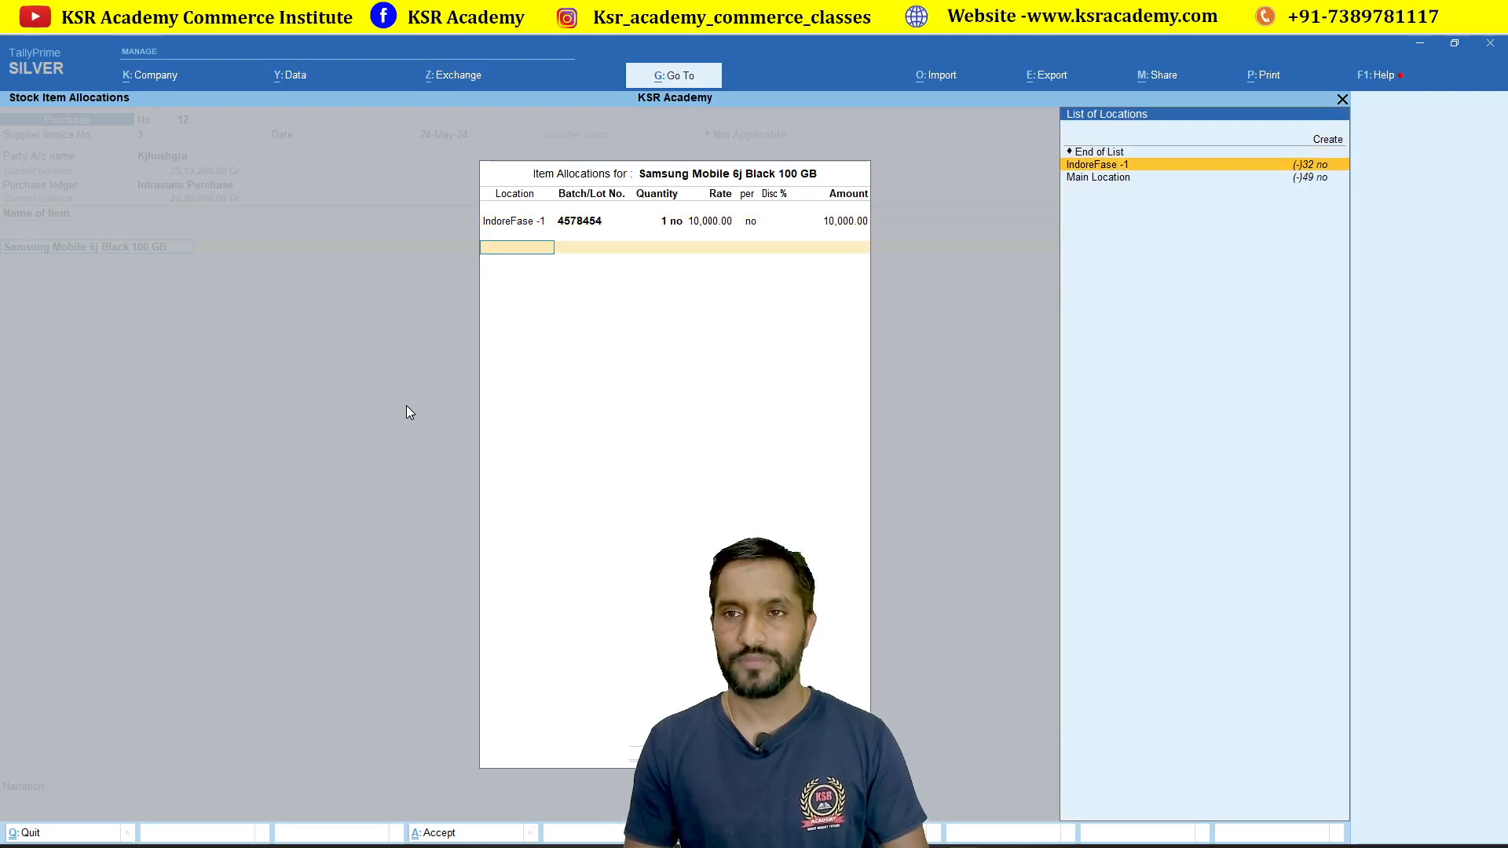
pyautogui.press('Return')
pyautogui.press('Up')
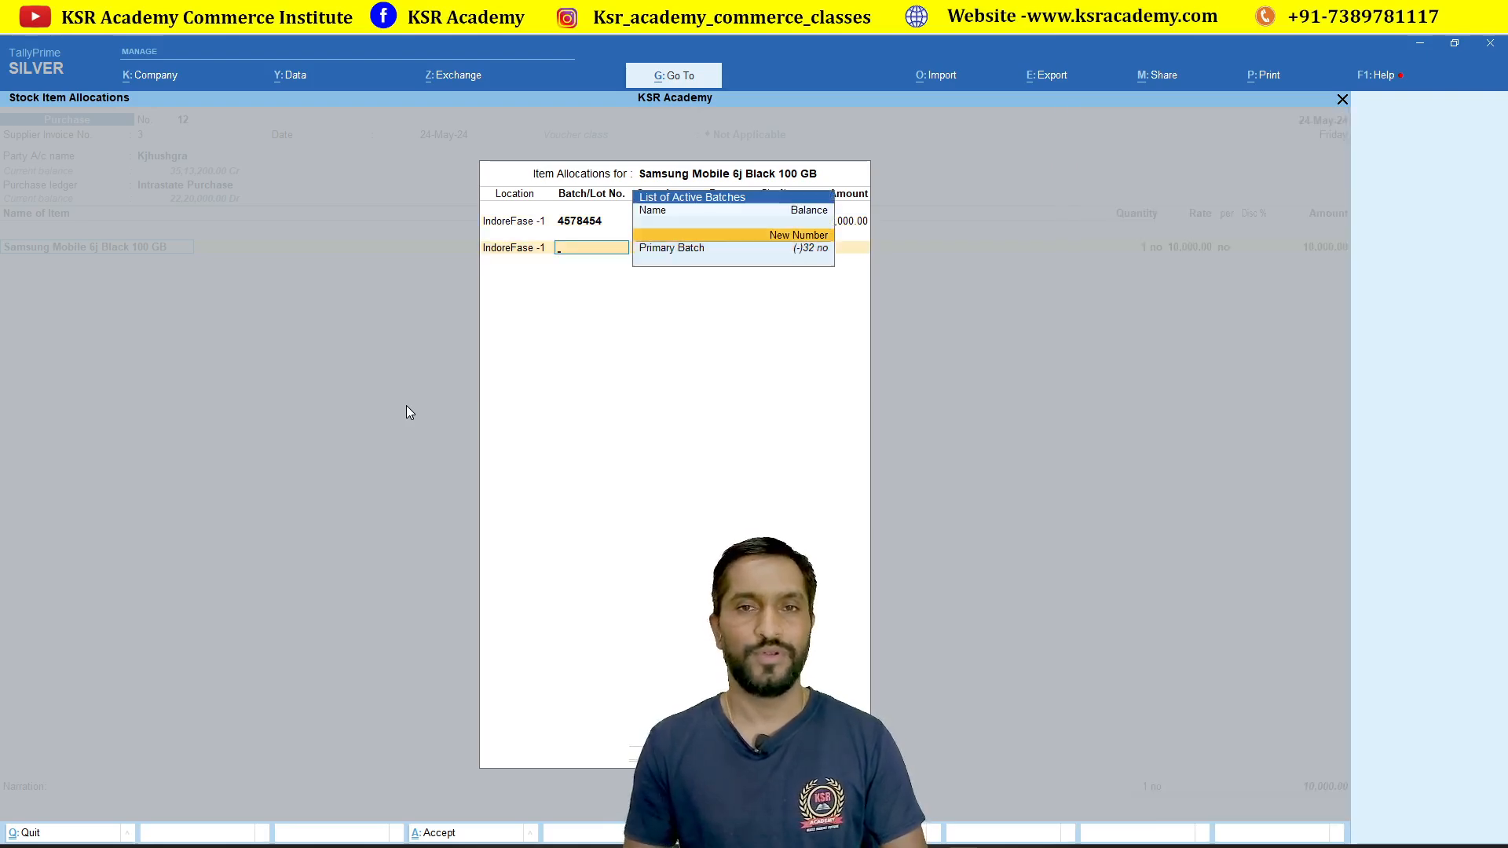
pyautogui.press('Return')
pyautogui.write('4')
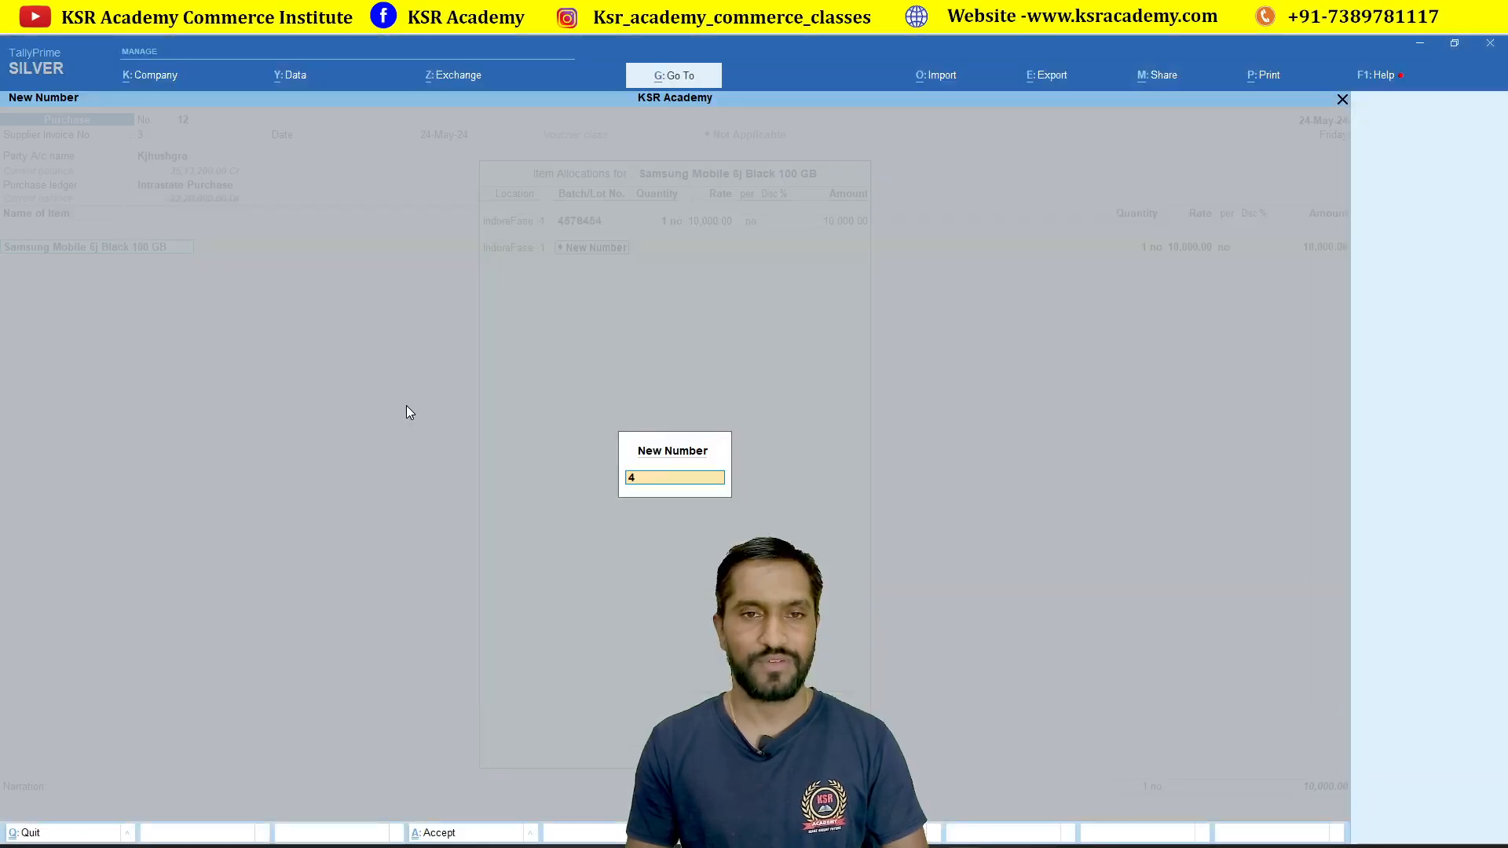
pyautogui.write('51')
pyautogui.write('2')
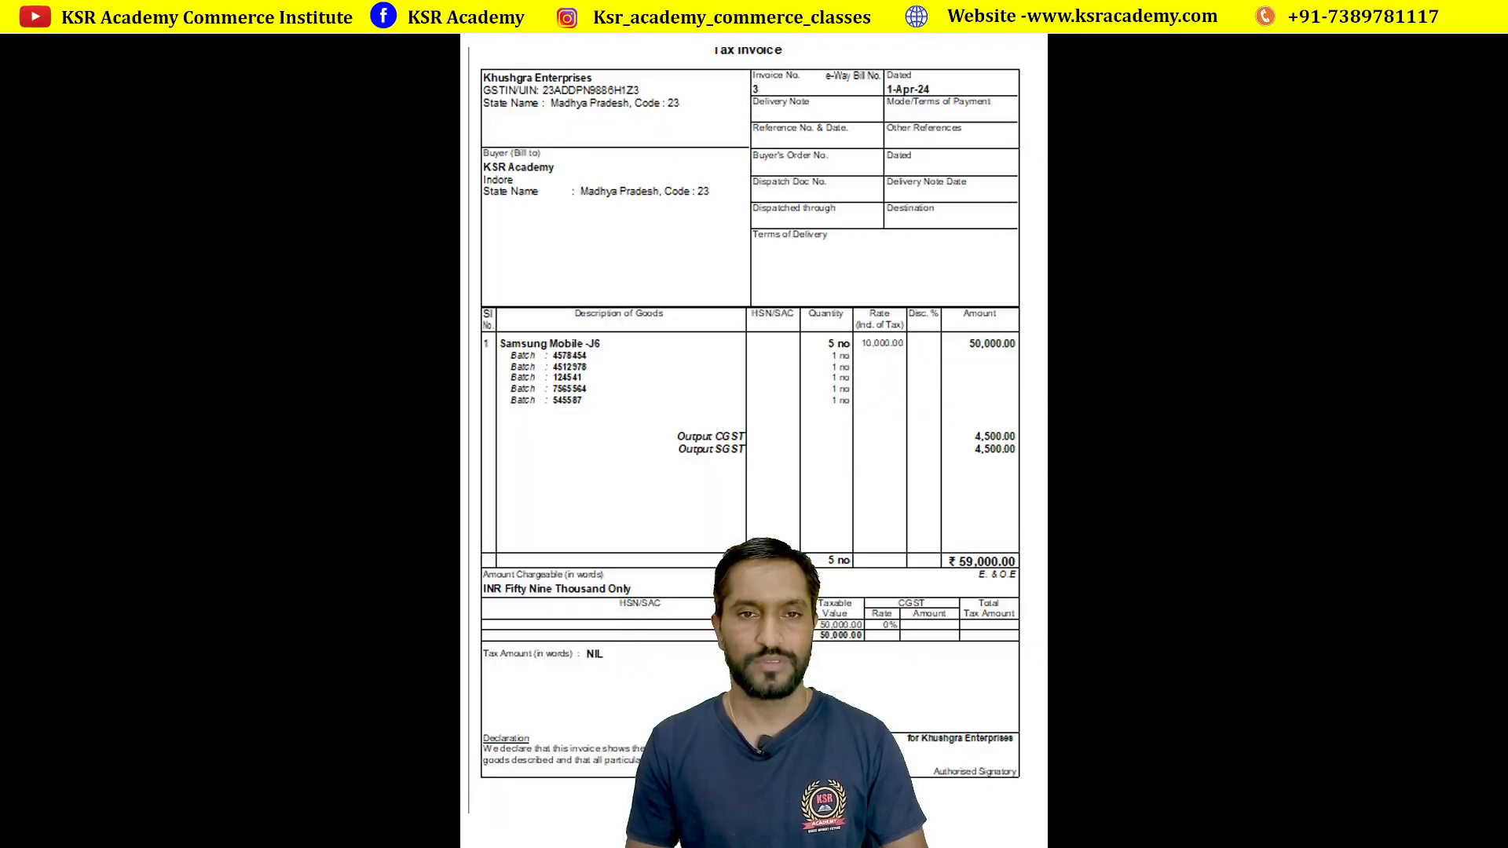
pyautogui.write('978')
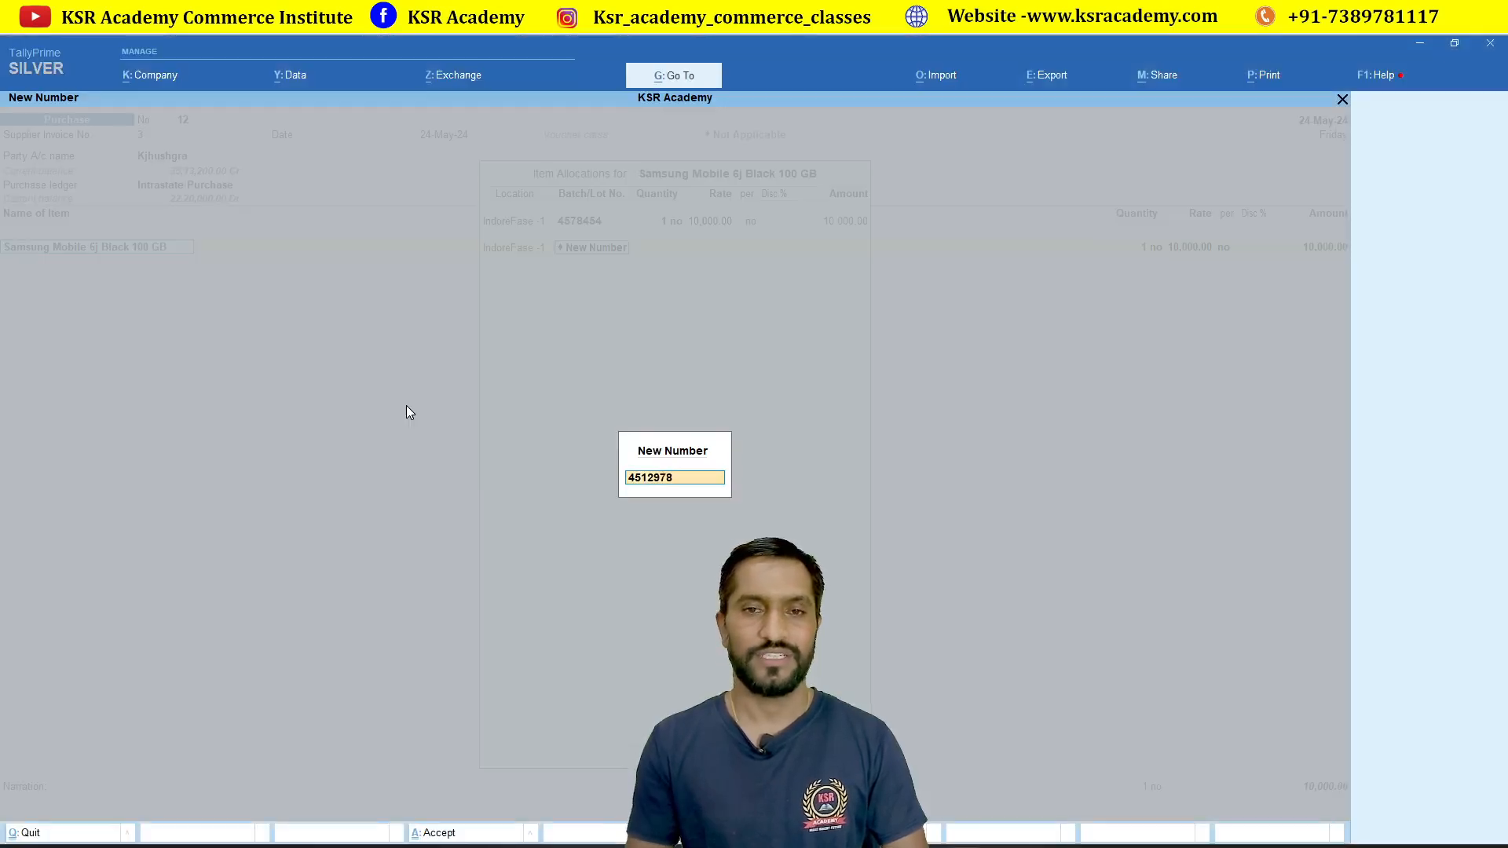
pyautogui.press('Return')
pyautogui.write('1')
pyautogui.press('Return')
pyautogui.press('Return')
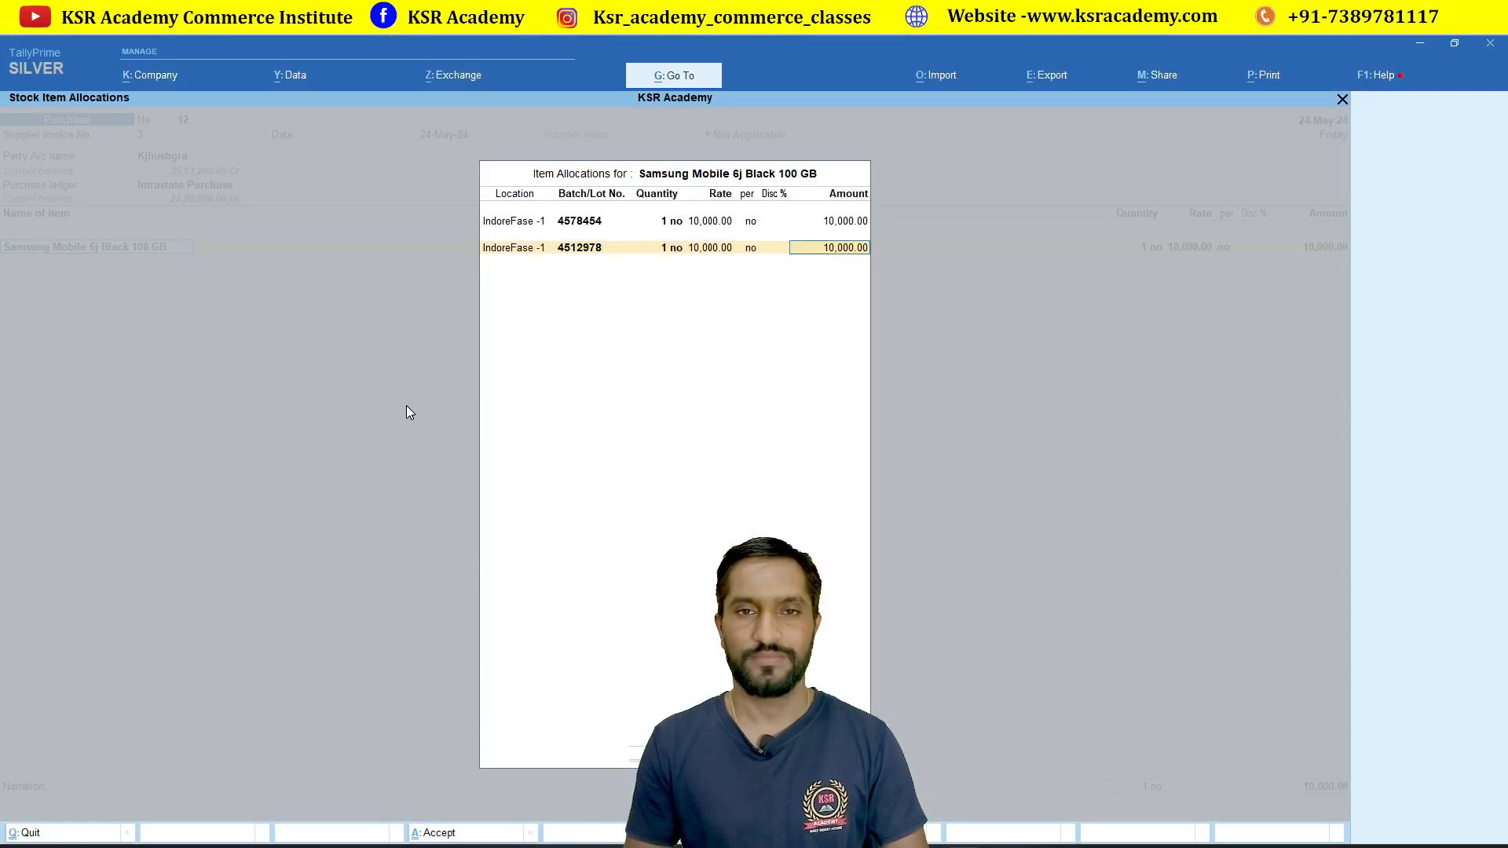
pyautogui.press('Return')
# Step: Add a new IndoreFase -1 batch 124541 with quantity 1
pyautogui.press('Return')
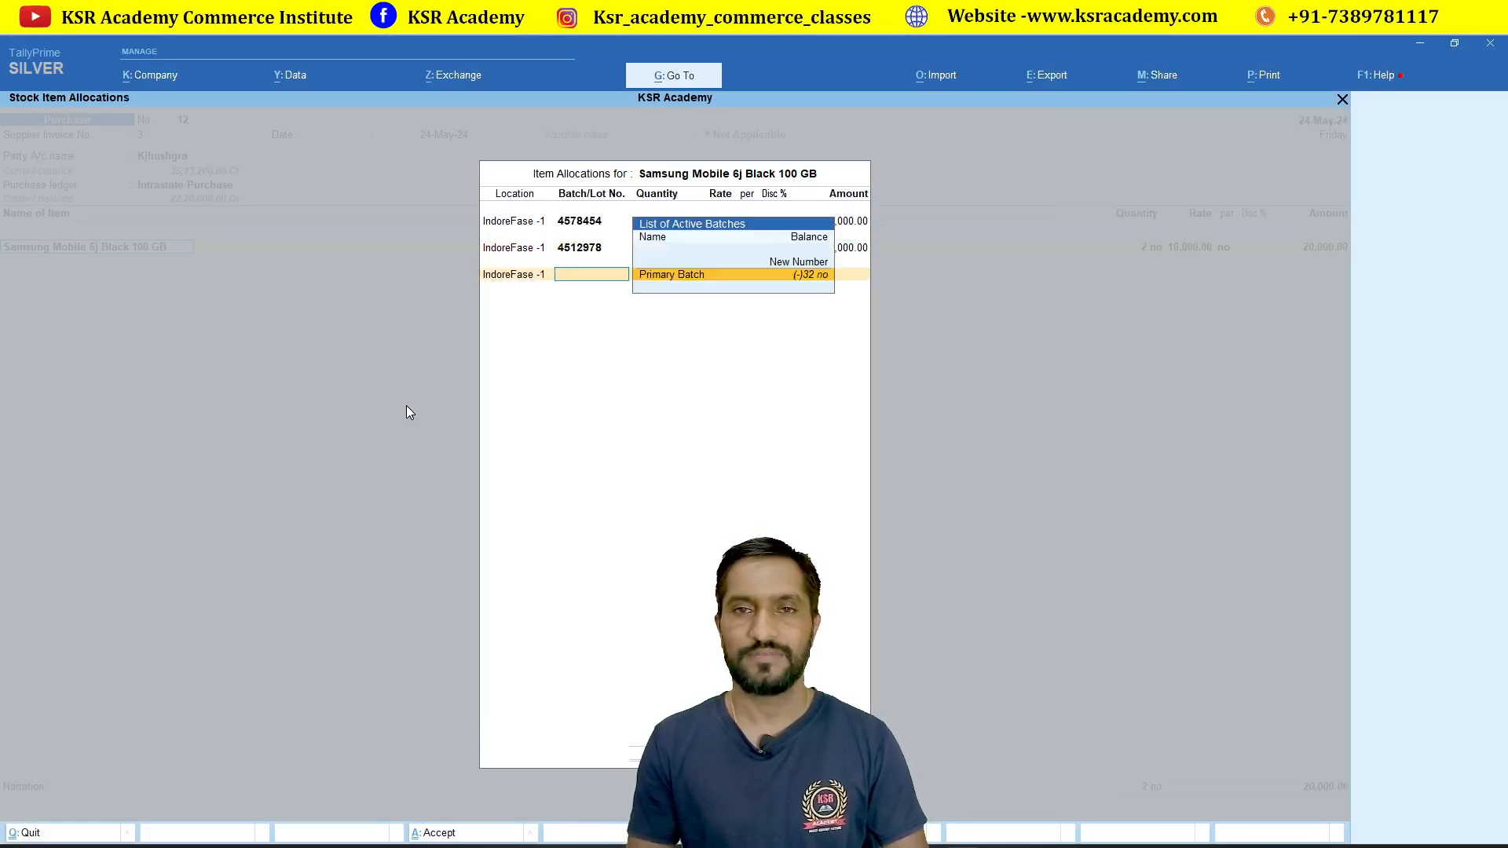
pyautogui.press('Up')
pyautogui.press('Return')
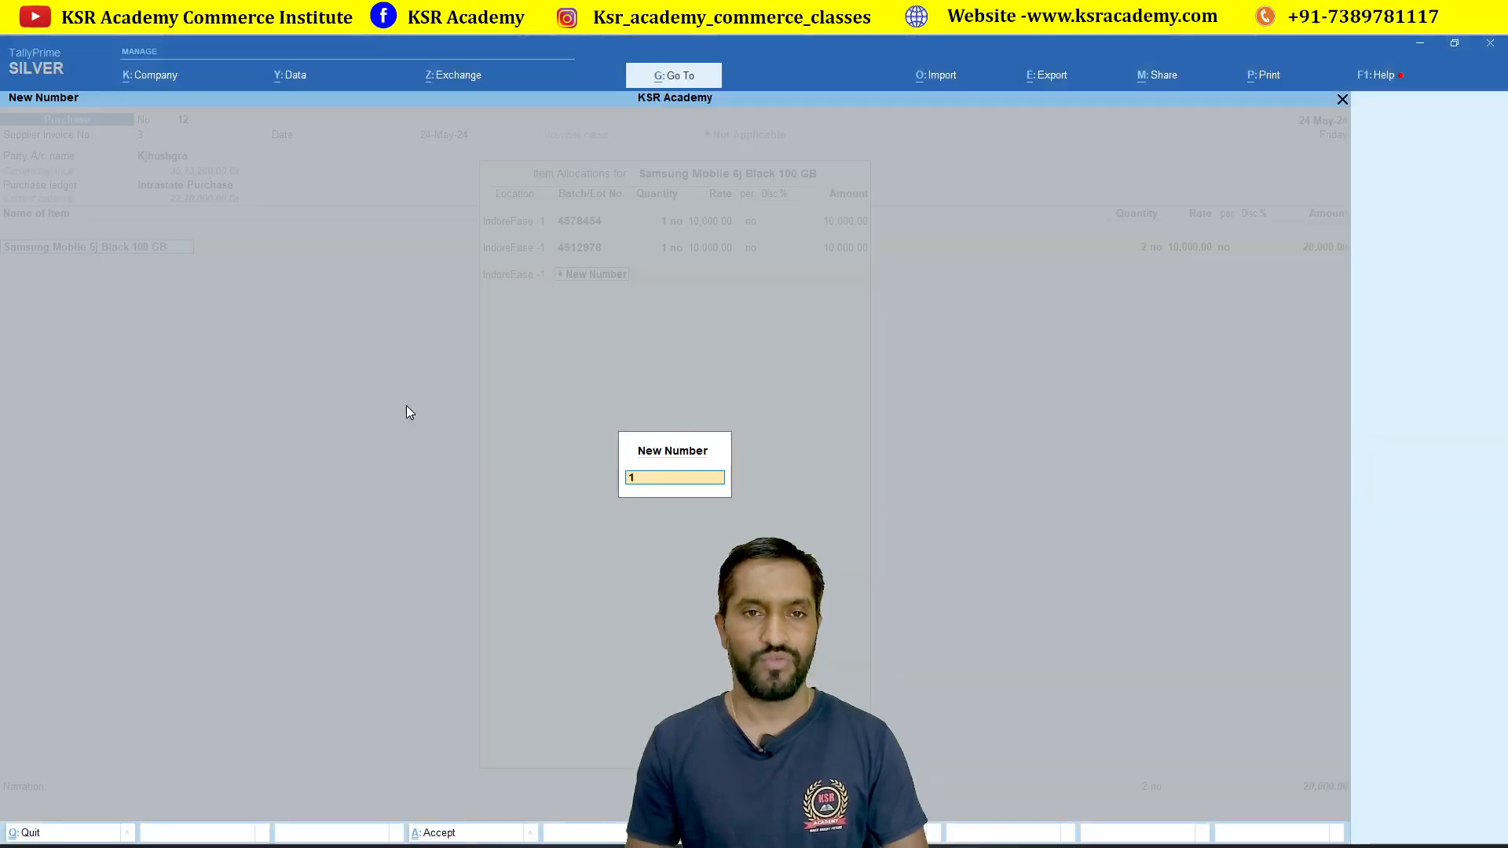
pyautogui.write('24')
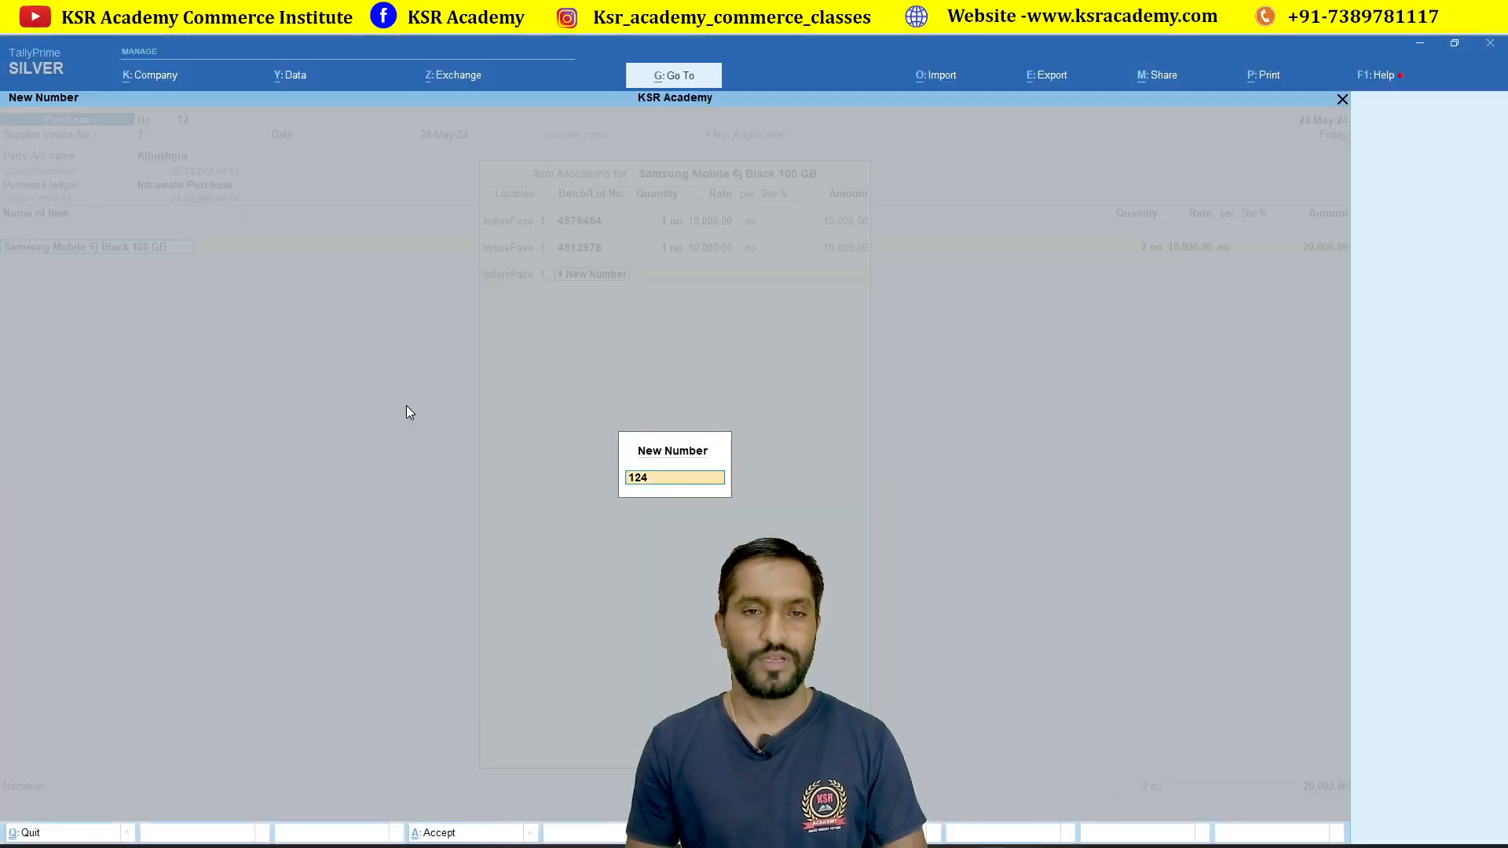
pyautogui.write('541')
pyautogui.press('Return')
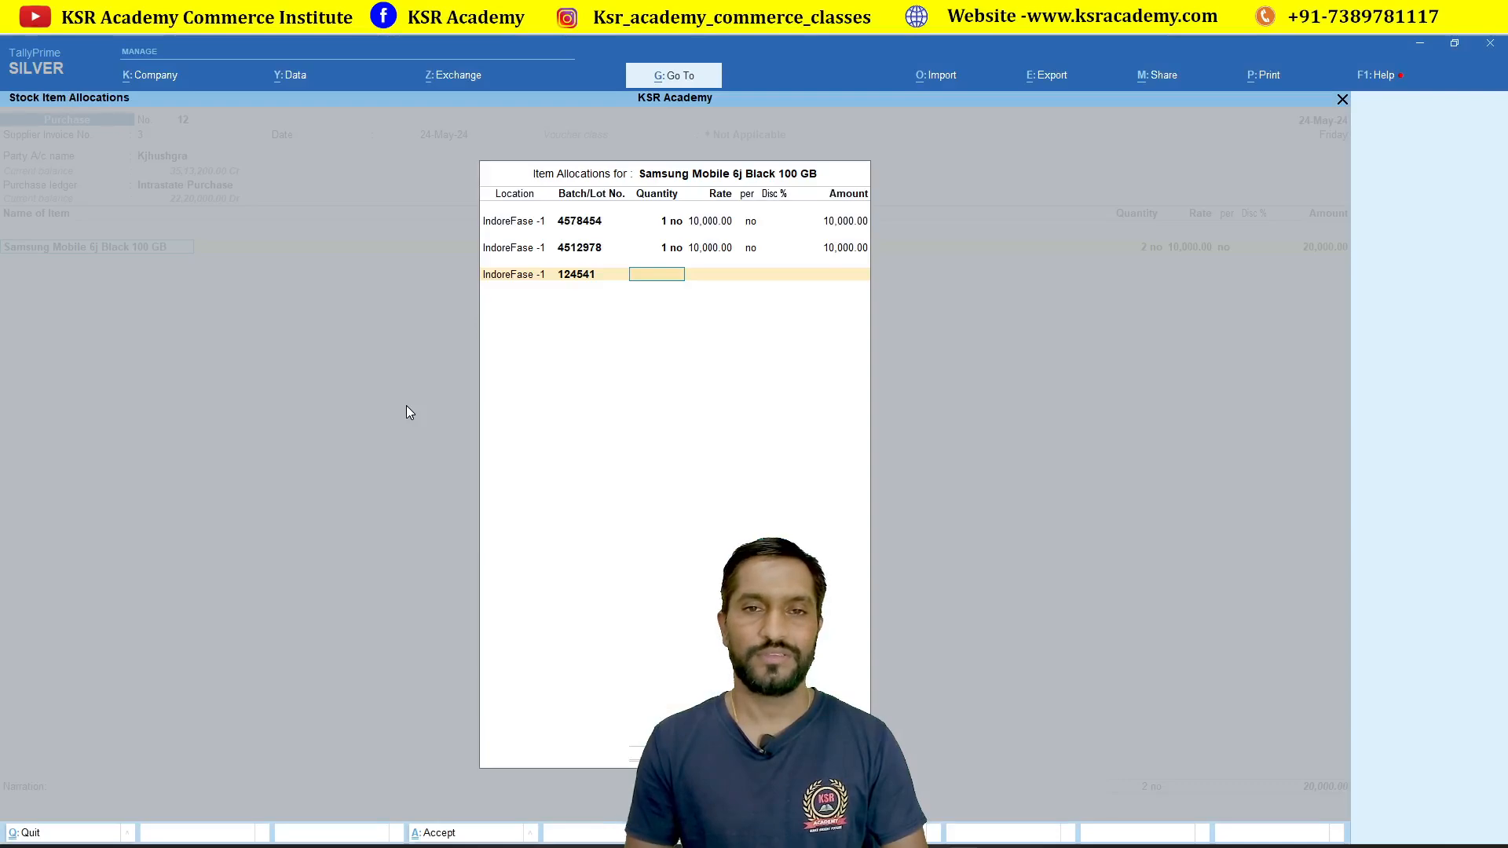
pyautogui.write('1')
pyautogui.press('Return')
pyautogui.press('Return')
pyautogui.press('Return')
pyautogui.press('Return')
pyautogui.press('Return')
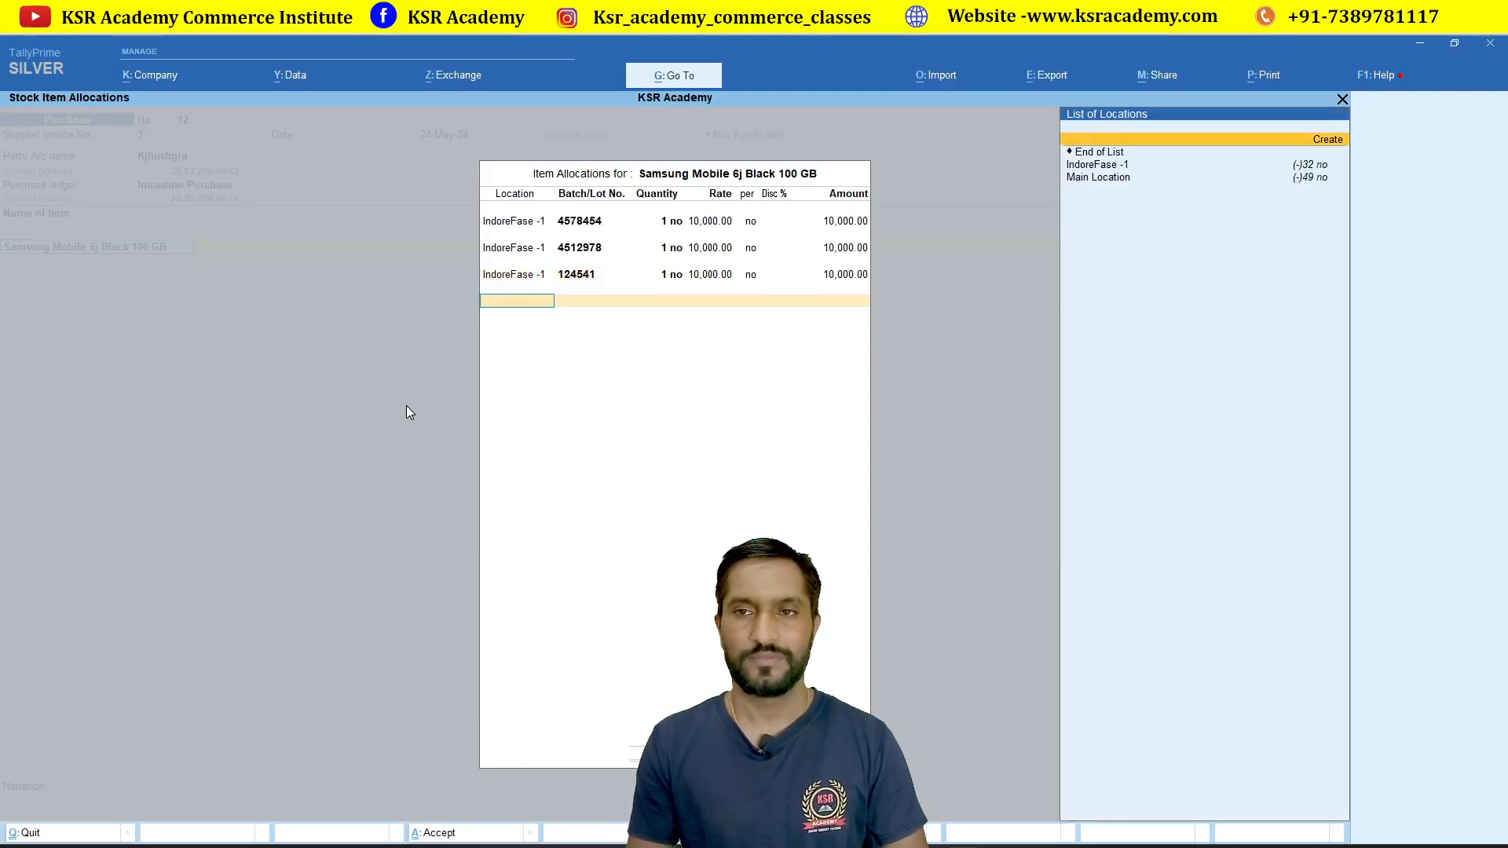
pyautogui.press('Down')
pyautogui.press('Return')
# Step: Add a new batch 7565564 with quantity 1
pyautogui.press('Up')
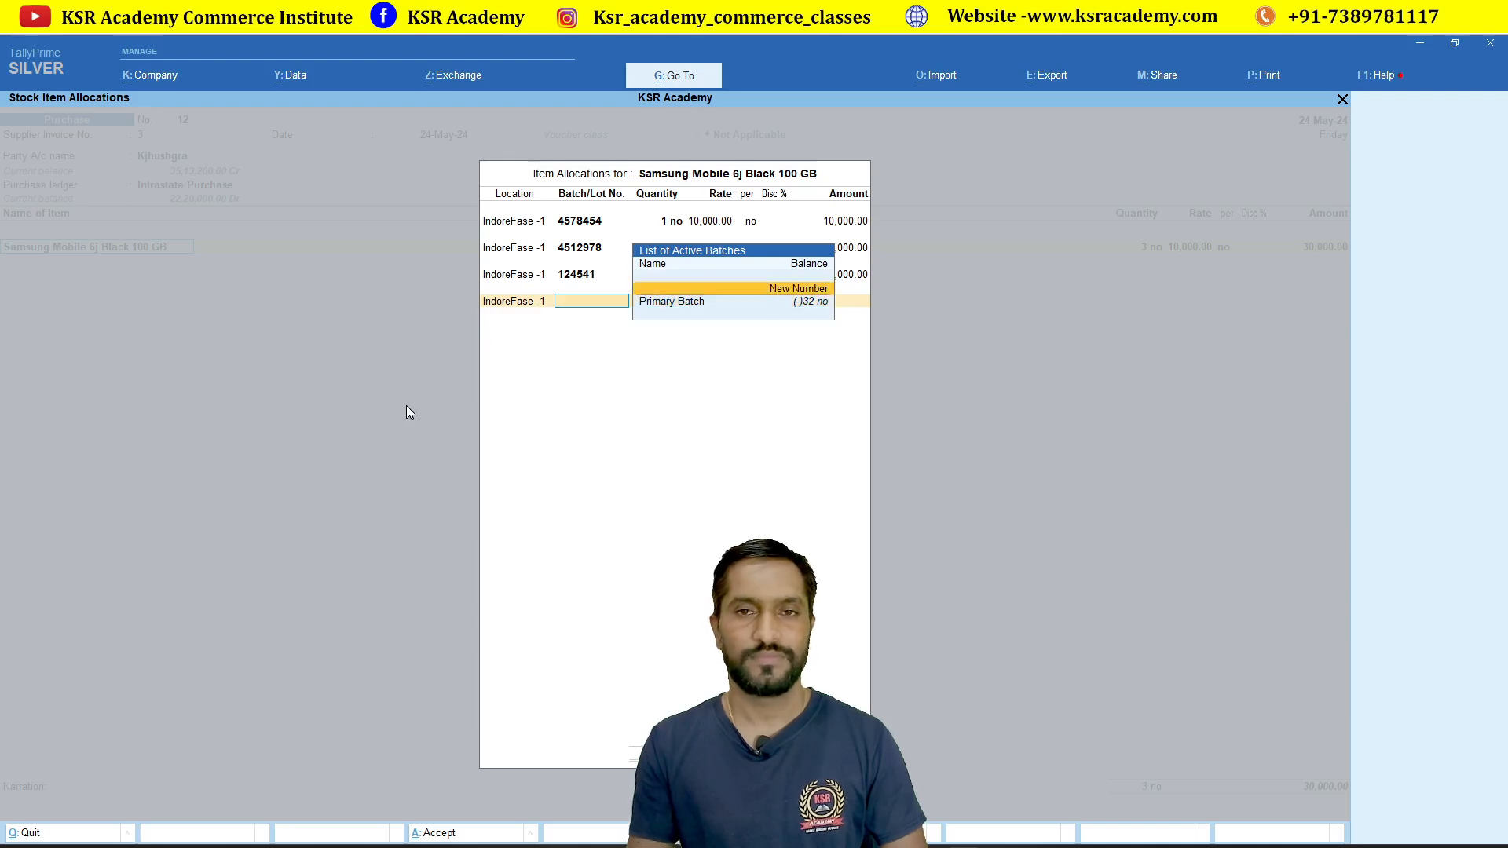
pyautogui.press('Return')
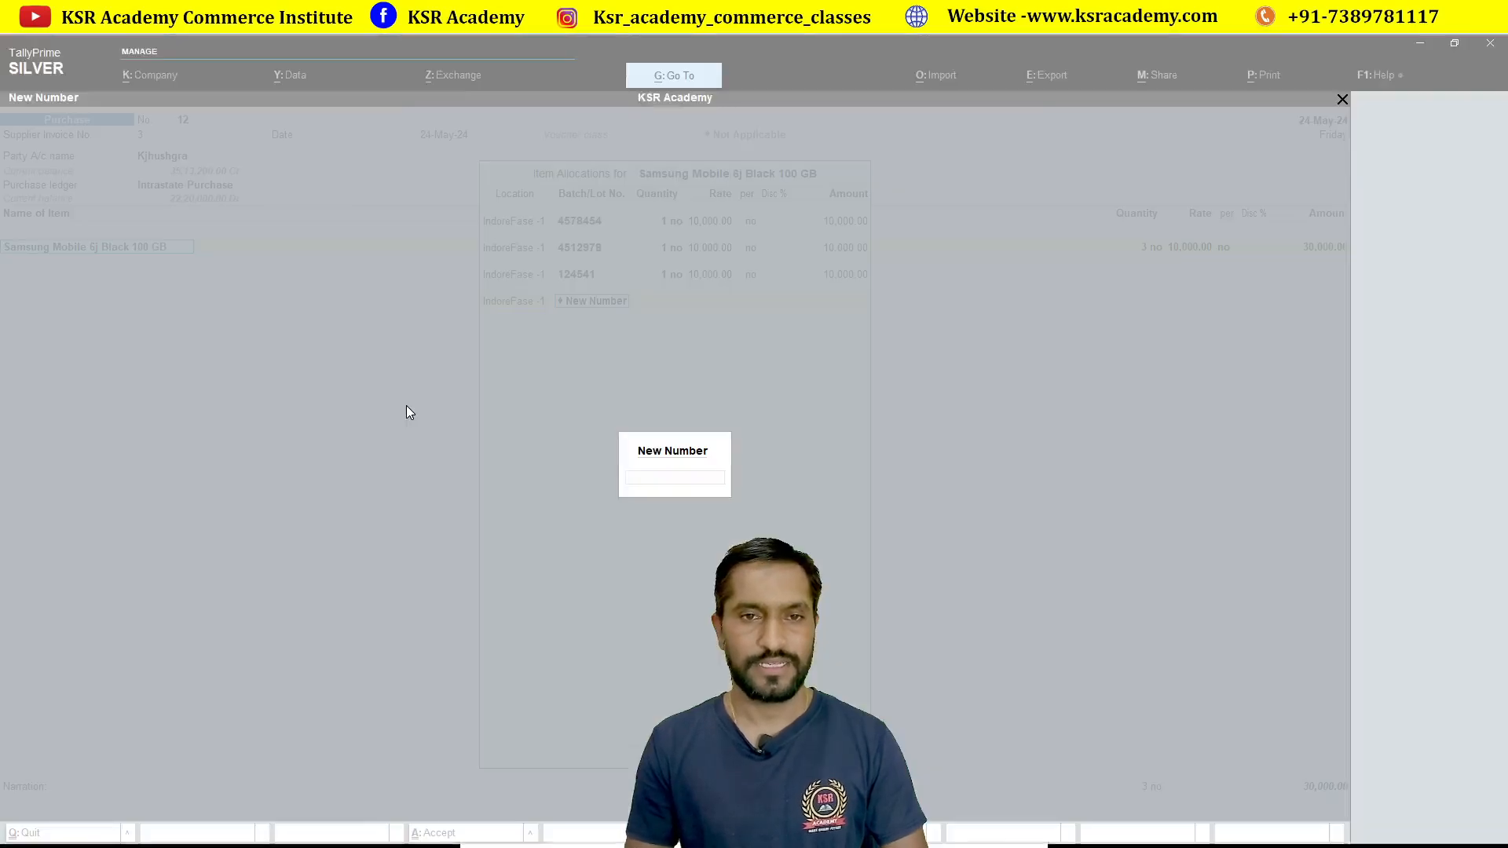
pyautogui.write('7565')
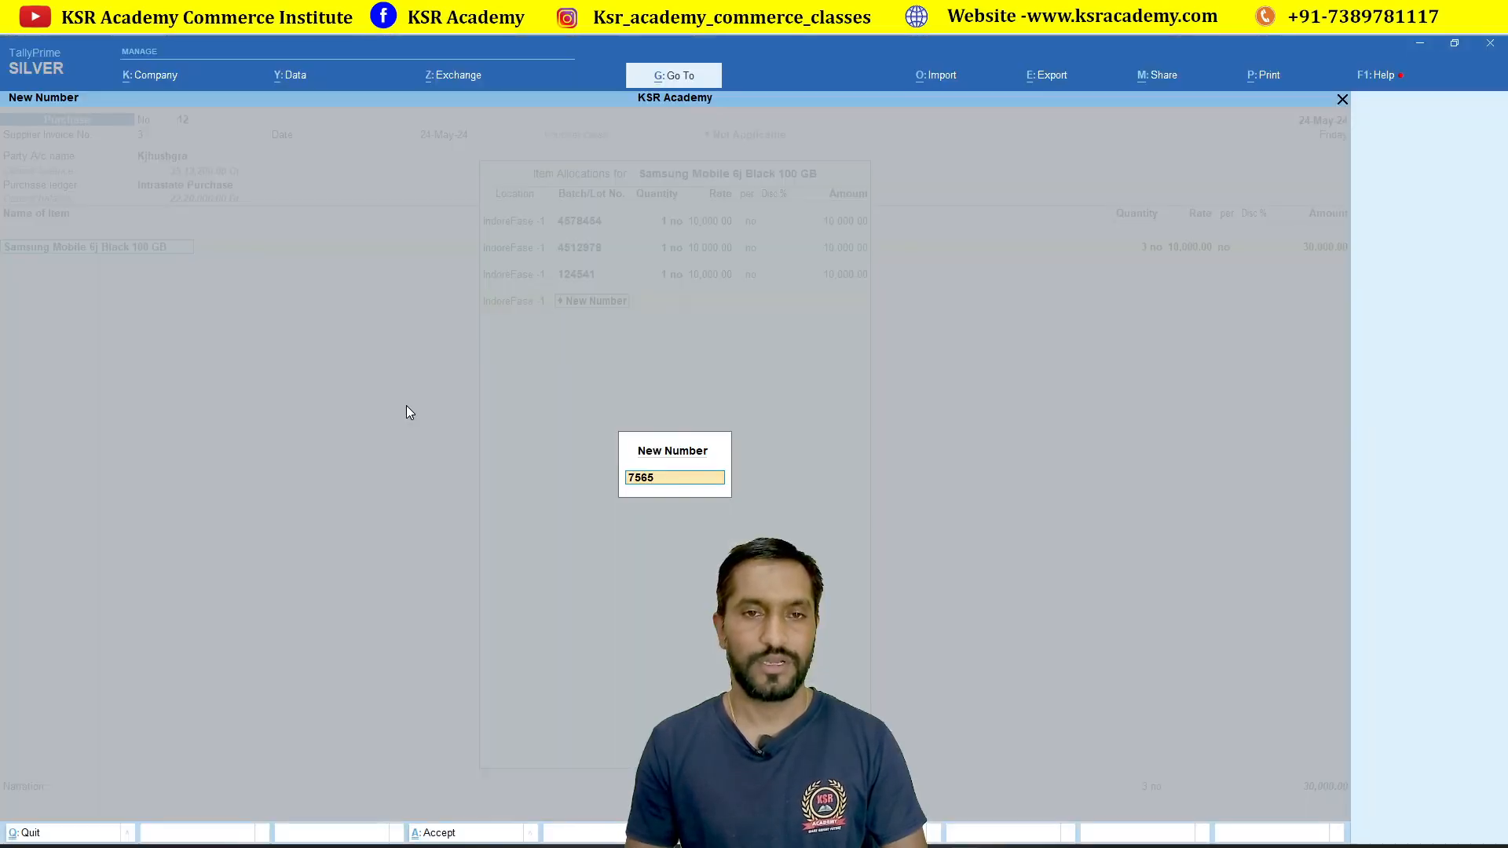
pyautogui.write('564')
pyautogui.press('Return')
pyautogui.write('1')
pyautogui.press('Return')
pyautogui.press('Return')
pyautogui.press('Return')
pyautogui.press('Return')
pyautogui.press('Return')
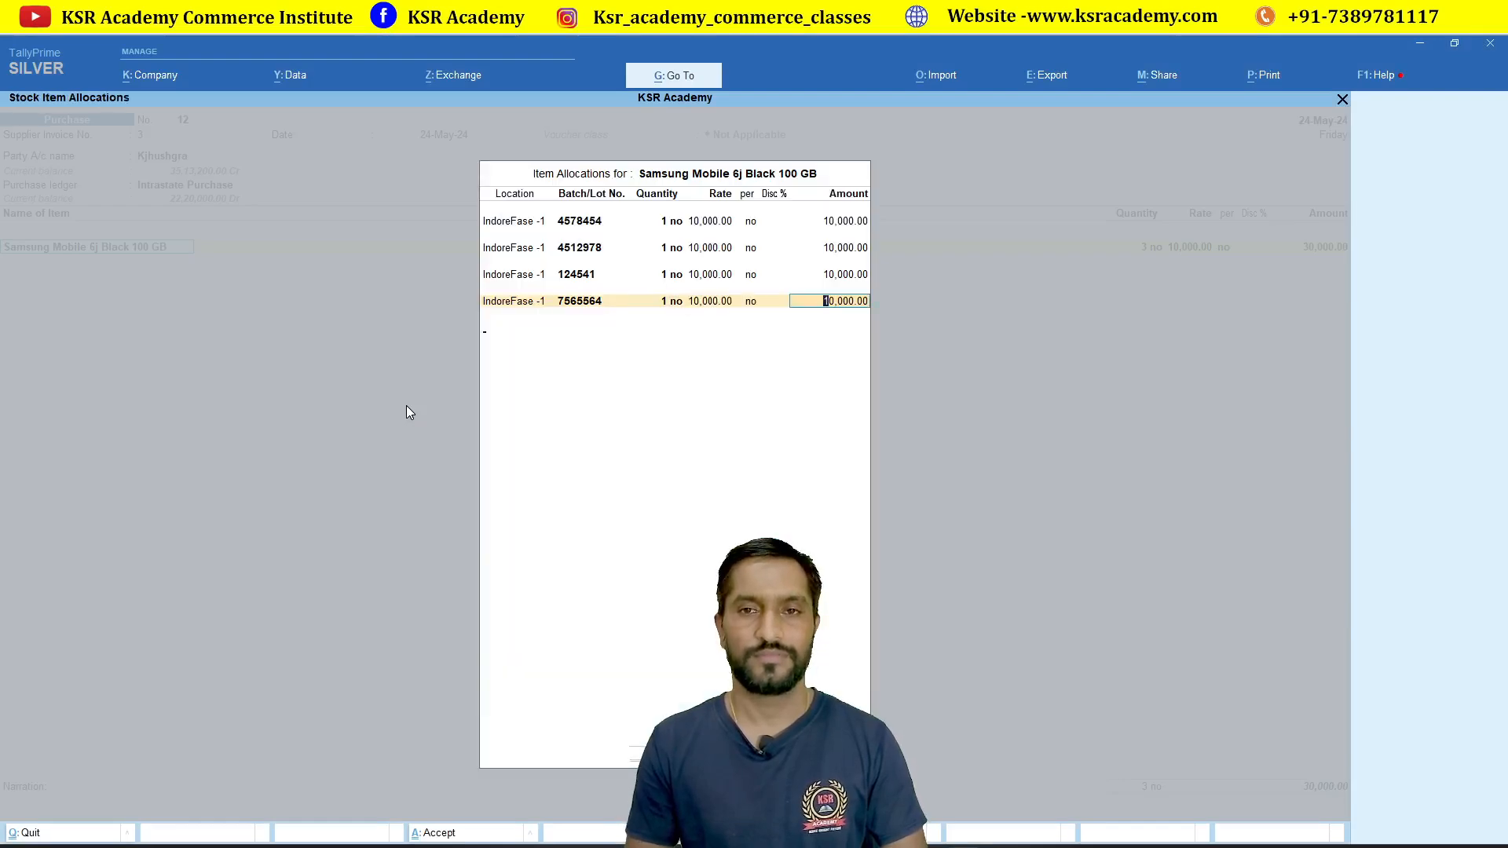
# Step: Start the next row at IndoreFase -1 with new batch number 545587
pyautogui.press('Down')
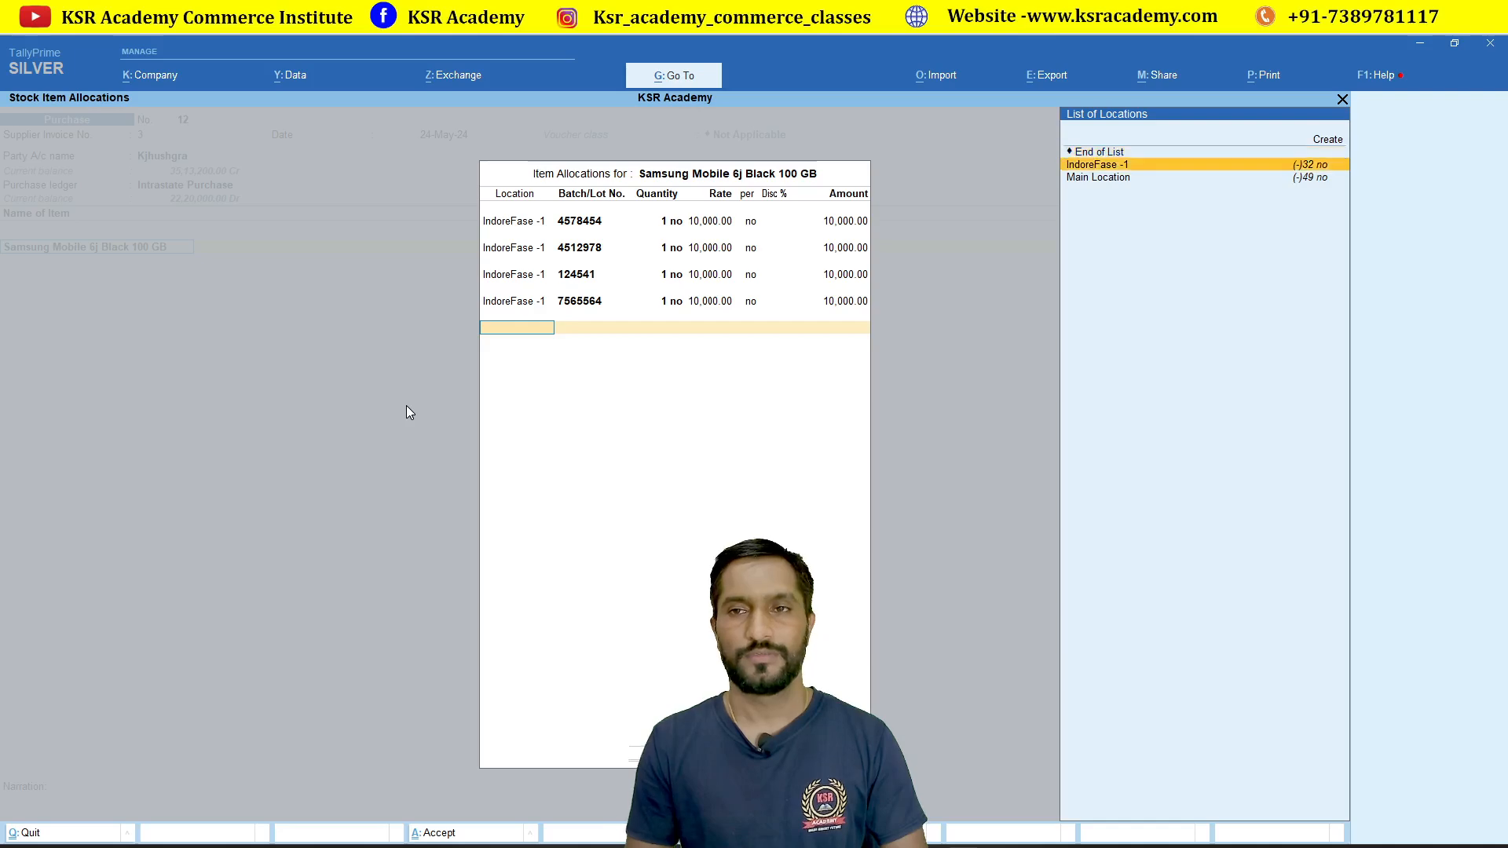
pyautogui.press('Return')
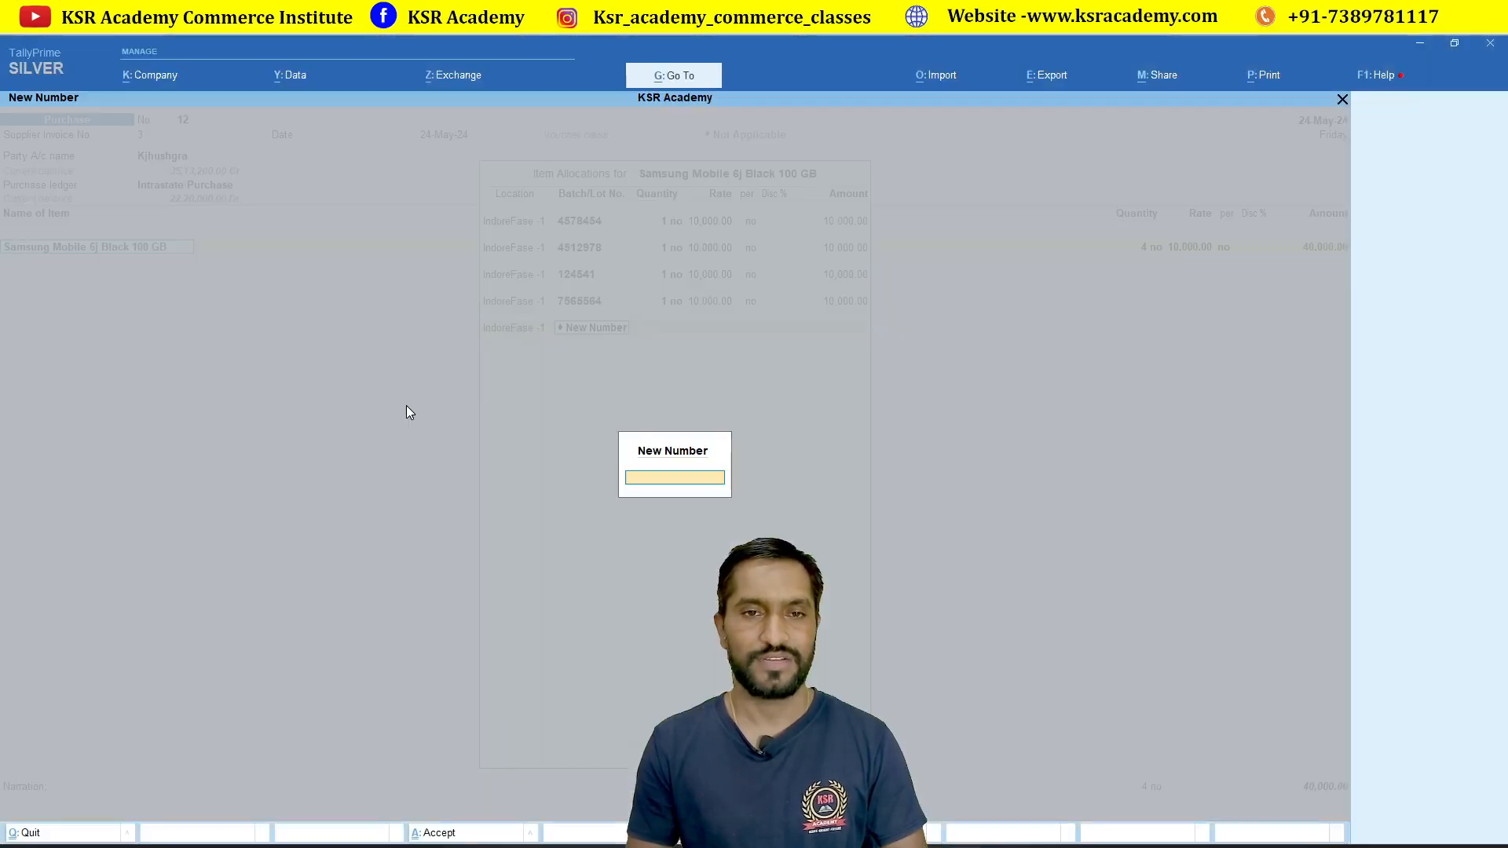
pyautogui.write('756')
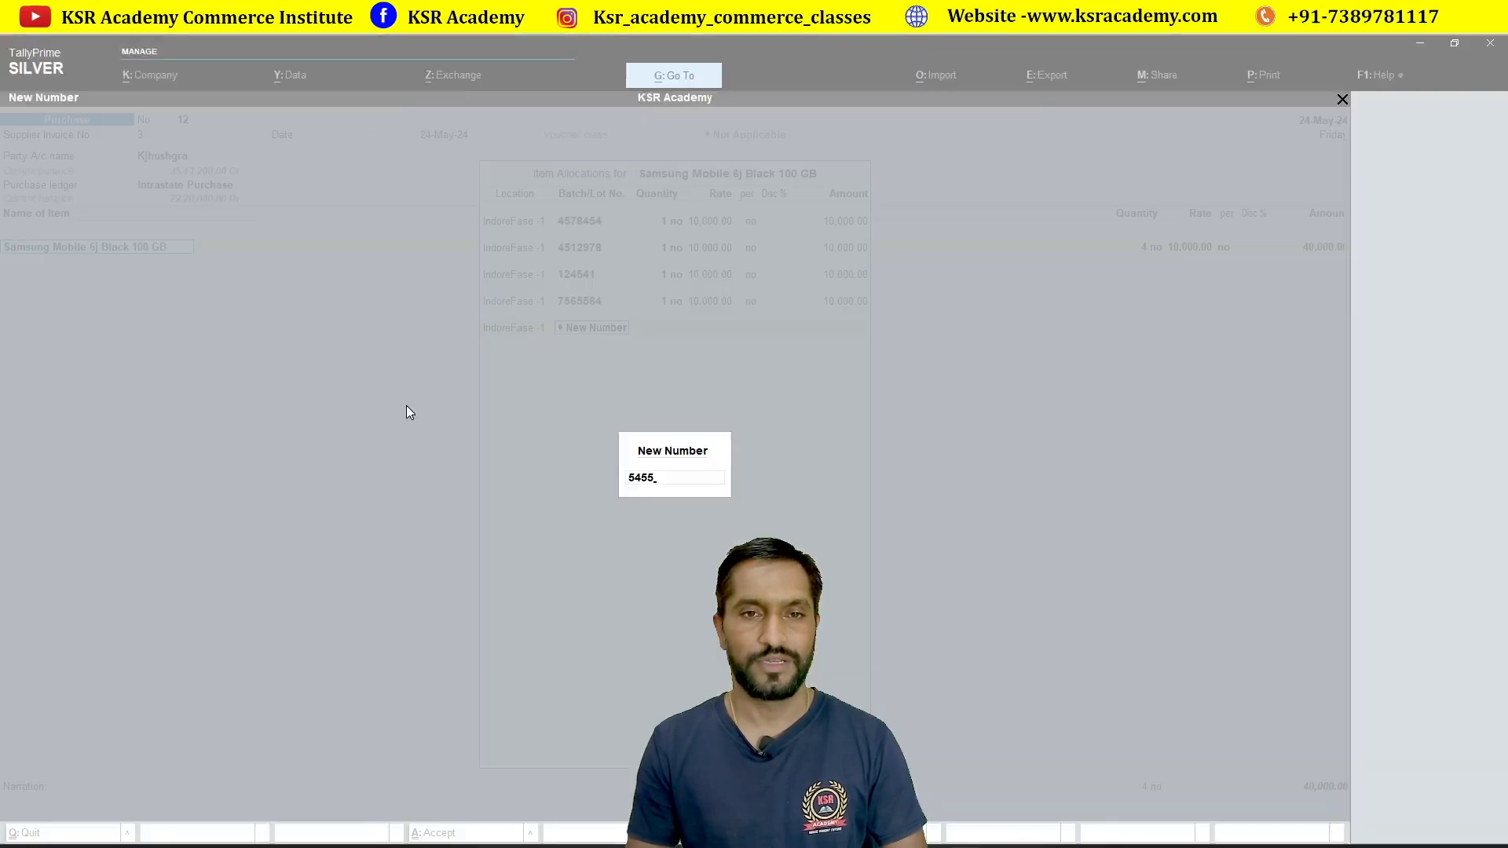
pyautogui.write('87')
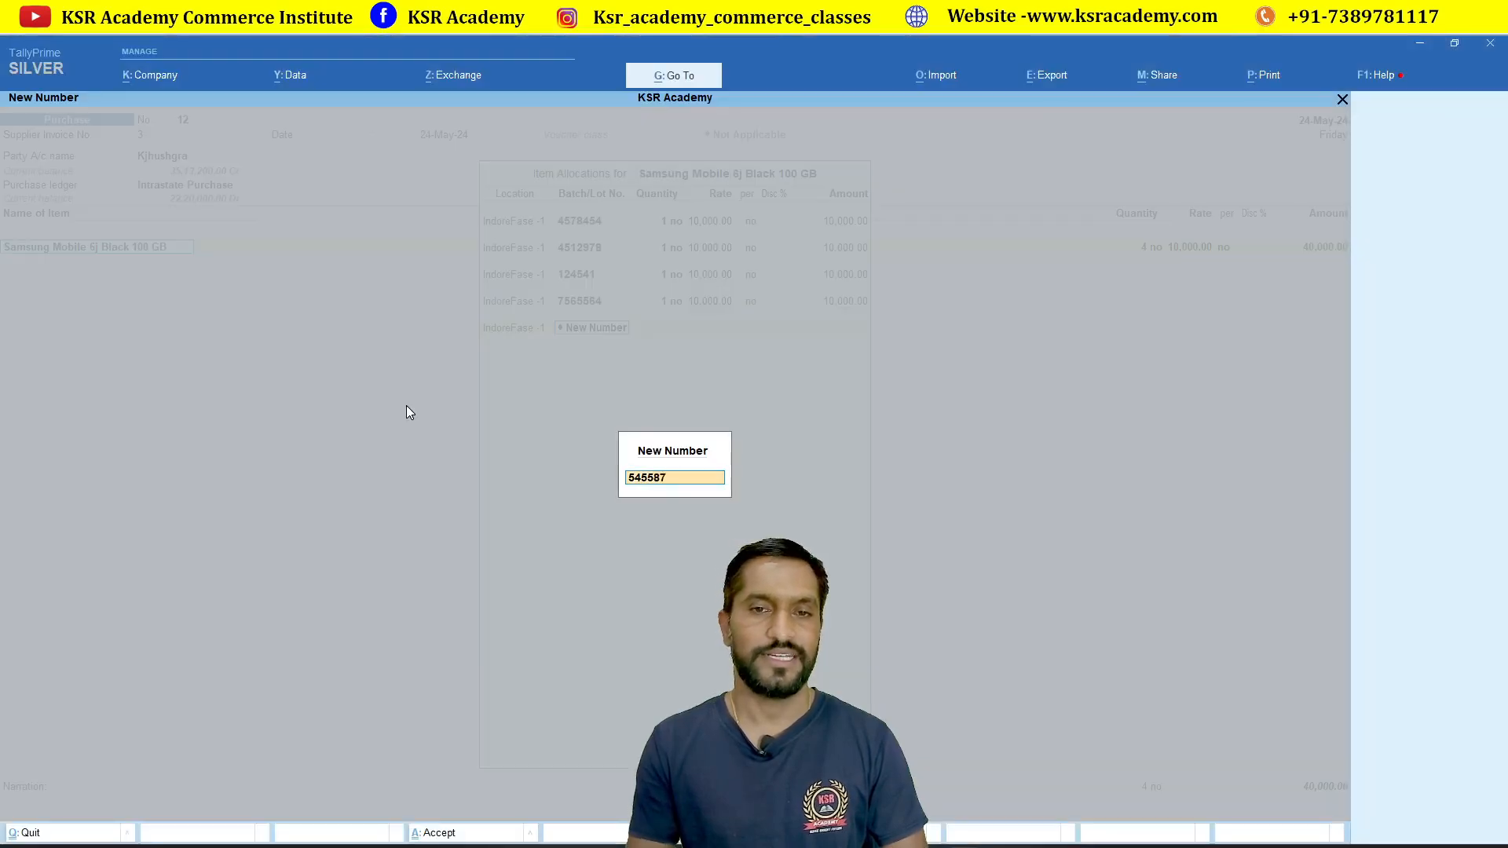
pyautogui.press('Return')
pyautogui.press('Return')
pyautogui.press('Return')
pyautogui.press('Return')
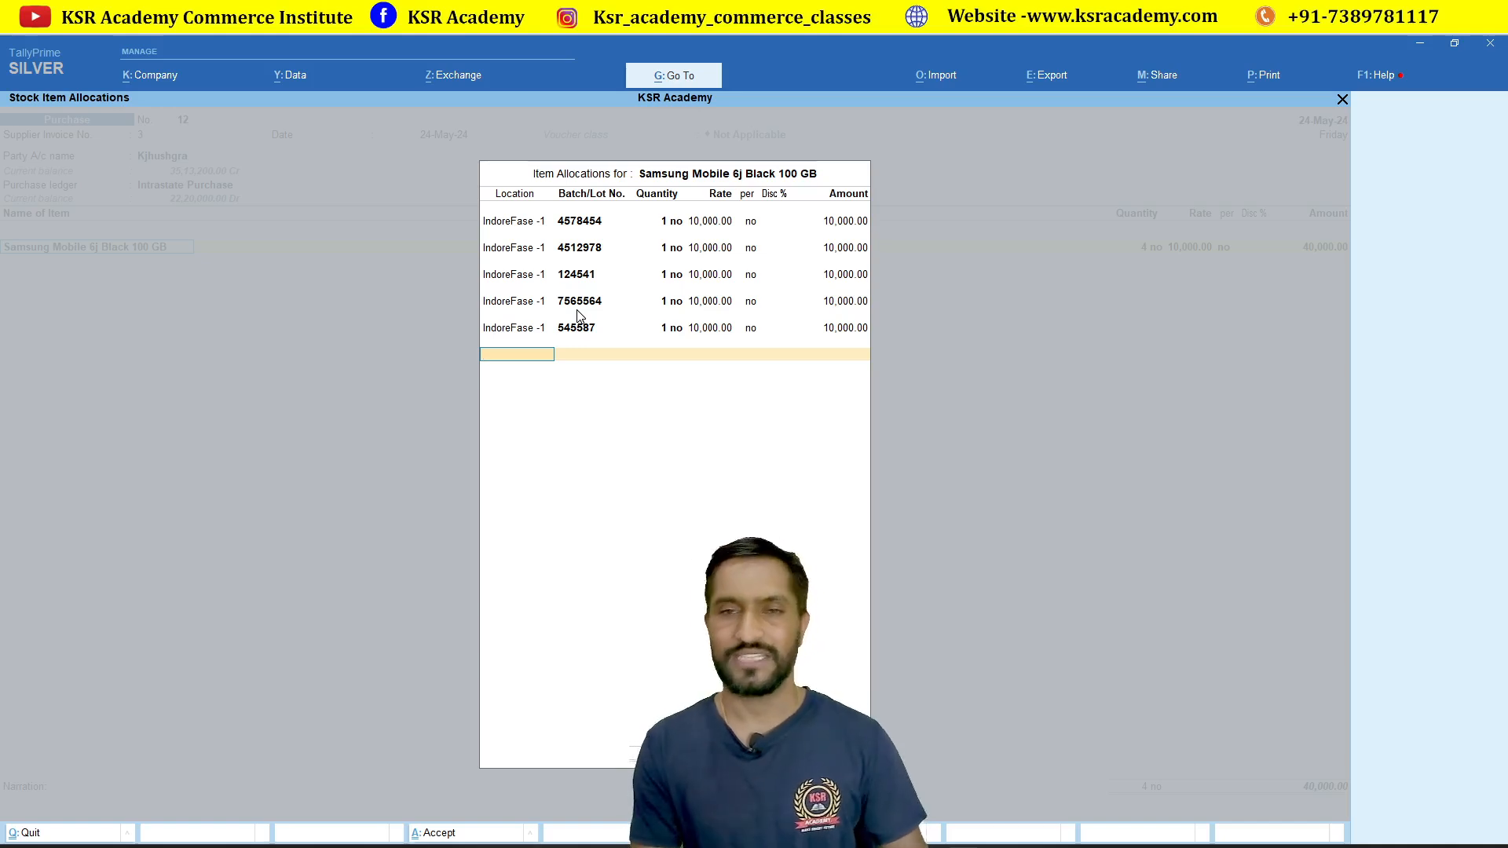
# Step: Complete batch 545587 and end the allocation list, giving 5 no for 50,000.00
pyautogui.press('space')
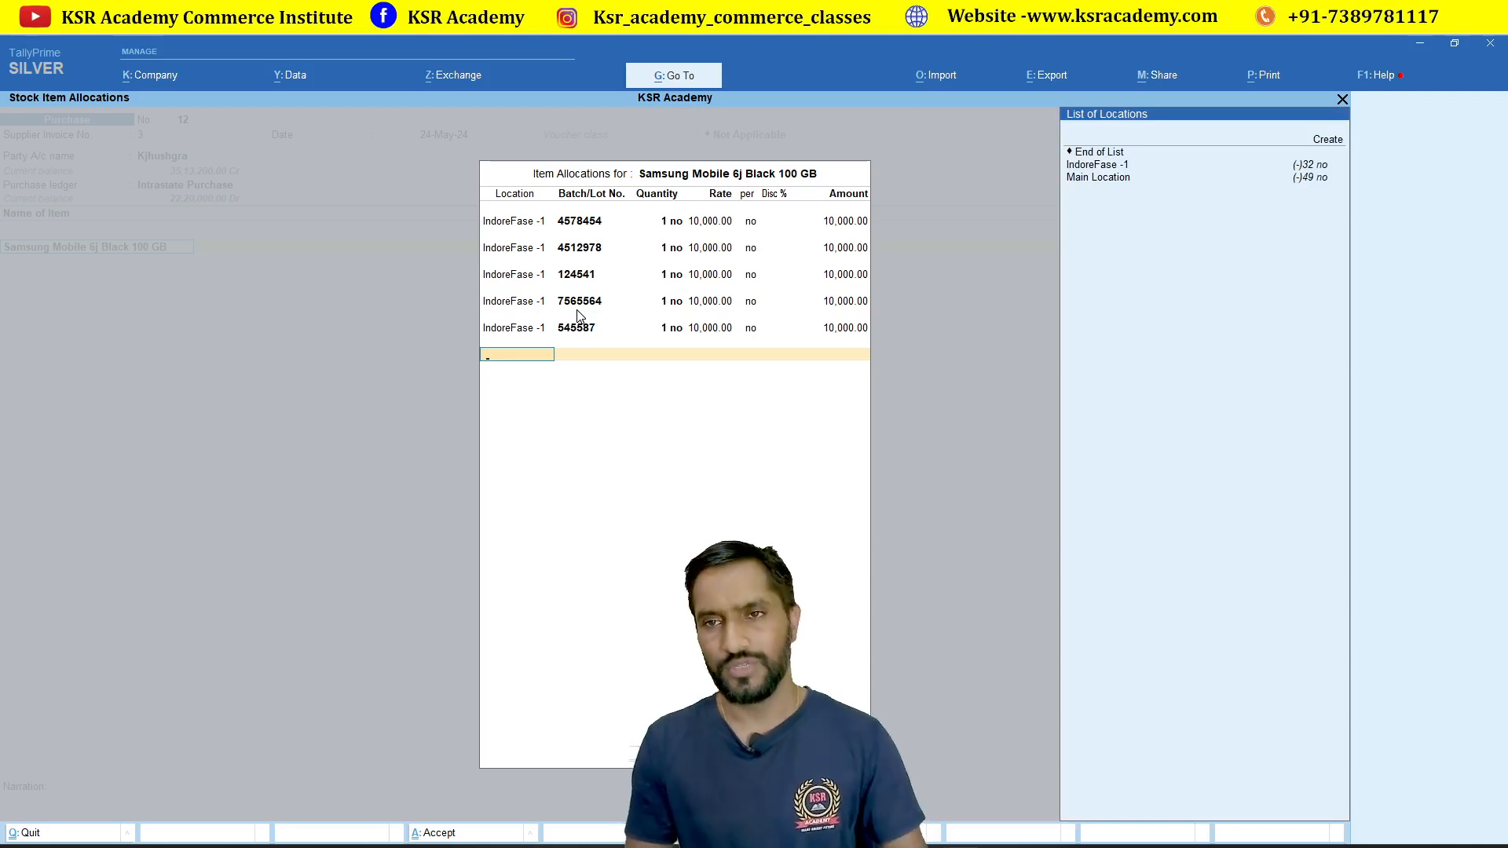
pyautogui.press('Down')
pyautogui.press('Return')
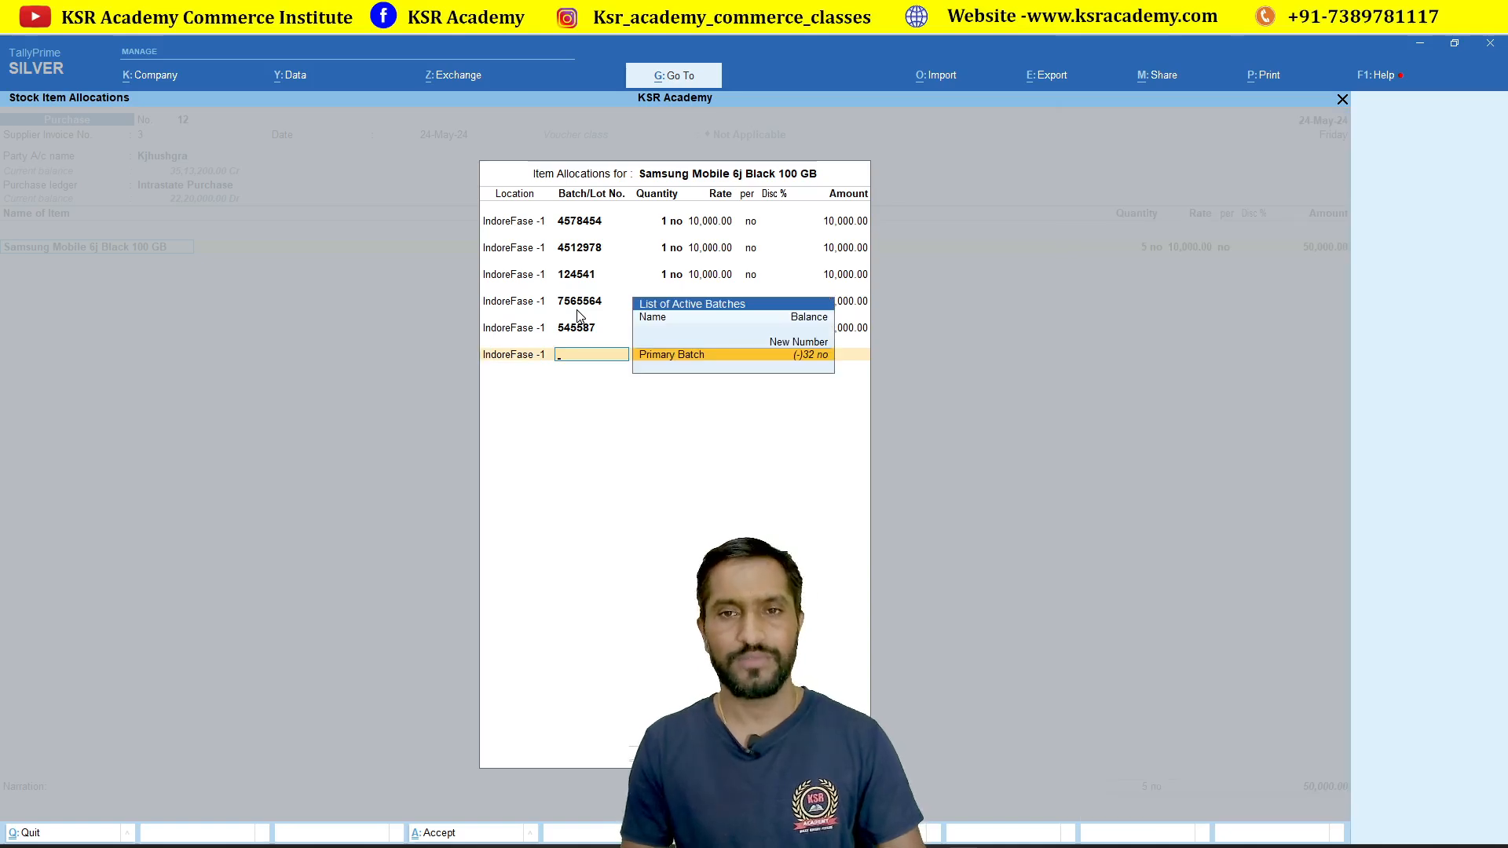
pyautogui.press('BackSpace')
pyautogui.press('Up')
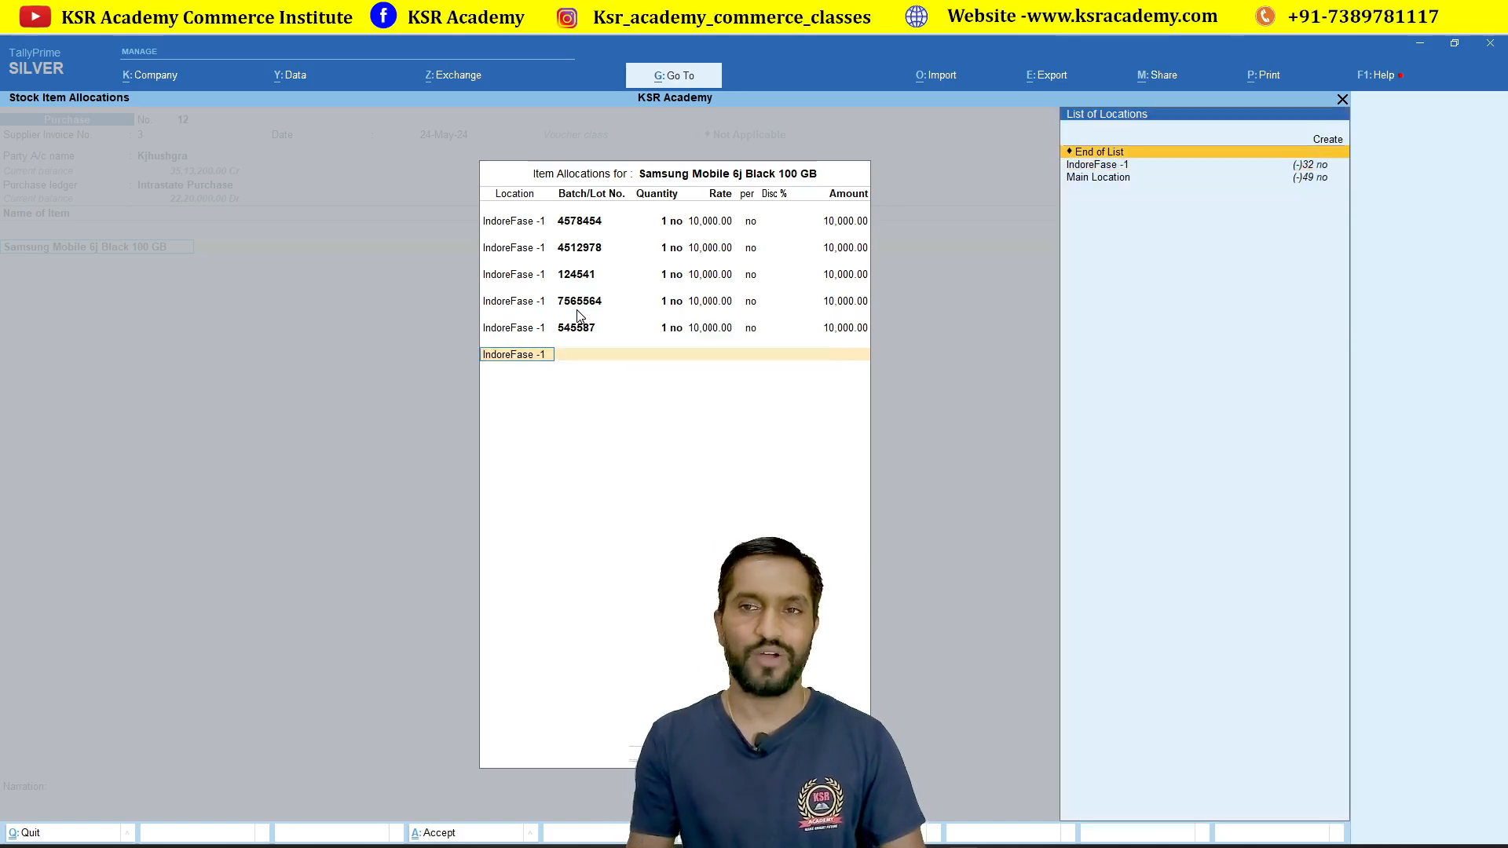
pyautogui.press('Return')
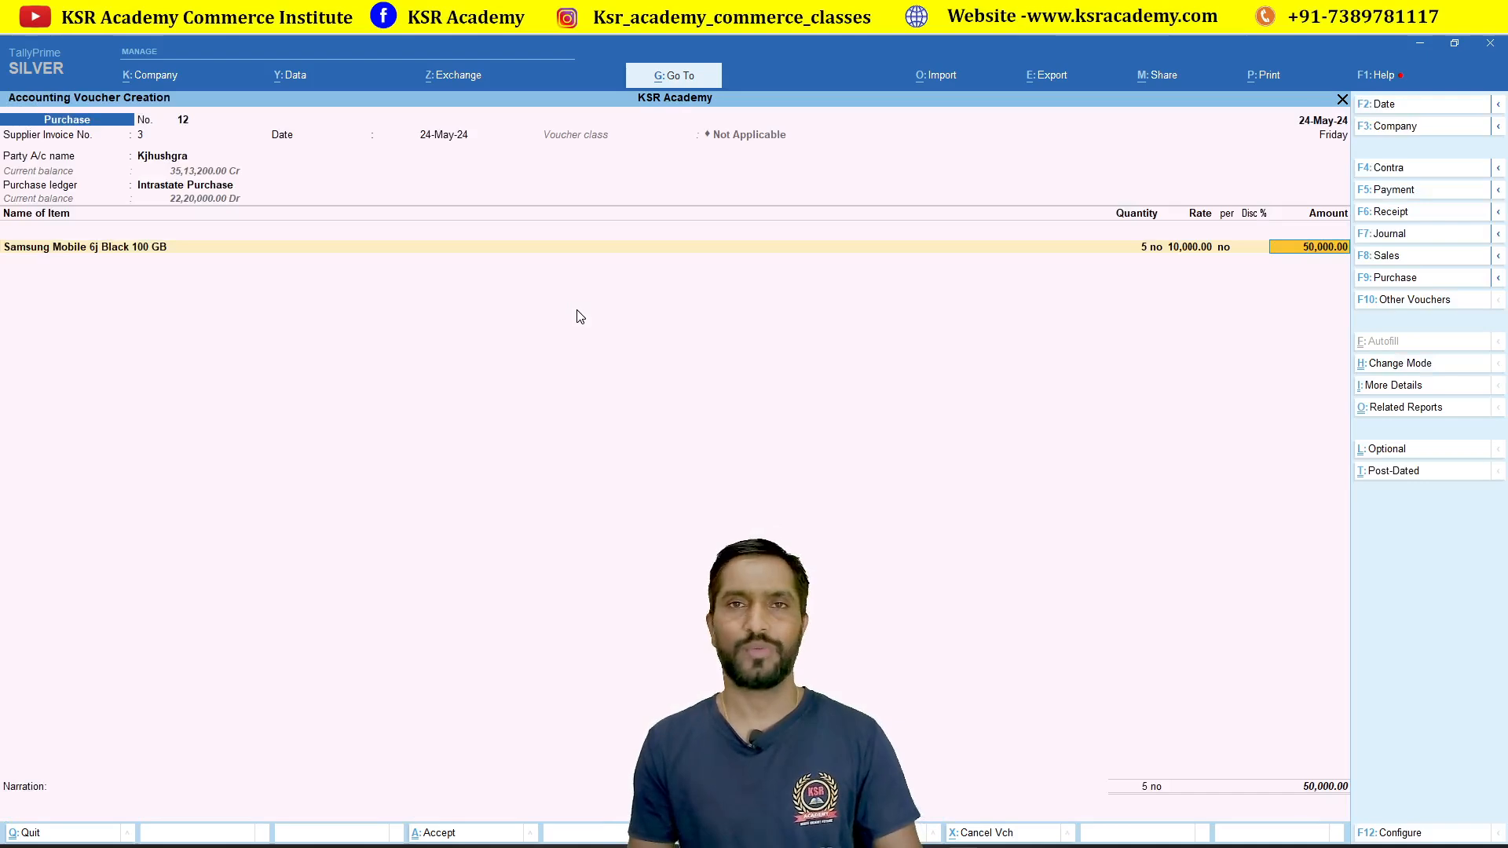
# Step: Accept the 50,000.00 item amount and add Input CGST and Input SGST of 4,500.00 each
pyautogui.press('Return')
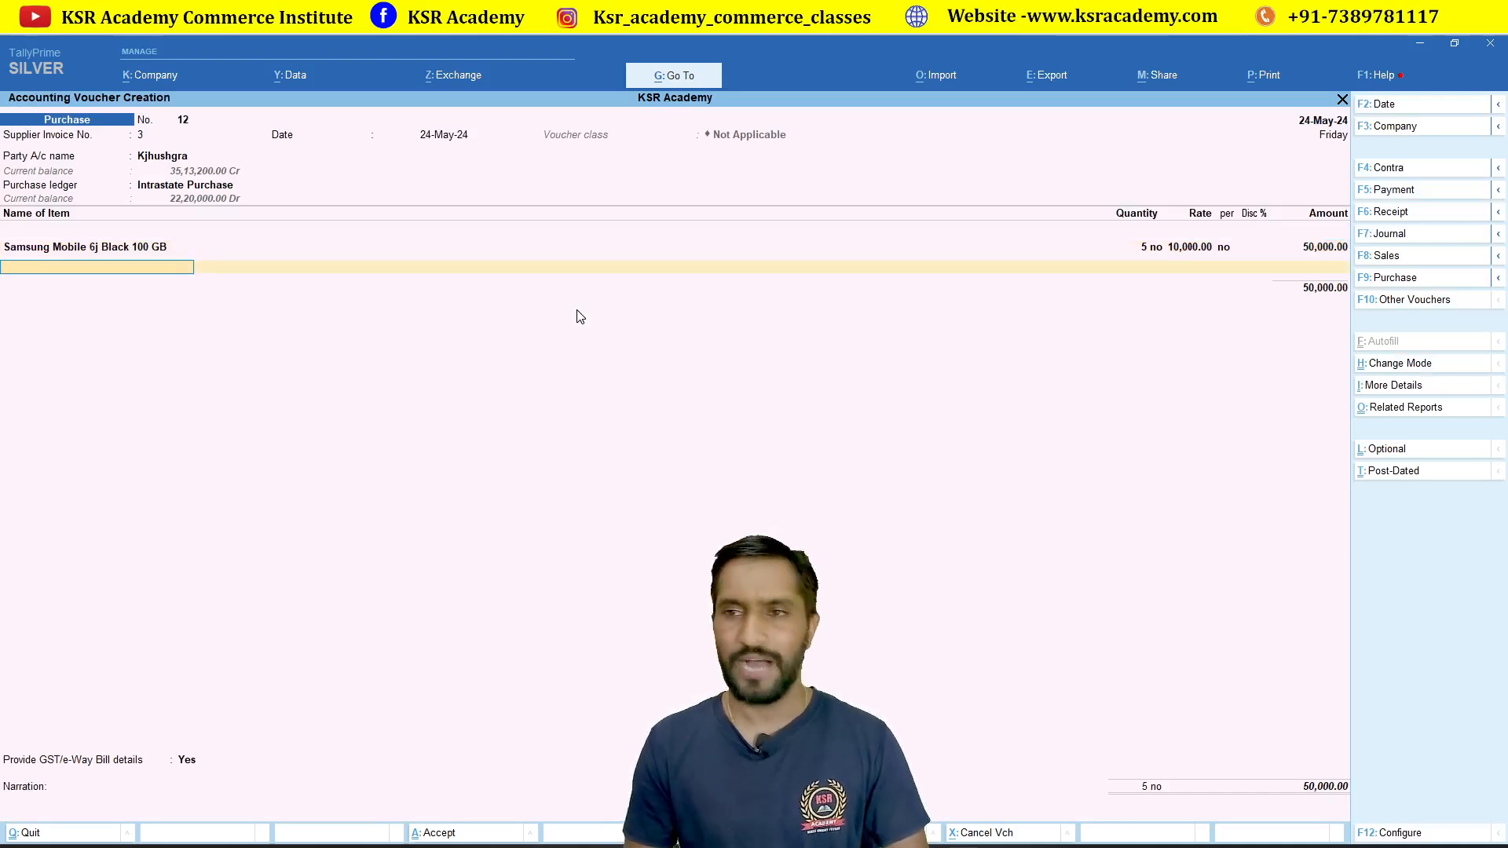
pyautogui.write('inp')
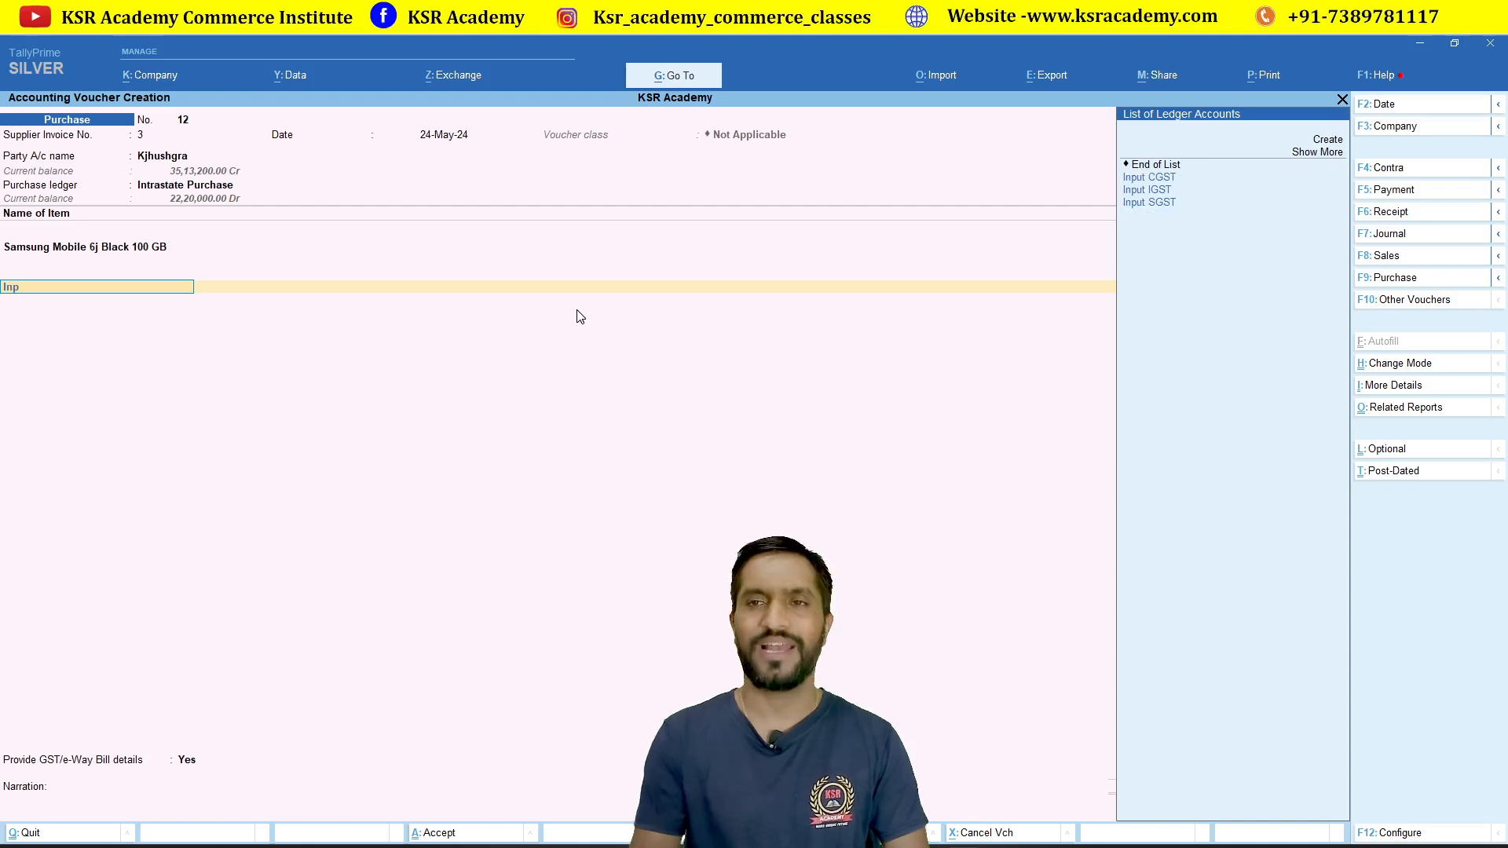
pyautogui.press('Down')
pyautogui.press('Return')
pyautogui.press('Return')
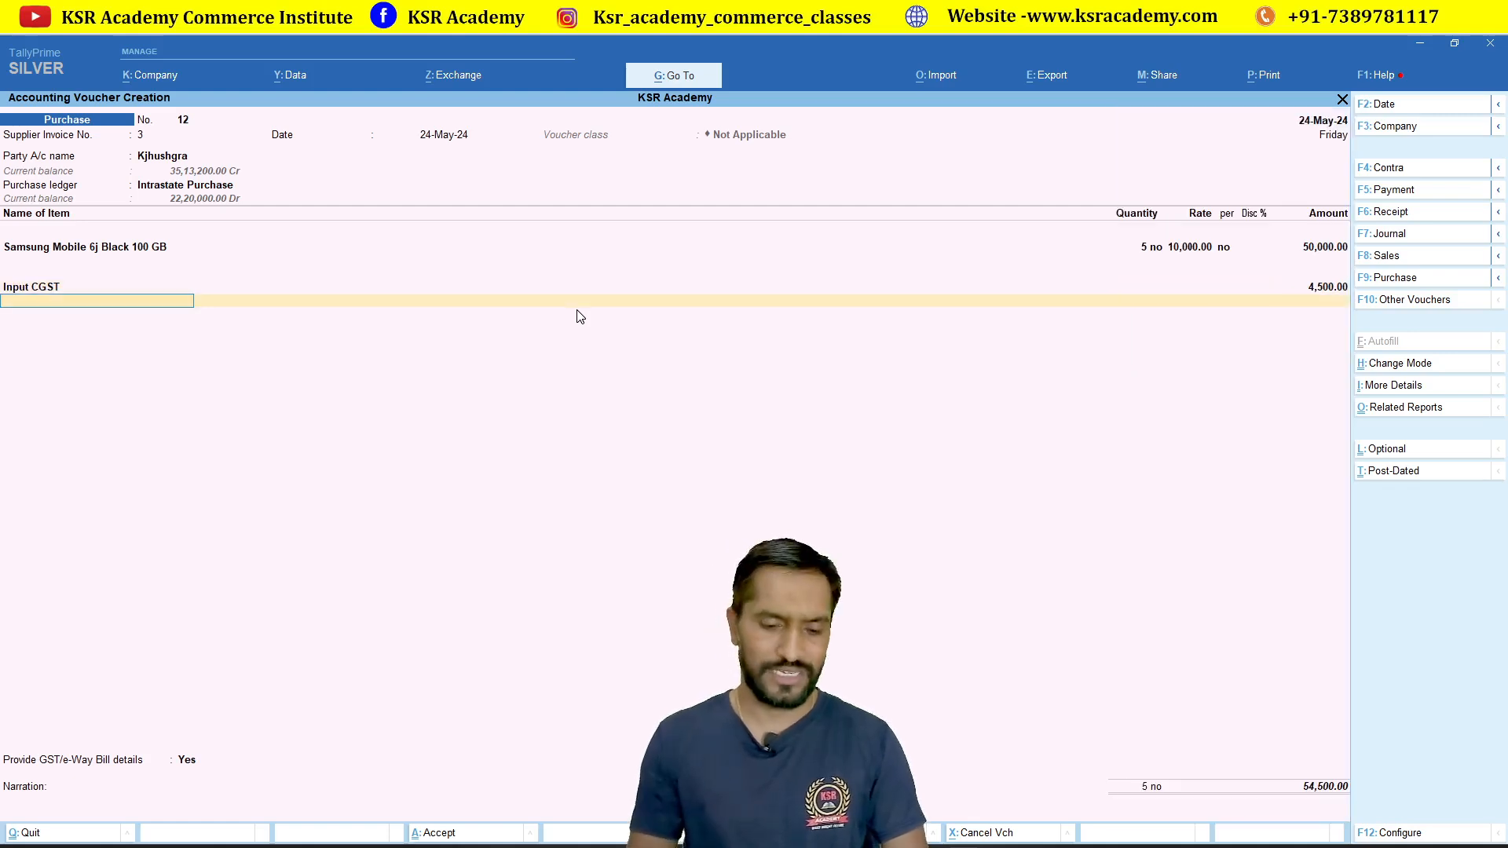
pyautogui.write('Inp')
pyautogui.press('Down')
pyautogui.press('Down')
pyautogui.press('Down')
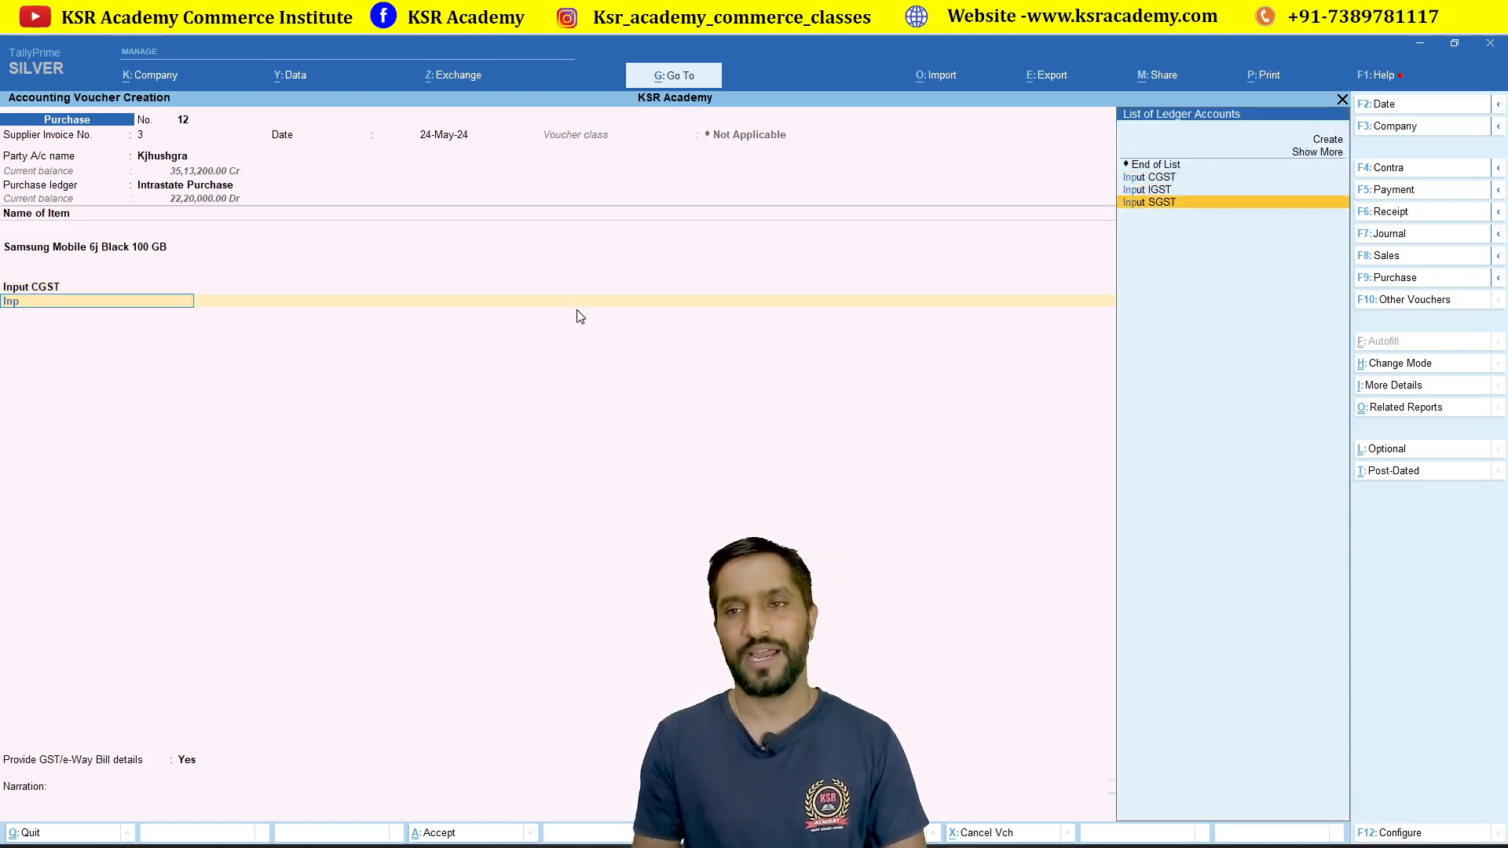
pyautogui.press('Return')
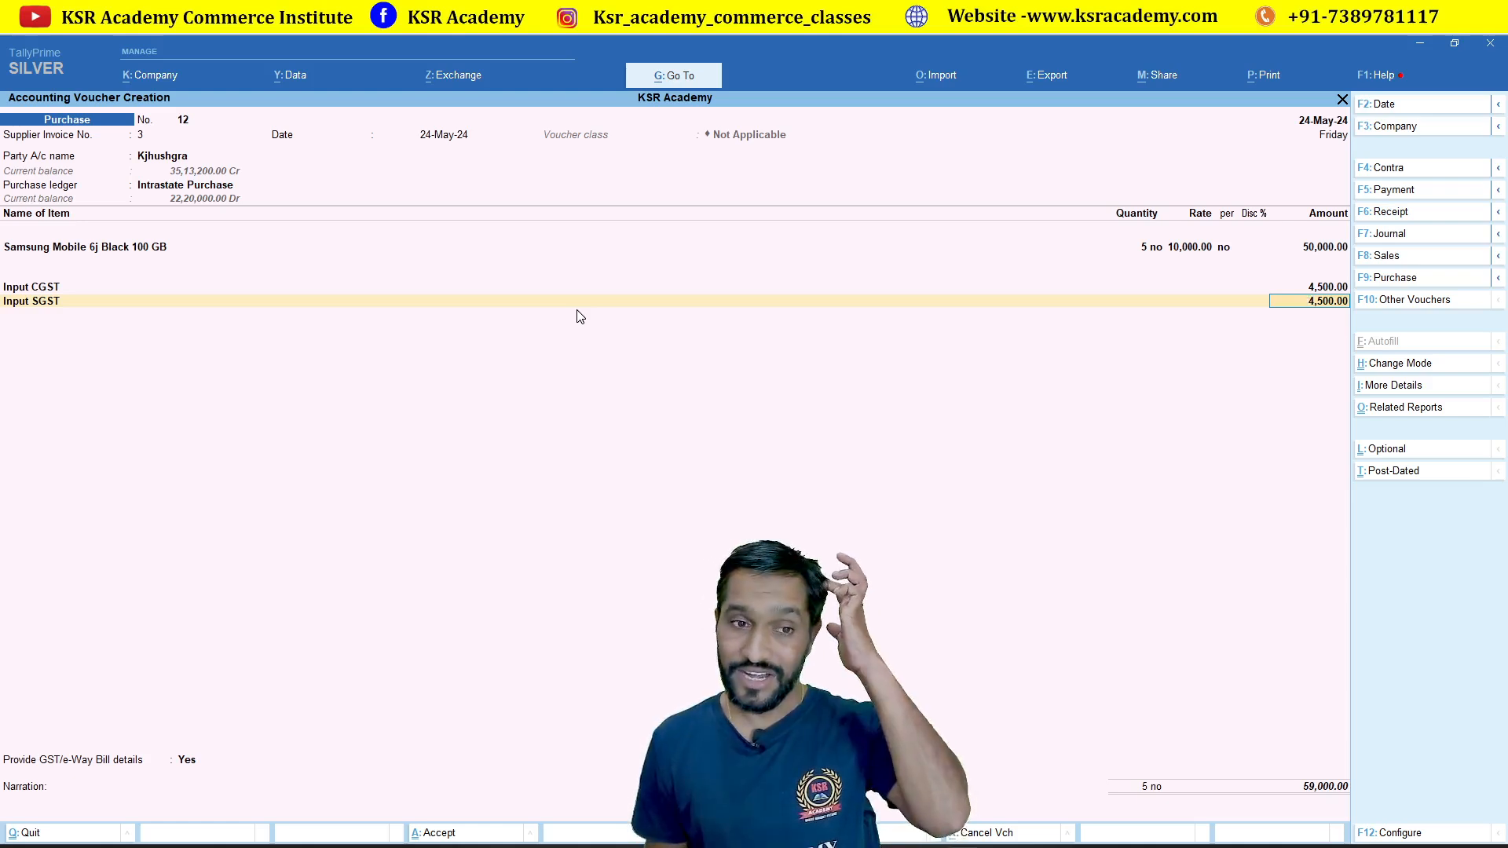
# Step: Skip GST/e-Way Bill details, save the 59,000.00 purchase voucher and quit voucher entry
pyautogui.press('Return')
pyautogui.press('Return')
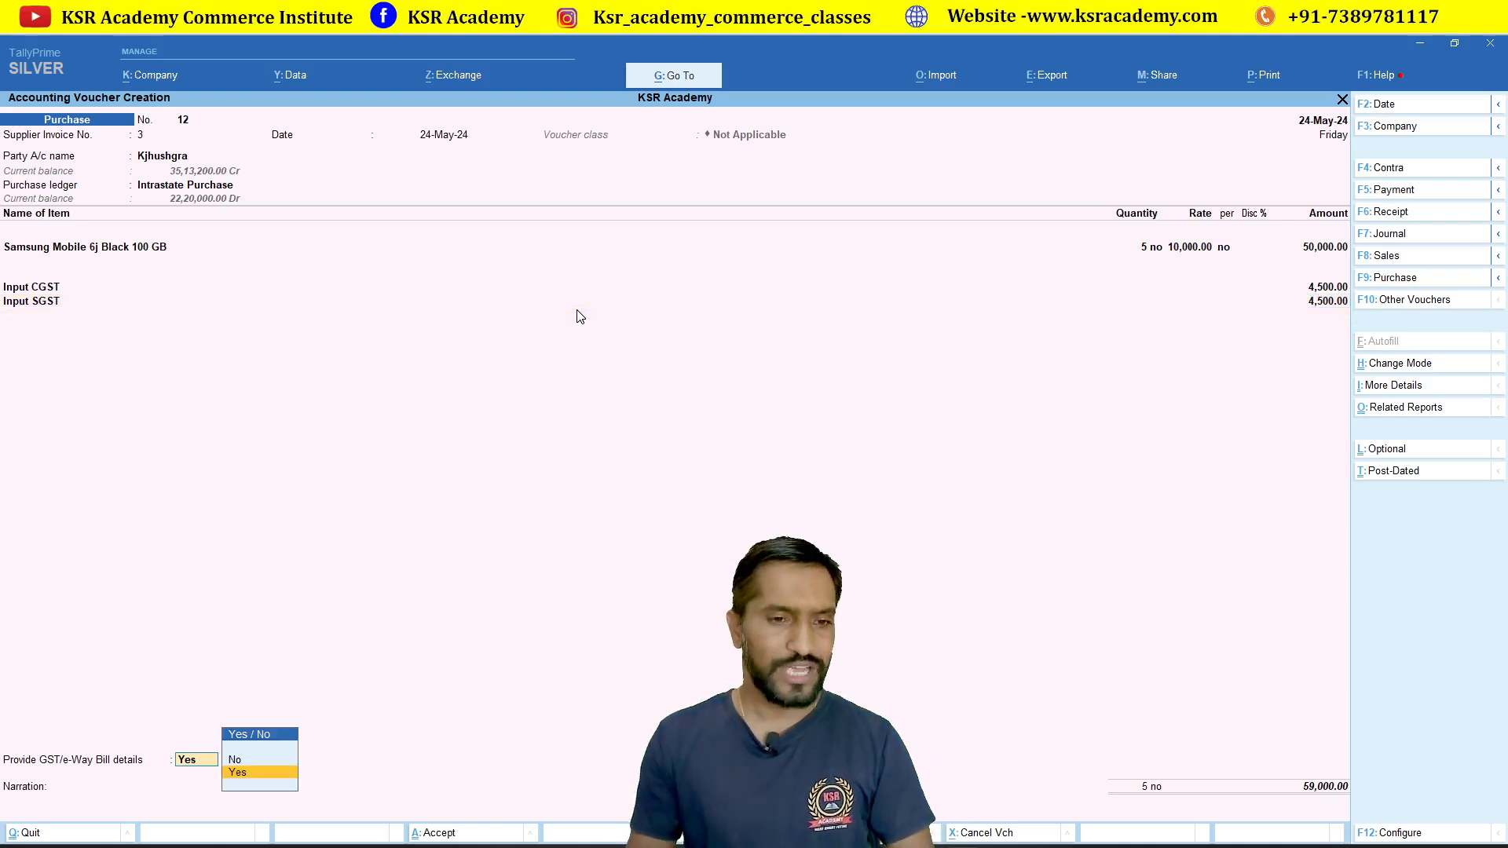
pyautogui.press('n')
pyautogui.press('Return')
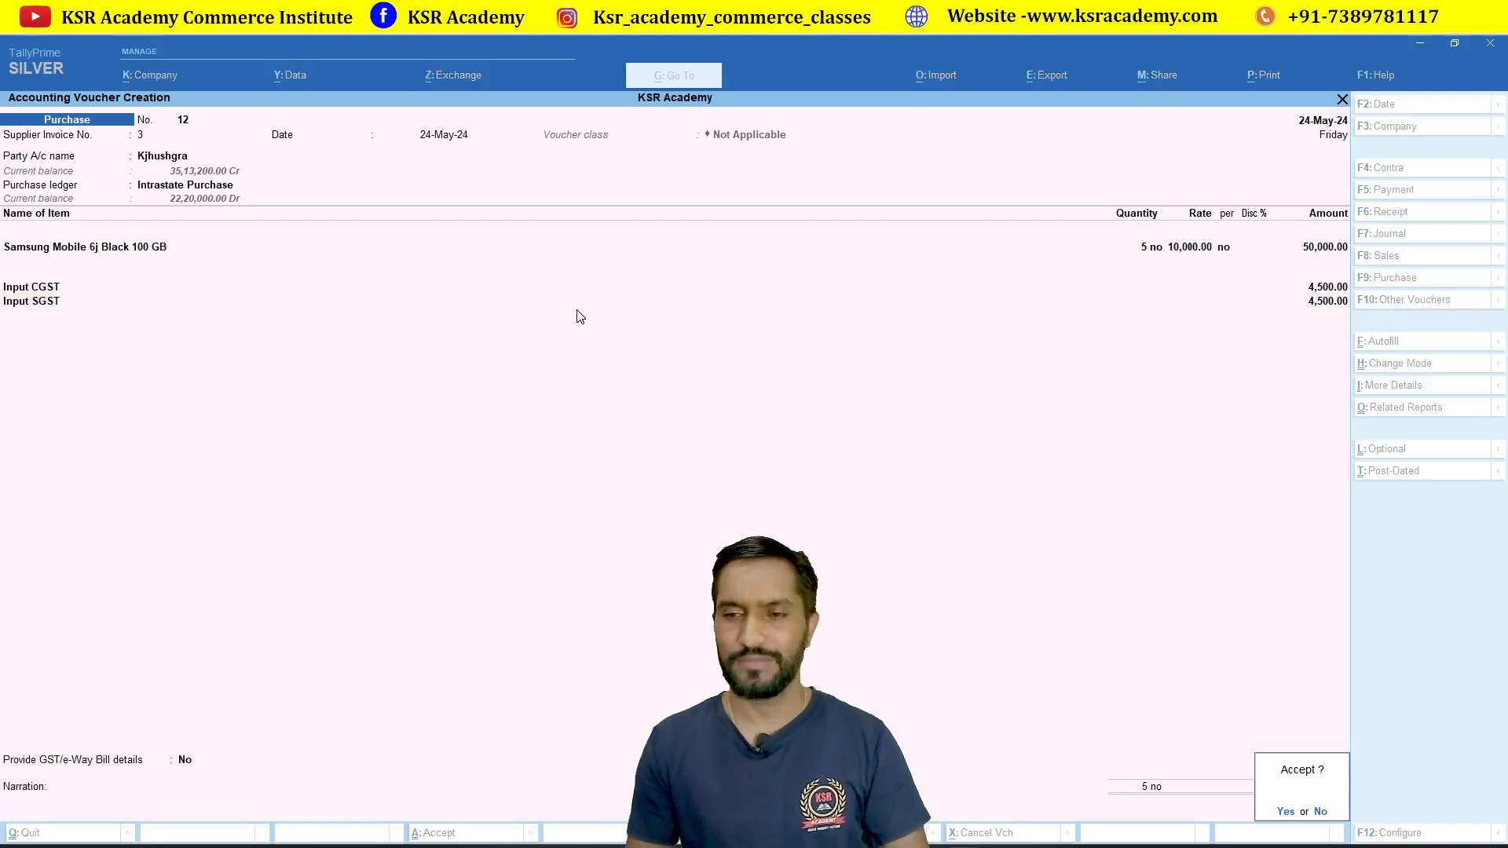
pyautogui.press('Return')
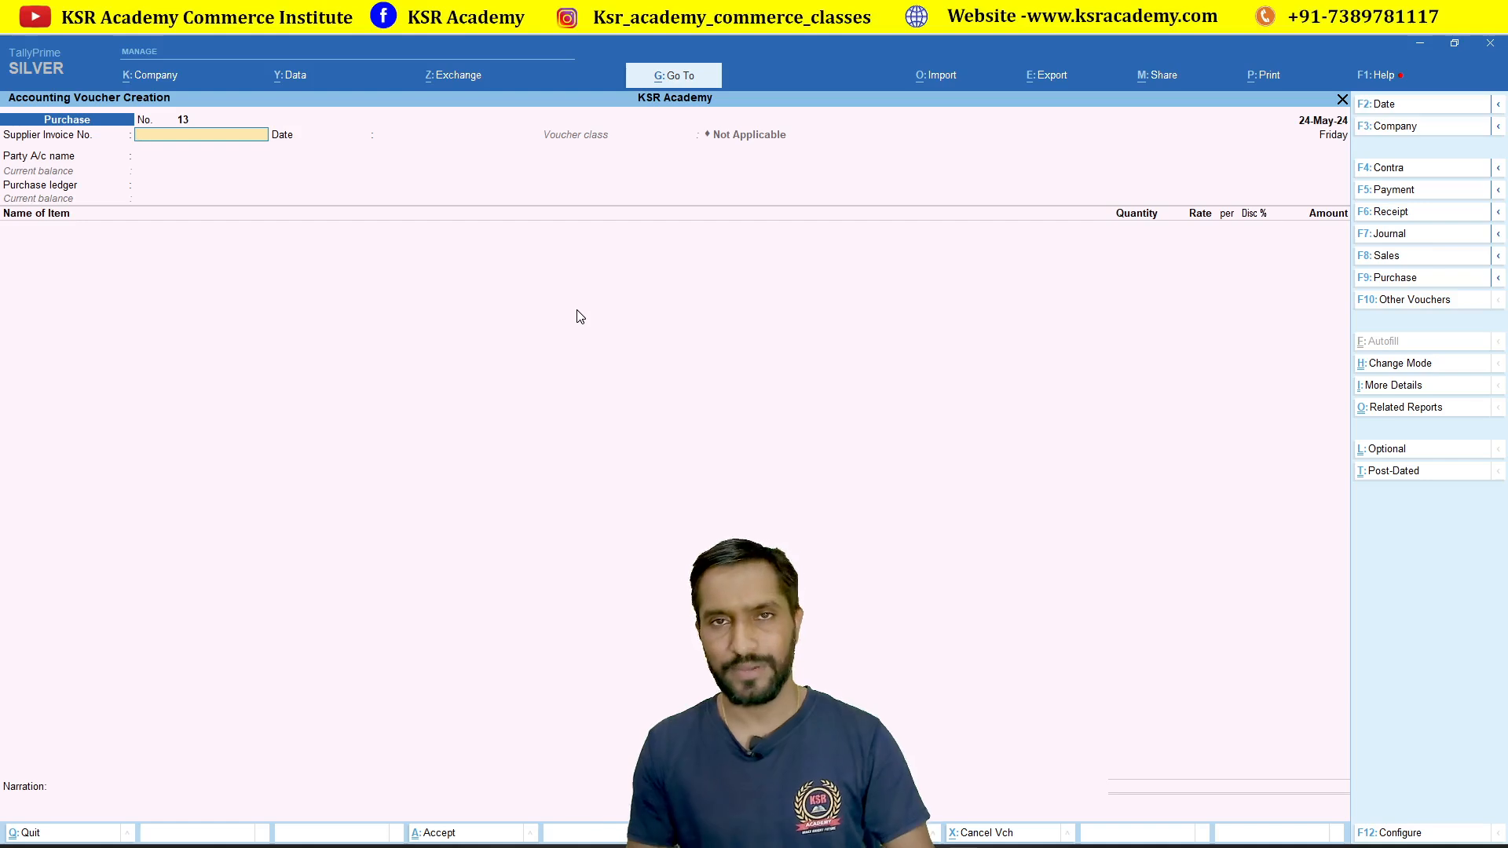
pyautogui.press('Escape')
pyautogui.press('Return')
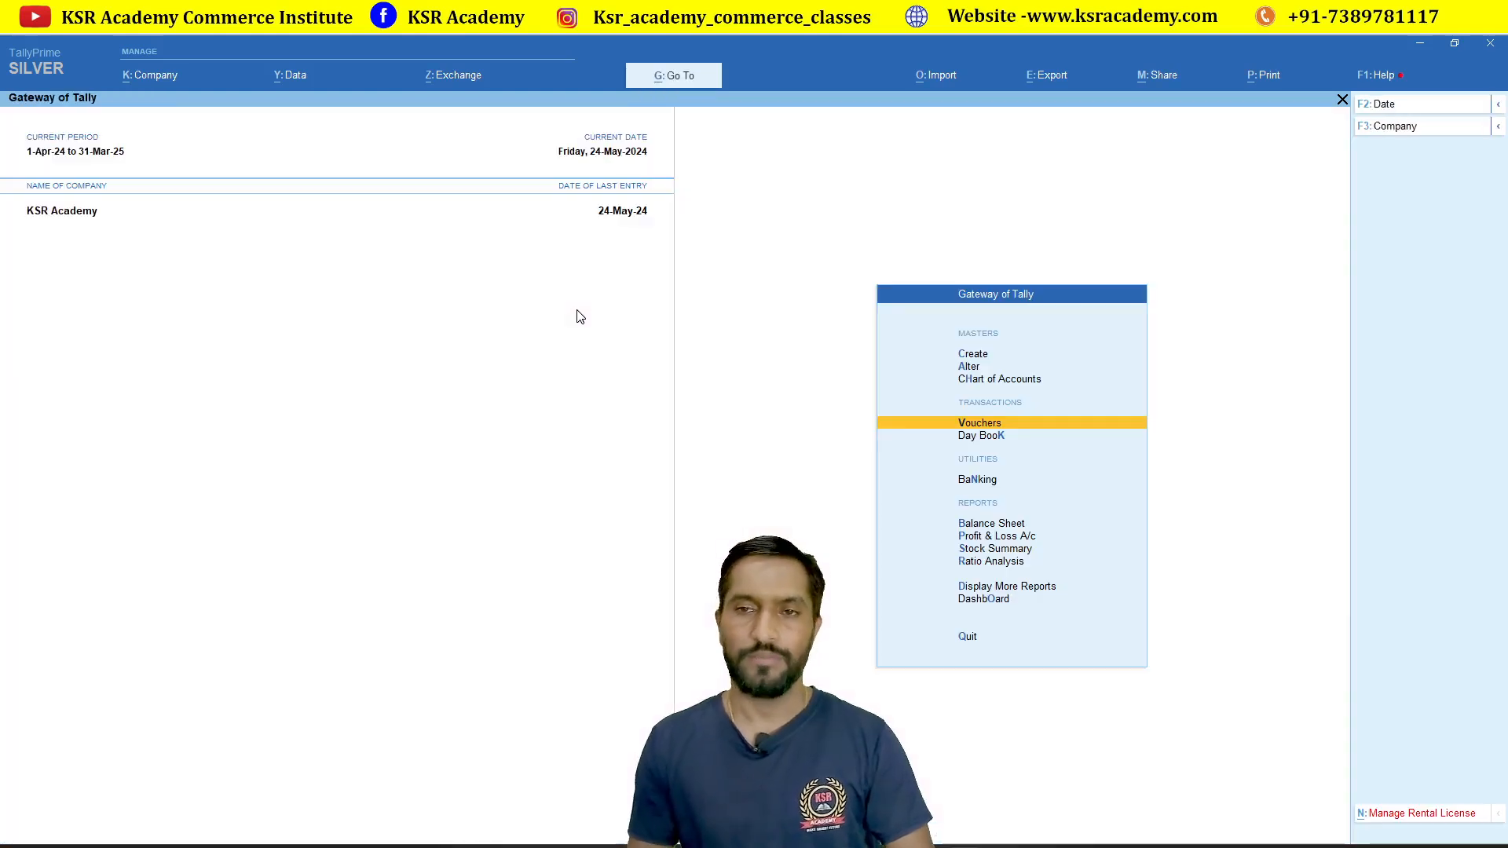
# Step: Open the Stock Summary report from Gateway of Tally
pyautogui.press('Down')
pyautogui.press('Down')
pyautogui.press('Down')
pyautogui.press('Down')
pyautogui.press('Down')
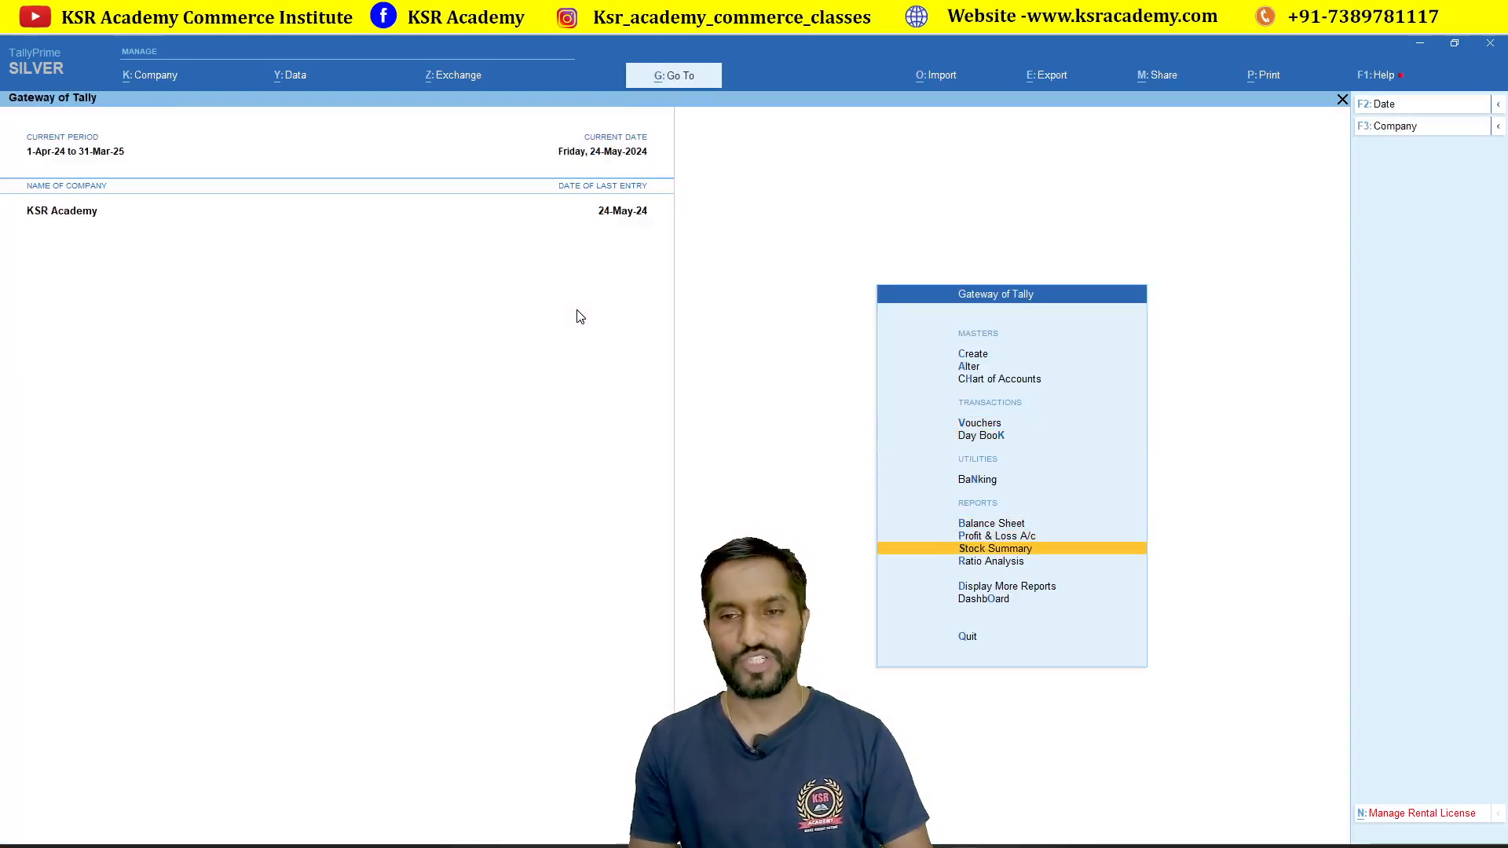
pyautogui.press('Return')
# Step: Drill through Mobile and Samsung to Samsung Mobile 6j Black 100 GB's May vouchers
pyautogui.press('Down')
pyautogui.press('Down')
pyautogui.press('Down')
pyautogui.press('Down')
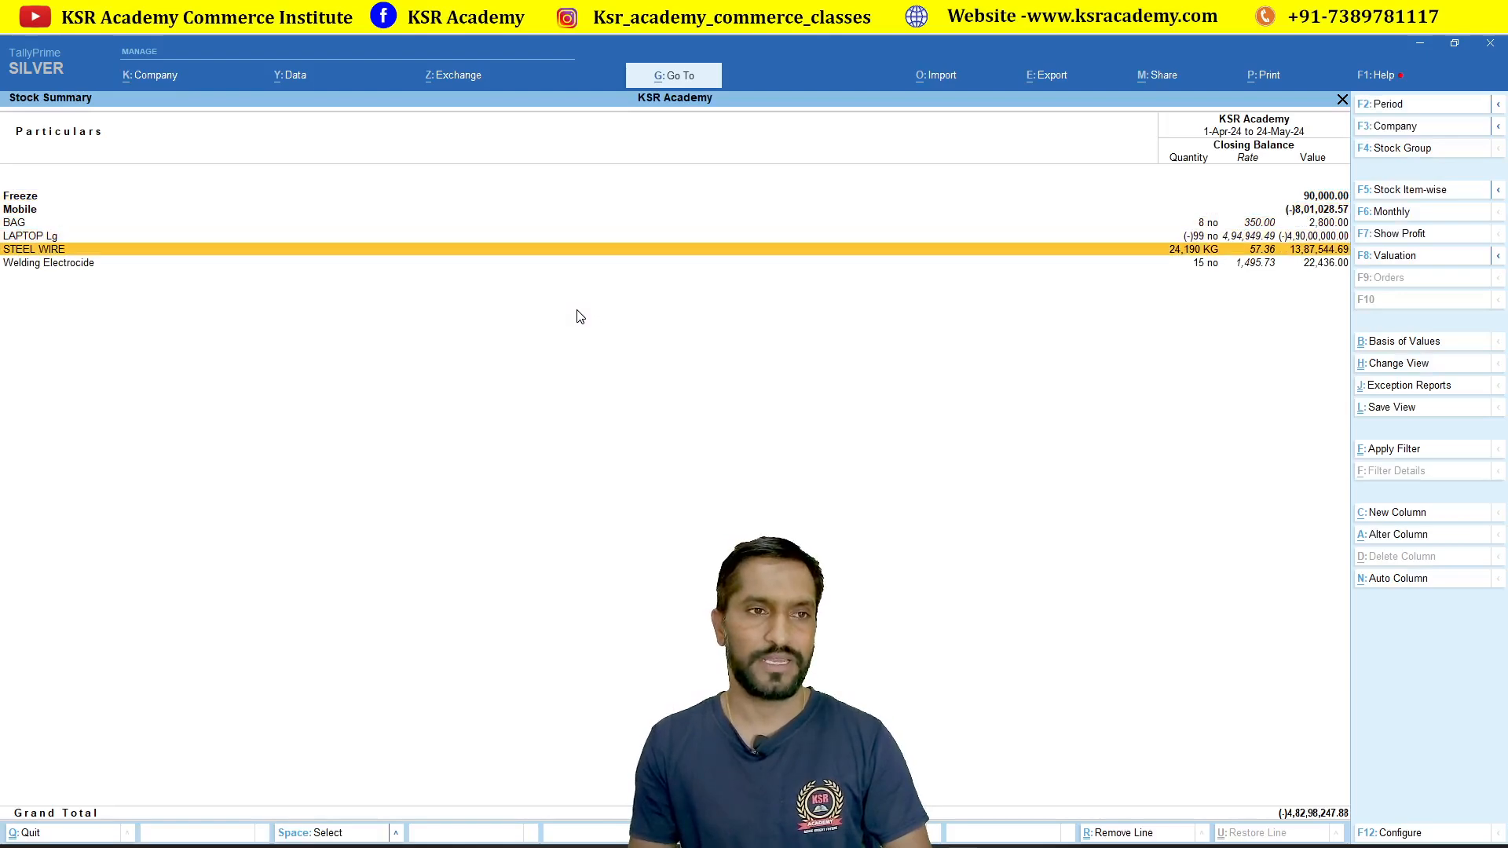
pyautogui.press('Up')
pyautogui.press('Up')
pyautogui.press('Up')
pyautogui.press('Return')
pyautogui.press('Down')
pyautogui.press('Up')
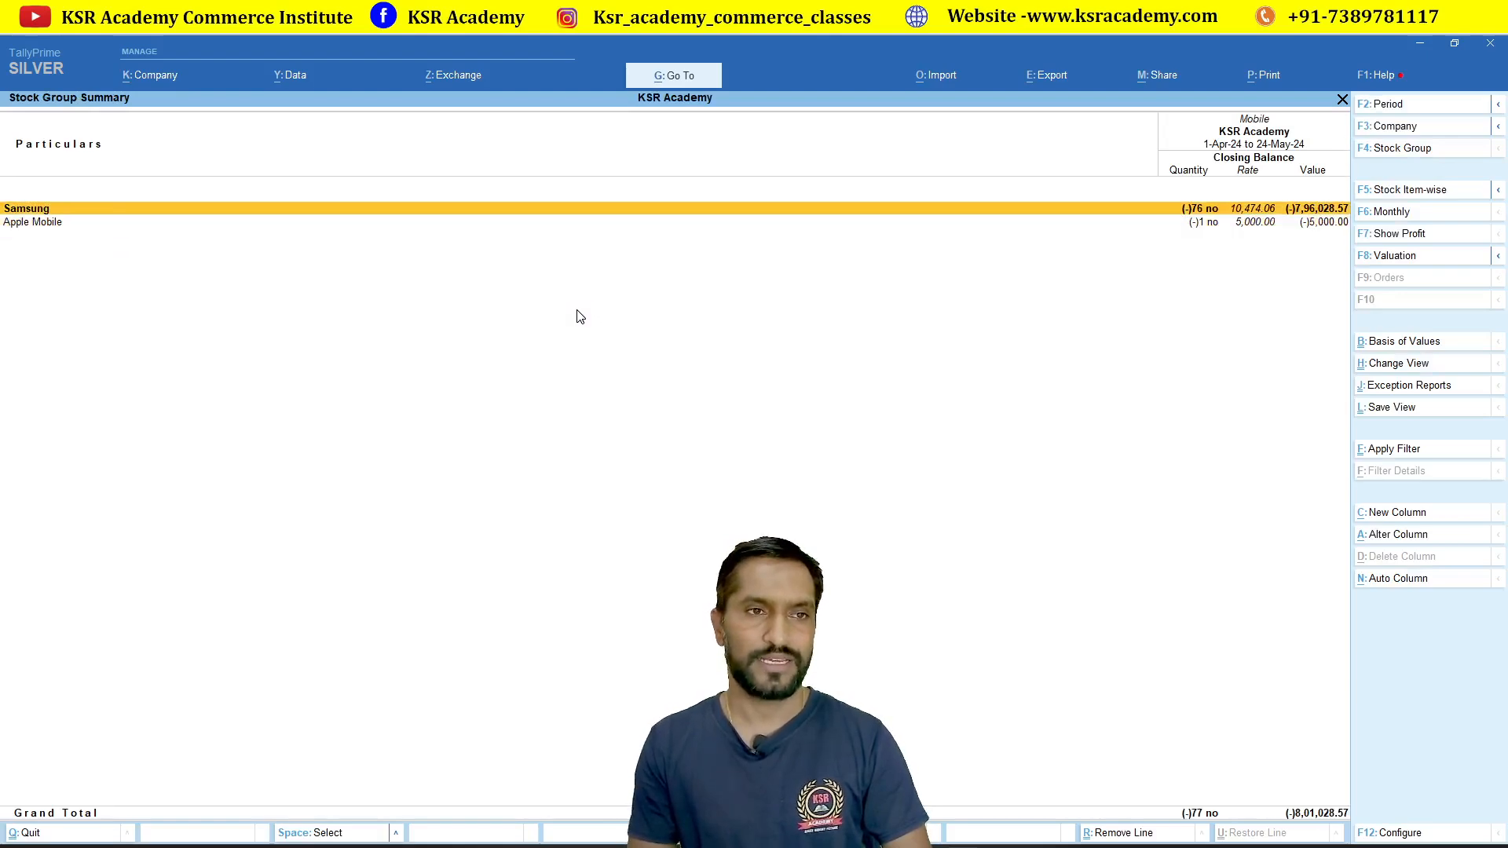
pyautogui.press('Return')
pyautogui.press('Return')
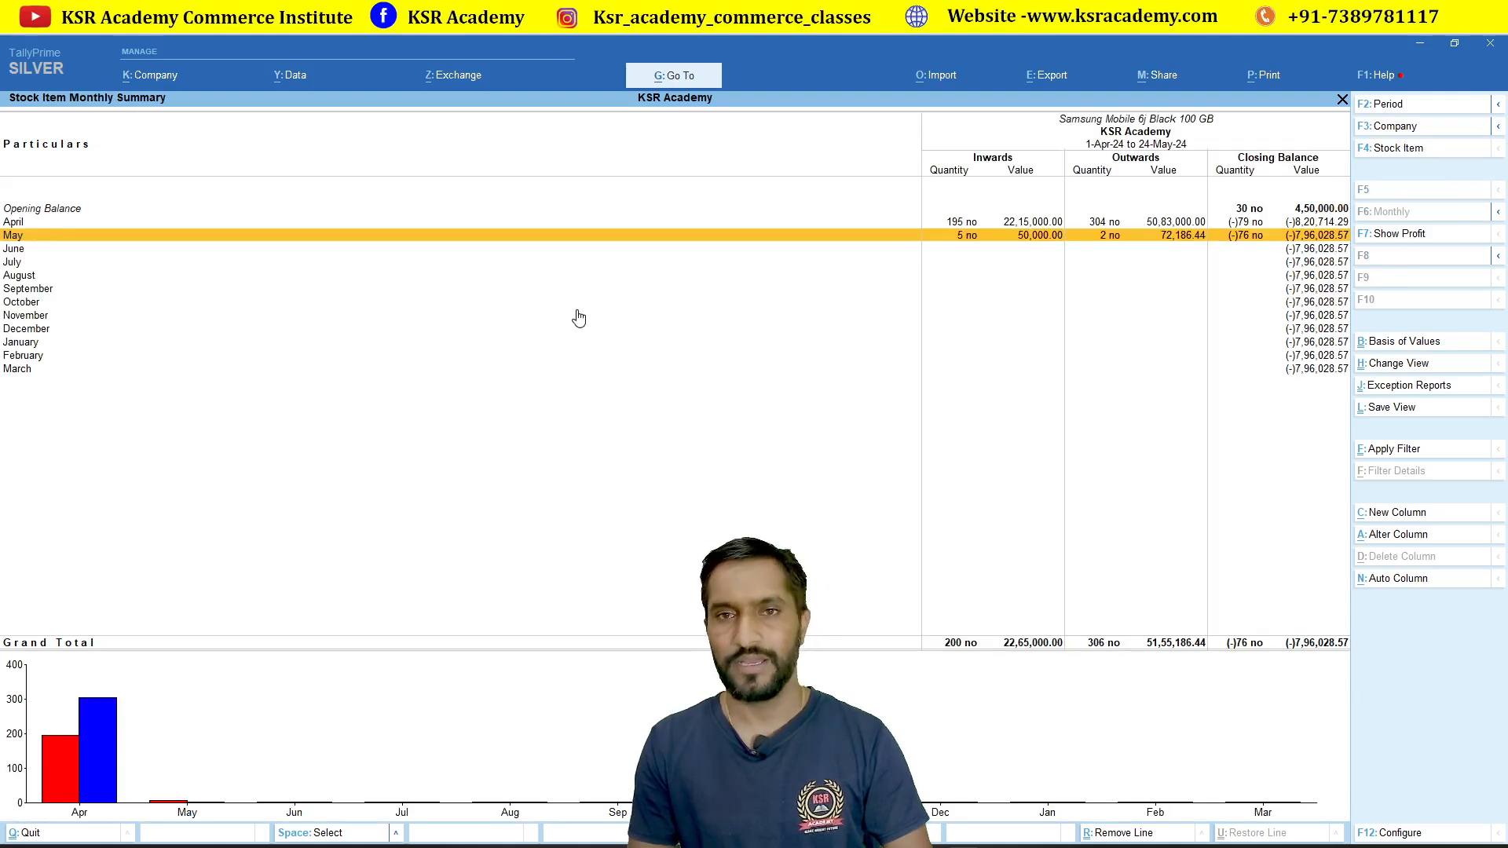
pyautogui.press('Return')
pyautogui.press('Down')
pyautogui.press('Down')
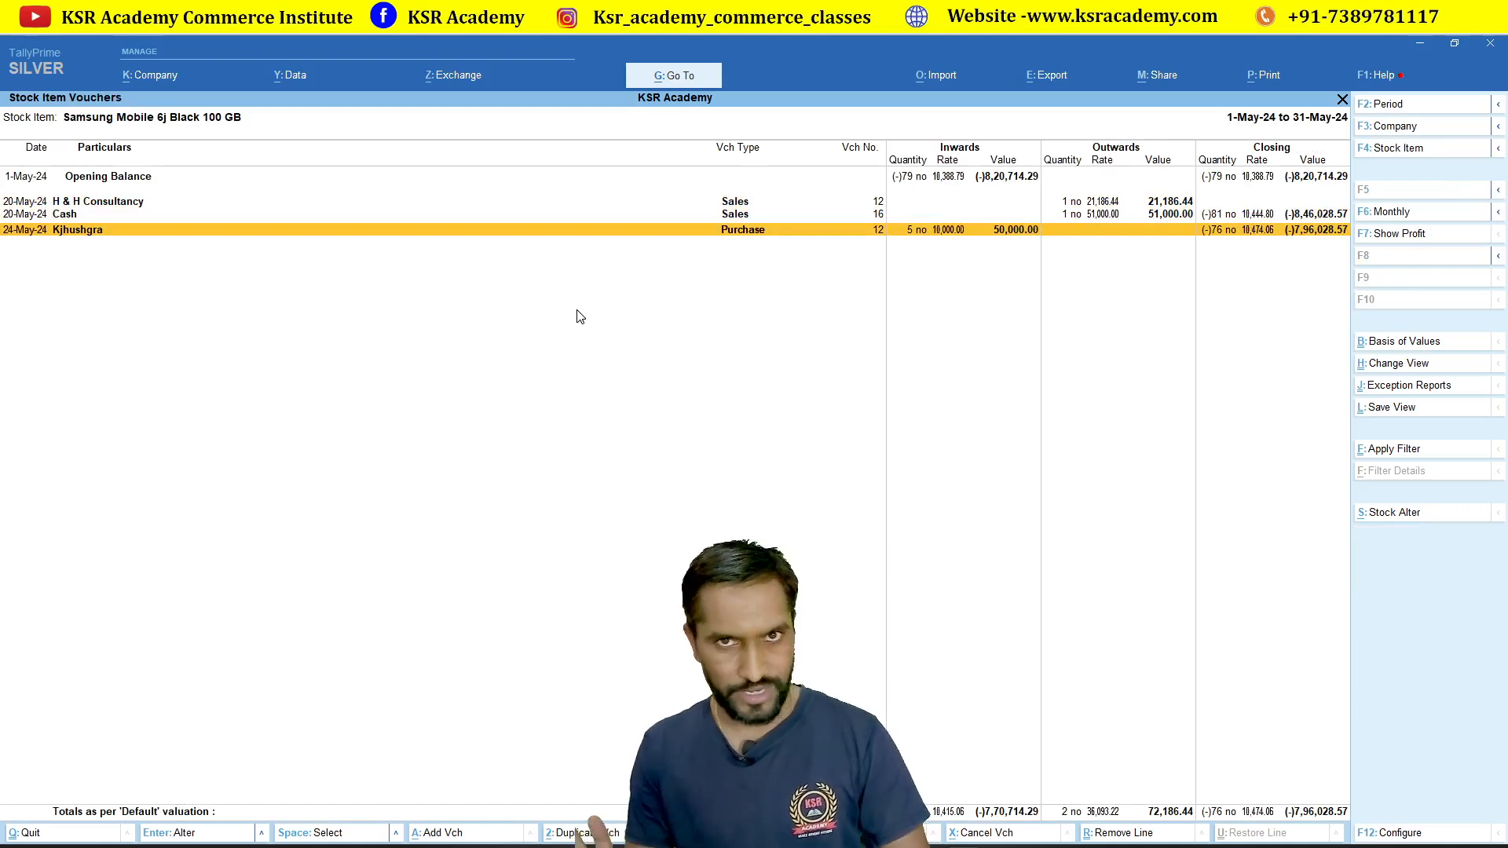
# Step: Return to Gateway of Tally and open voucher entry
pyautogui.press('Escape')
pyautogui.press('Escape')
pyautogui.press('Escape')
pyautogui.press('Escape')
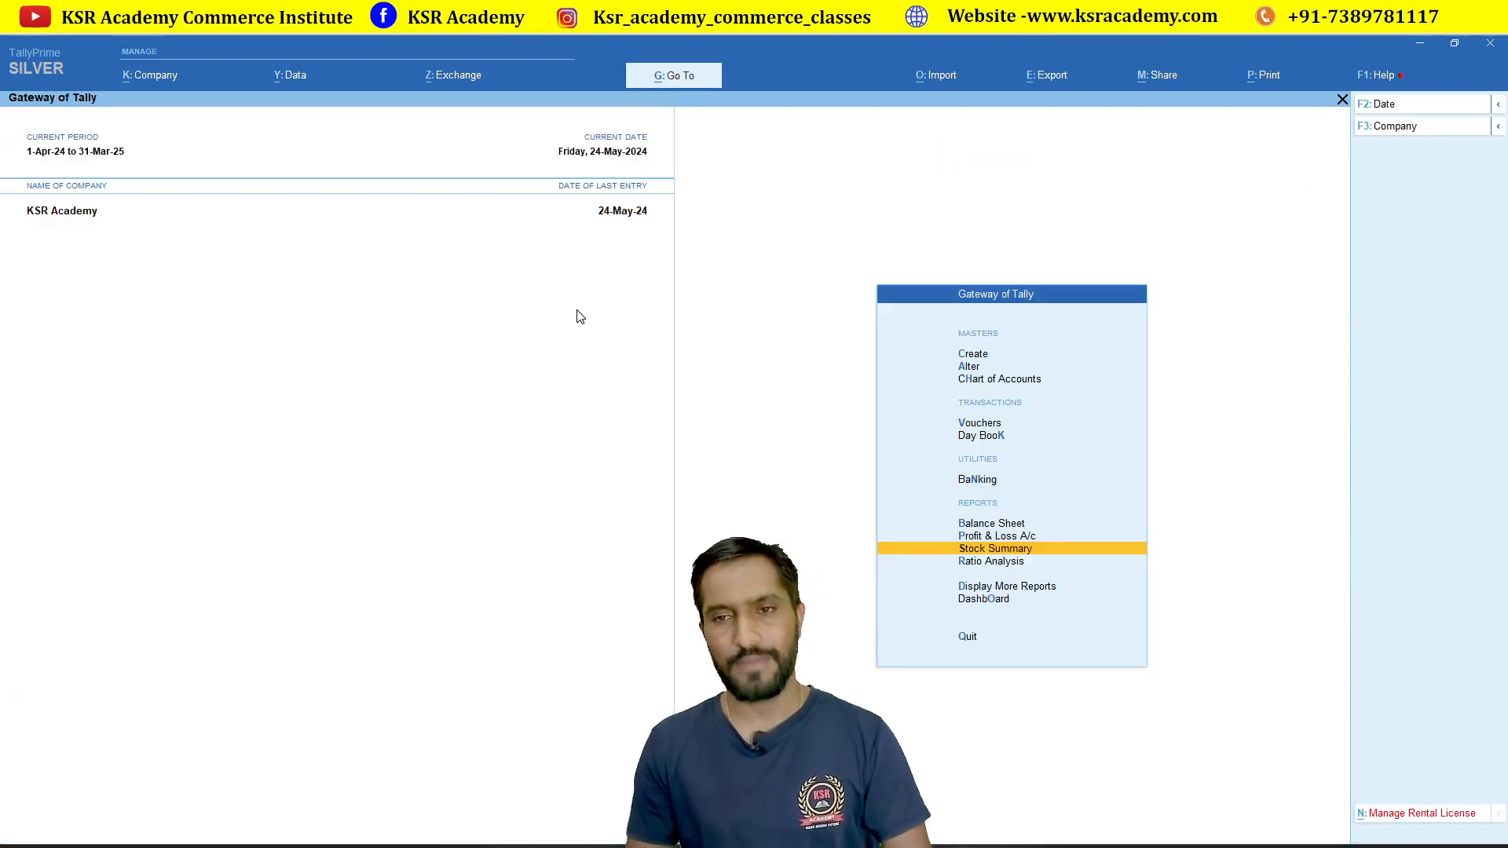
pyautogui.press('Up')
pyautogui.press('Up')
pyautogui.press('Up')
pyautogui.press('Up')
pyautogui.press('Up')
pyautogui.press('Return')
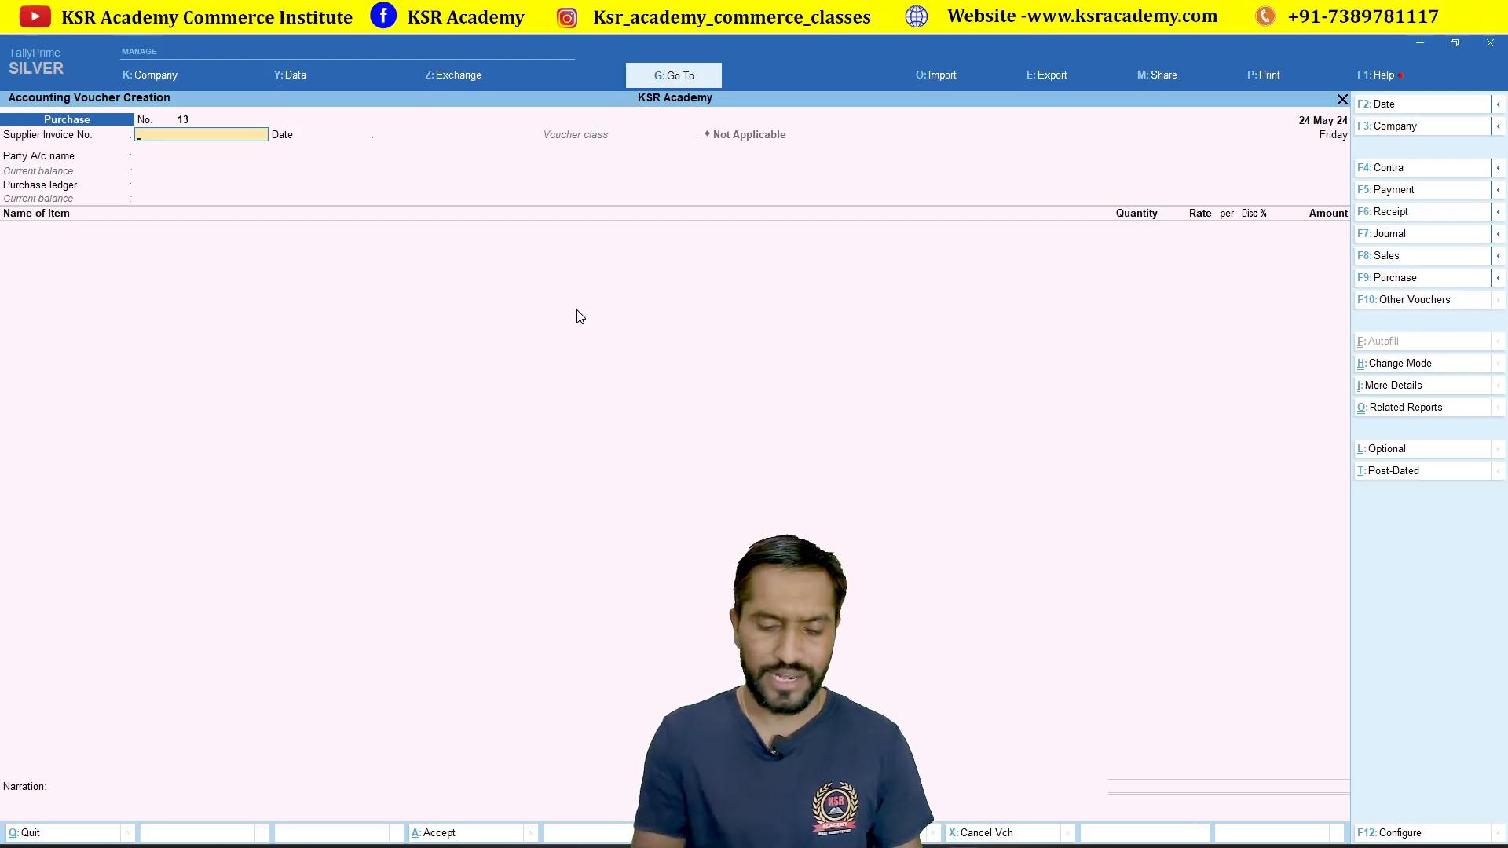
# Step: Start a Sales voucher of class Intra State Sales with SBI Bank as party account
pyautogui.press('F8')
pyautogui.press('Down')
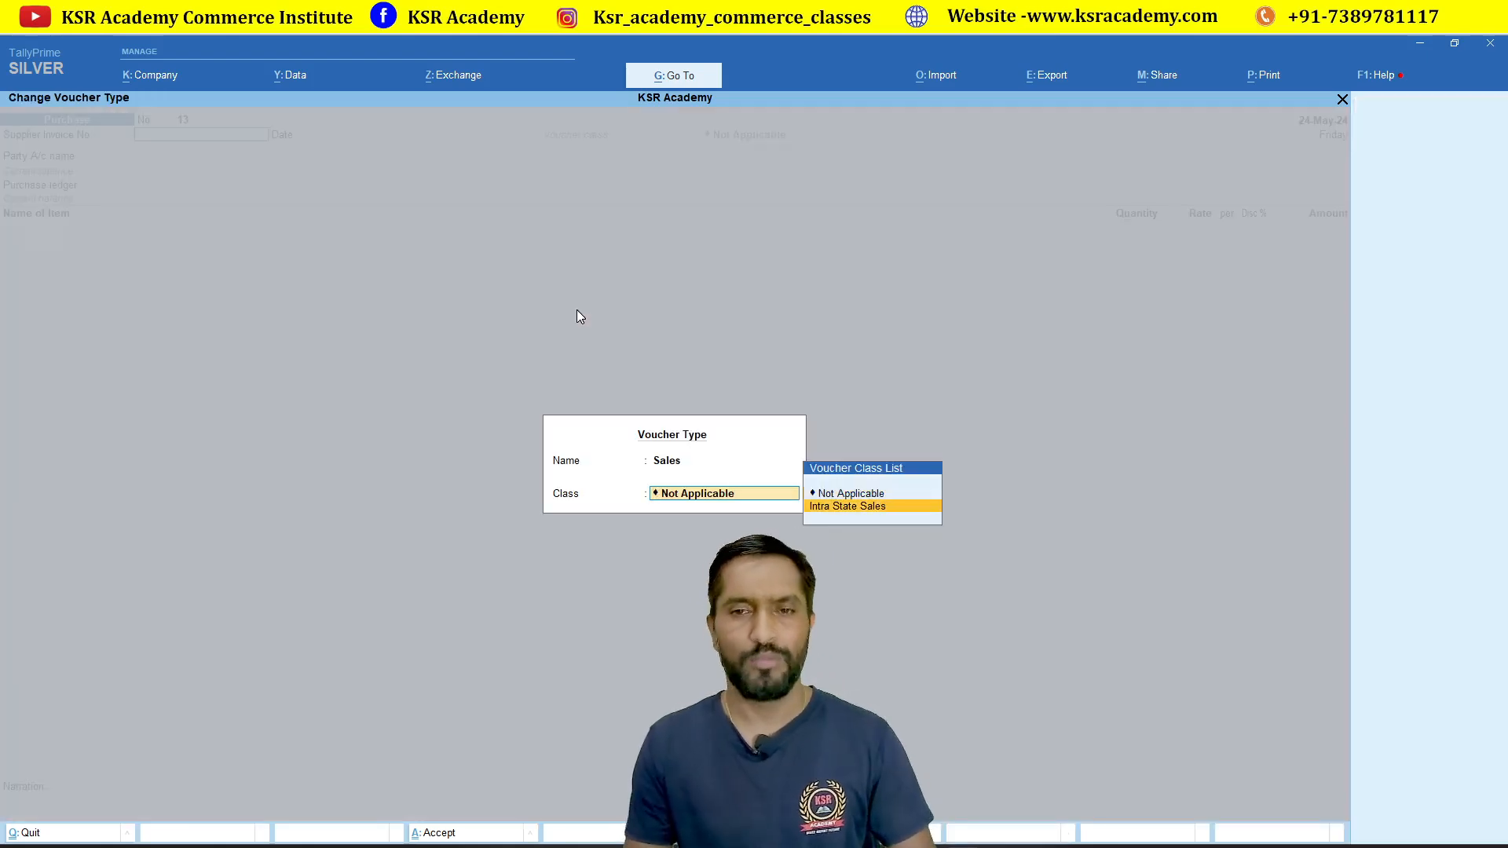
pyautogui.press('Return')
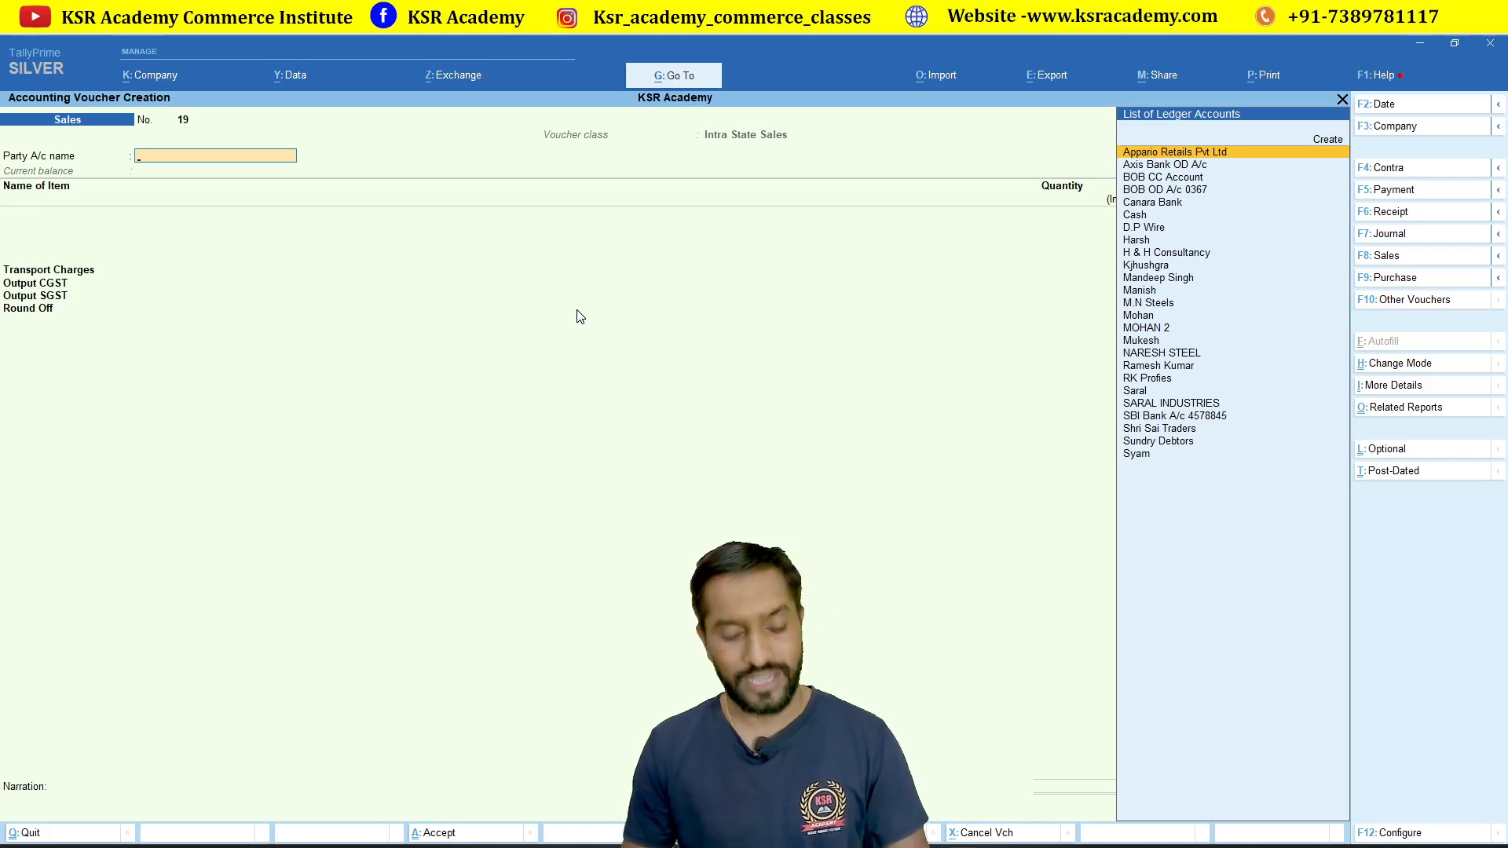
pyautogui.write('Ban')
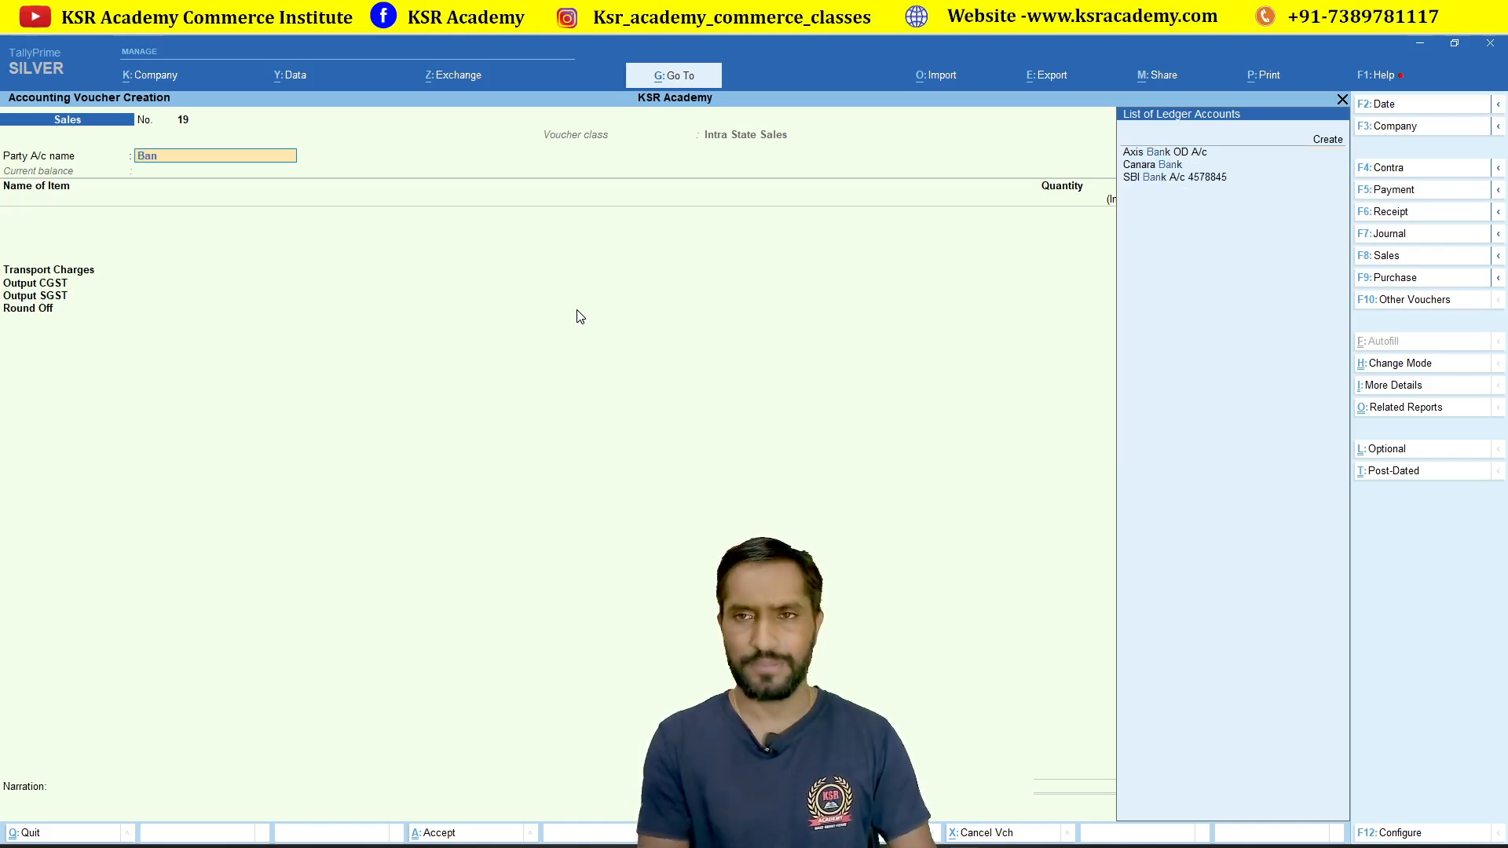
pyautogui.press('Down')
pyautogui.press('Down')
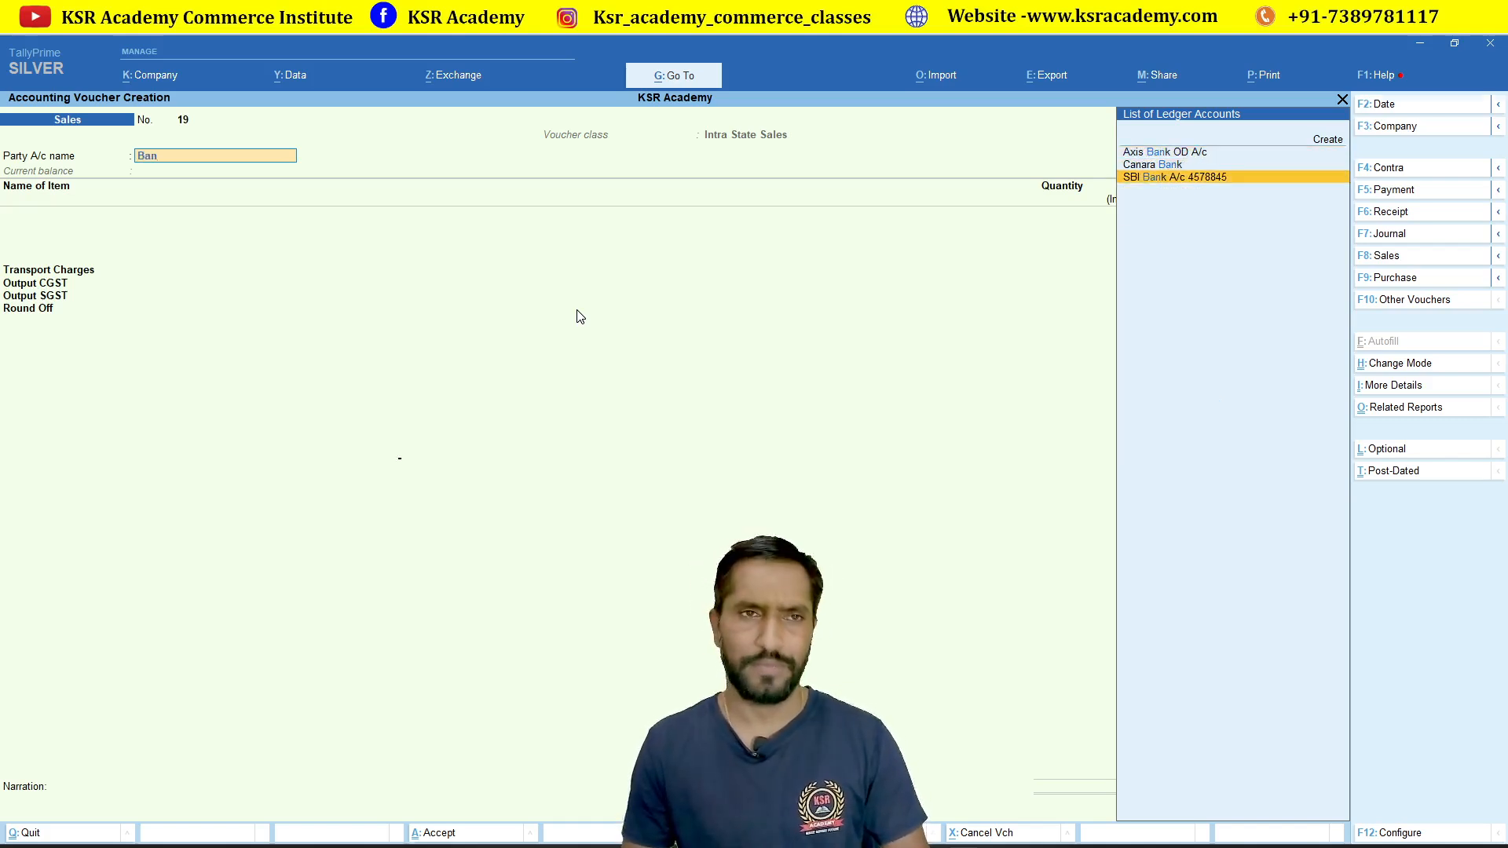
pyautogui.press('Return')
pyautogui.press('Return')
pyautogui.press('Return')
pyautogui.press('Return')
pyautogui.press('Return')
pyautogui.press('Return')
pyautogui.press('Return')
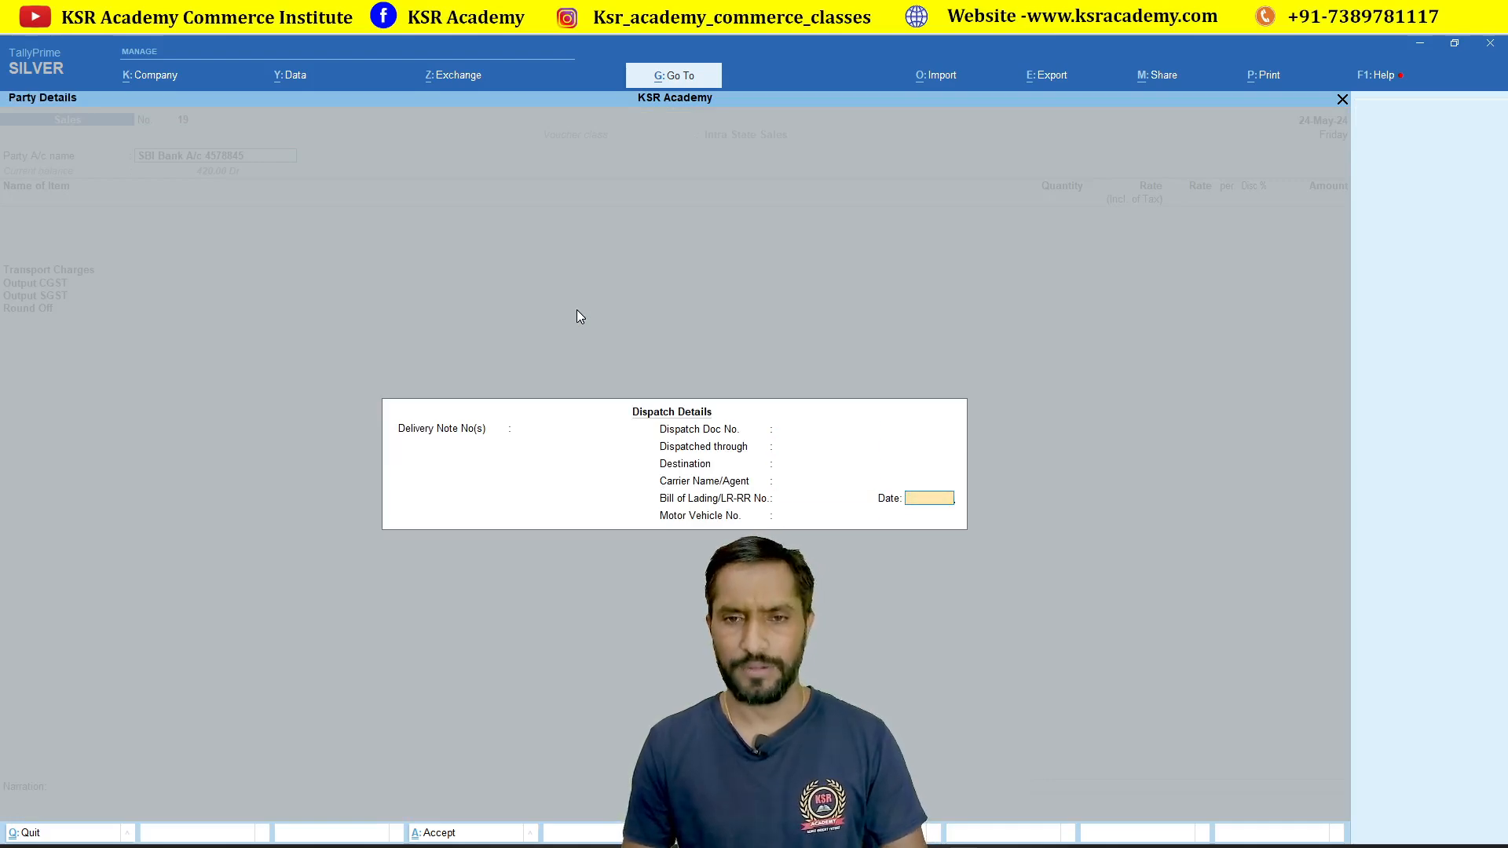
pyautogui.press('Return')
pyautogui.press('Return')
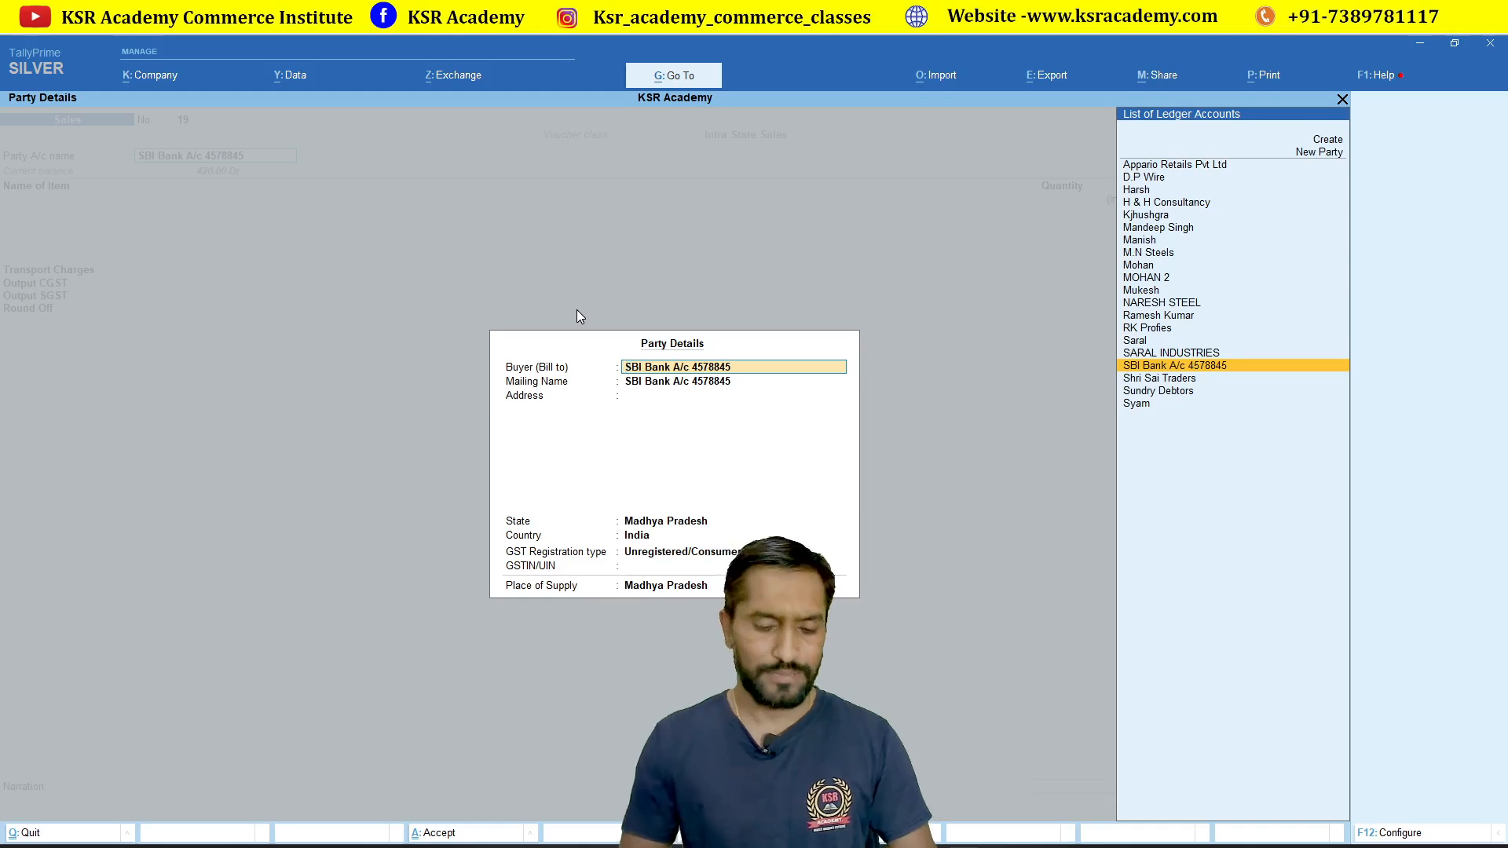
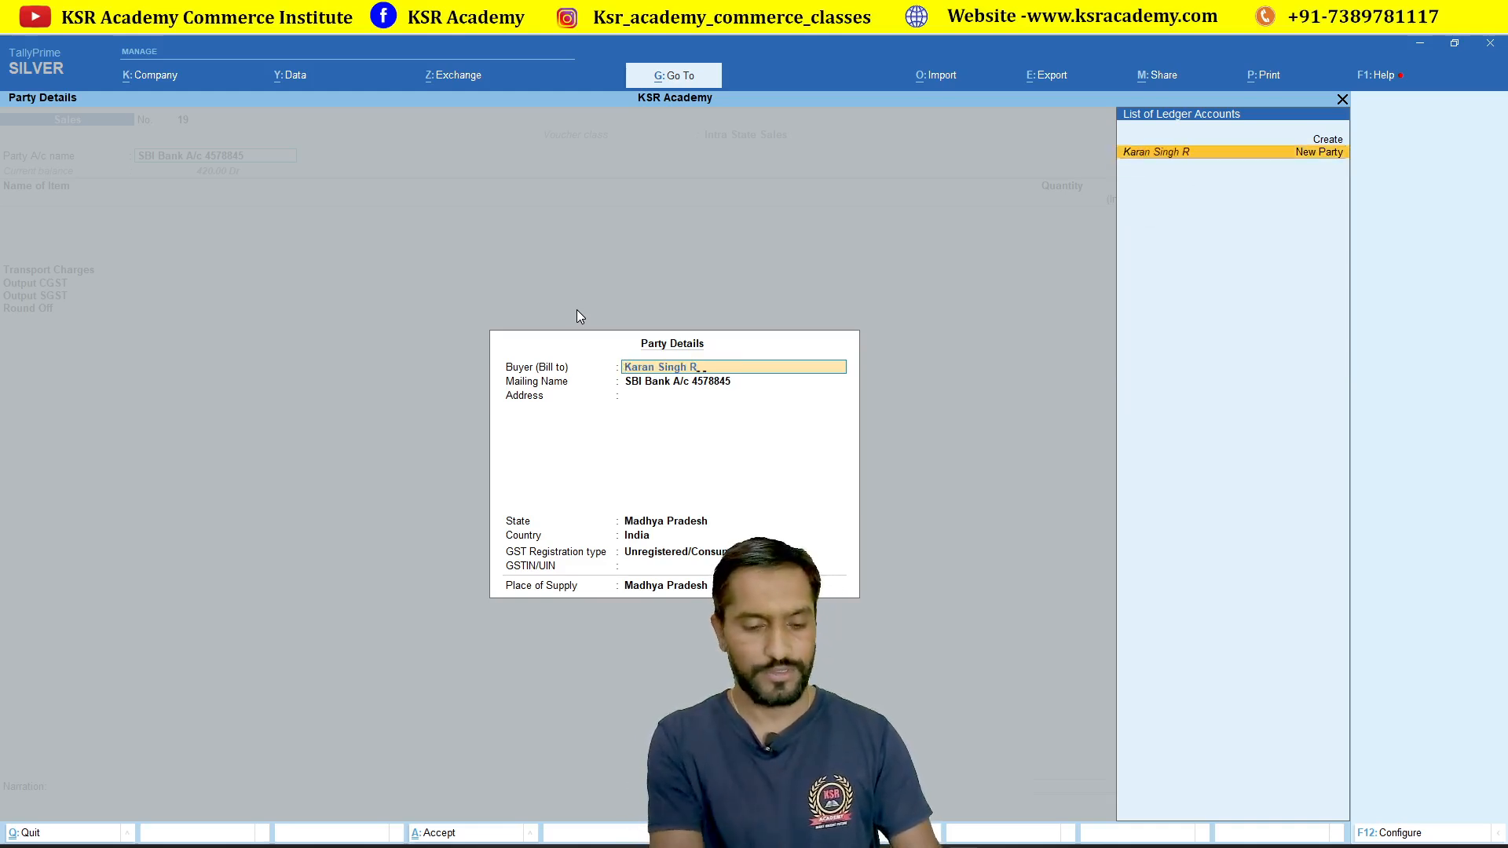
# Step: Enter the new buyer's name with address Indore and state Madhya Pradesh
pyautogui.press('Return')
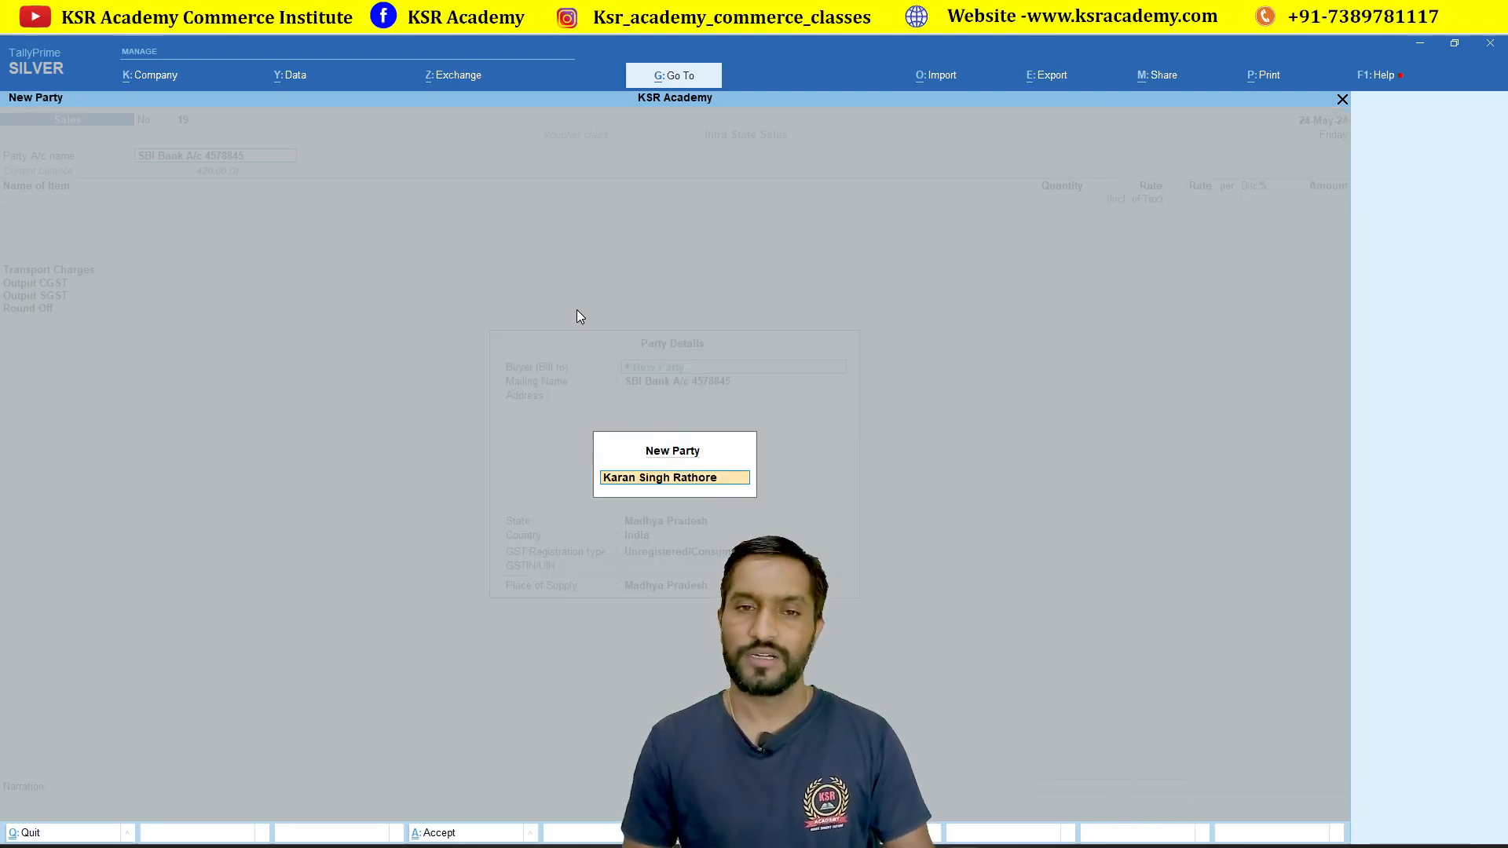
pyautogui.press('Return')
pyautogui.press('Return')
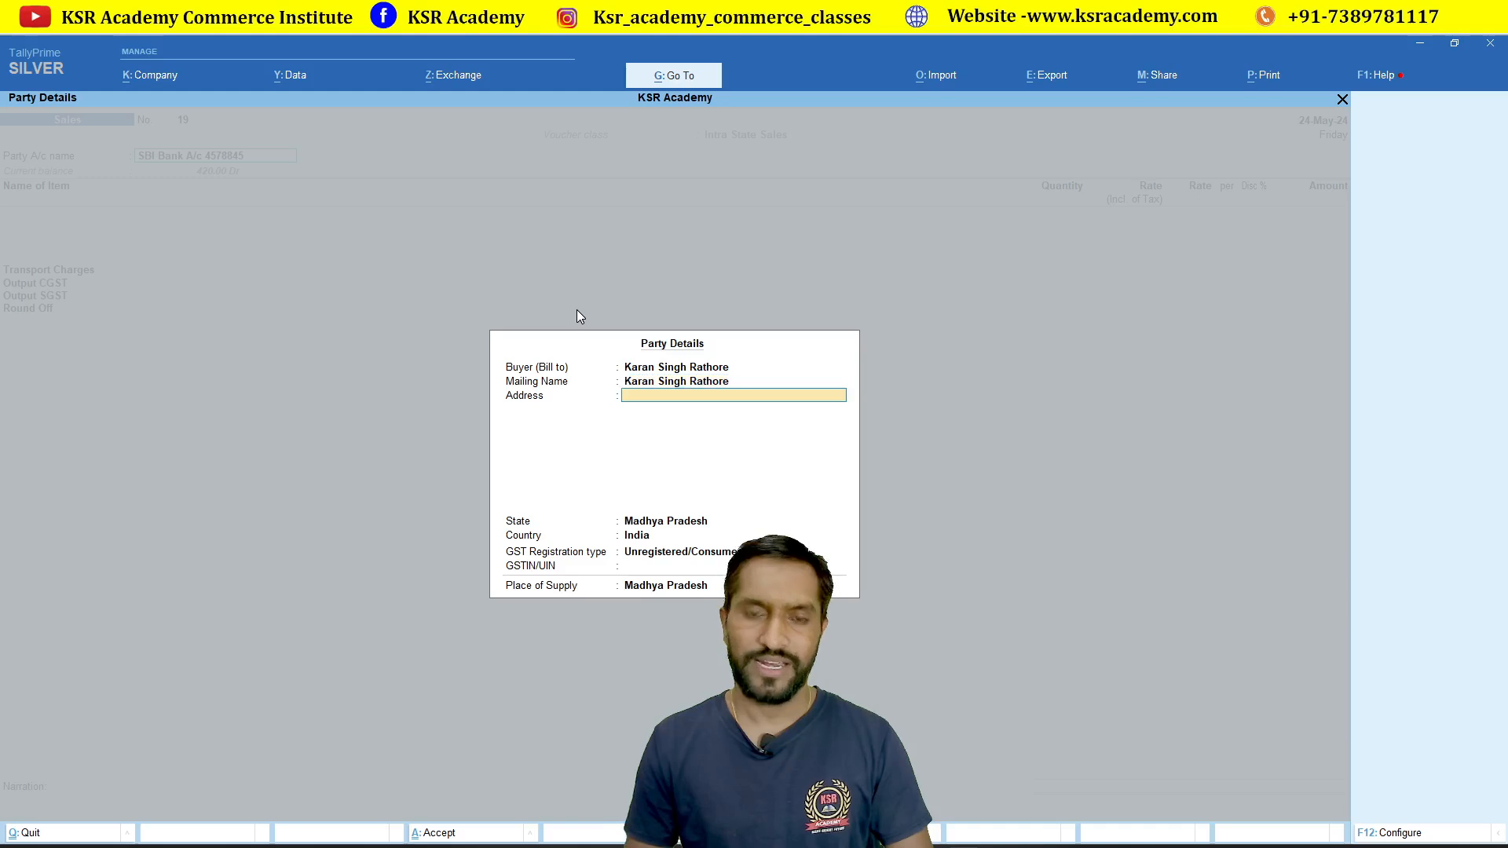
pyautogui.write('Indore')
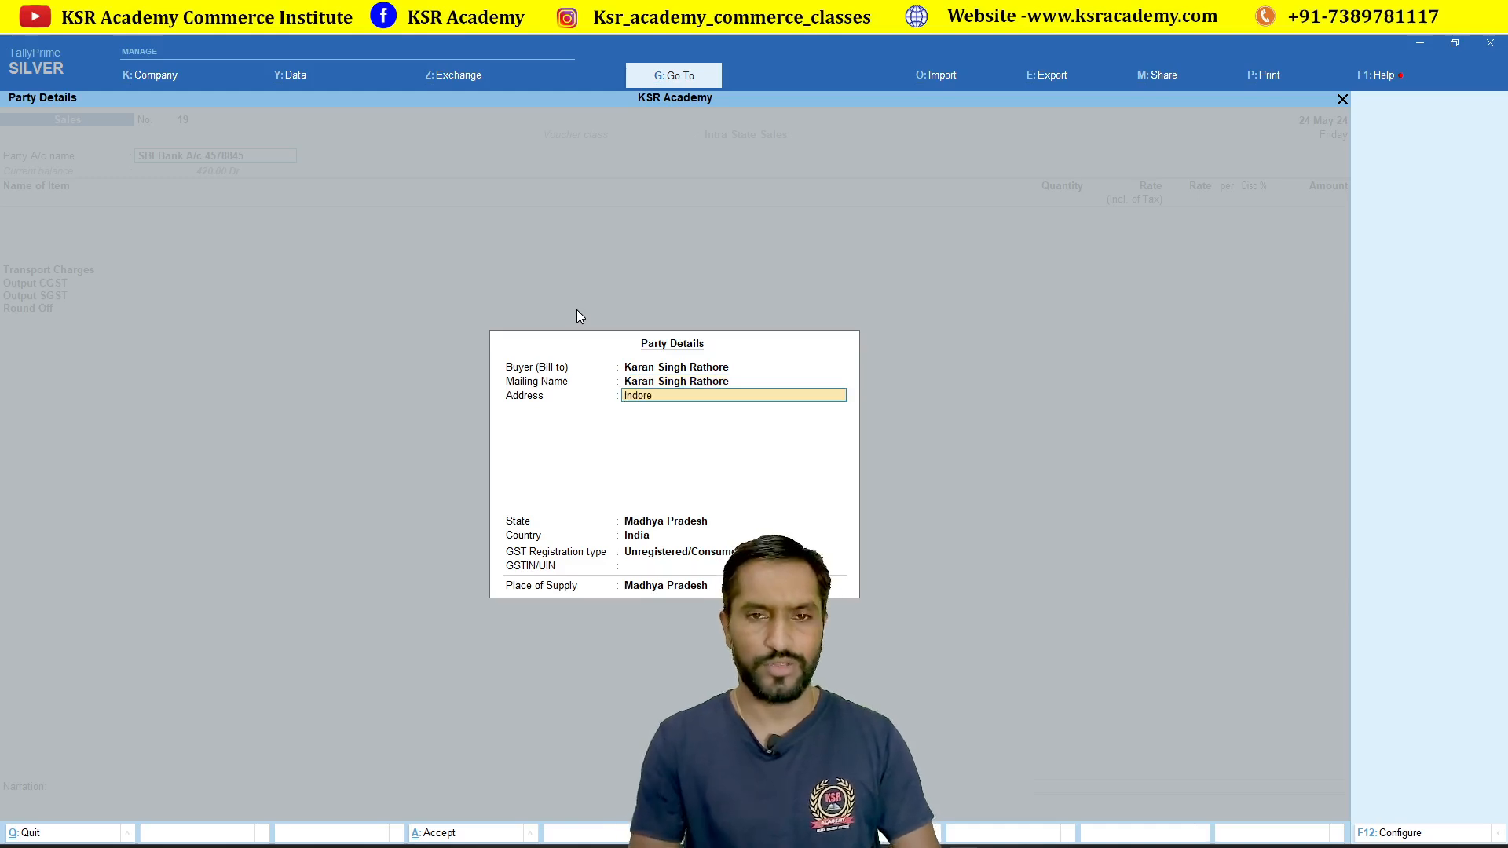
pyautogui.press('Return')
pyautogui.press('Return')
pyautogui.press('Return')
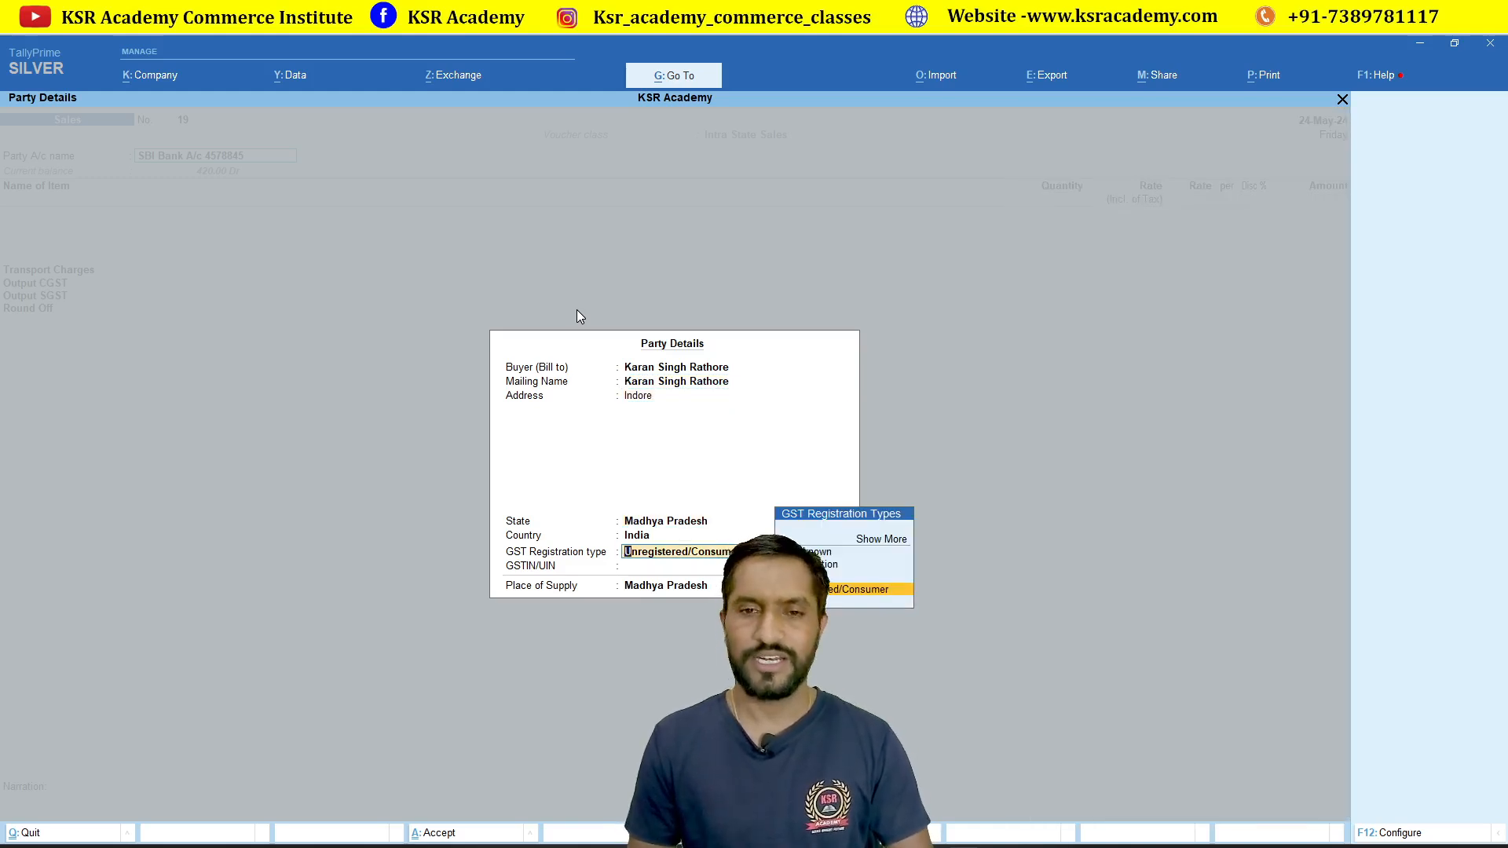
pyautogui.press('Return')
pyautogui.press('Return')
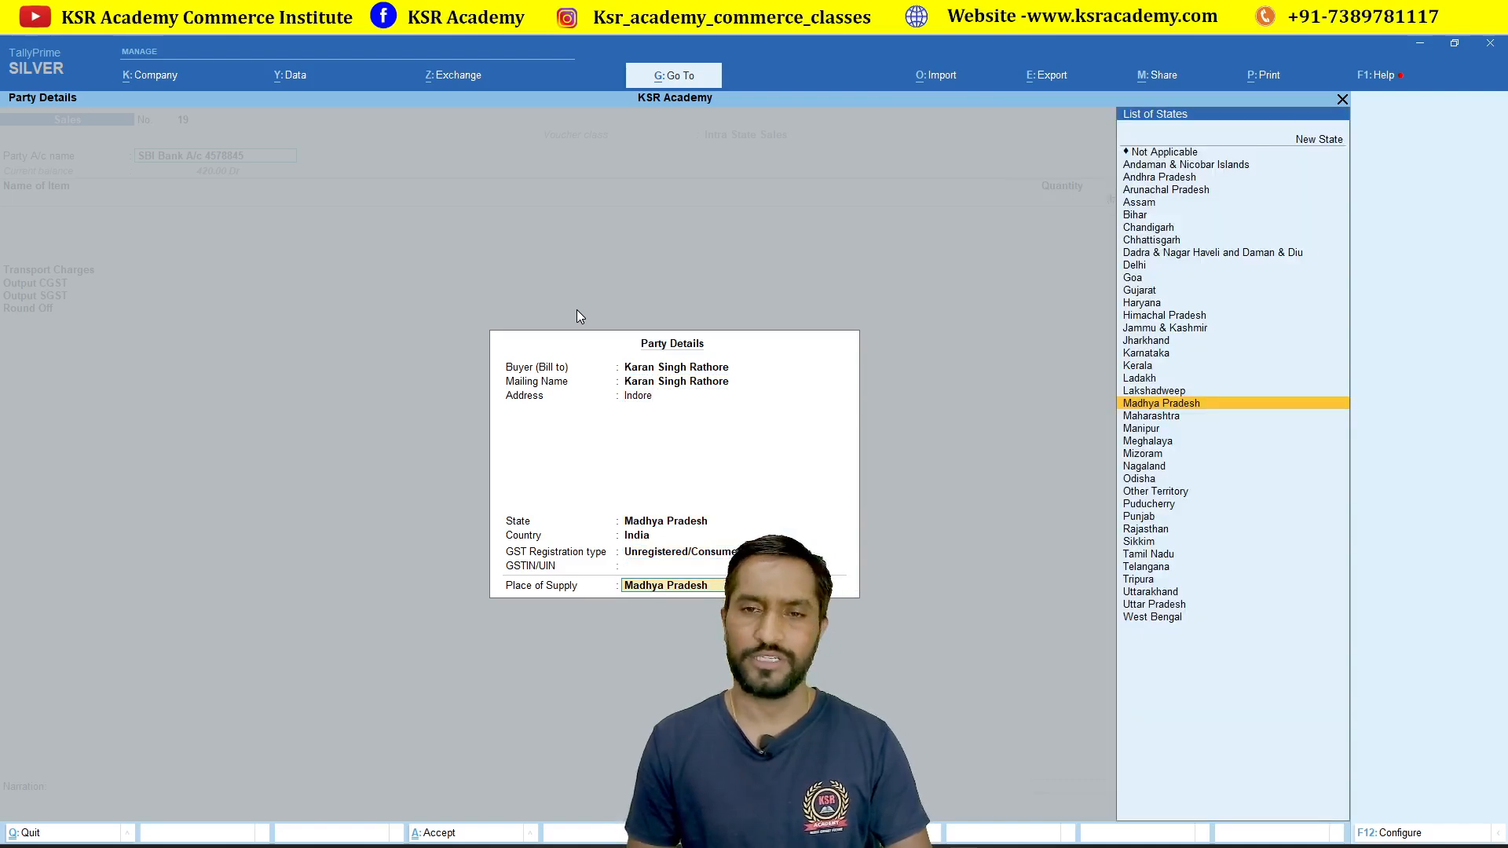
pyautogui.press('Return')
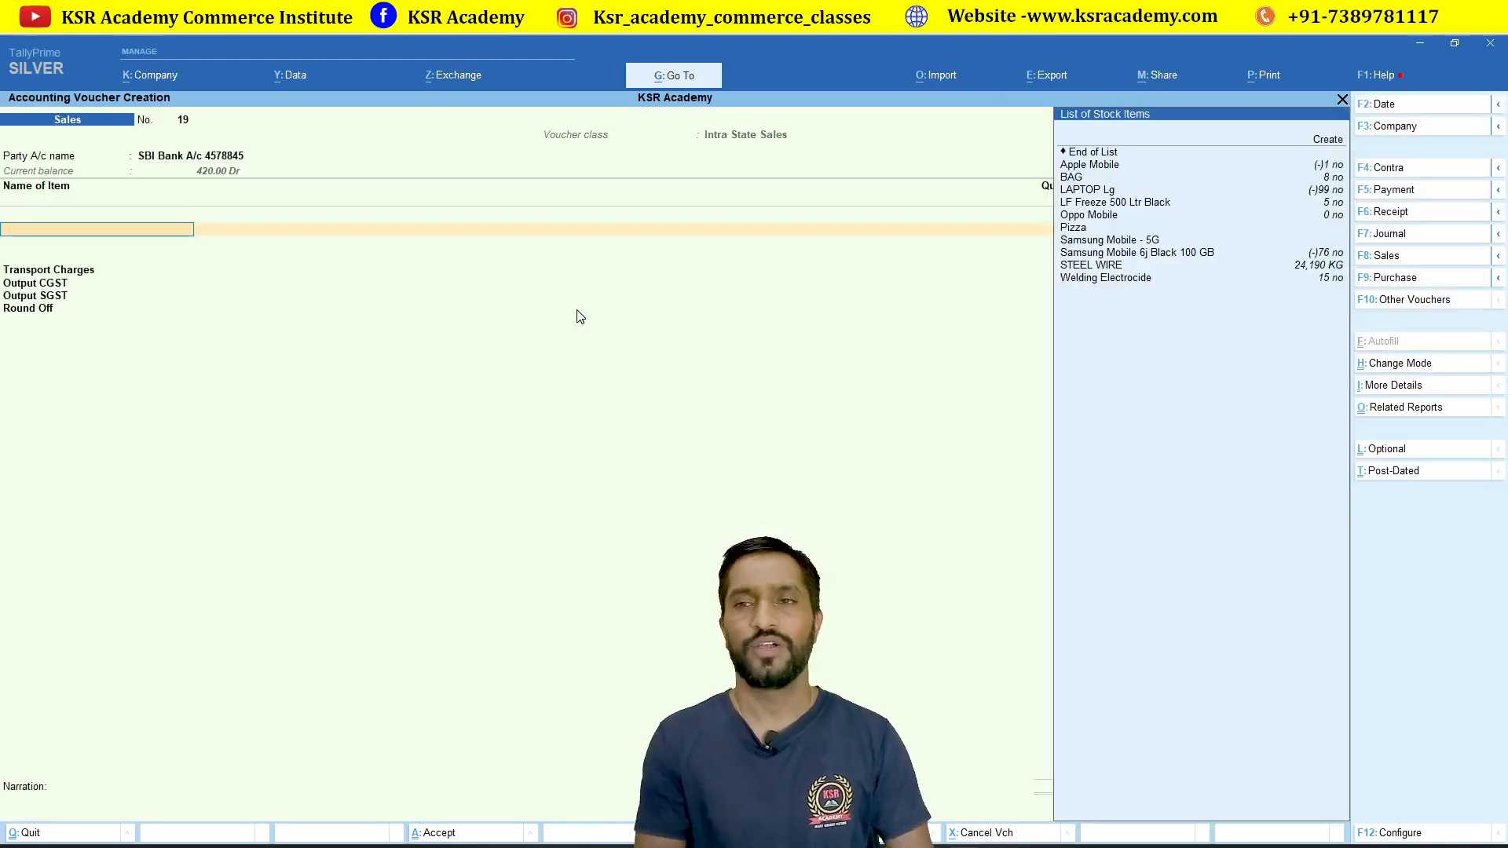
# Step: Sell 1 no of Samsung Mobile 6j Black 100 GB from IndoreFase -1, batch 4578454, at 18,000 tax-inclusive
pyautogui.press('Down')
pyautogui.press('Down')
pyautogui.press('Down')
pyautogui.press('Down')
pyautogui.press('Down')
pyautogui.press('Down')
pyautogui.press('Down')
pyautogui.press('Down')
pyautogui.press('Down')
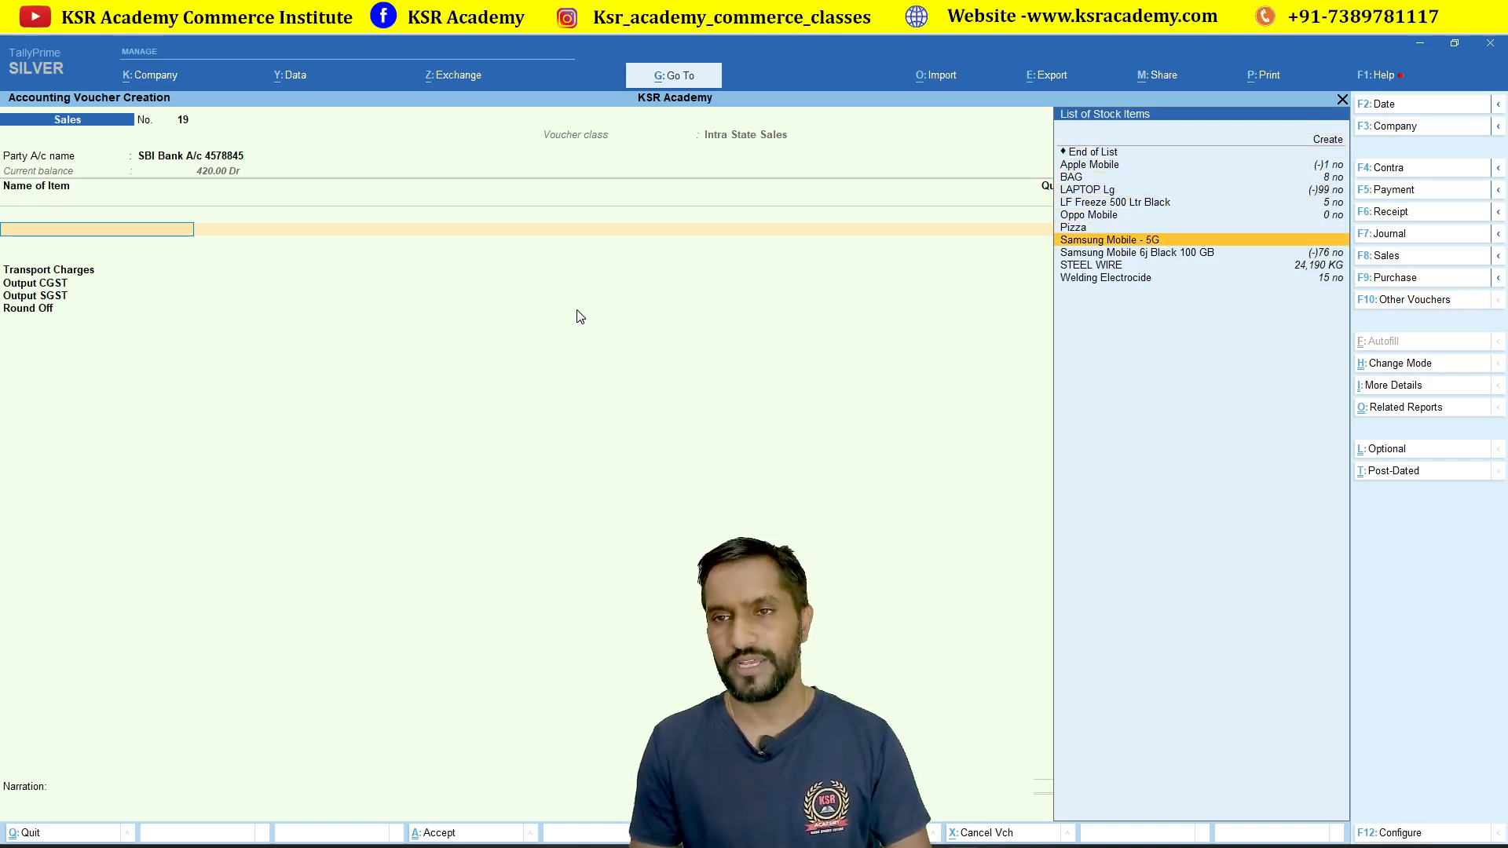
pyautogui.press('Return')
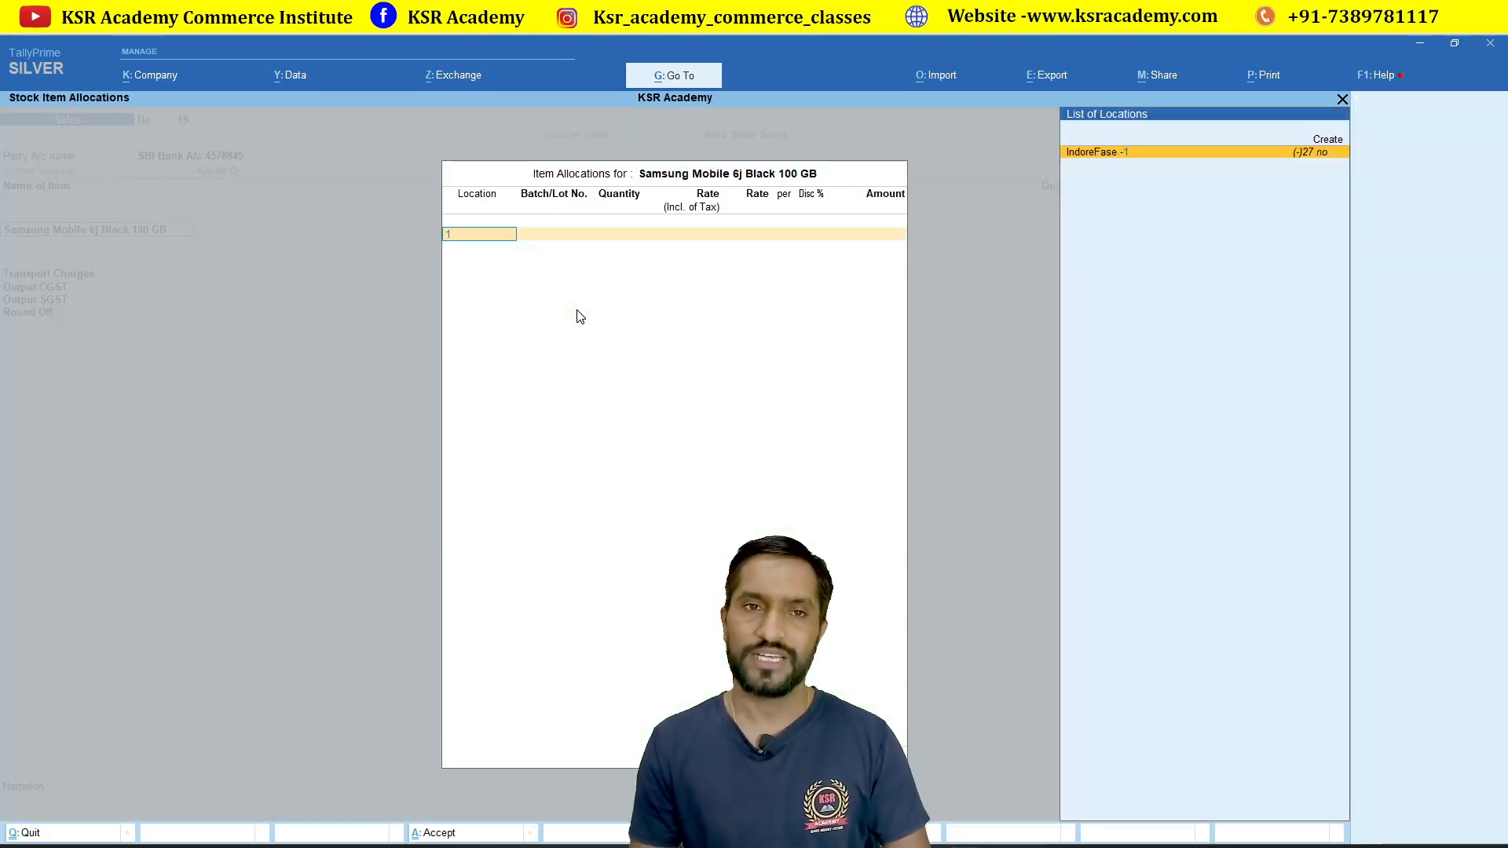
pyautogui.press('Return')
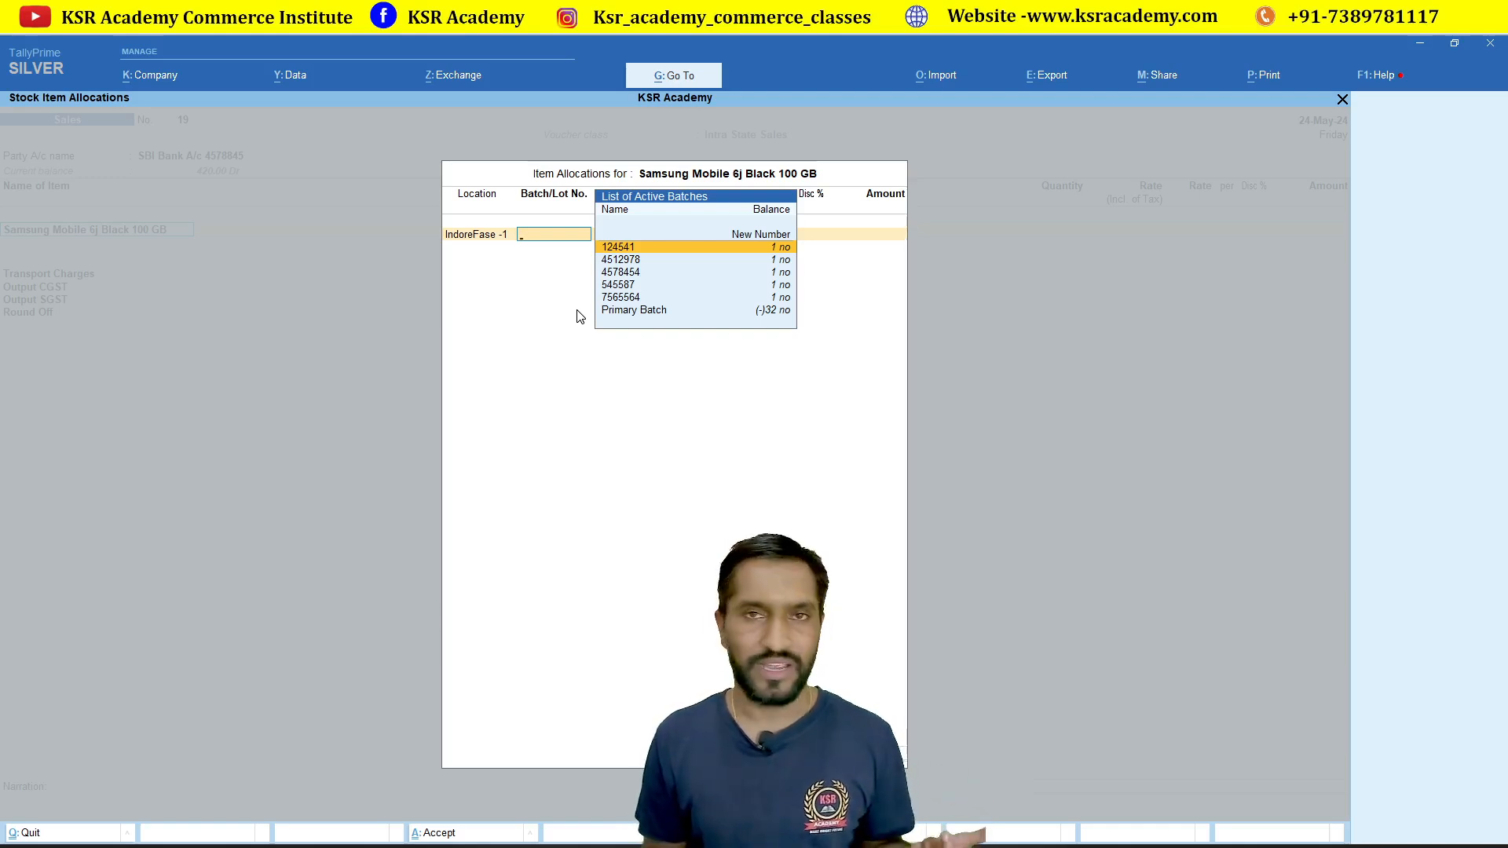
pyautogui.press('Down')
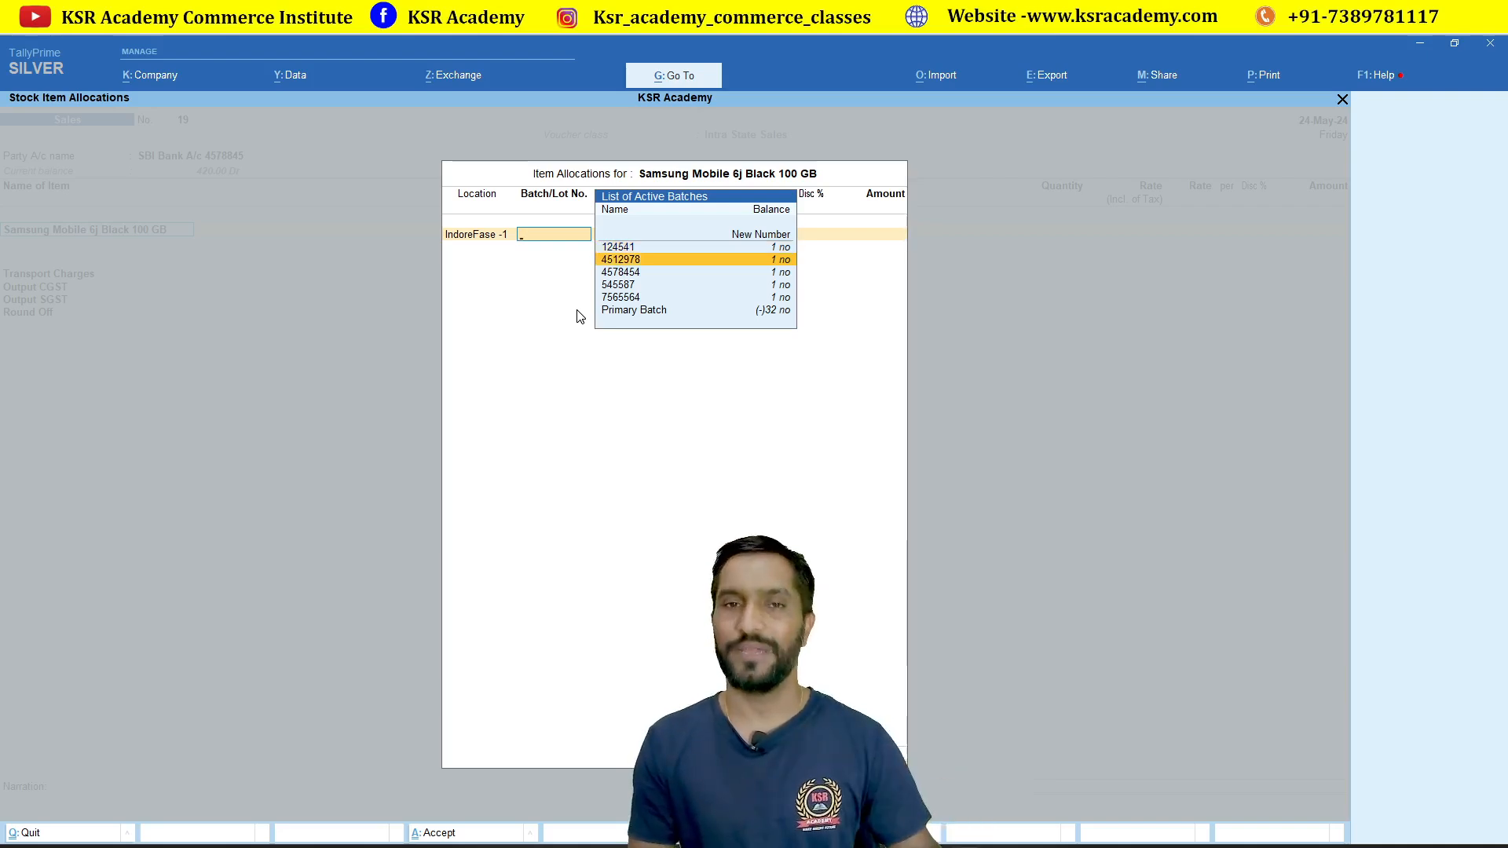
pyautogui.press('Down')
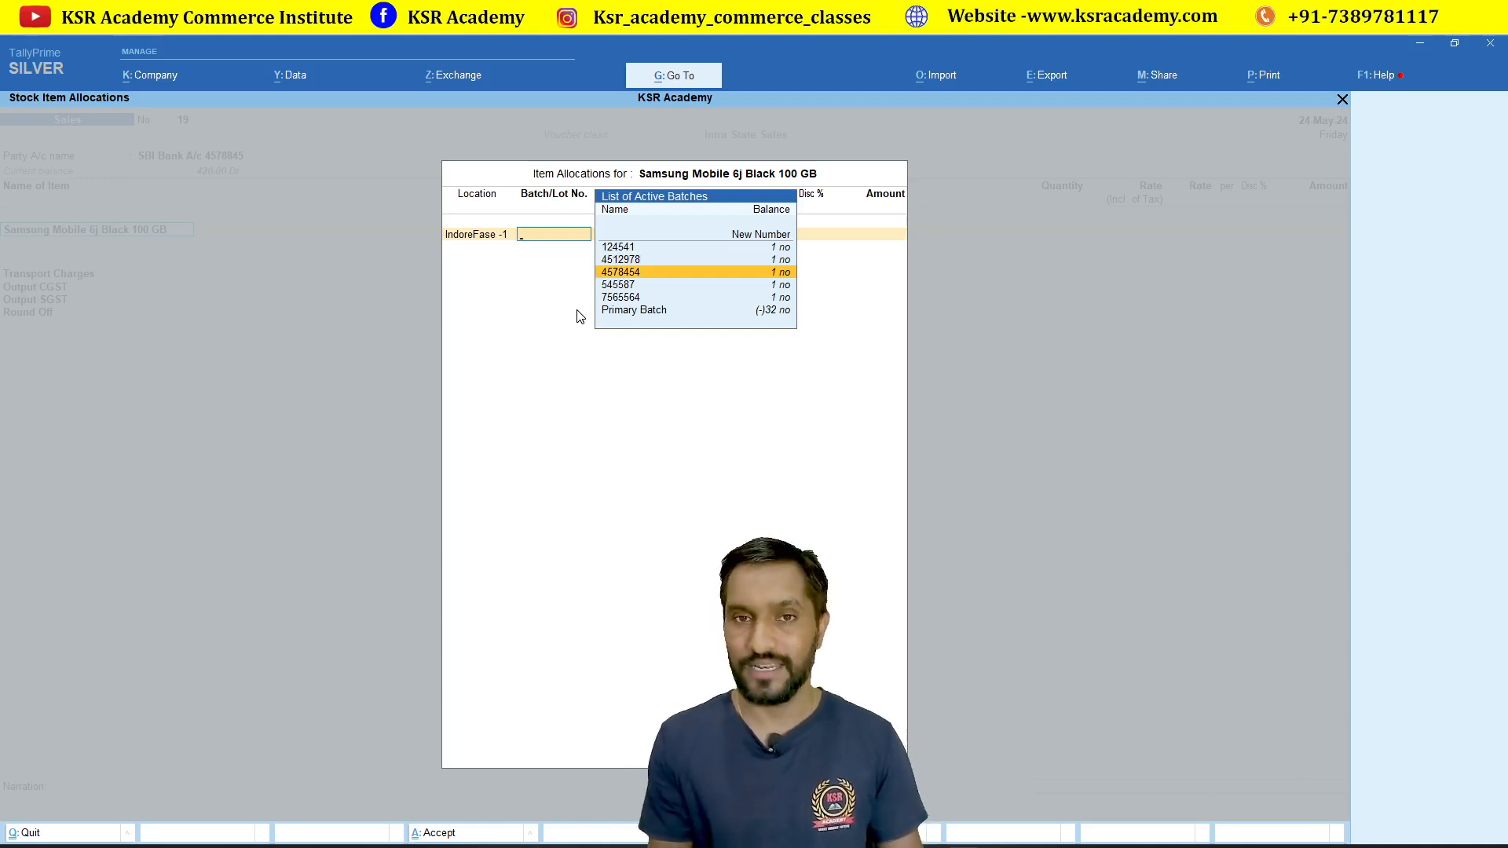
pyautogui.press('Return')
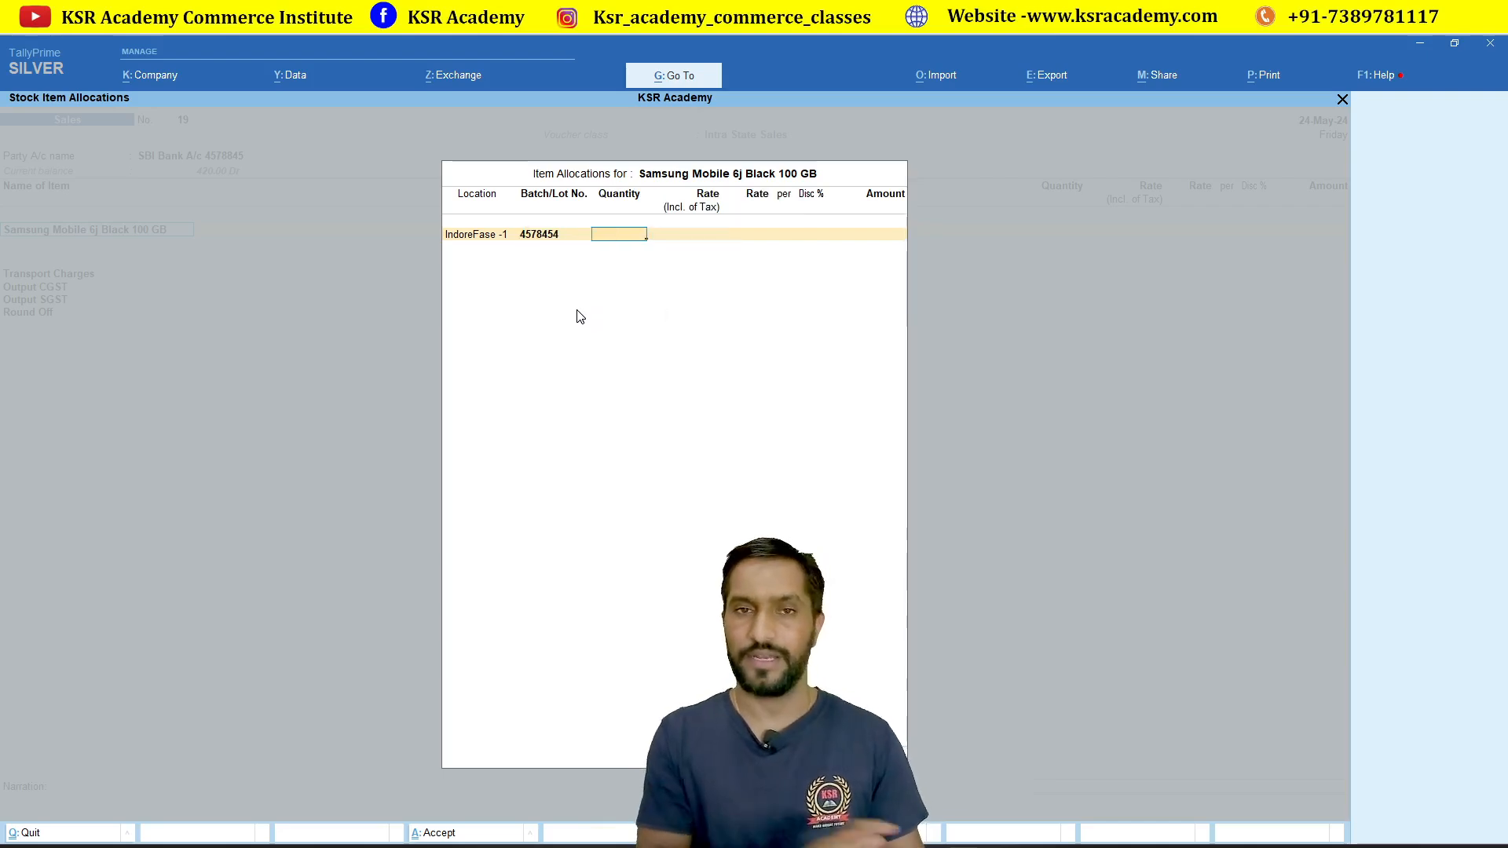
pyautogui.write('1')
pyautogui.press('Return')
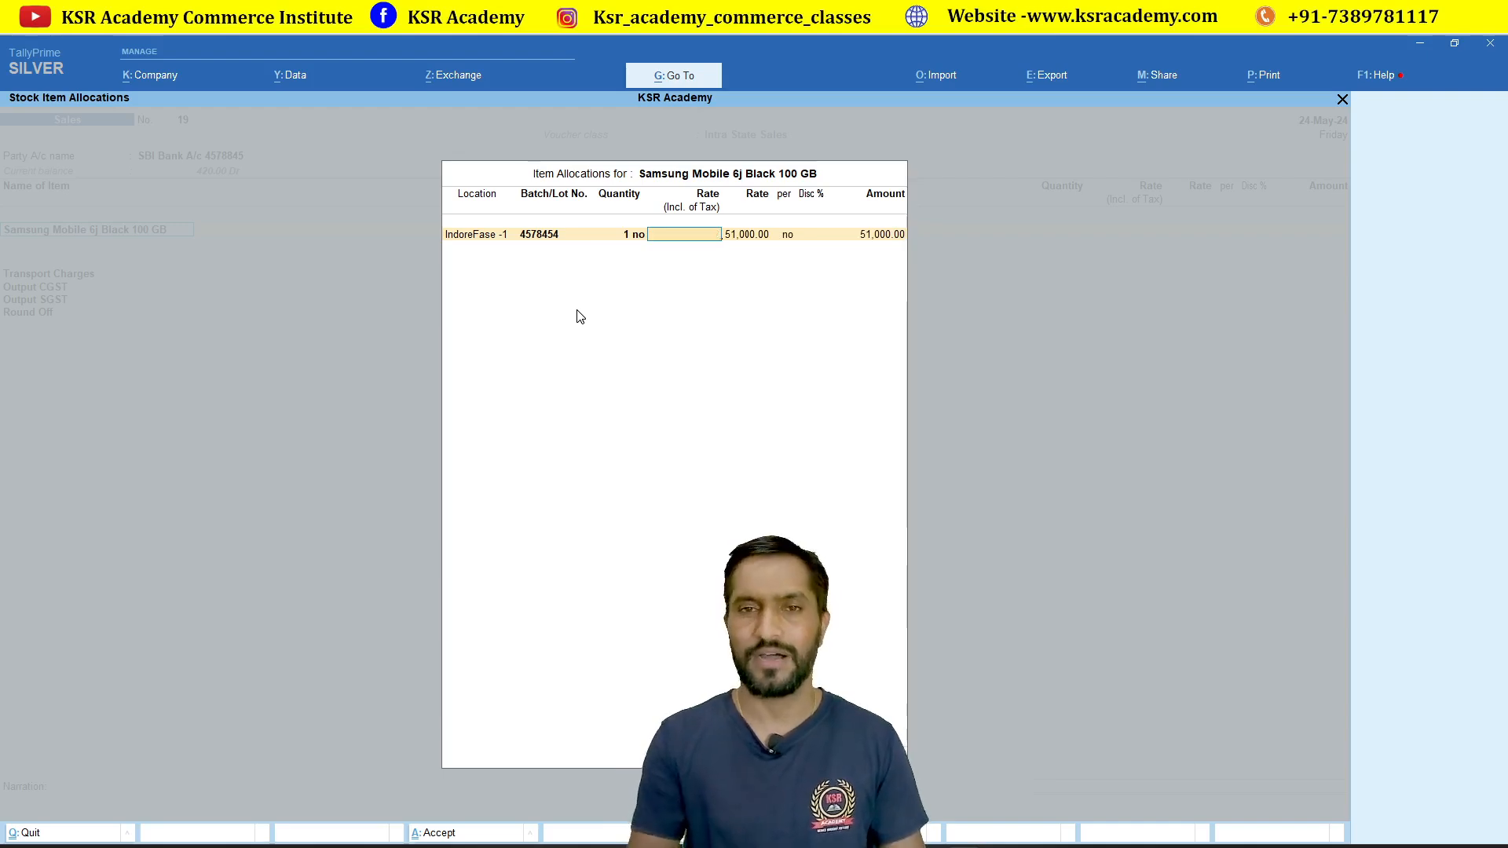
pyautogui.write('18000')
pyautogui.press('Return')
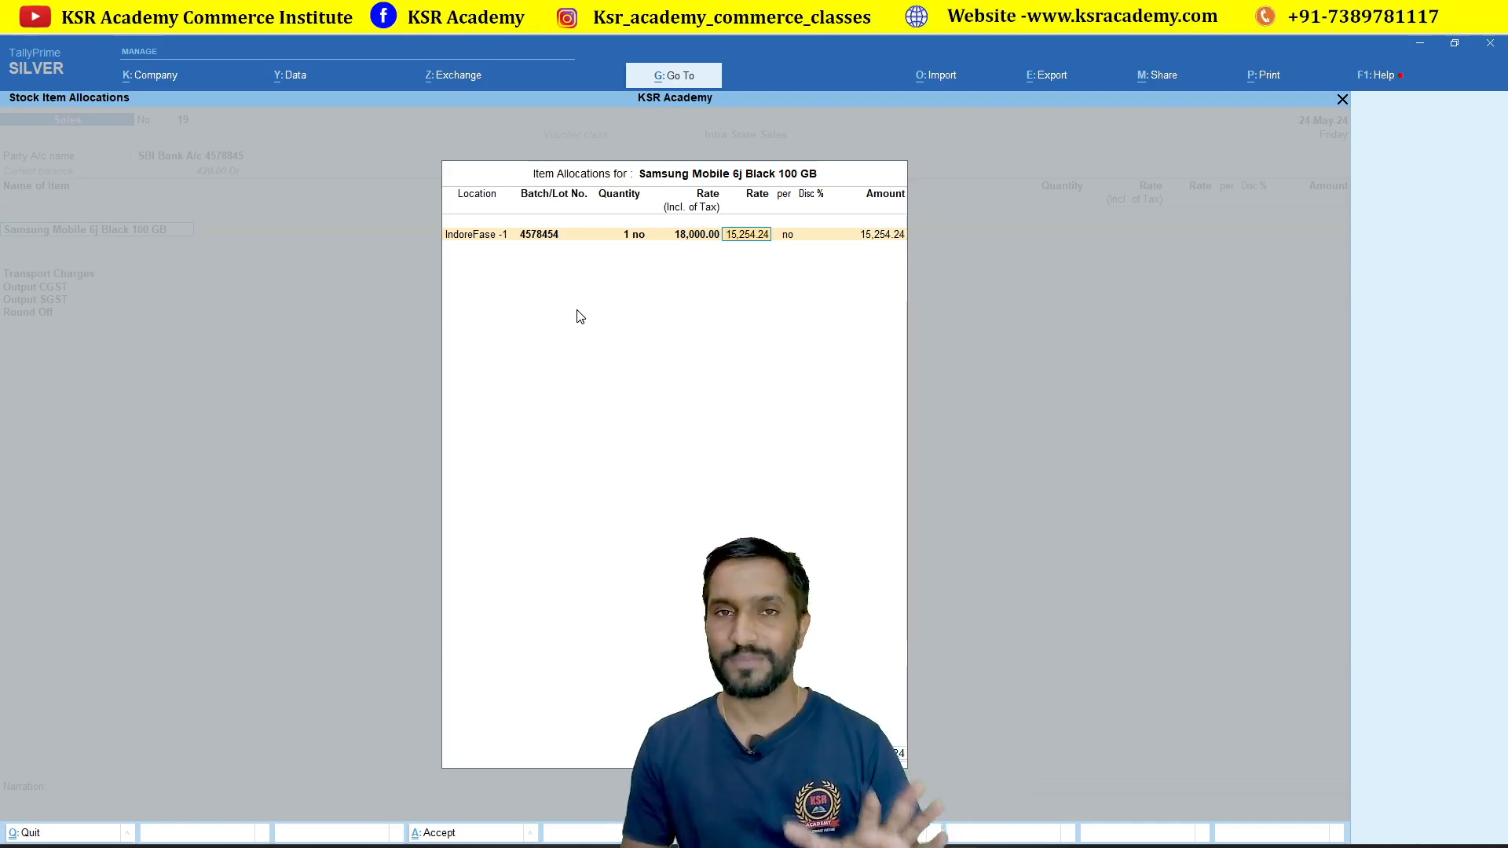
pyautogui.press('Return')
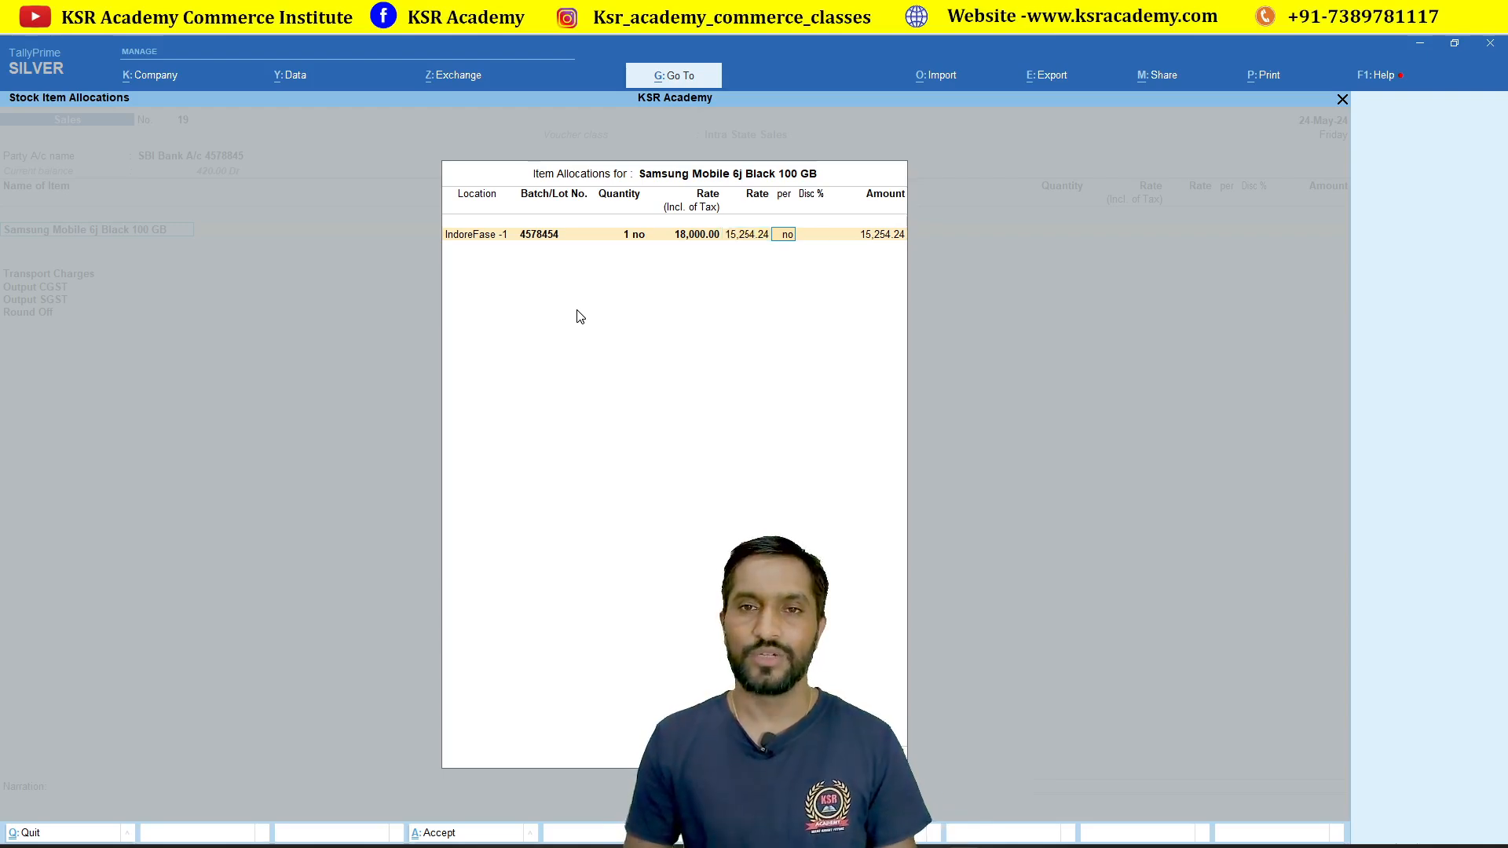
pyautogui.press('Return')
pyautogui.press('Return')
pyautogui.press('Return')
pyautogui.press('Return')
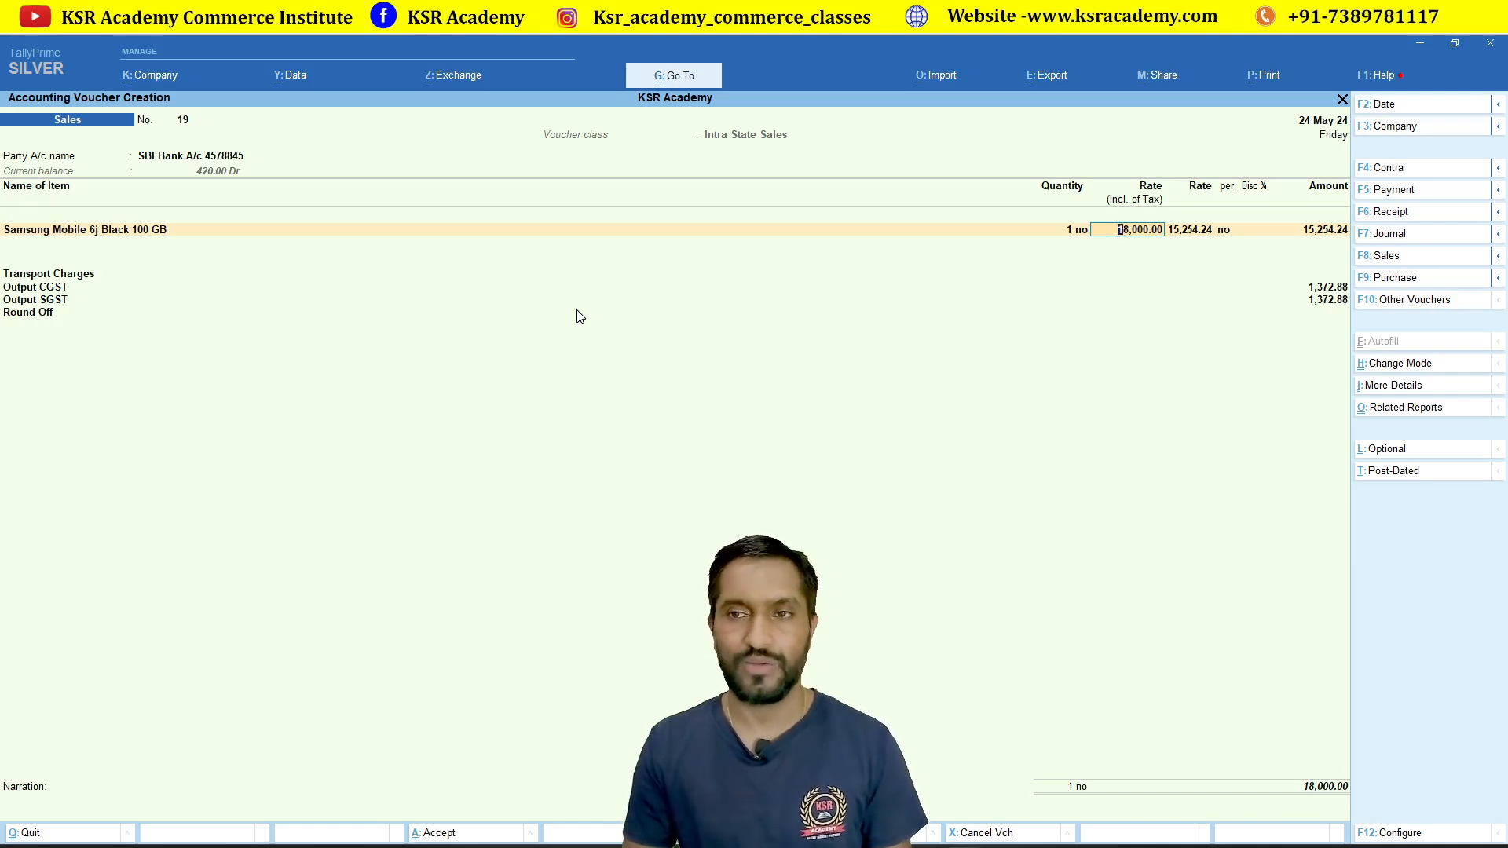
# Step: Skip transport charges, allocate the 18,000 to Cheque/DD and save sales voucher 19
pyautogui.press('Return')
pyautogui.press('Return')
pyautogui.press('Return')
pyautogui.press('Return')
pyautogui.press('Return')
pyautogui.press('Return')
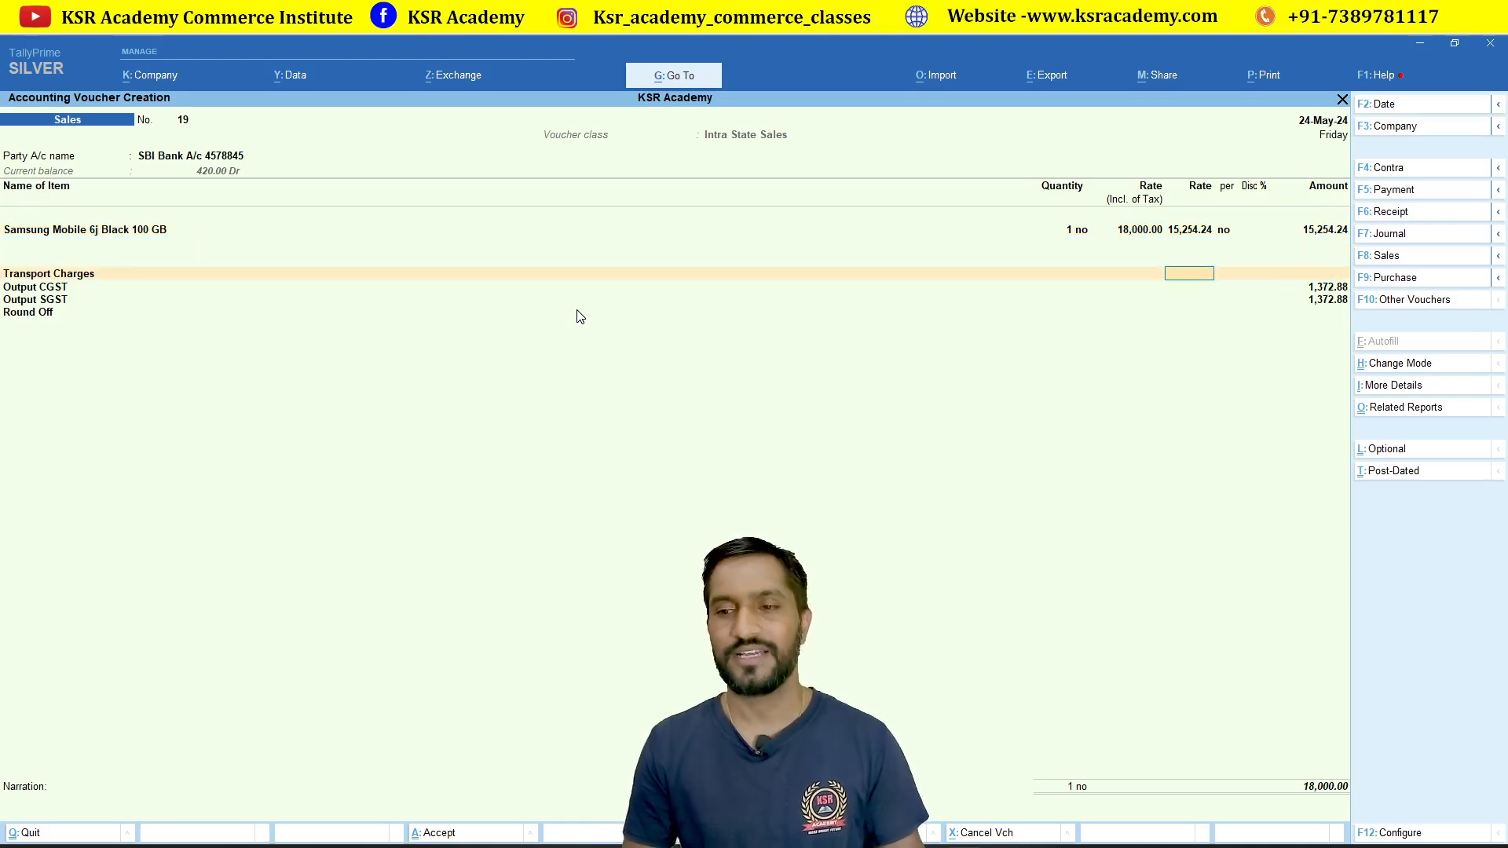
pyautogui.press('Return')
pyautogui.press('Return')
pyautogui.press('Return')
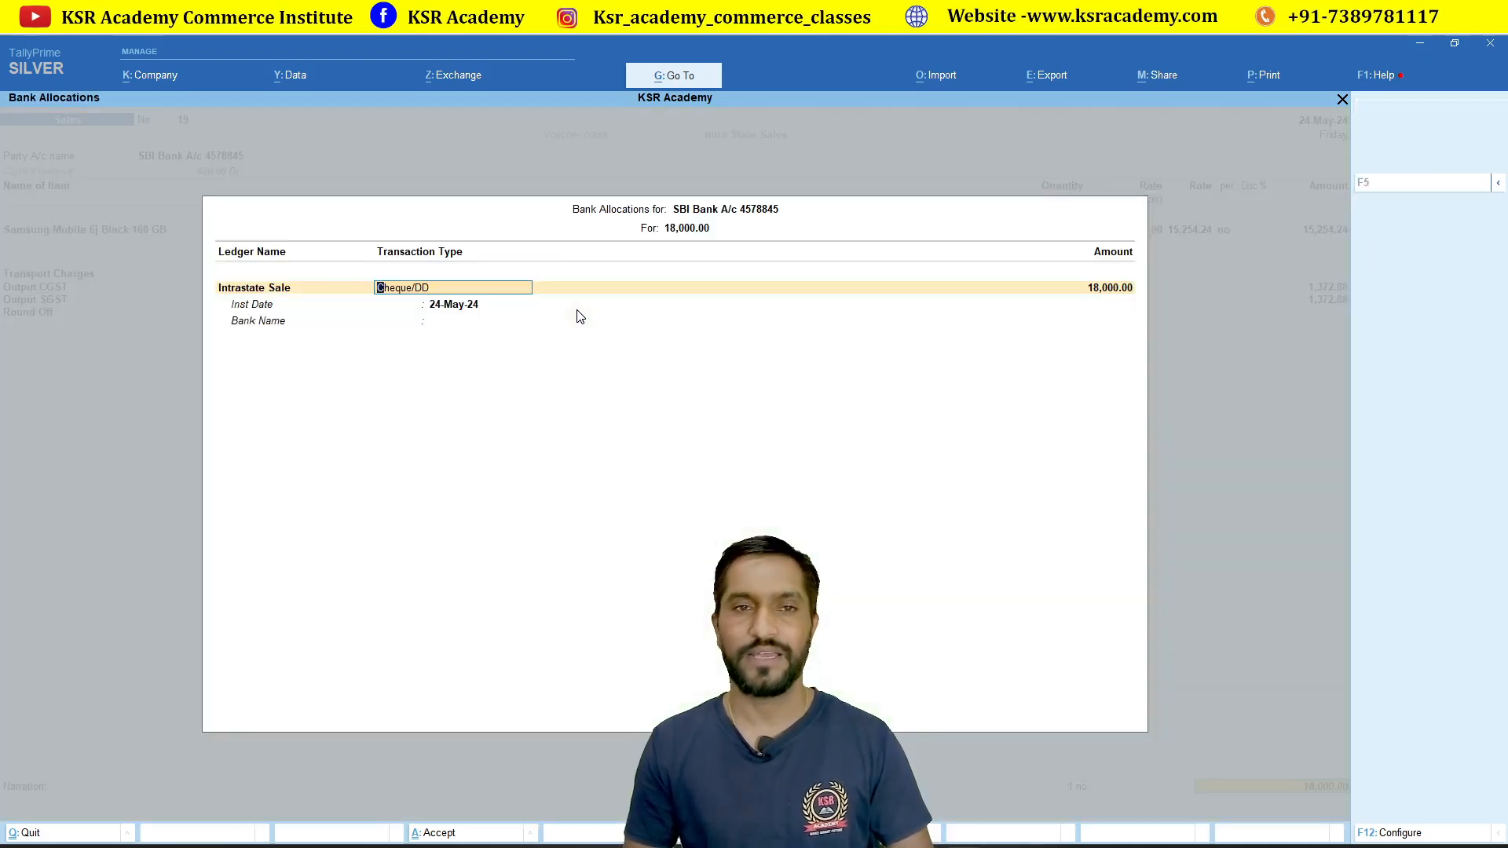
pyautogui.press('Return')
pyautogui.press('Return')
pyautogui.press('Return')
pyautogui.press('Return')
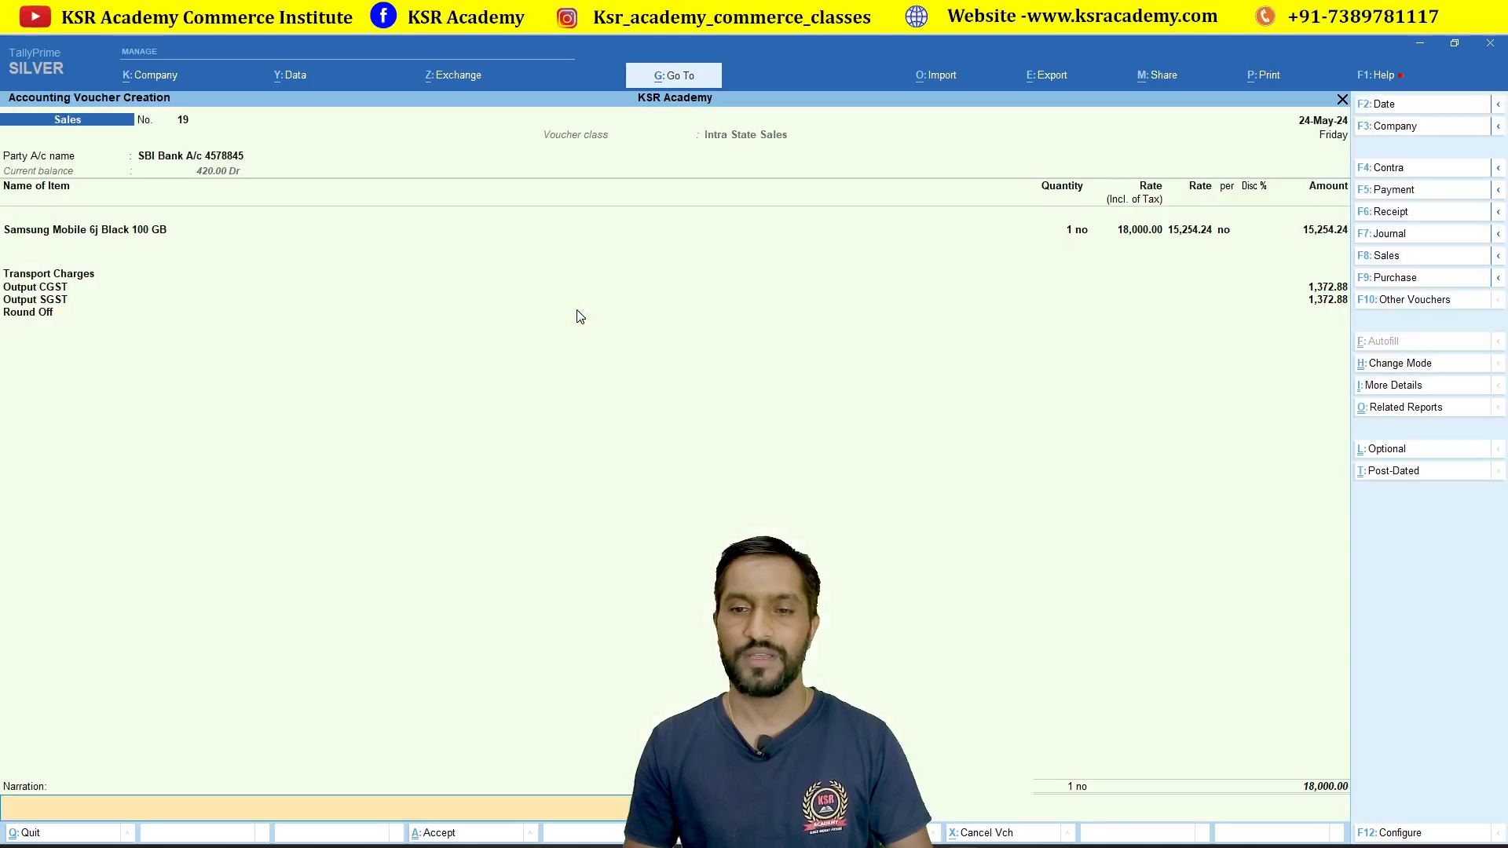
pyautogui.press('Return')
pyautogui.press('Return')
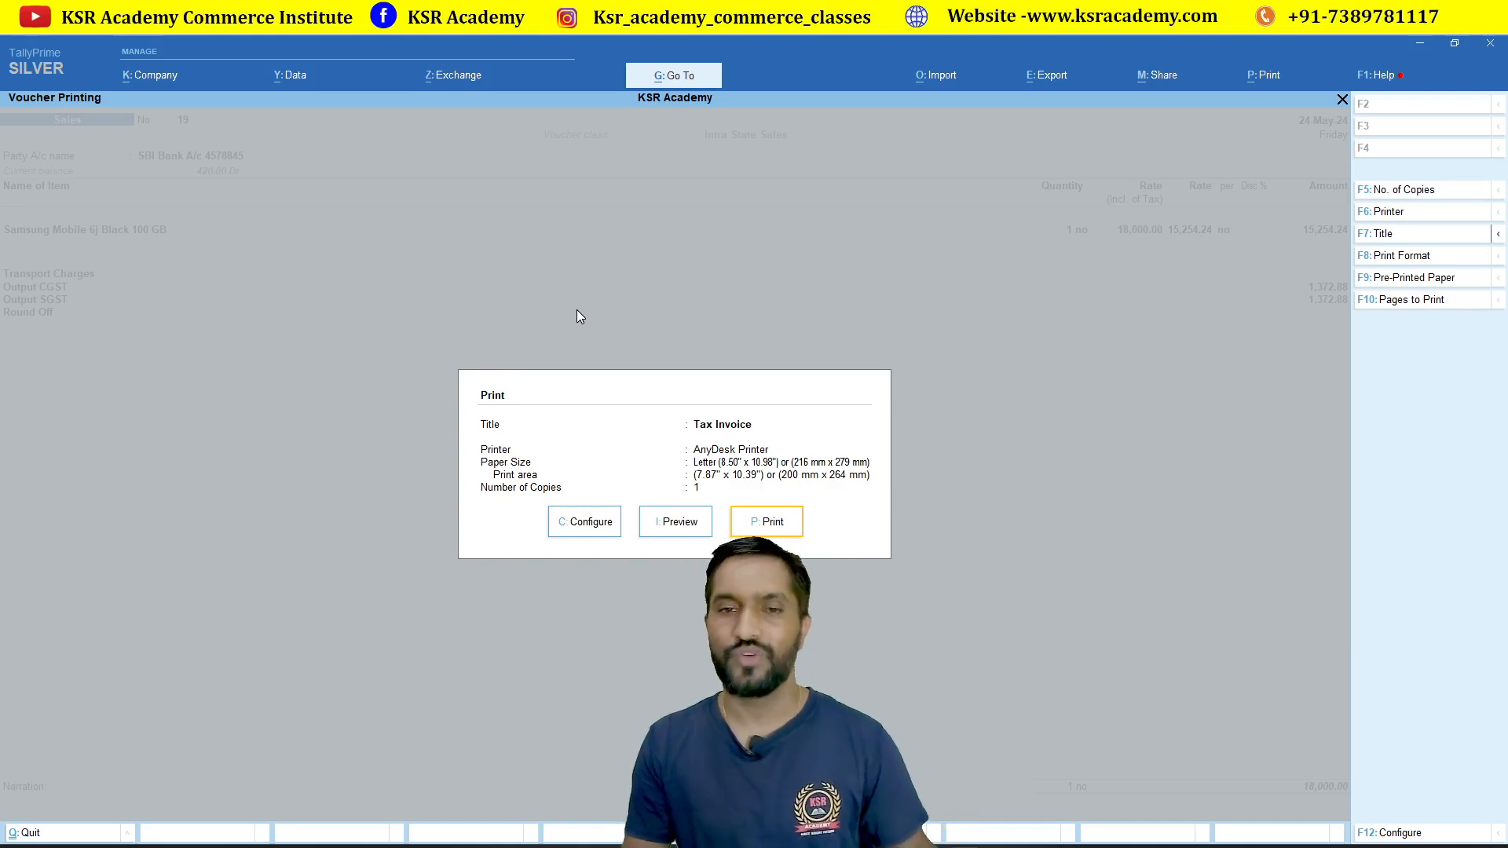
# Step: Choose Preview to display the Tax Invoice for sale 19
pyautogui.press('Left')
pyautogui.press('Return')
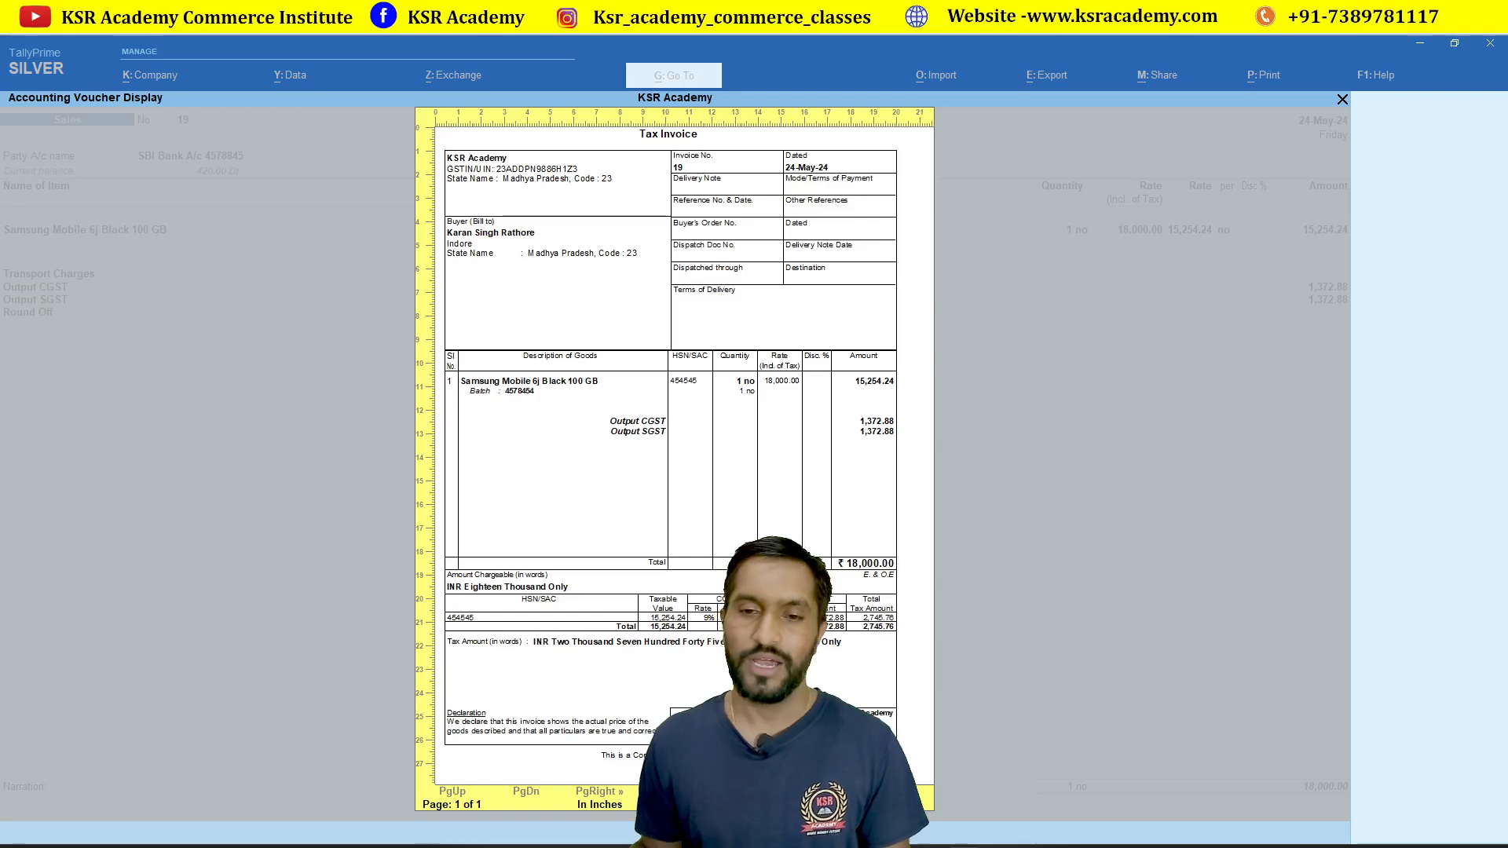
# Step: Review the enlarged Tax Invoice, then close it to reach blank Sales voucher 20
pyautogui.press('Return')
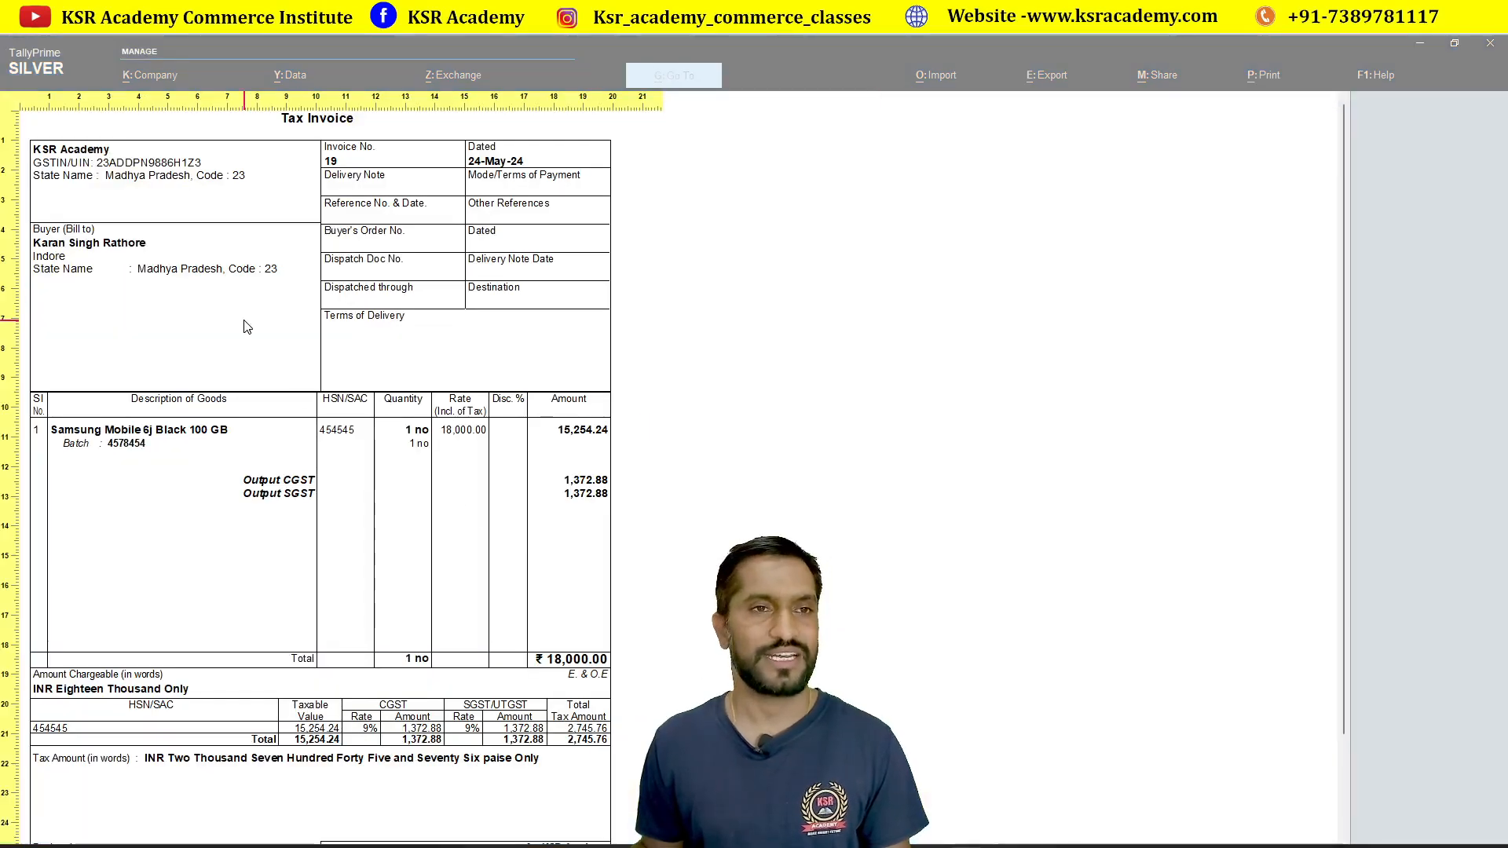
pyautogui.scroll(-1, 143, 272)
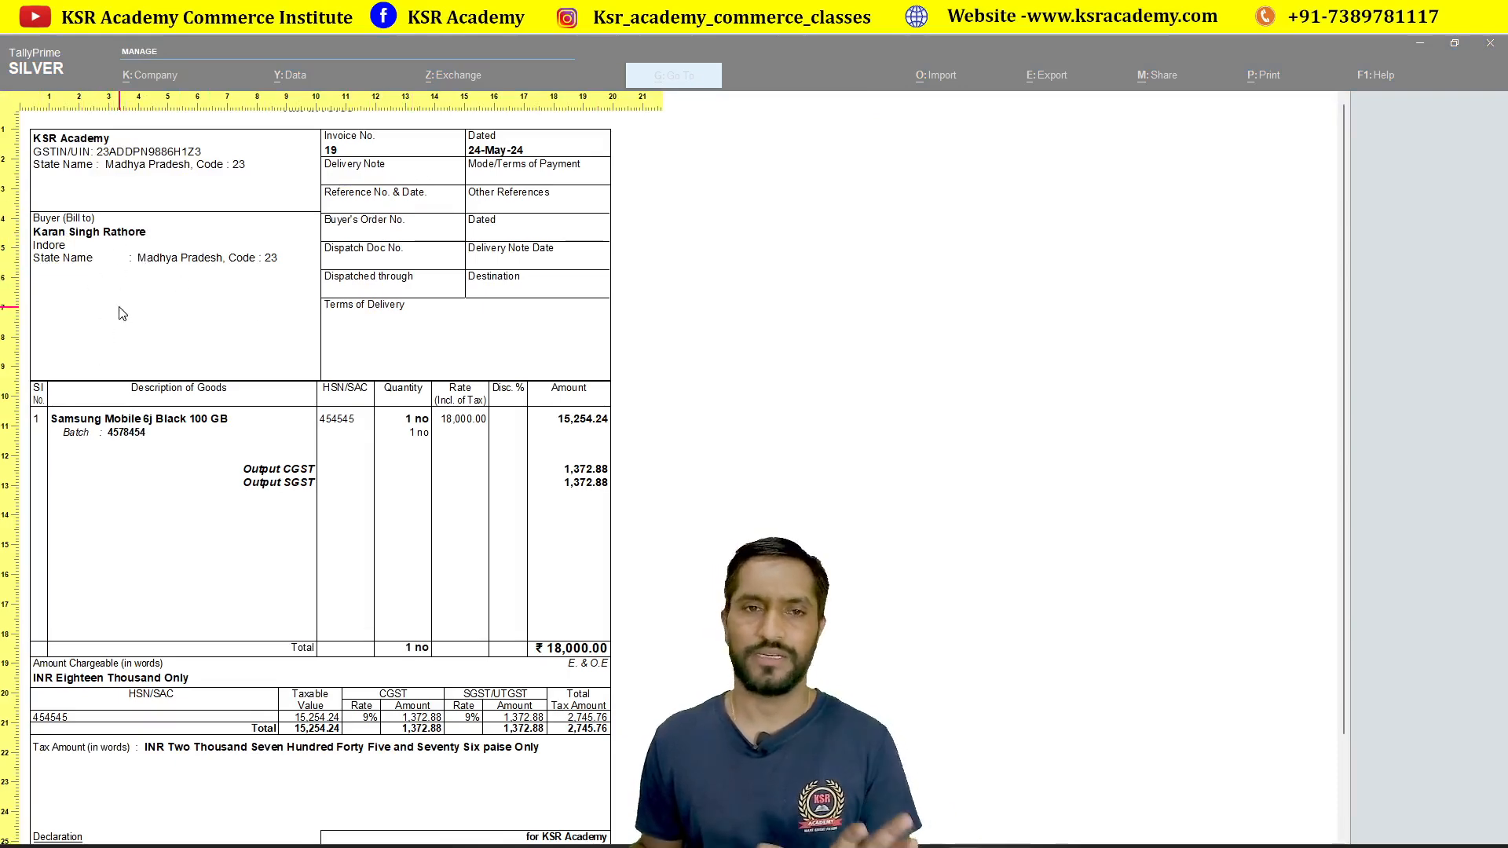
pyautogui.scroll(-1, 122, 313)
pyautogui.scroll(-1, 357, 470)
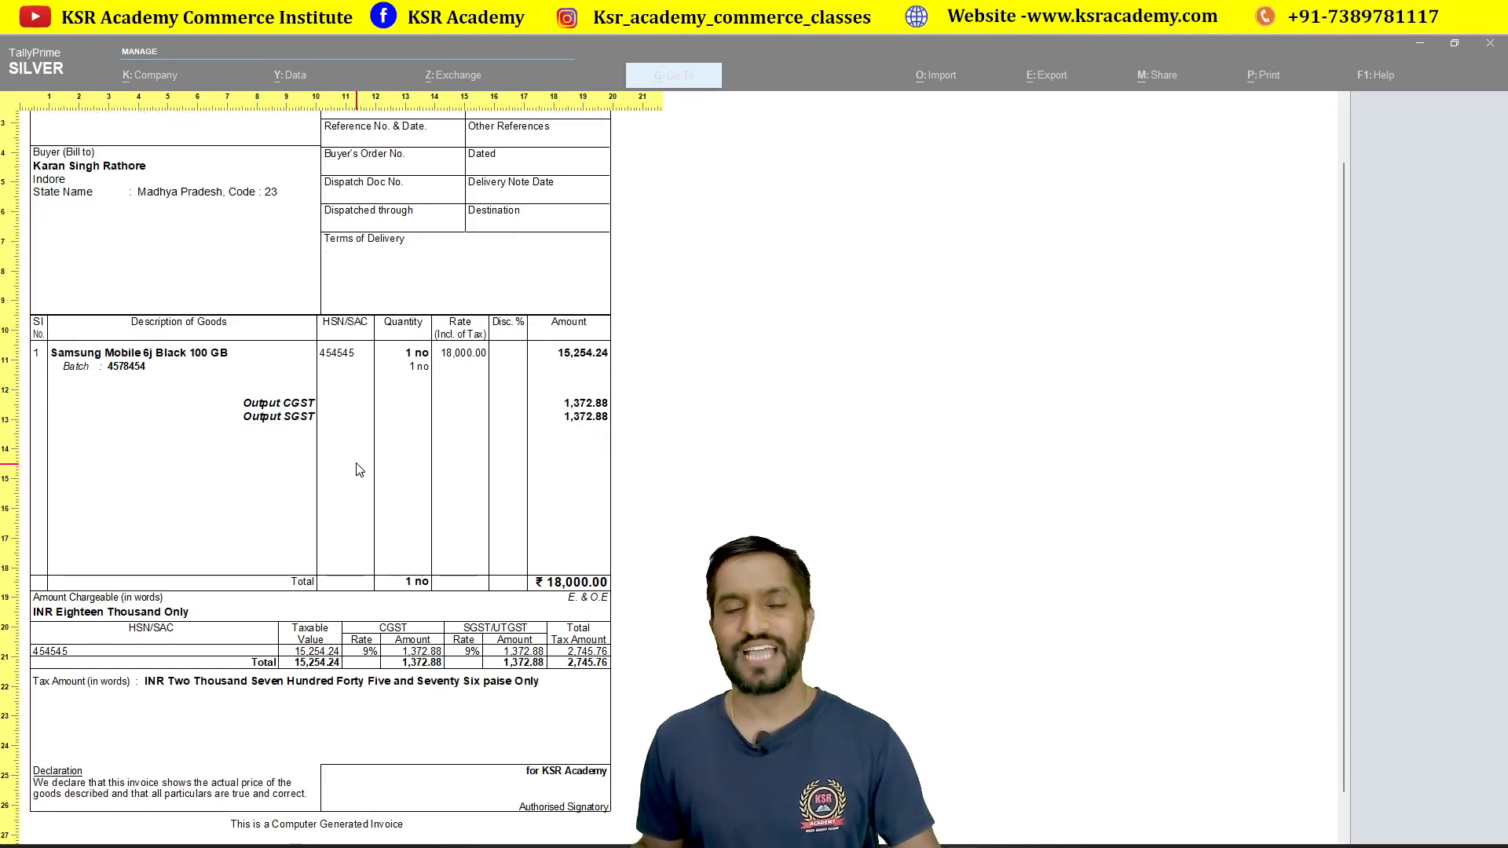
pyautogui.press('Escape')
pyautogui.press('Escape')
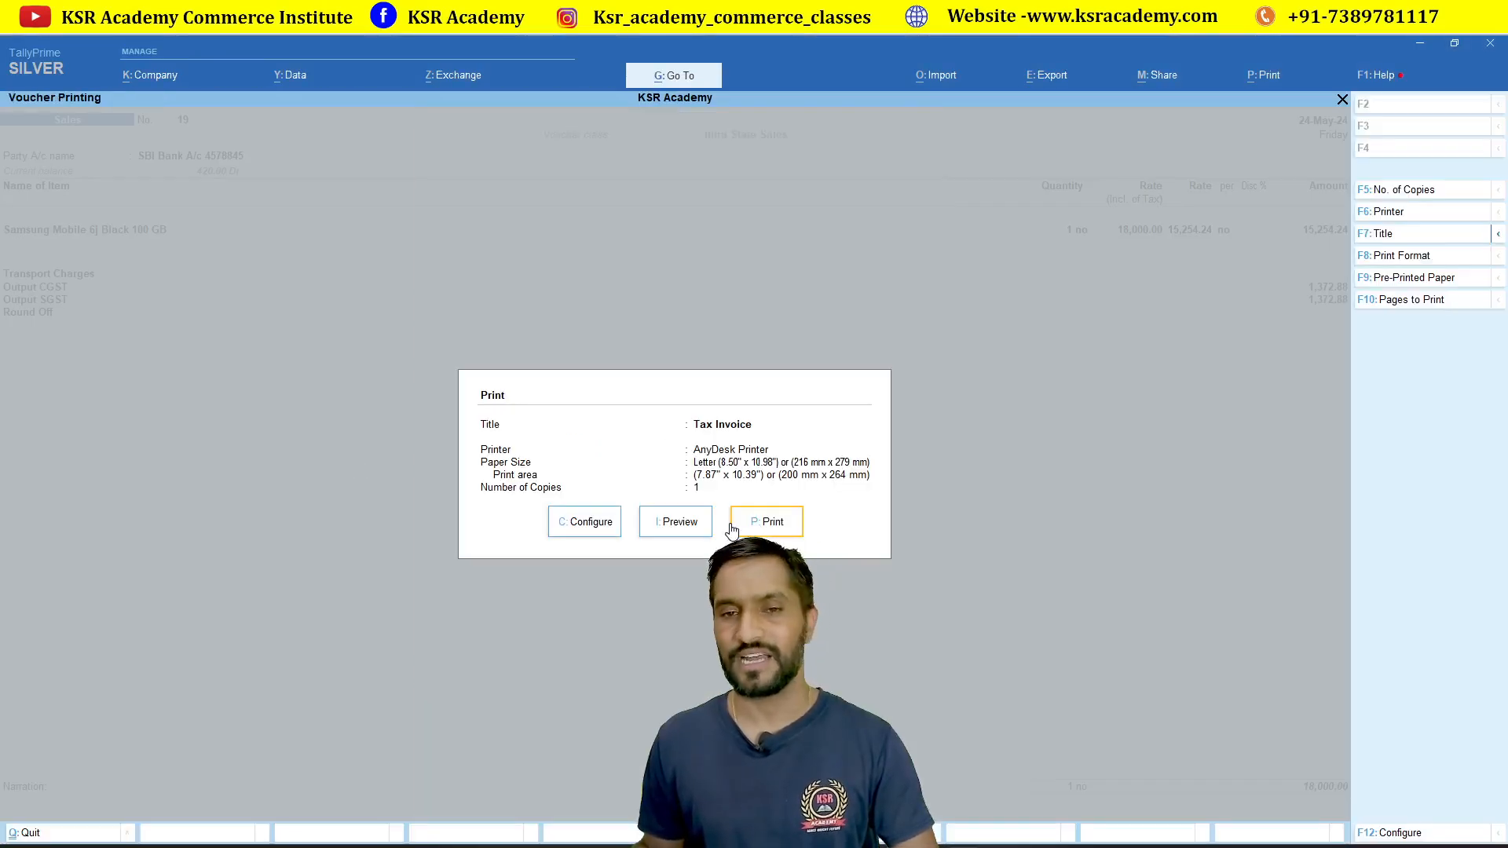
pyautogui.click(749, 523)
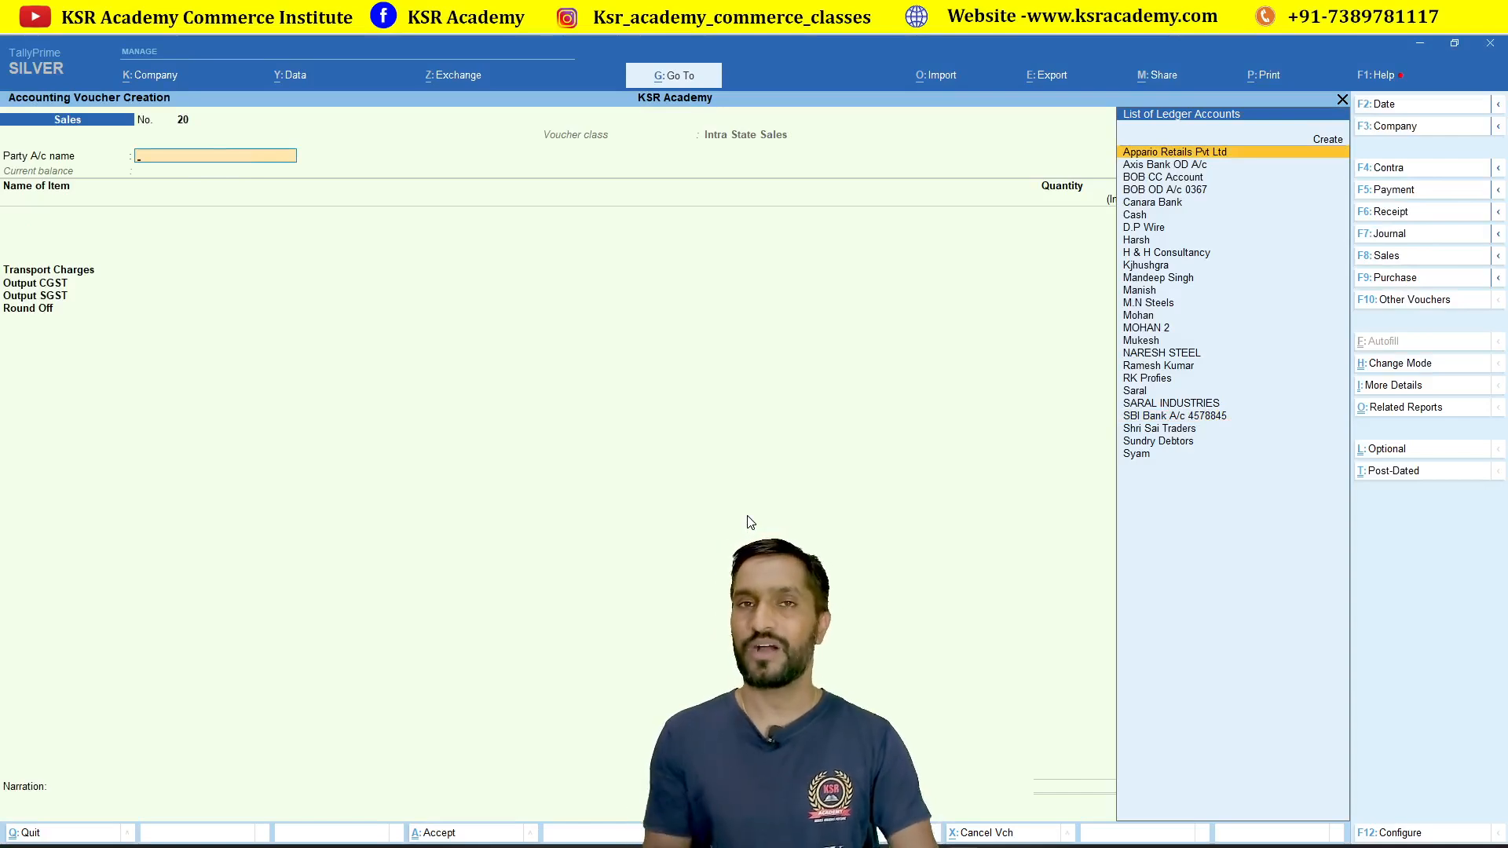
# Step: Abandon the blank voucher and open the Batch report under Display More Reports > Inventory Books
pyautogui.press('Escape')
pyautogui.press('y')
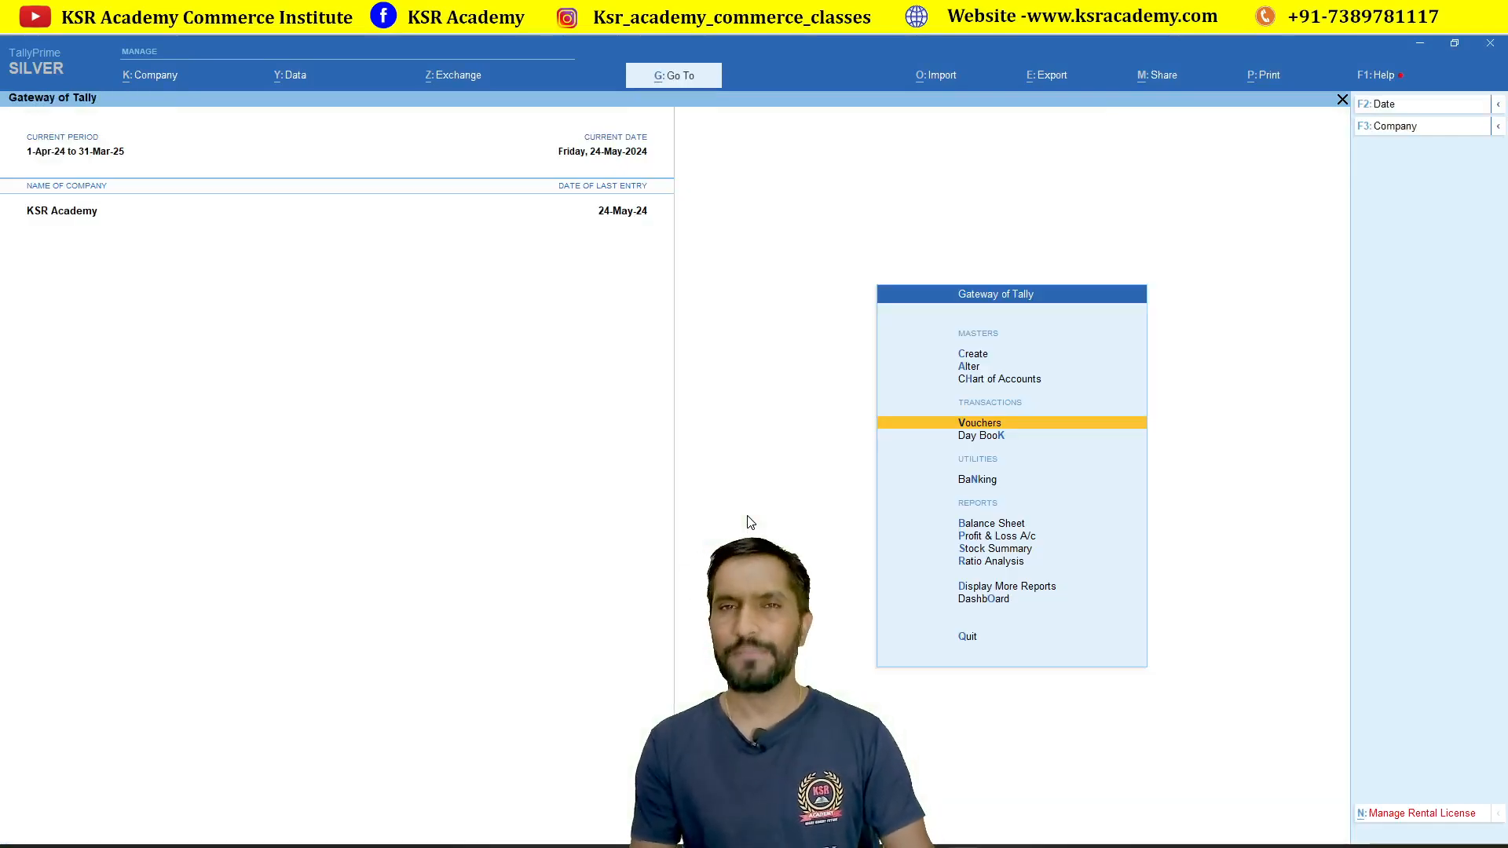
pyautogui.press('Down')
pyautogui.press('Down')
pyautogui.press('Down')
pyautogui.press('Down')
pyautogui.press('Down')
pyautogui.press('Down')
pyautogui.press('Down')
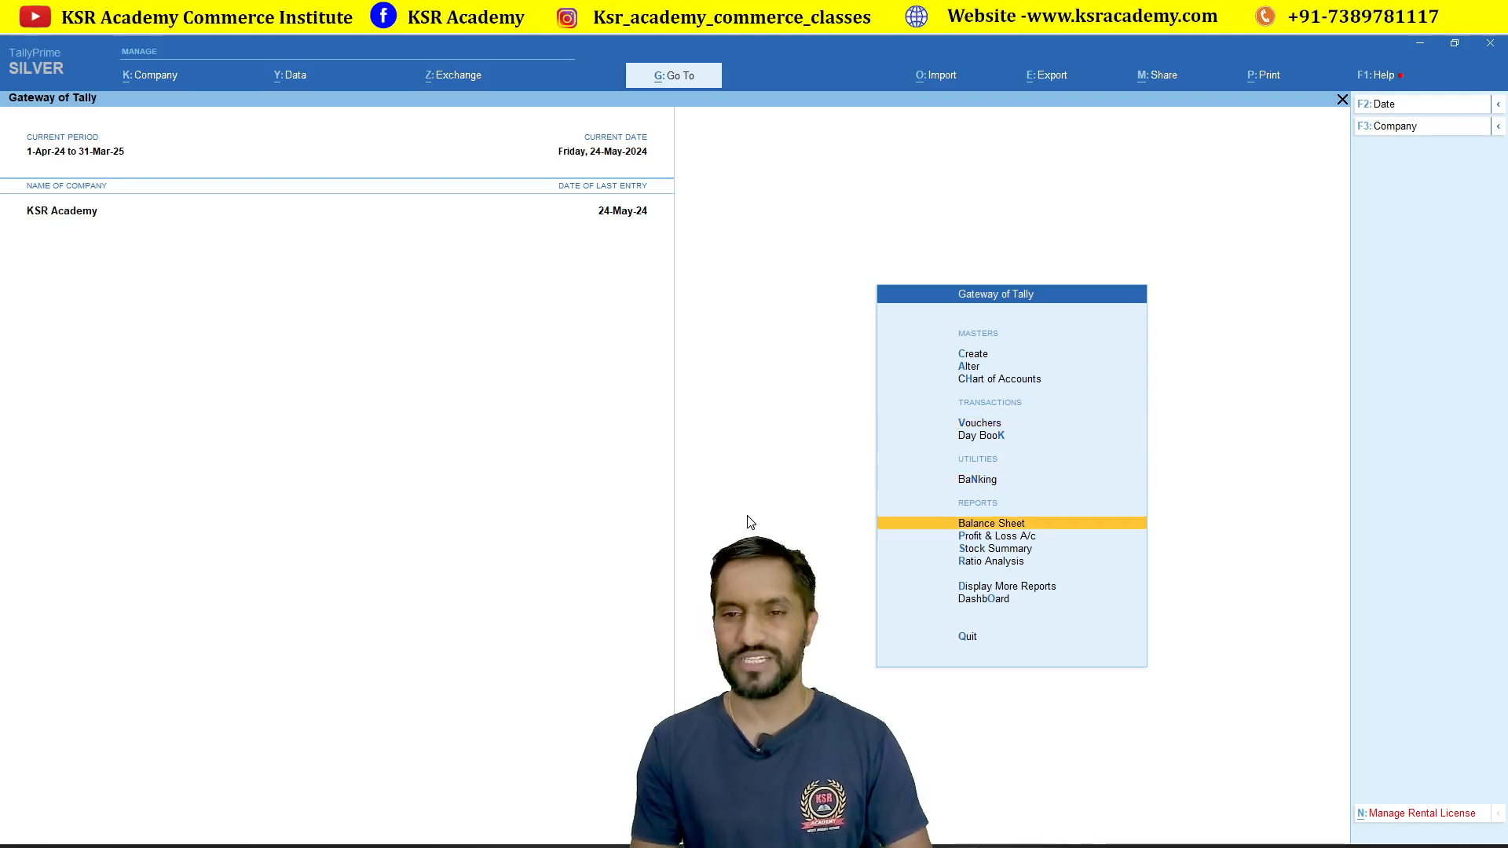
pyautogui.press('Return')
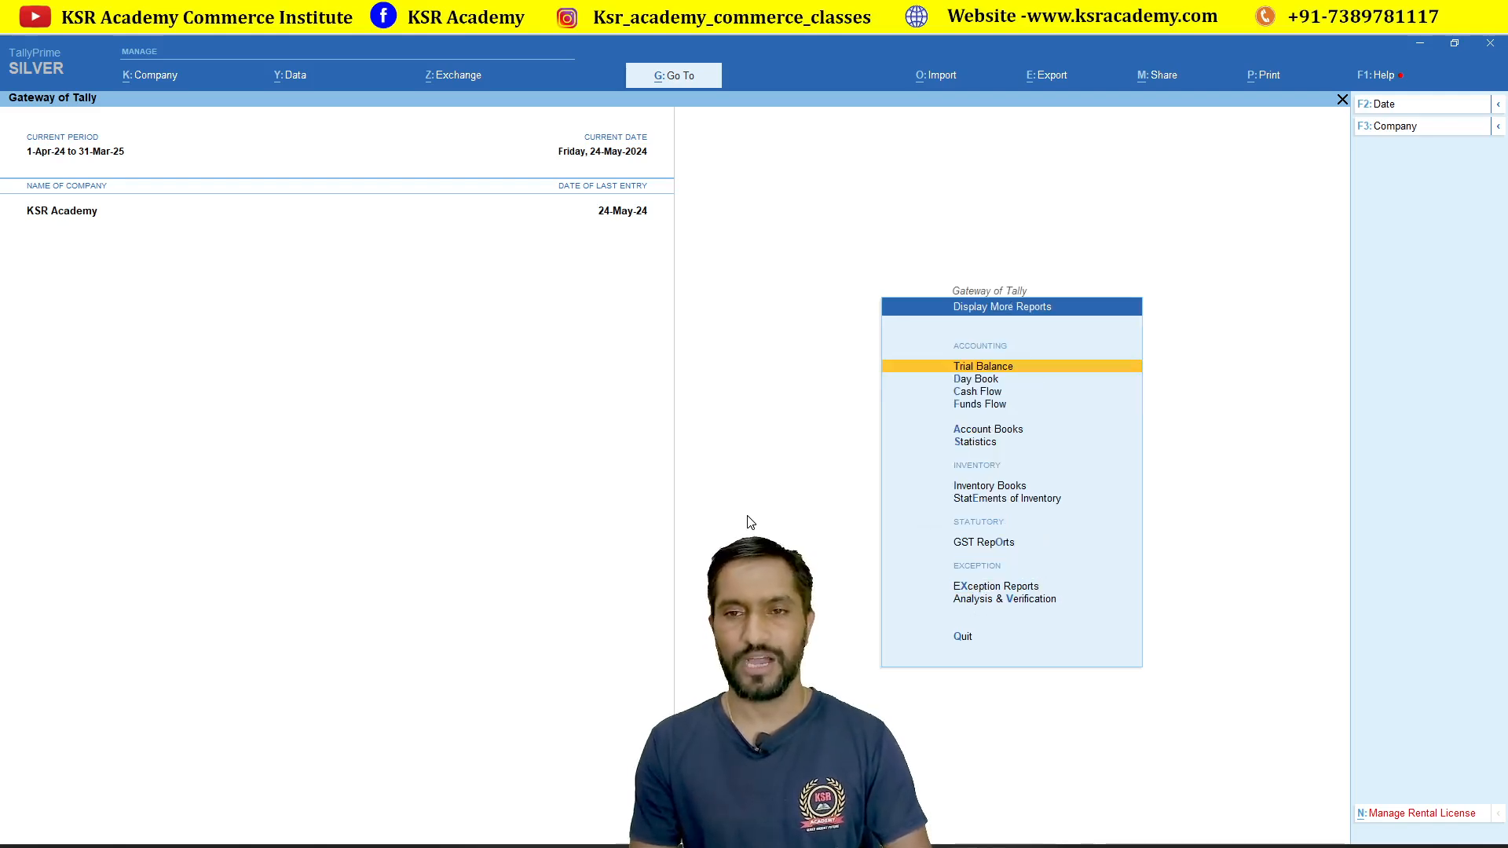
pyautogui.press('Down')
pyautogui.press('Down')
pyautogui.press('Down')
pyautogui.press('Down')
pyautogui.press('Down')
pyautogui.press('Down')
pyautogui.press('Down')
pyautogui.press('Down')
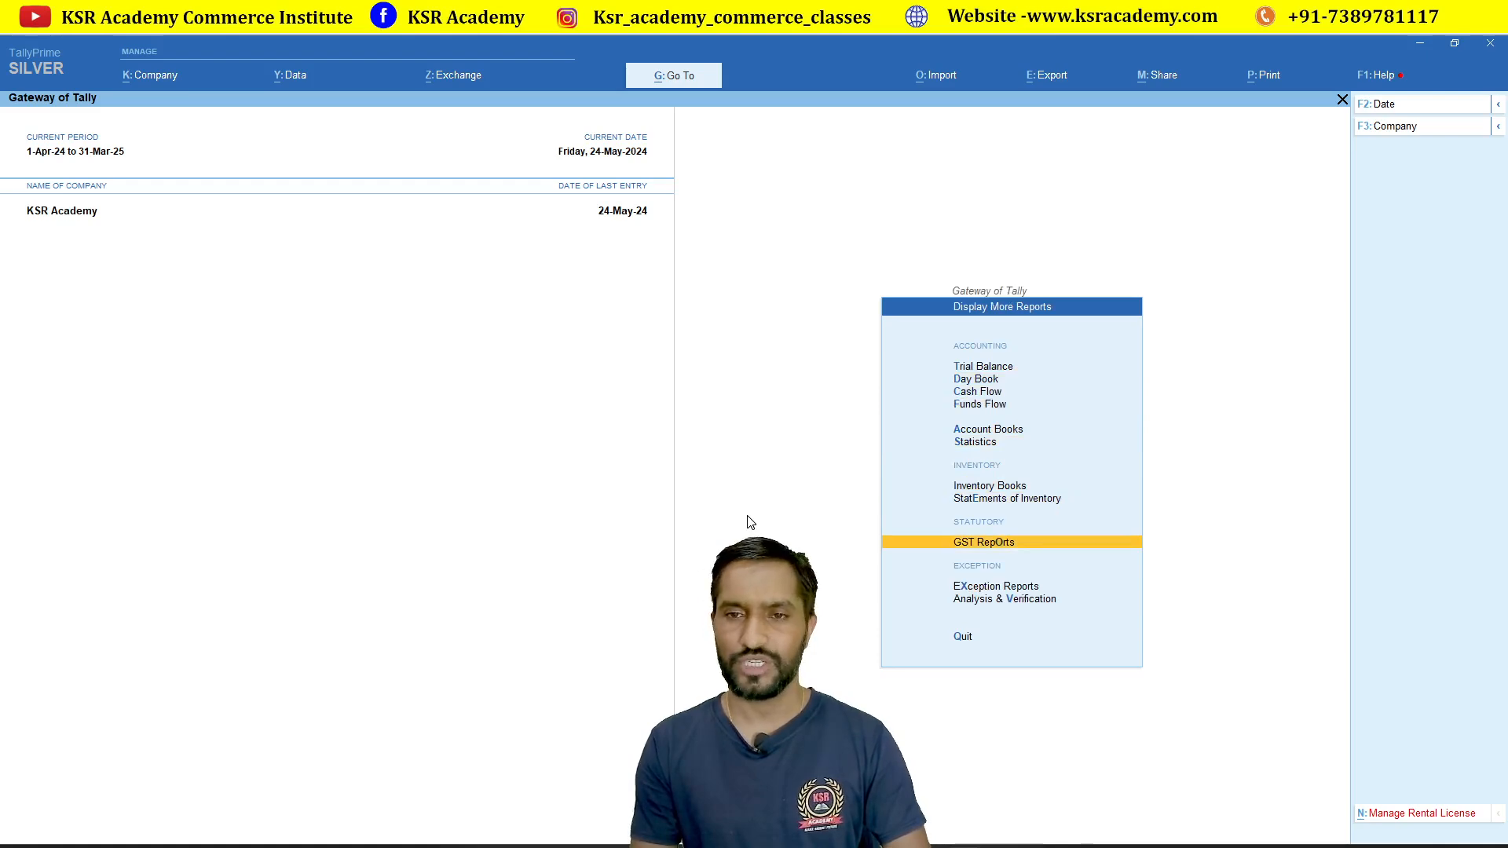
pyautogui.press('Up')
pyautogui.press('Return')
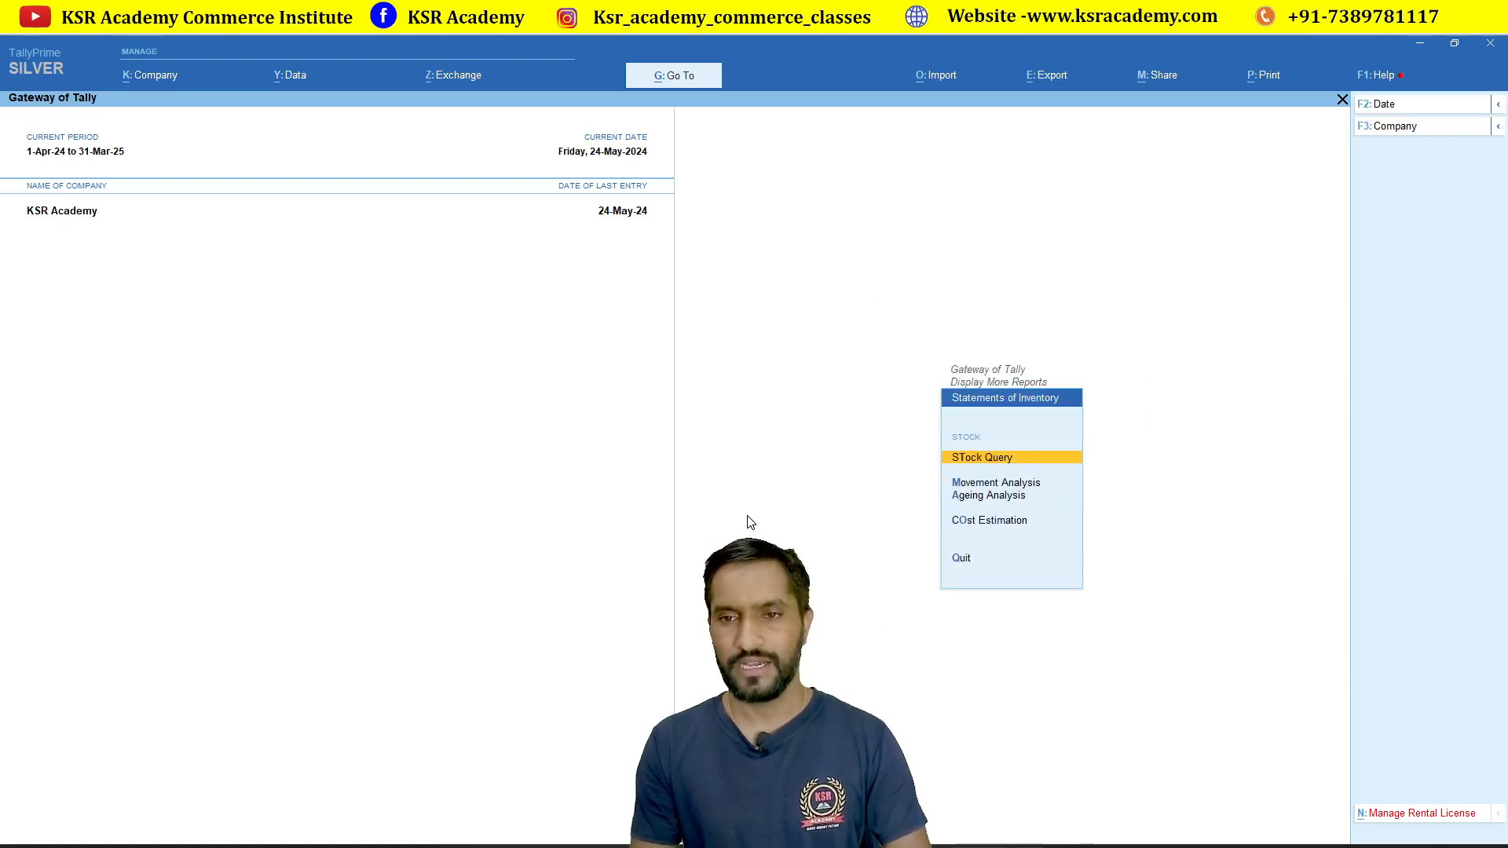
pyautogui.press('Escape')
pyautogui.press('Up')
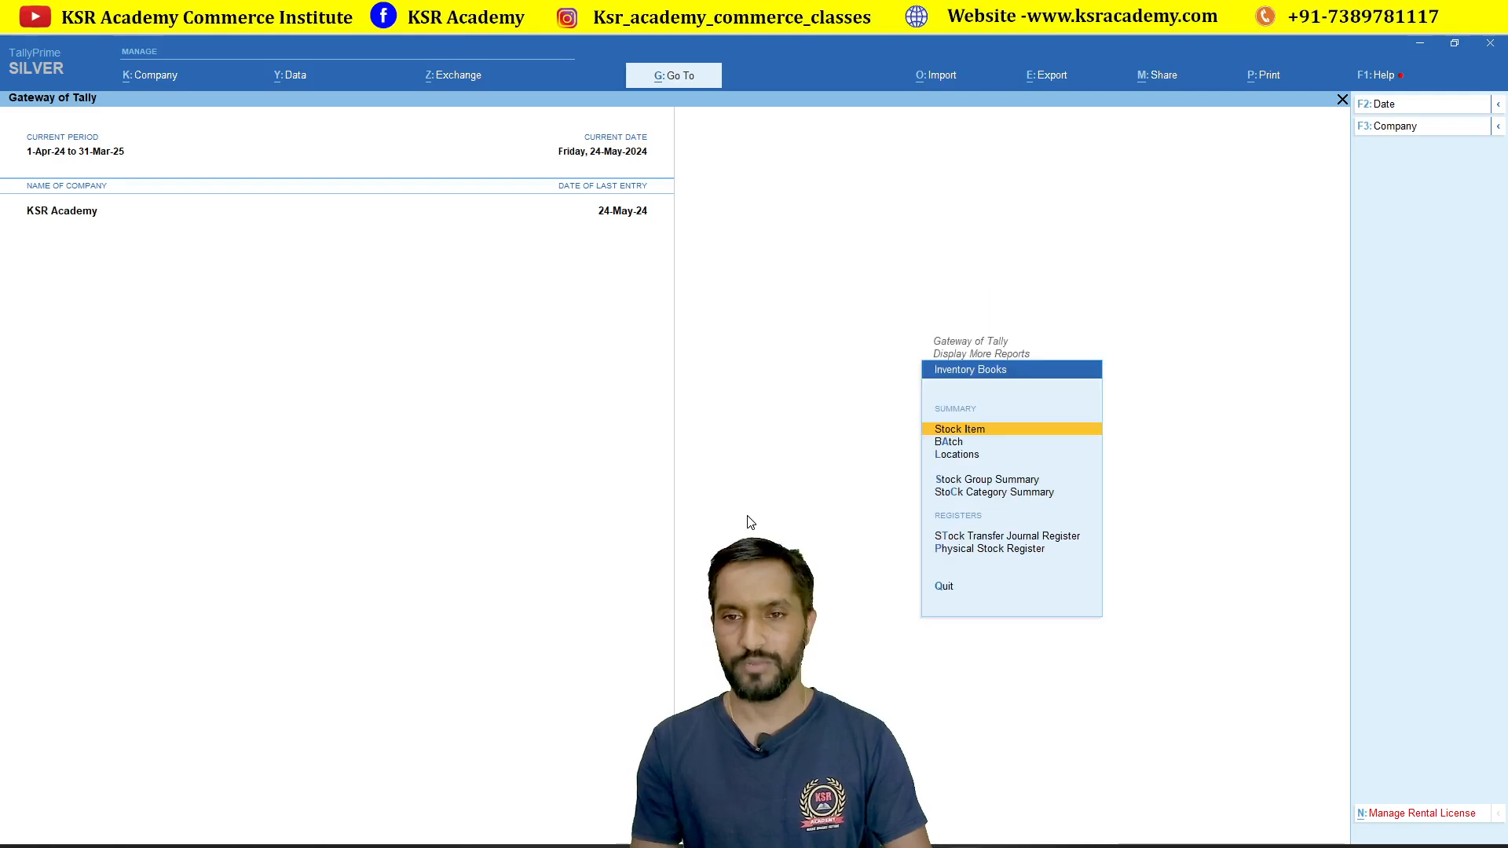
pyautogui.press('Down')
pyautogui.press('Return')
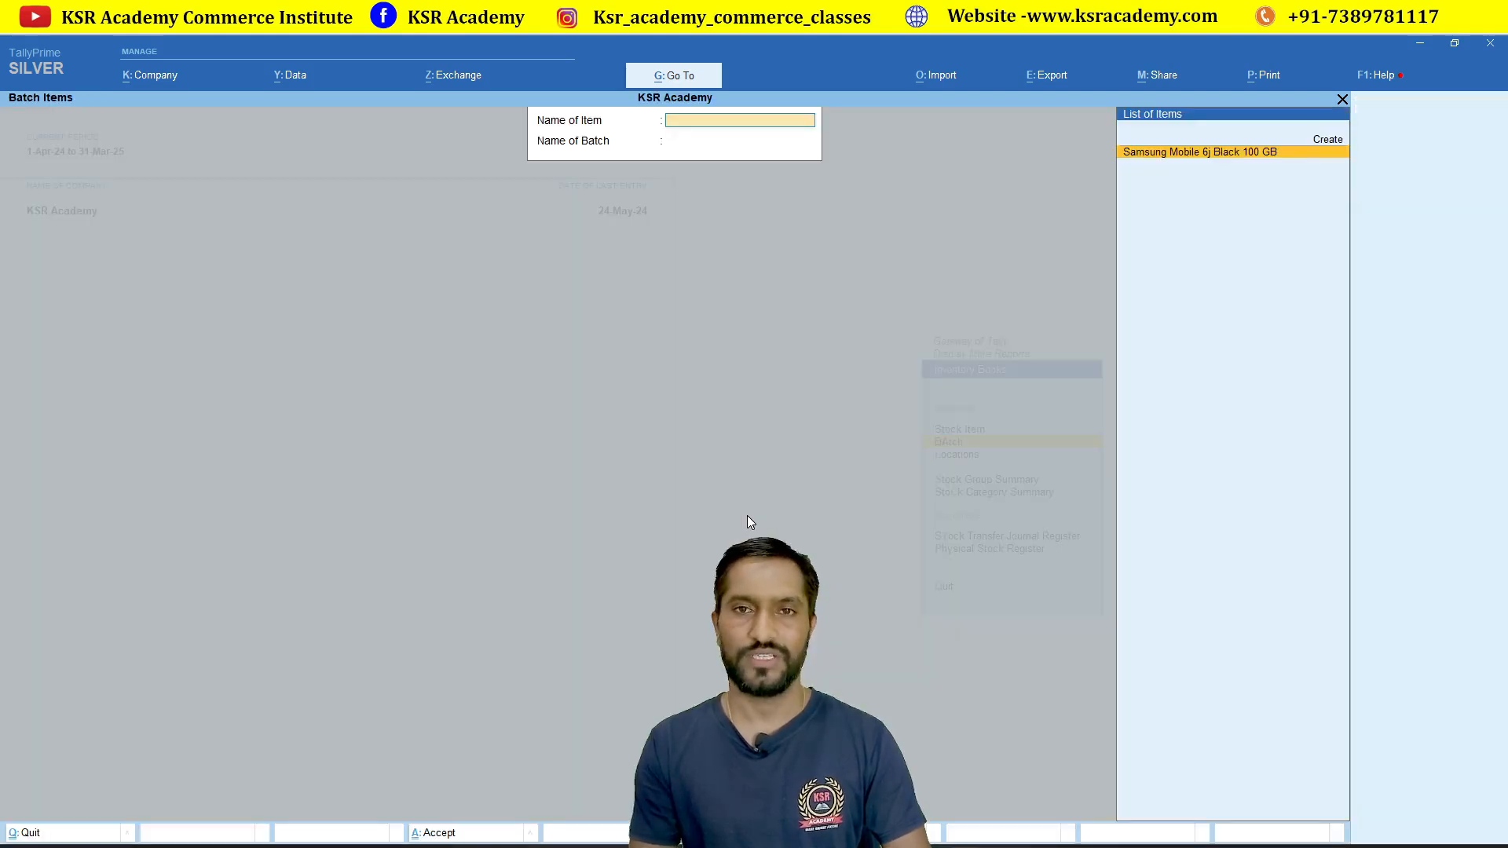
# Step: Show vouchers for Samsung Mobile 6j Black 100 GB batch 4512978 for 1-Apr-24 to 24-May-24
pyautogui.press('Return')
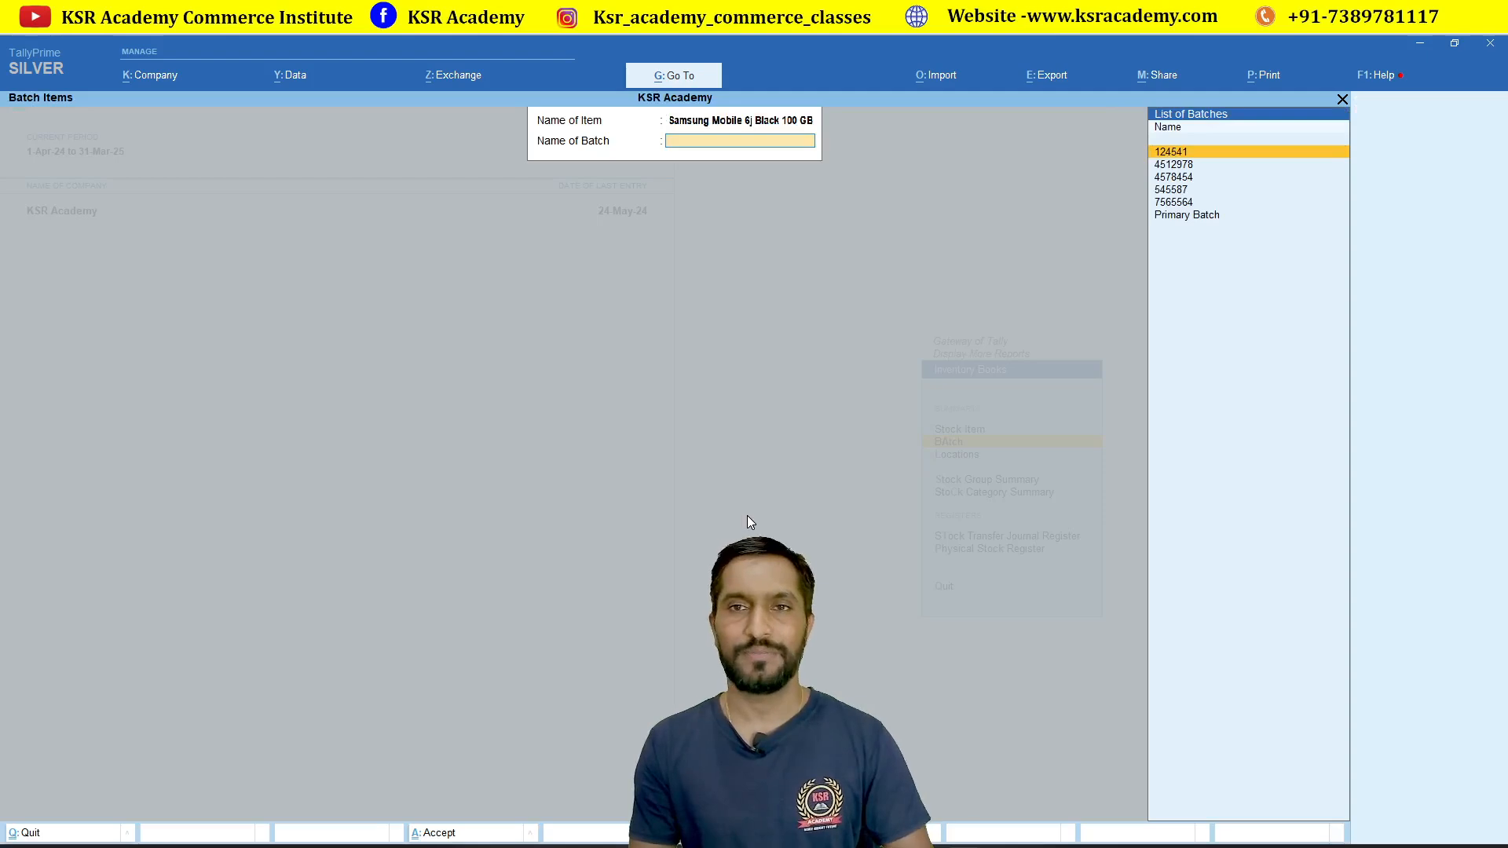
pyautogui.press('Down')
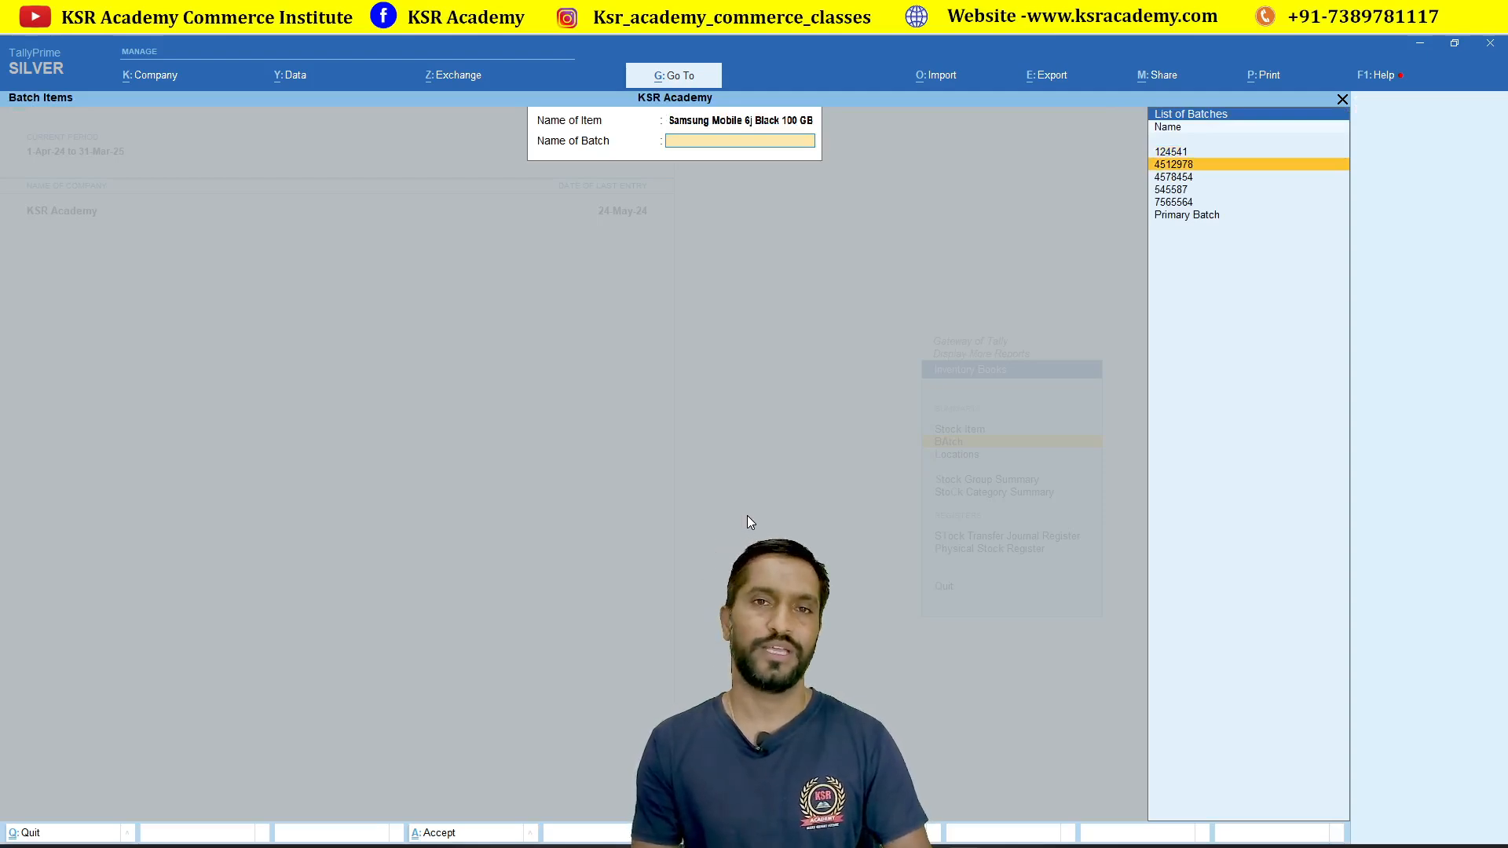
pyautogui.press('Return')
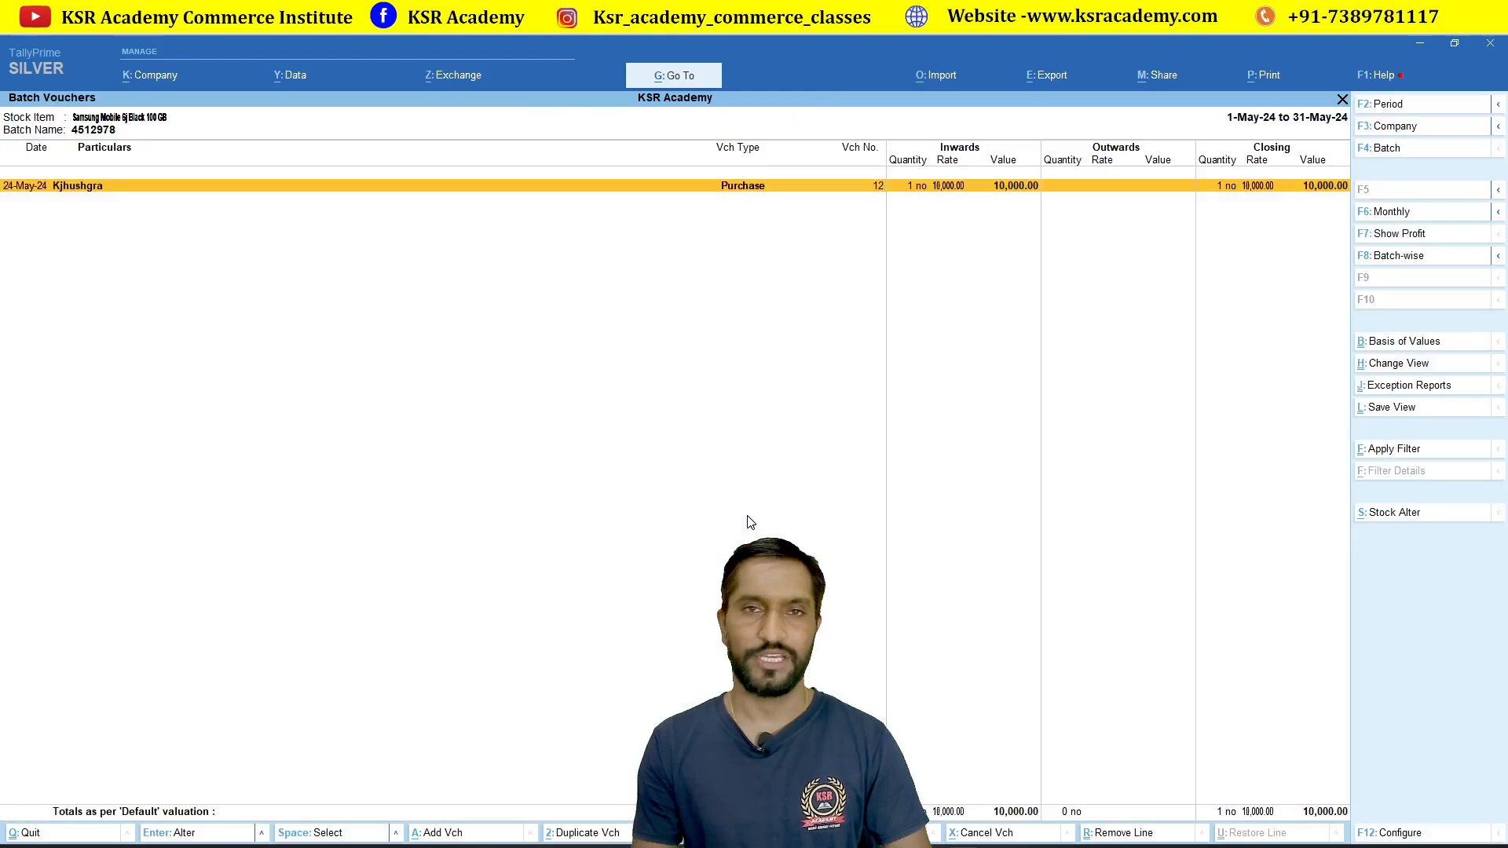
pyautogui.press('alt')
pyautogui.hotkey('alt', 'F2')
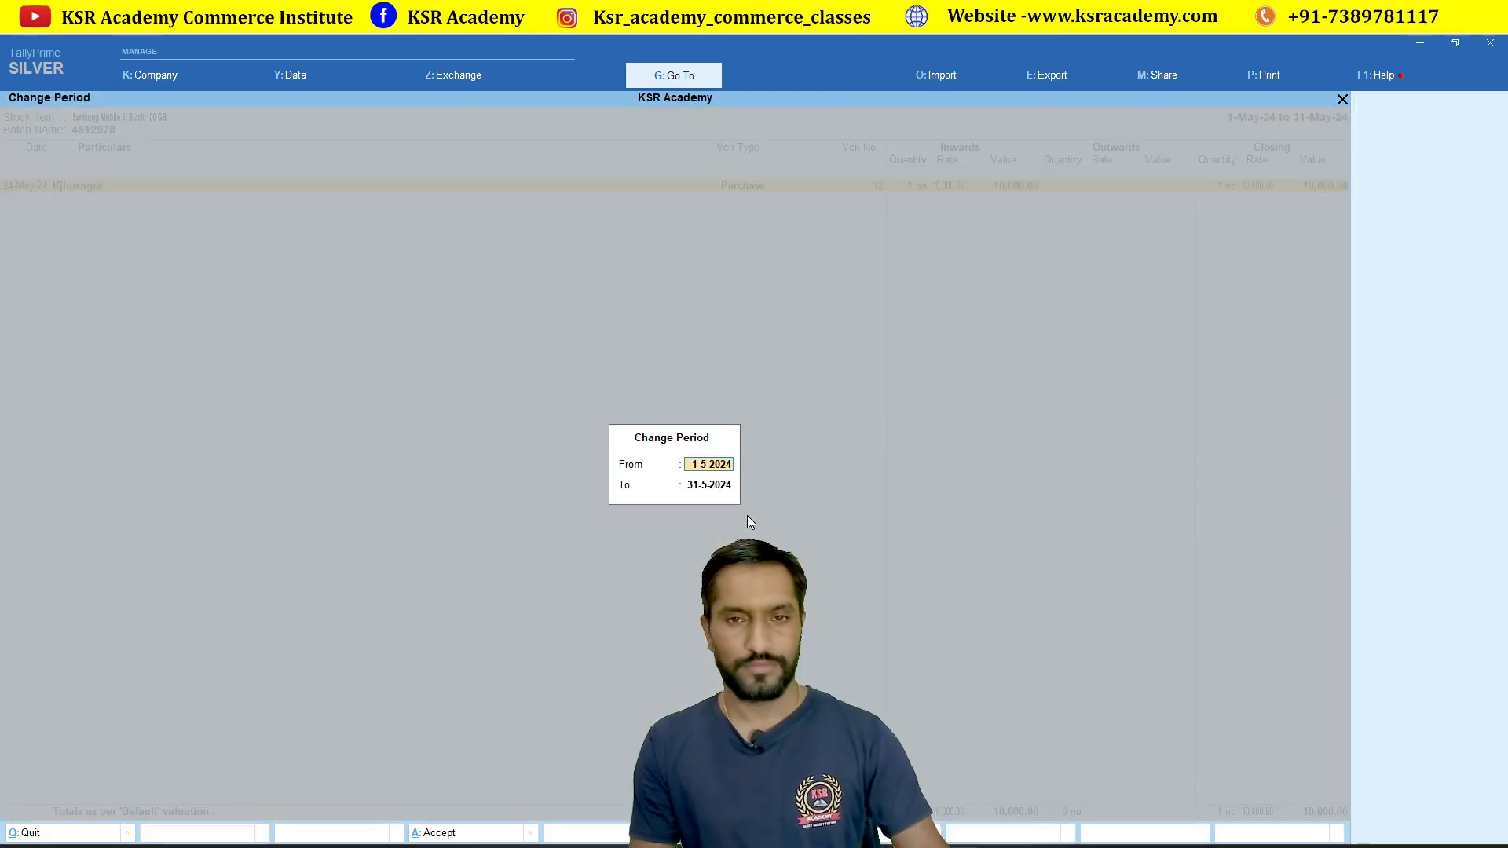
pyautogui.press('space')
pyautogui.press('Return')
pyautogui.press('space')
pyautogui.press('Return')
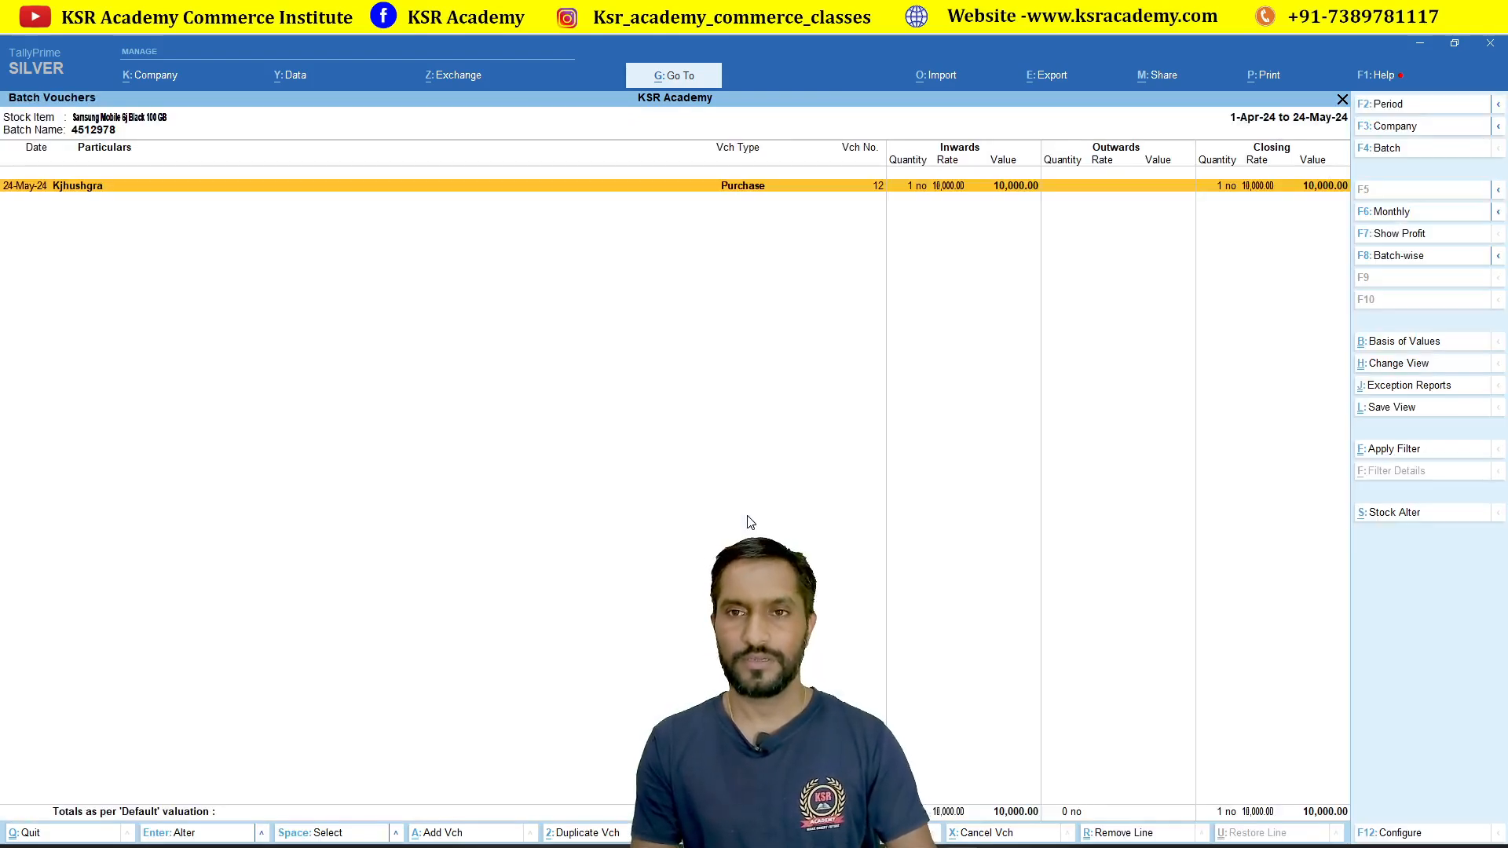
# Step: Show the vouchers for batch 4578454, then back out to the Gateway of Tally
pyautogui.press('Escape')
pyautogui.press('Down')
pyautogui.press('Down')
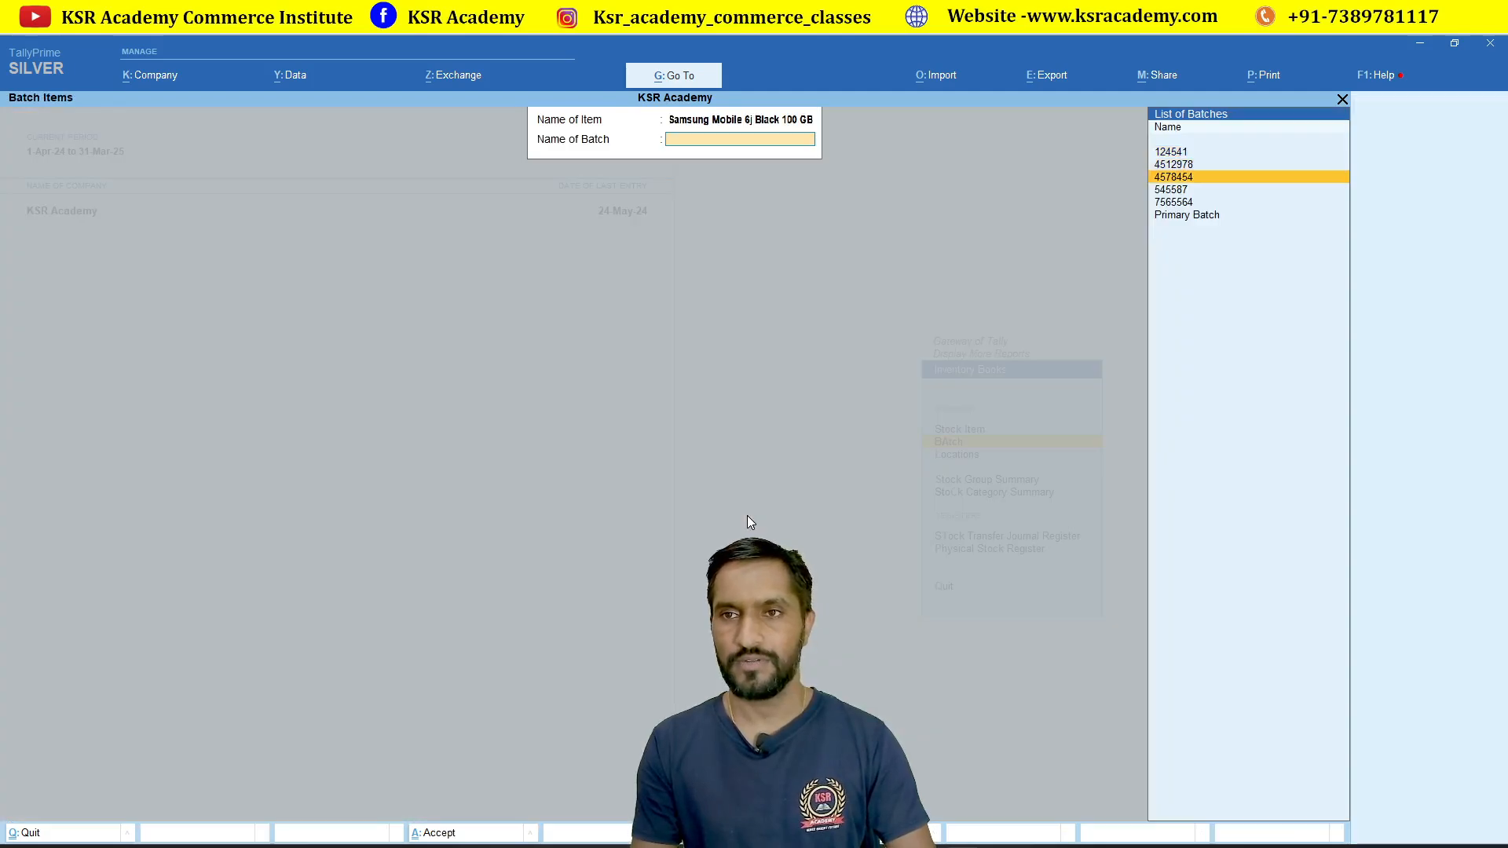
pyautogui.press('Return')
pyautogui.press('Escape')
pyautogui.press('Escape')
pyautogui.press('Escape')
pyautogui.press('Escape')
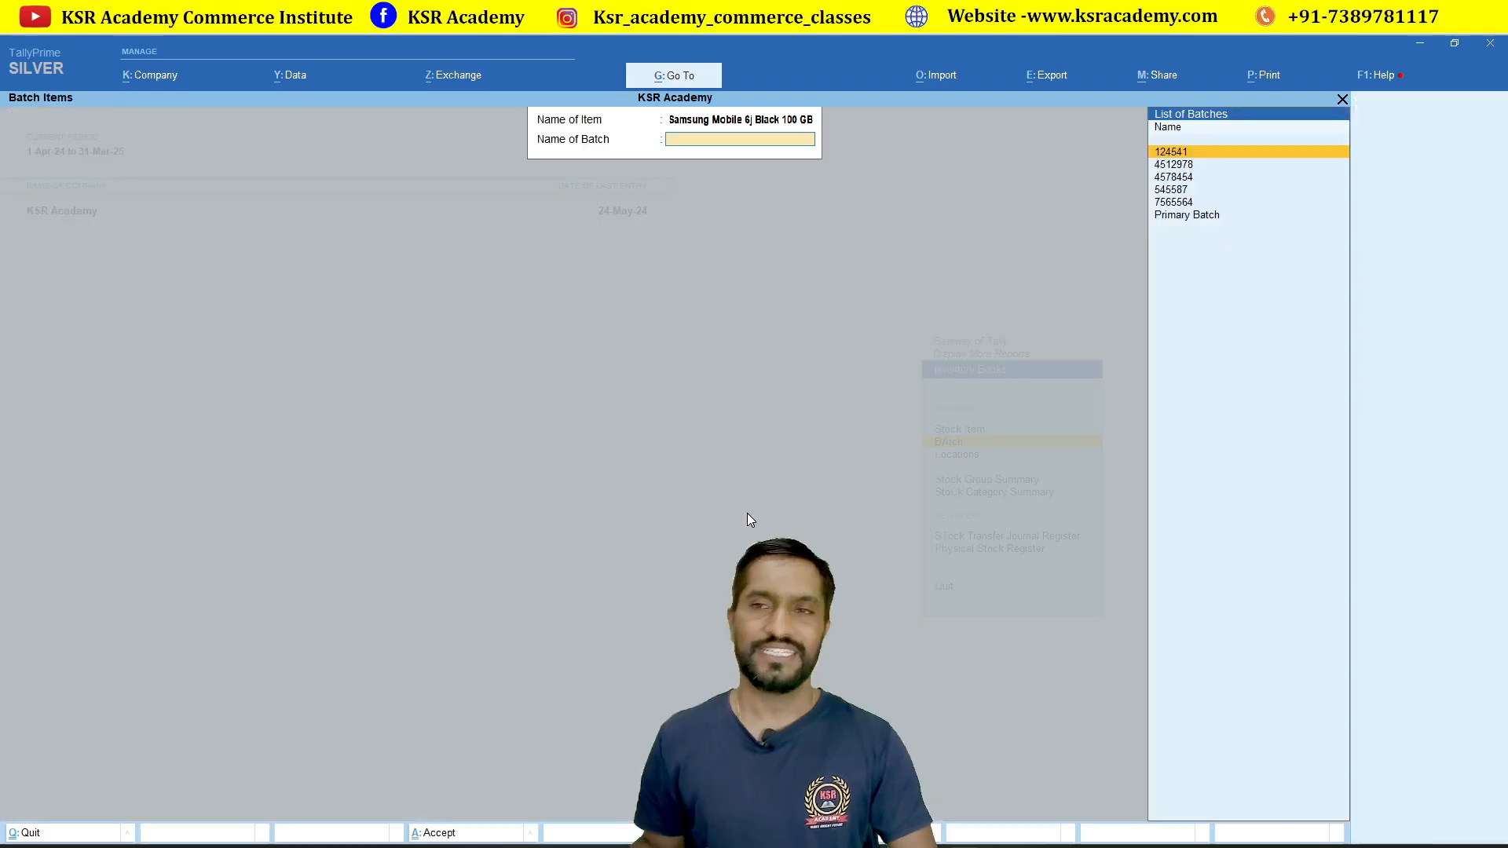
pyautogui.press('Escape')
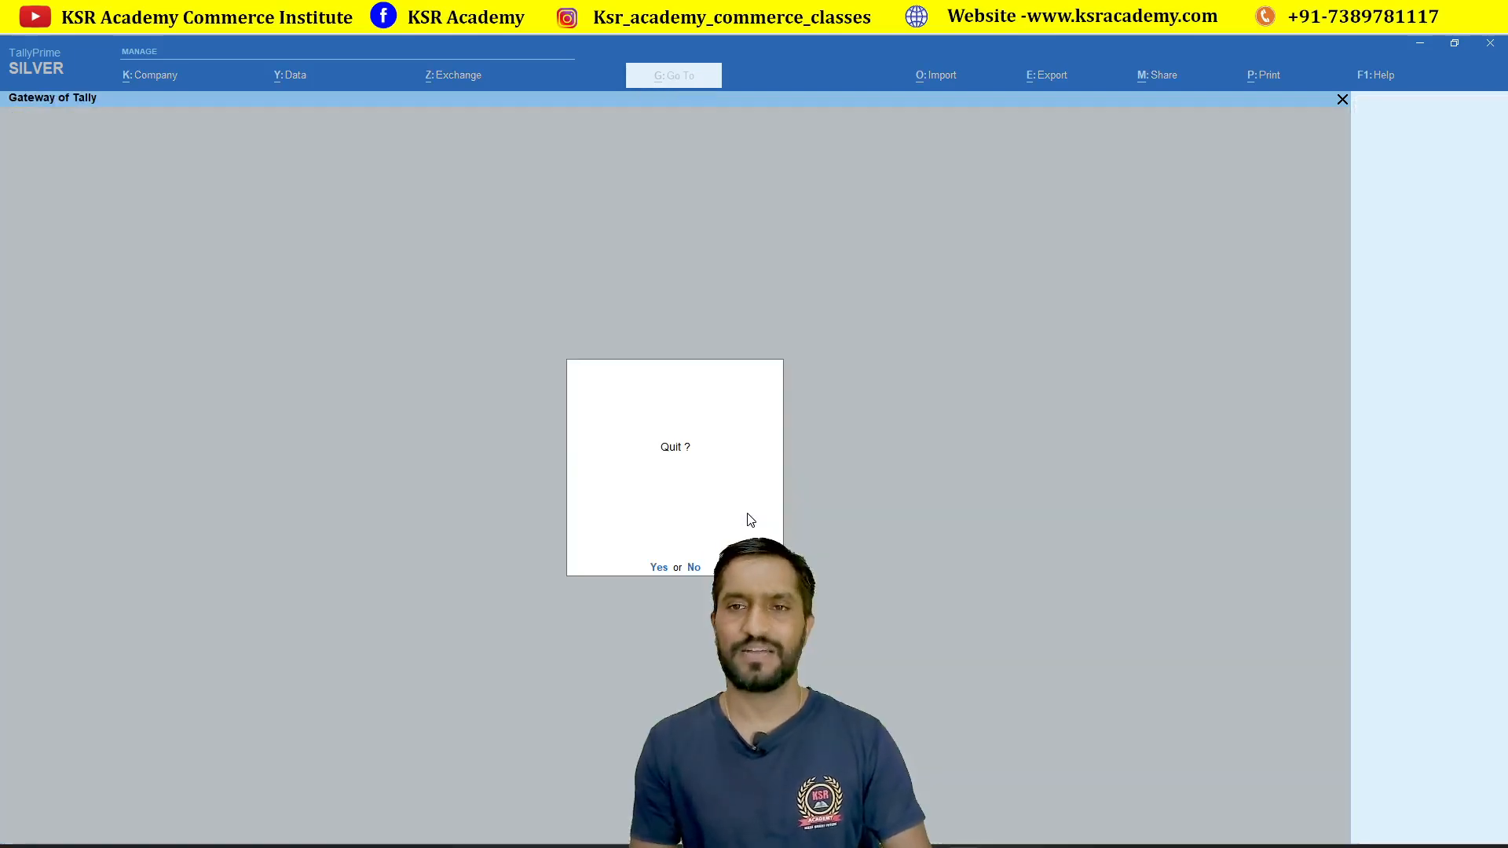
# Step: Decline quitting and reopen Display More Reports > Inventory Books > Batch
pyautogui.press('Escape')
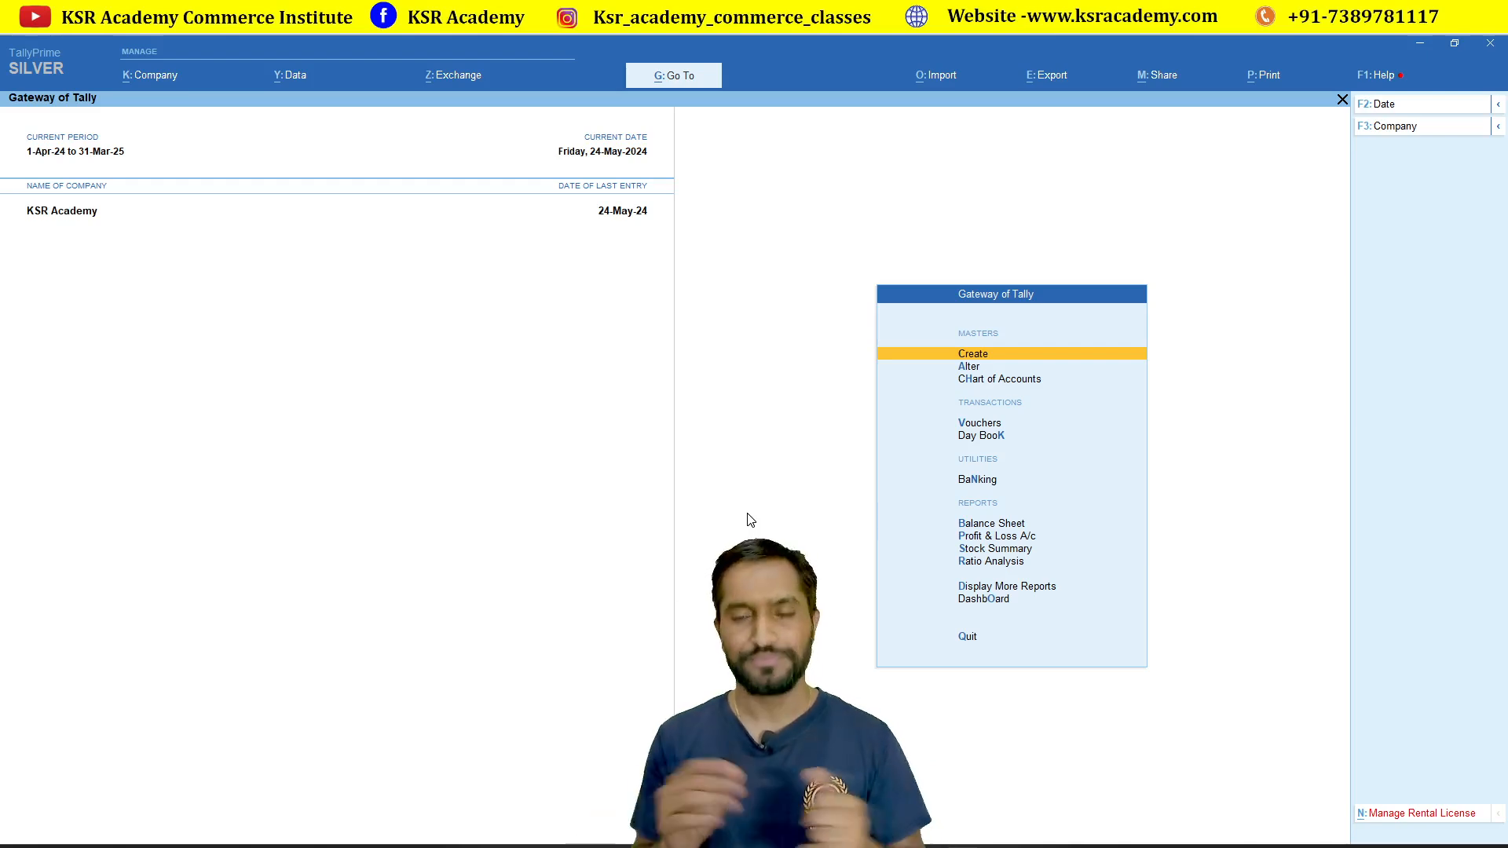
pyautogui.press('Down')
pyautogui.press('Down')
pyautogui.press('Down')
pyautogui.press('Down')
pyautogui.press('Down')
pyautogui.press('Down')
pyautogui.press('Down')
pyautogui.press('Down')
pyautogui.press('Down')
pyautogui.press('Down')
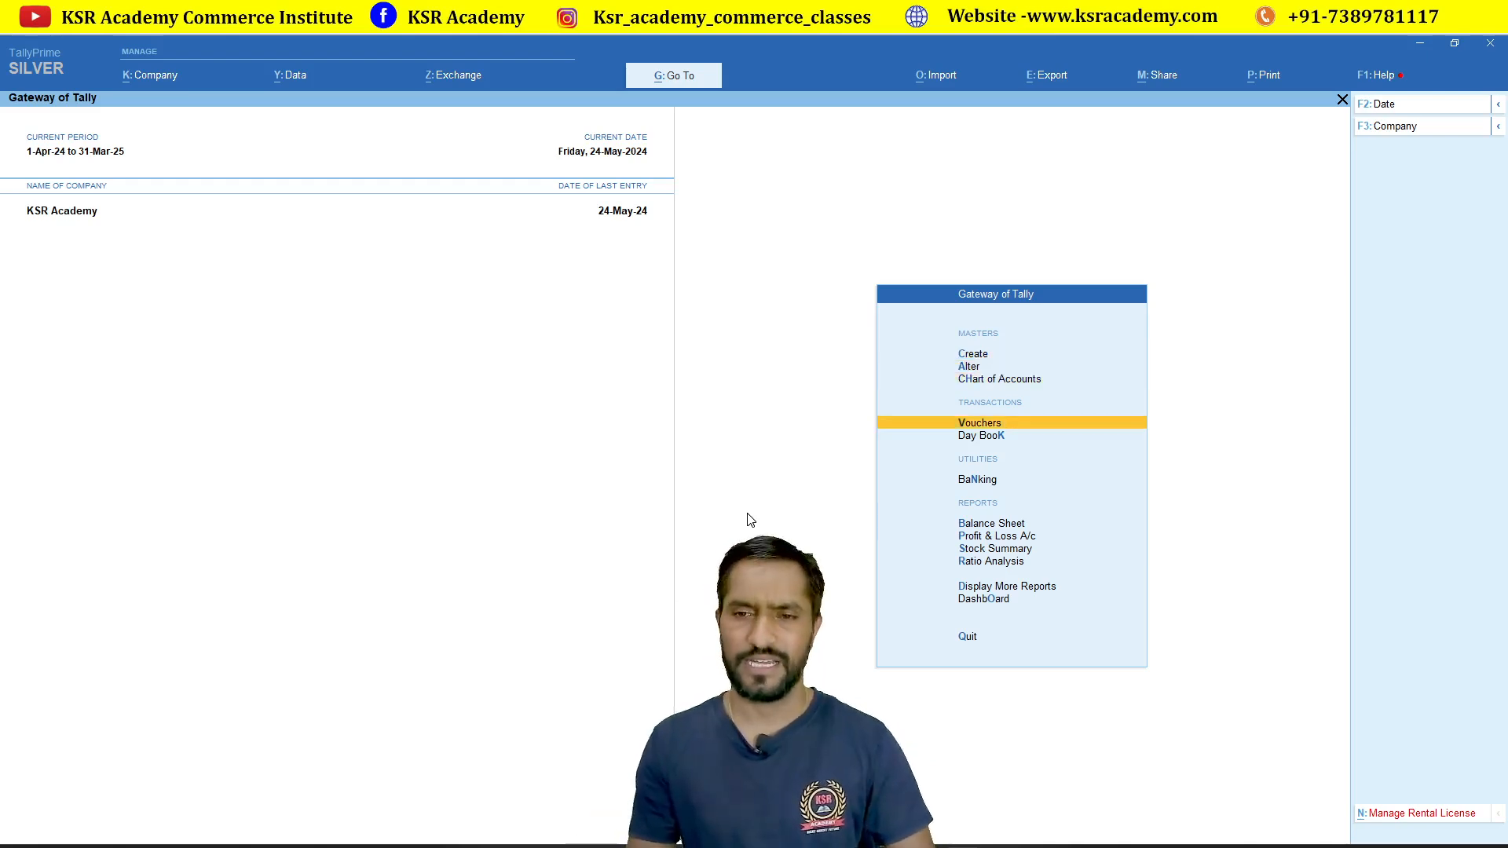
pyautogui.press('Return')
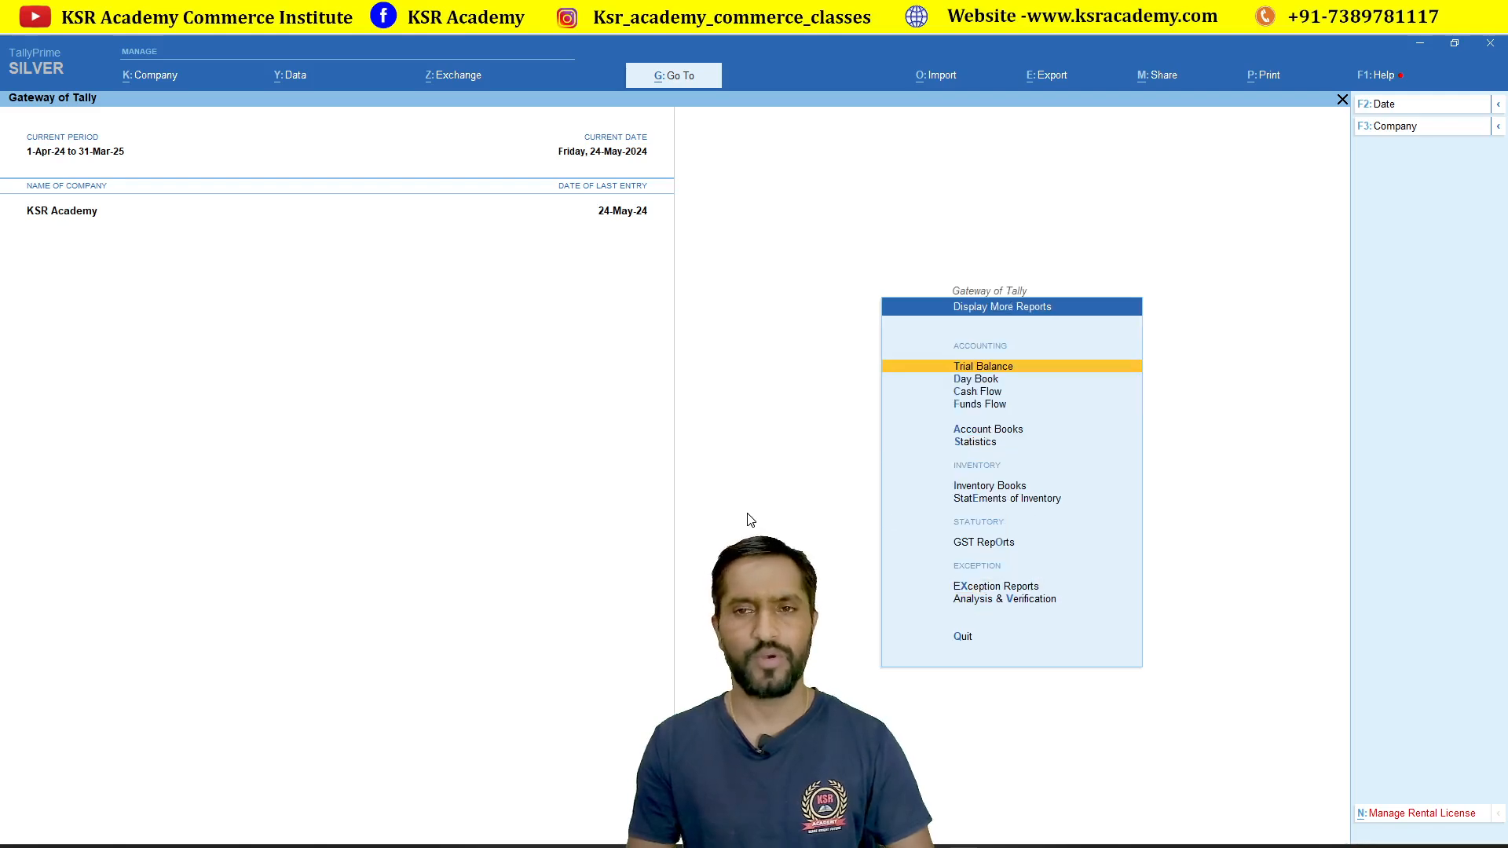
pyautogui.press('Down')
pyautogui.press('Down')
pyautogui.press('Down')
pyautogui.press('Down')
pyautogui.press('Down')
pyautogui.press('Down')
pyautogui.press('Return')
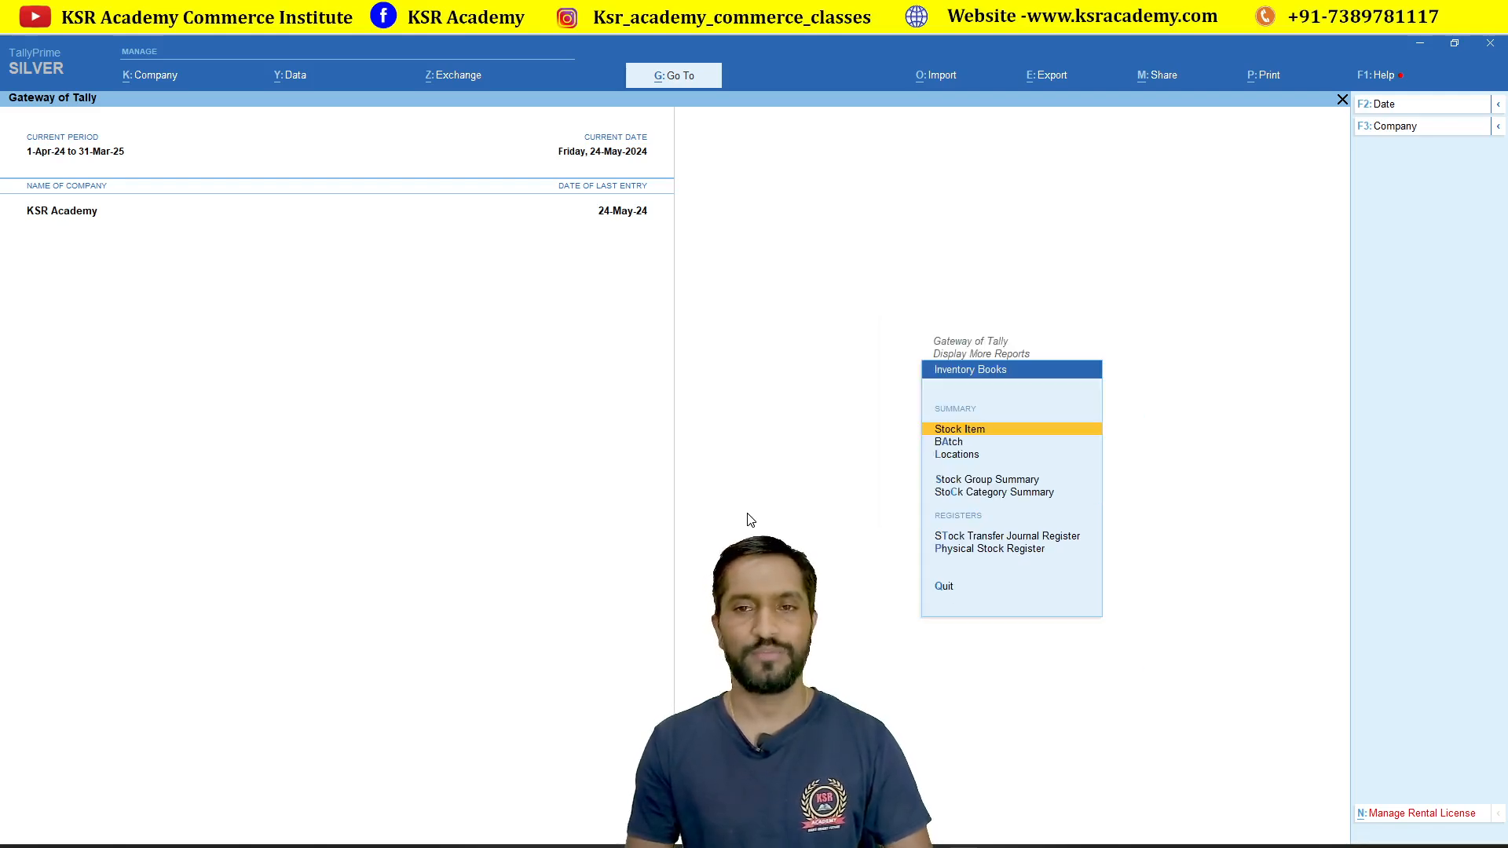
pyautogui.press('Down')
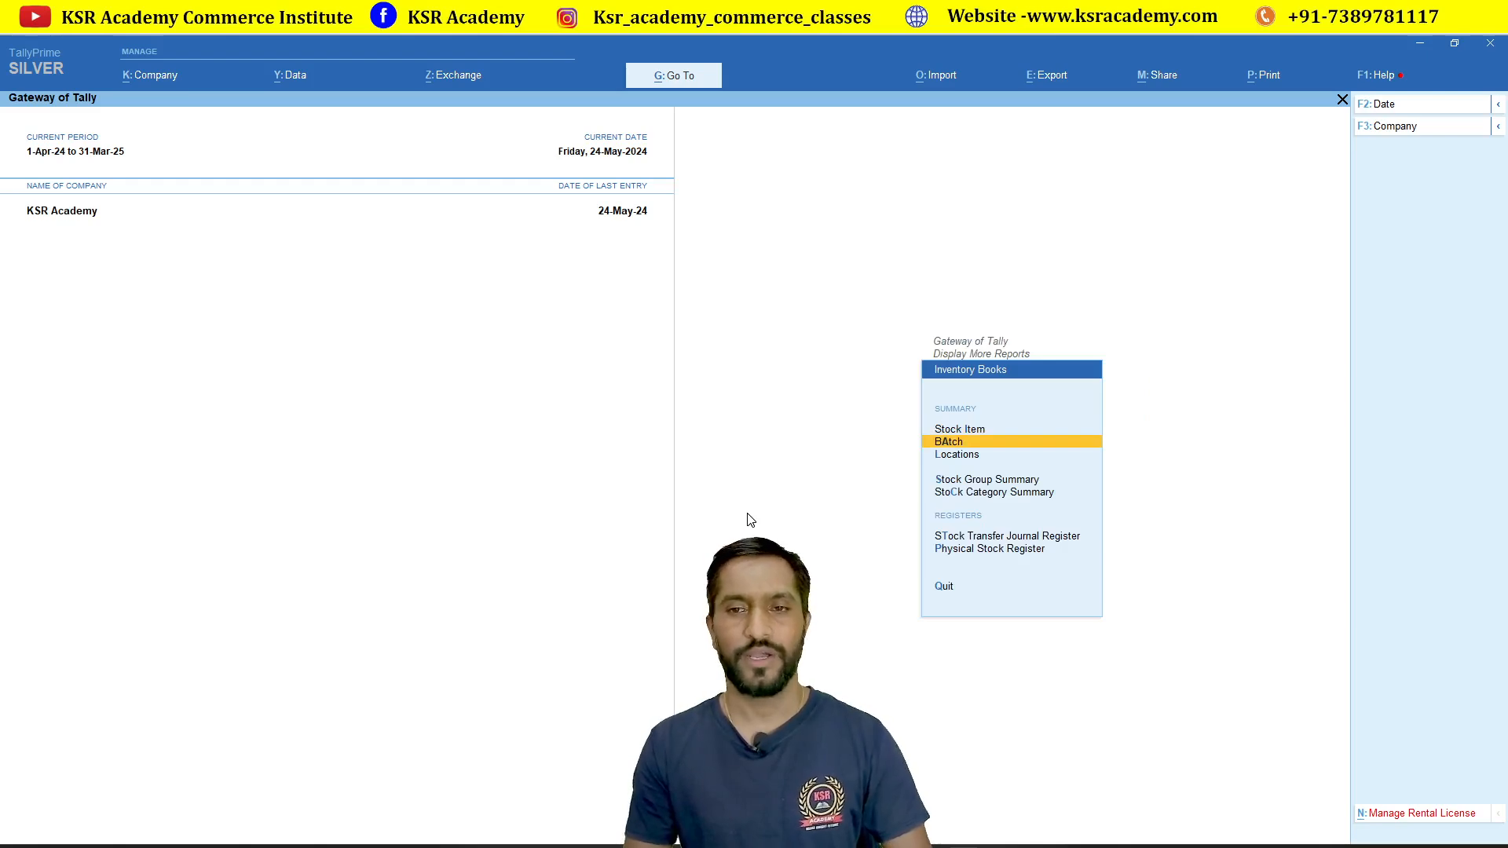
pyautogui.press('Return')
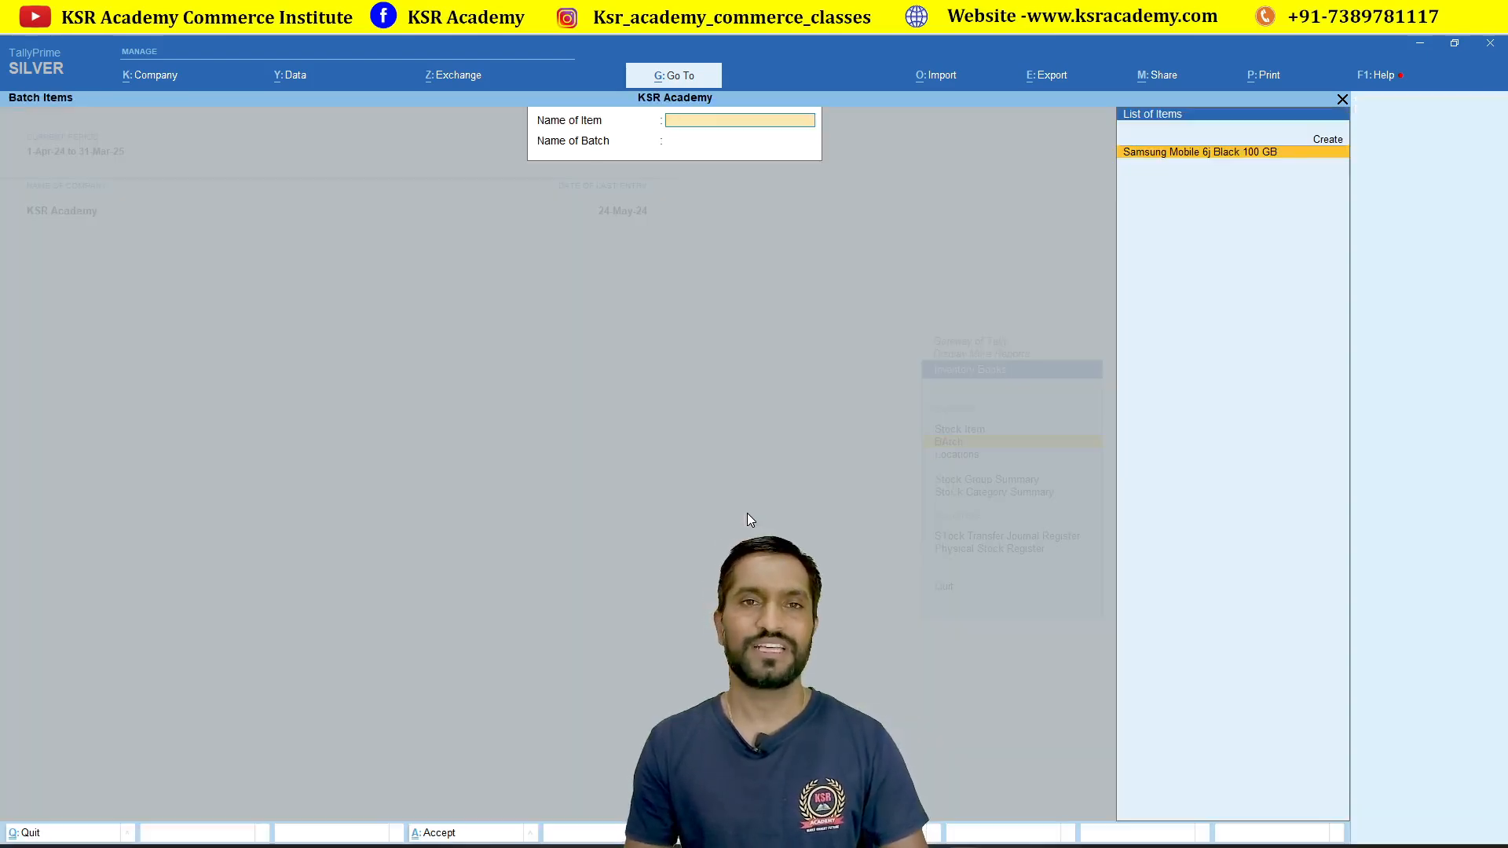
# Step: Open Batch Vouchers for batch 4578454, showing purchase 12 at 10,000 and sale 19 at 15,254.24
pyautogui.press('Return')
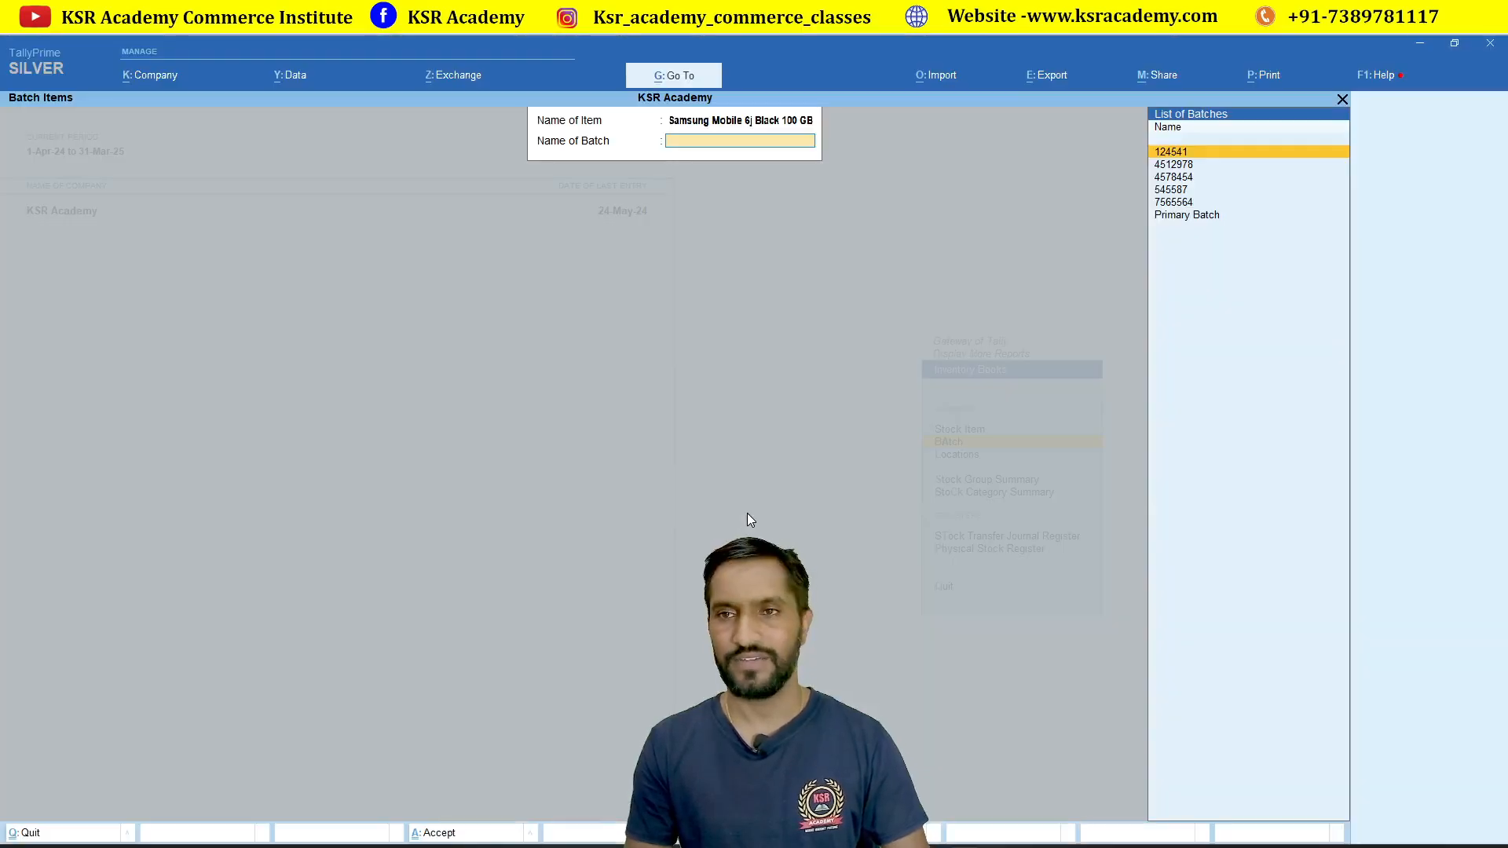
pyautogui.press('Down')
pyautogui.press('Down')
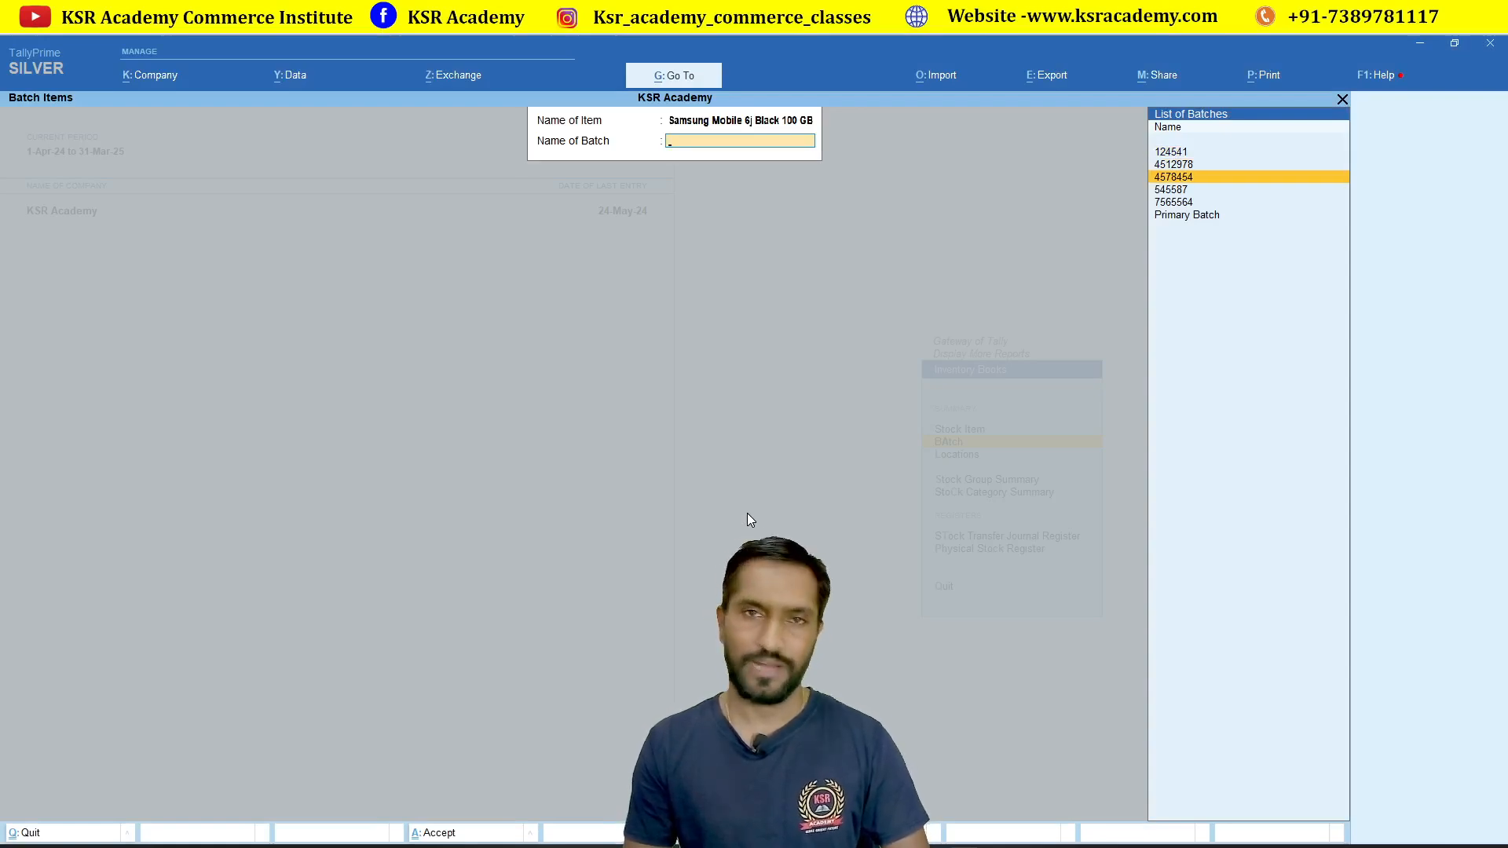
pyautogui.press('Return')
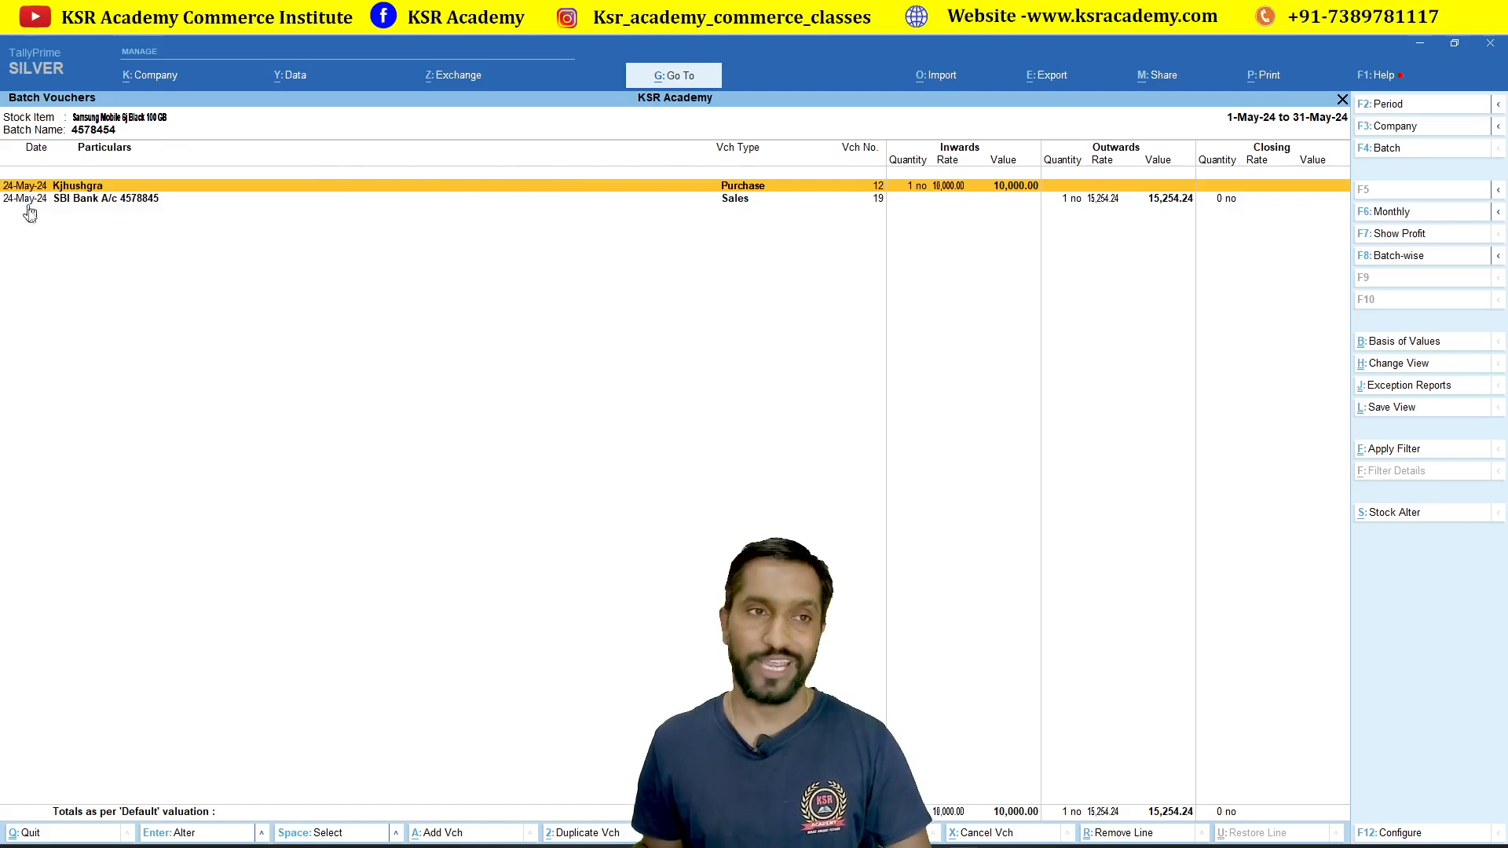
pyautogui.press('Down')
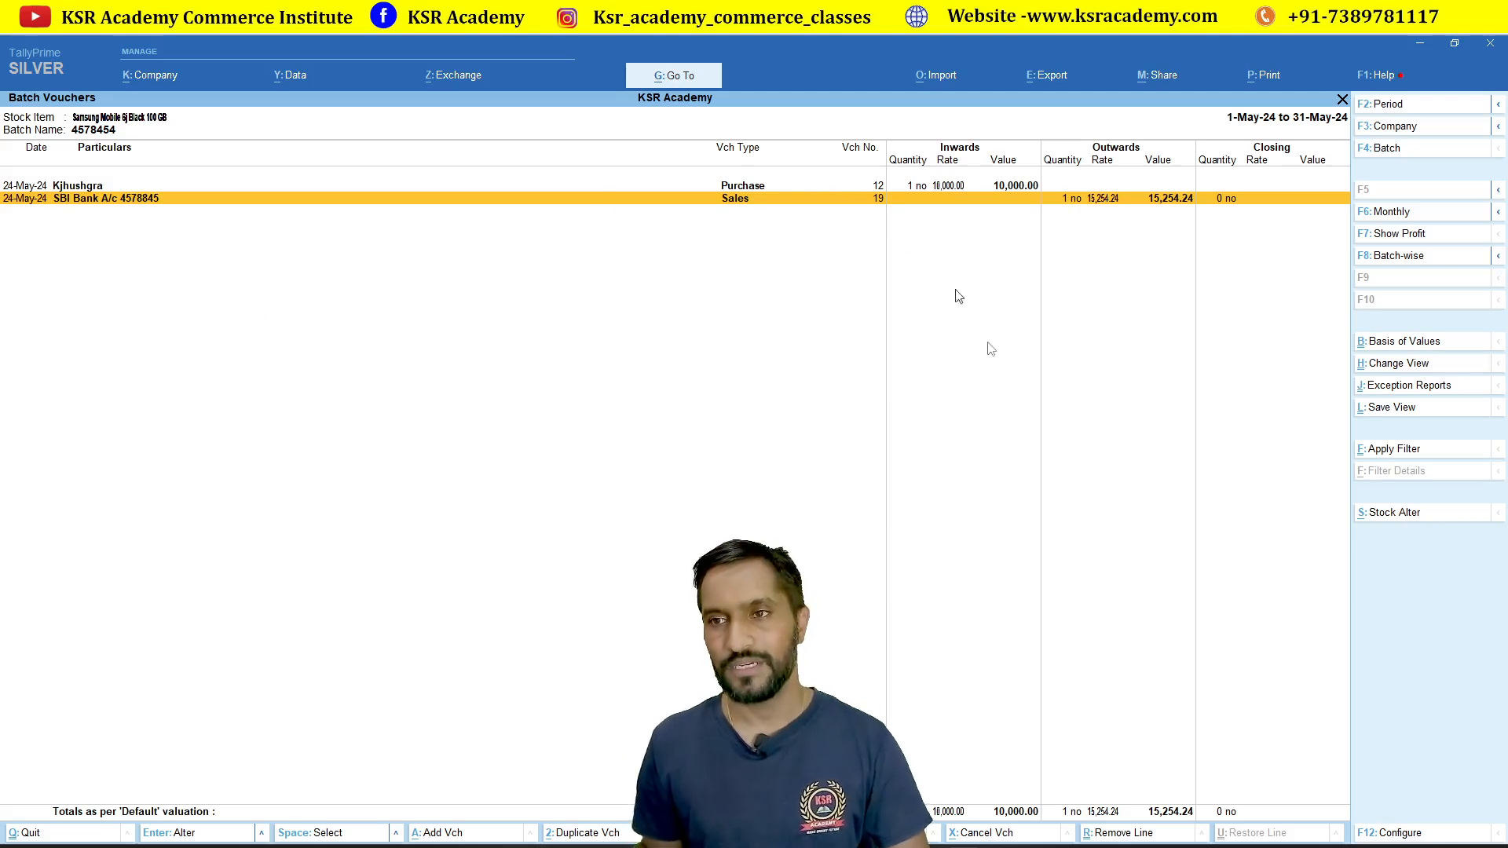
pyautogui.press('Return')
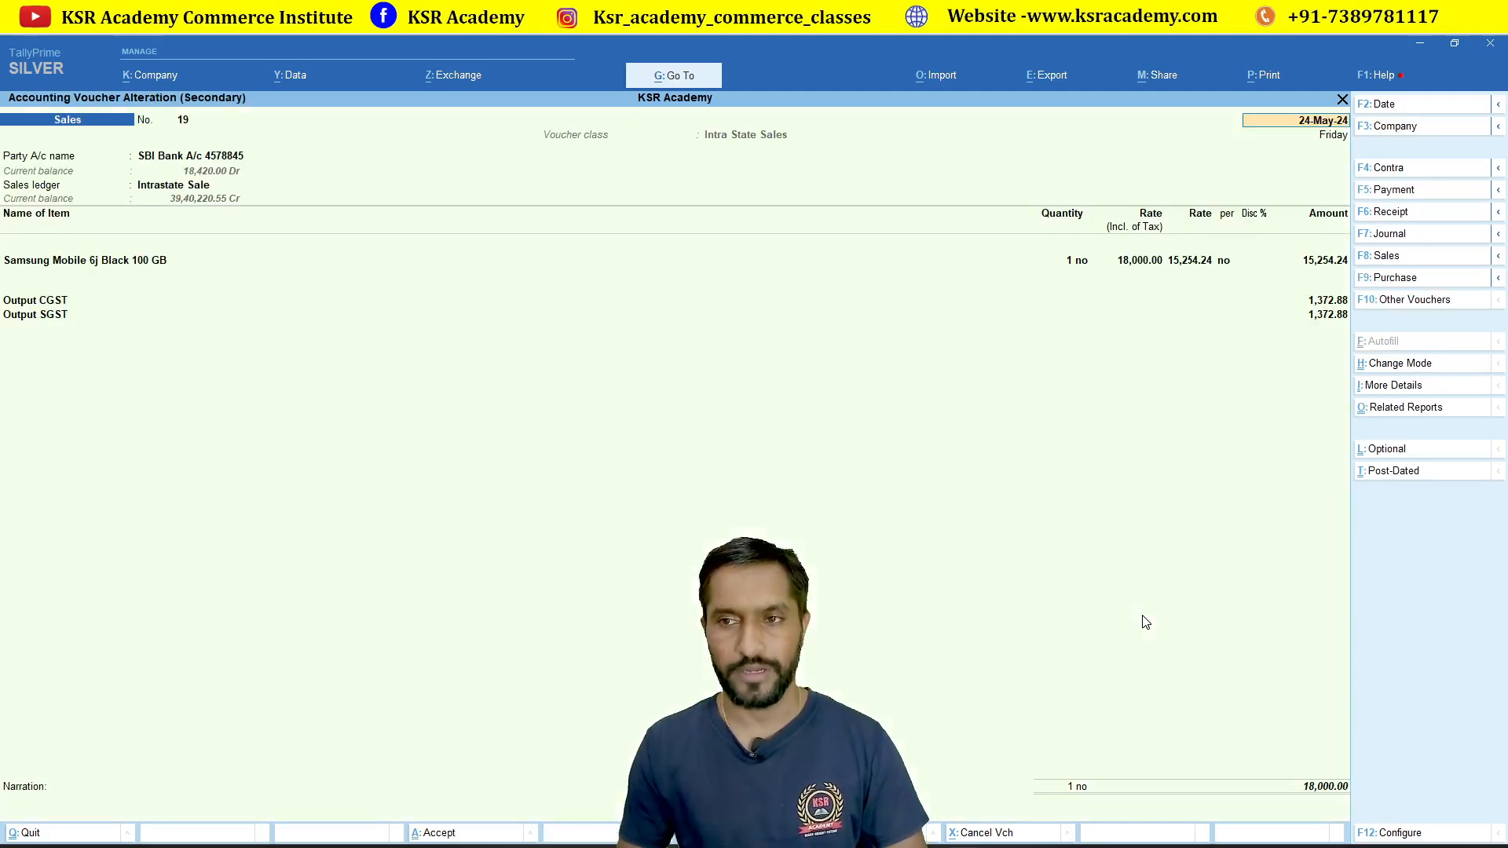
pyautogui.press('Return')
pyautogui.press('Return')
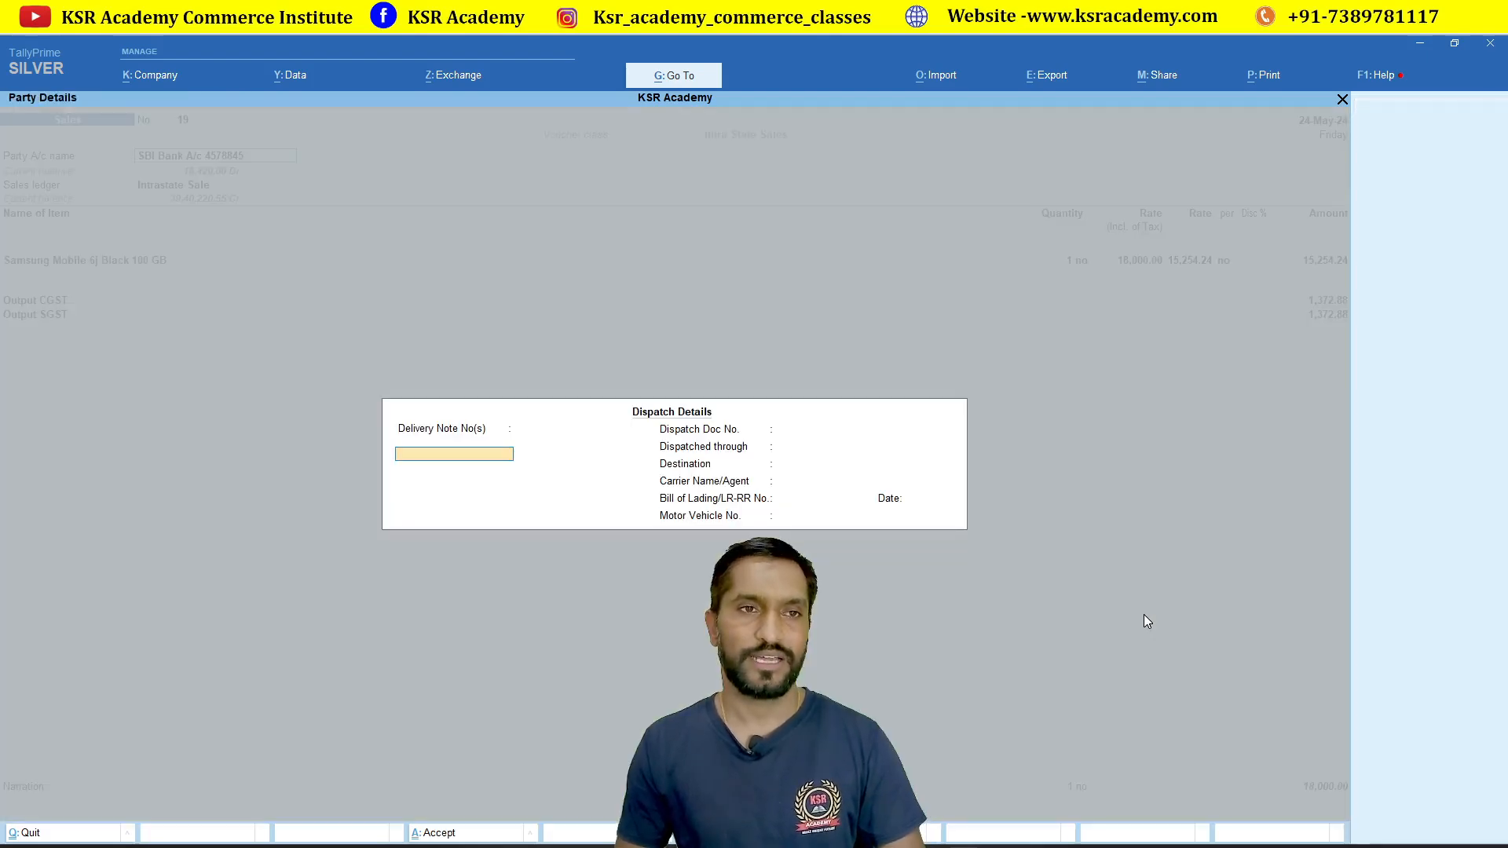
pyautogui.press('Return')
pyautogui.press('Return')
pyautogui.press('Return')
pyautogui.press('Return')
pyautogui.press('Return')
pyautogui.press('Return')
pyautogui.press('Return')
pyautogui.press('Return')
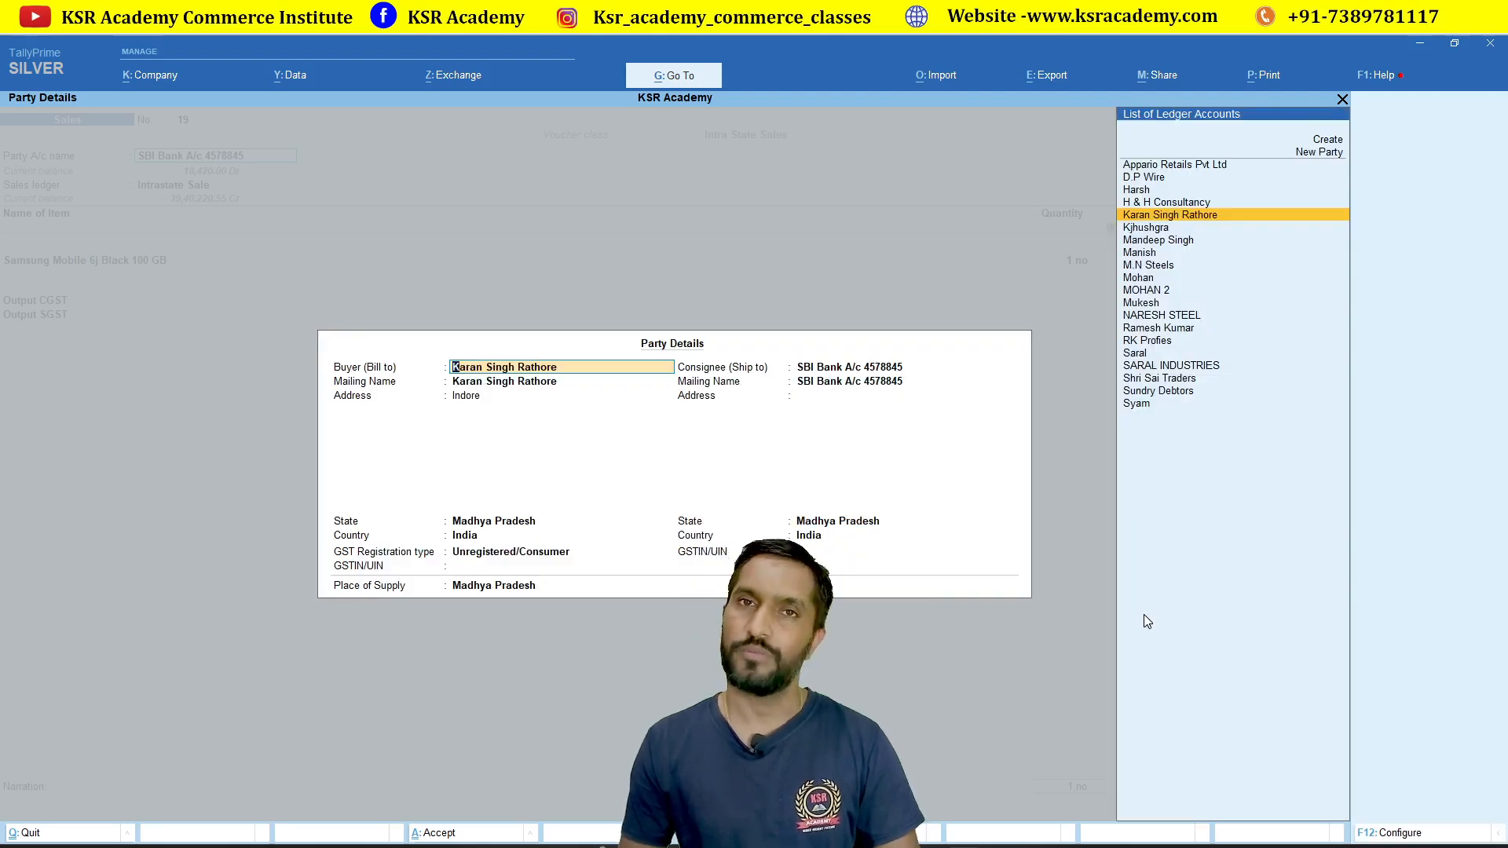
pyautogui.hotkey('ctrl', 'a')
pyautogui.press('BackSpace')
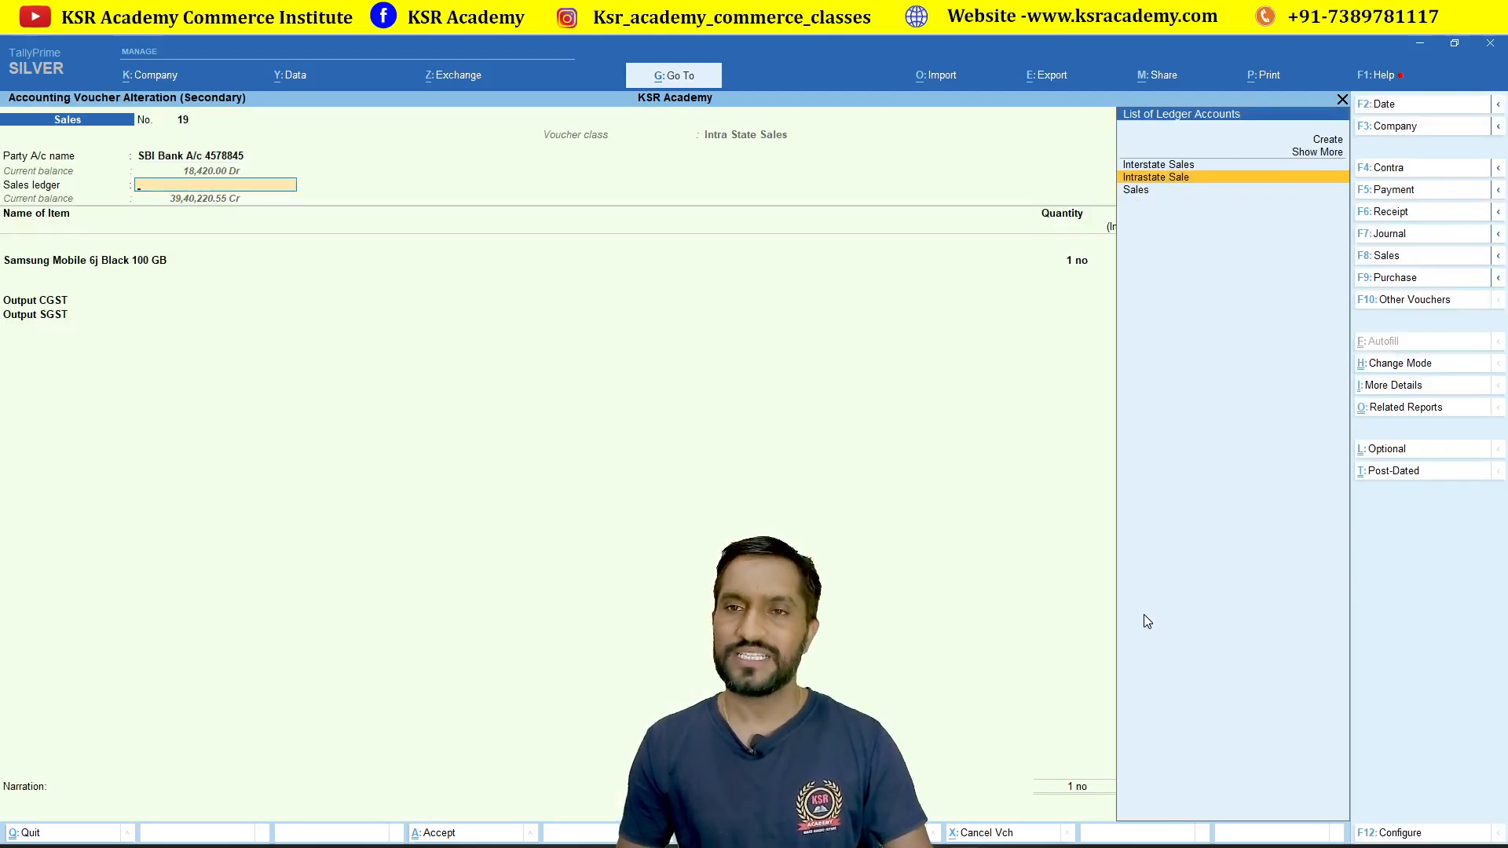
pyautogui.press('Escape')
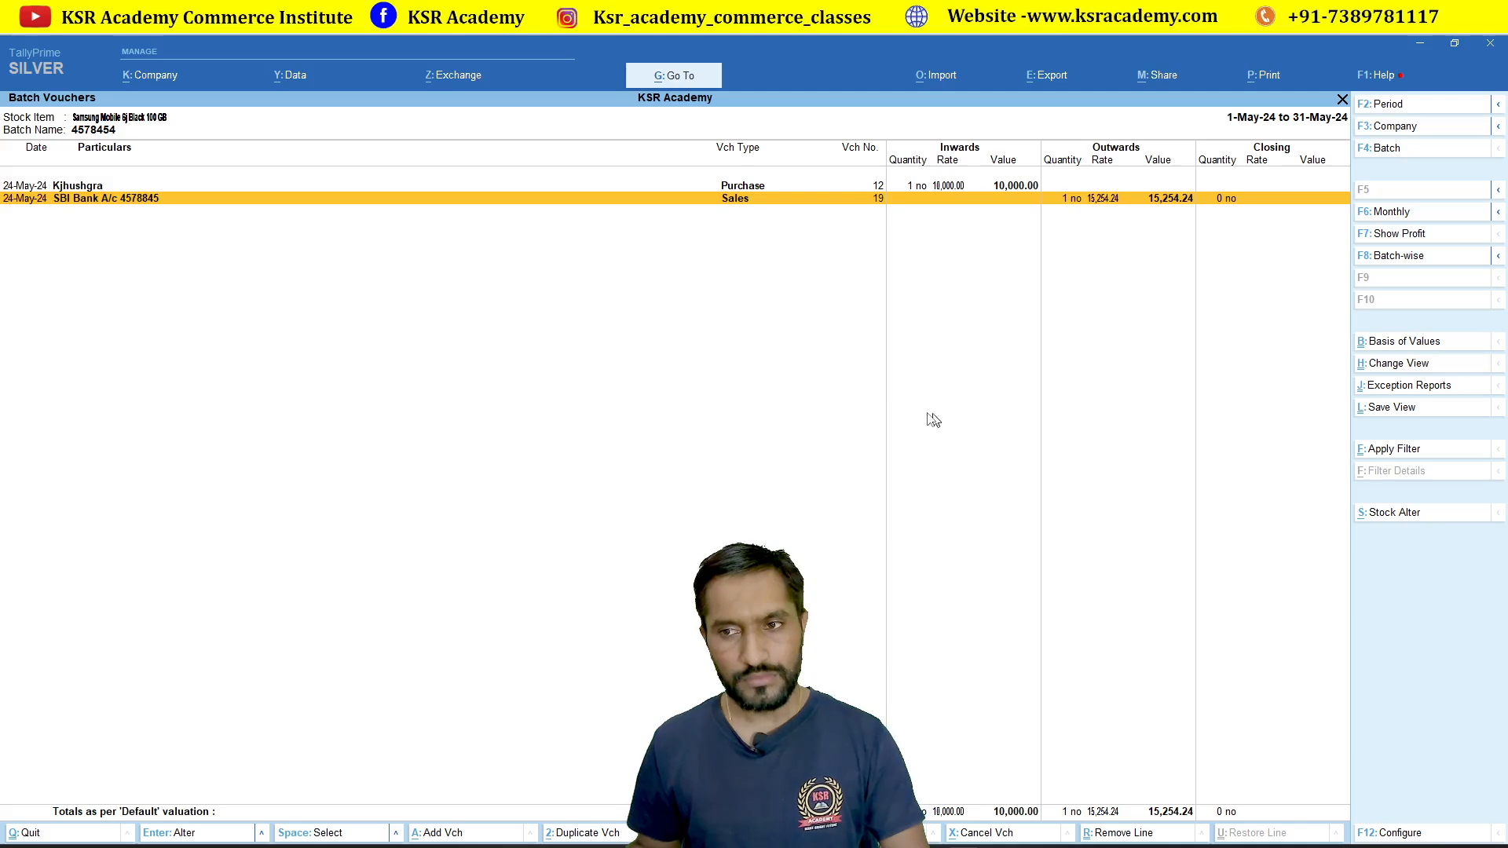
pyautogui.click(1389, 261)
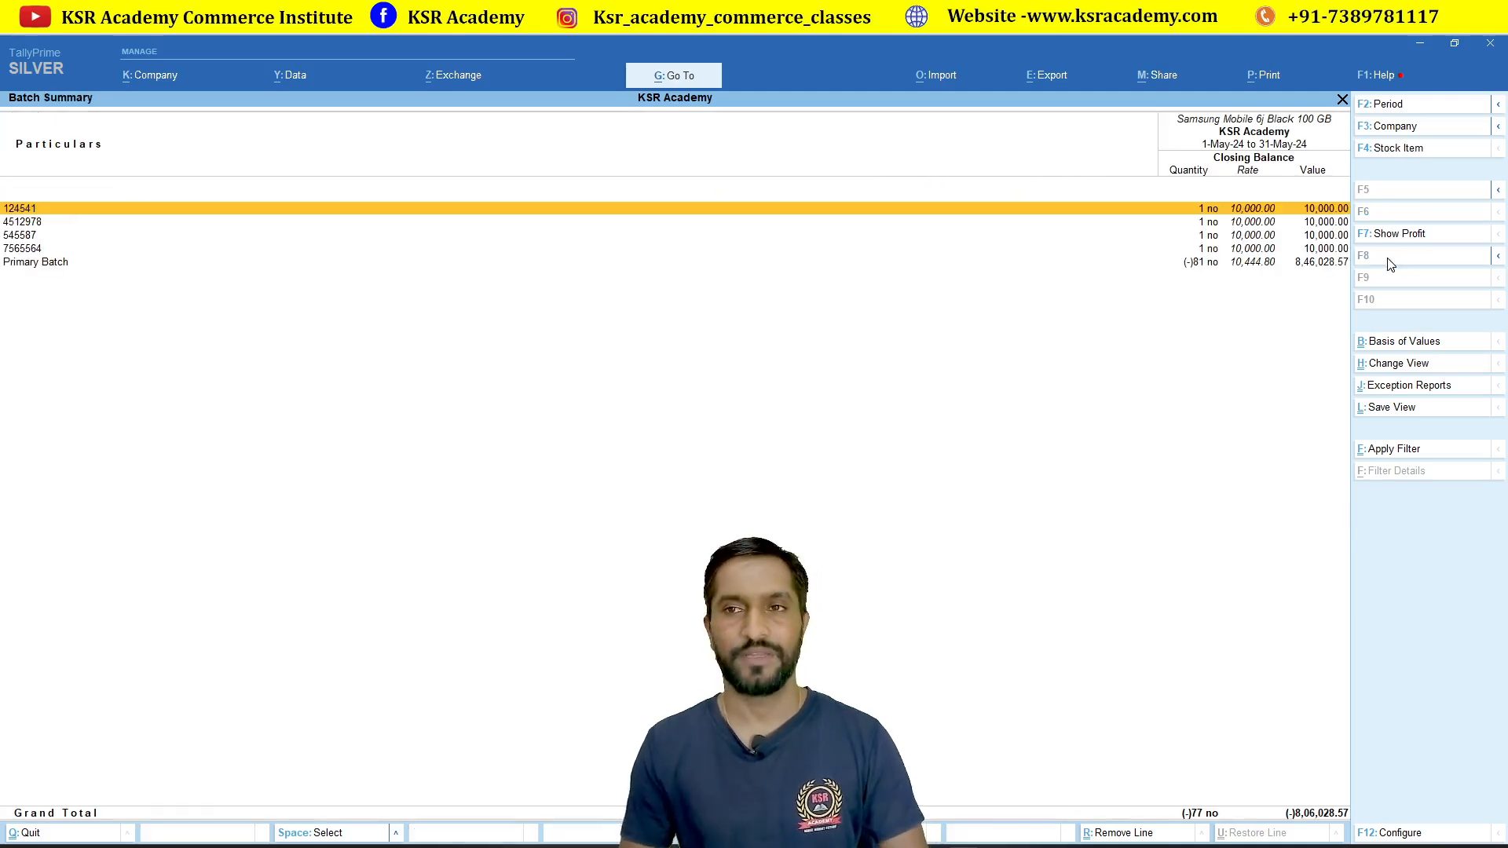
pyautogui.press('Down')
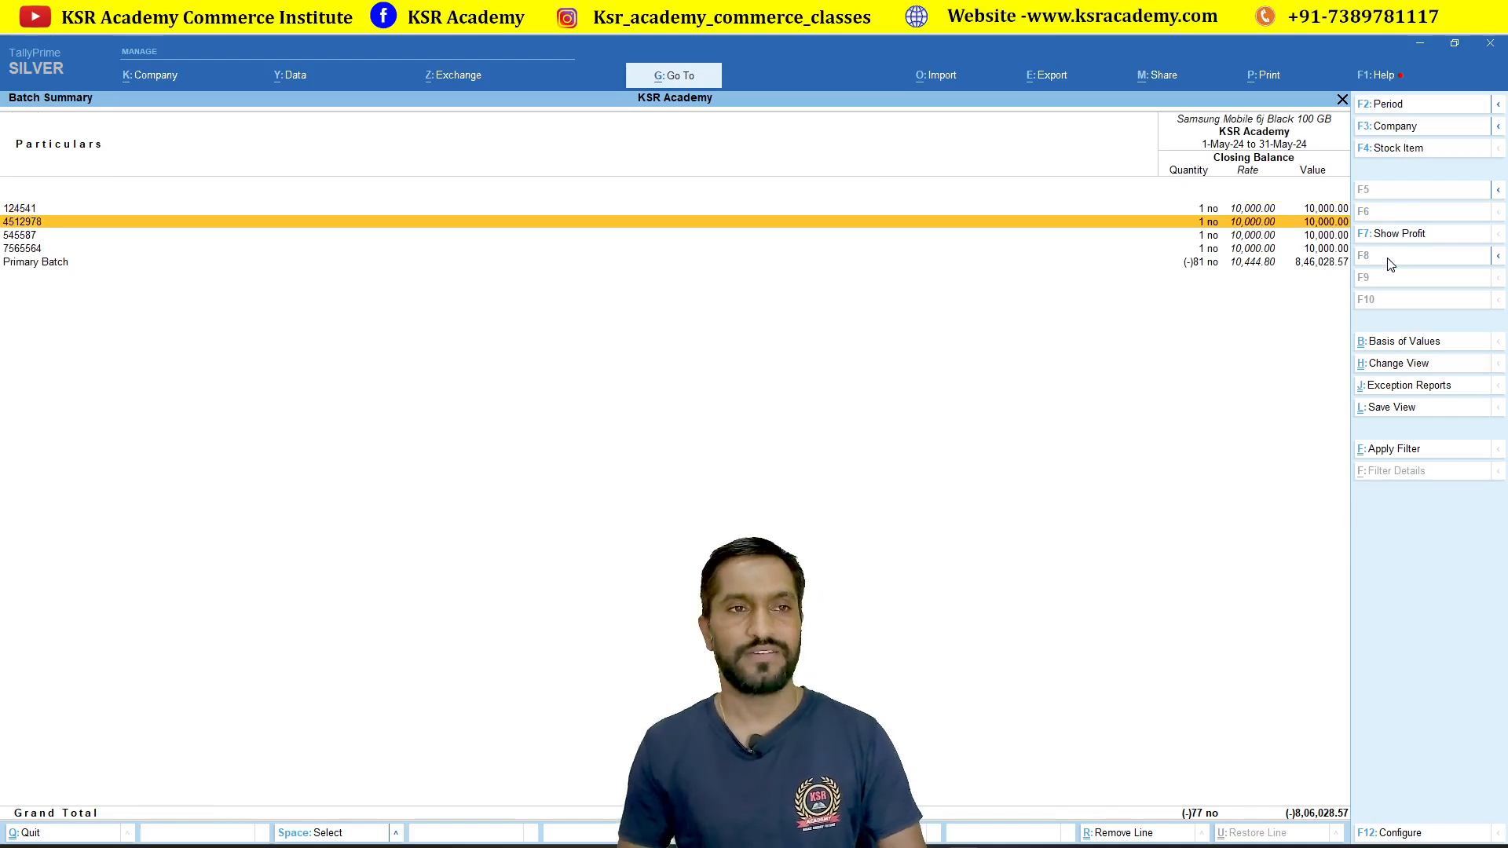
pyautogui.press('Down')
pyautogui.press('Down')
pyautogui.press('Up')
pyautogui.press('Up')
pyautogui.press('Up')
pyautogui.press('Down')
pyautogui.press('Down')
pyautogui.press('Down')
pyautogui.press('Up')
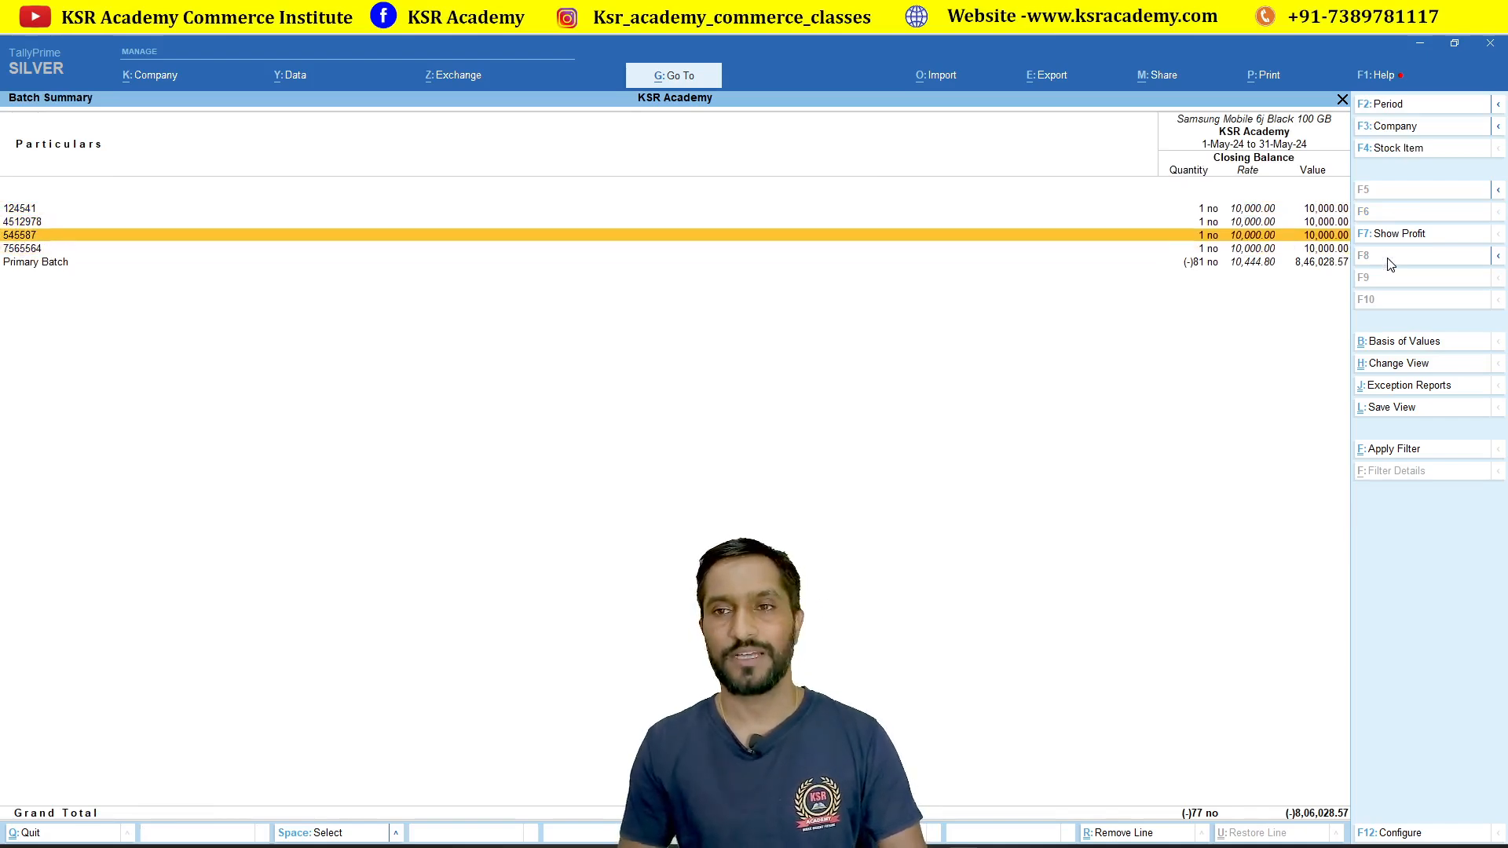
pyautogui.press('Up')
pyautogui.press('Up')
pyautogui.press('Down')
pyautogui.press('Down')
pyautogui.press('Down')
pyautogui.press('Up')
pyautogui.press('Up')
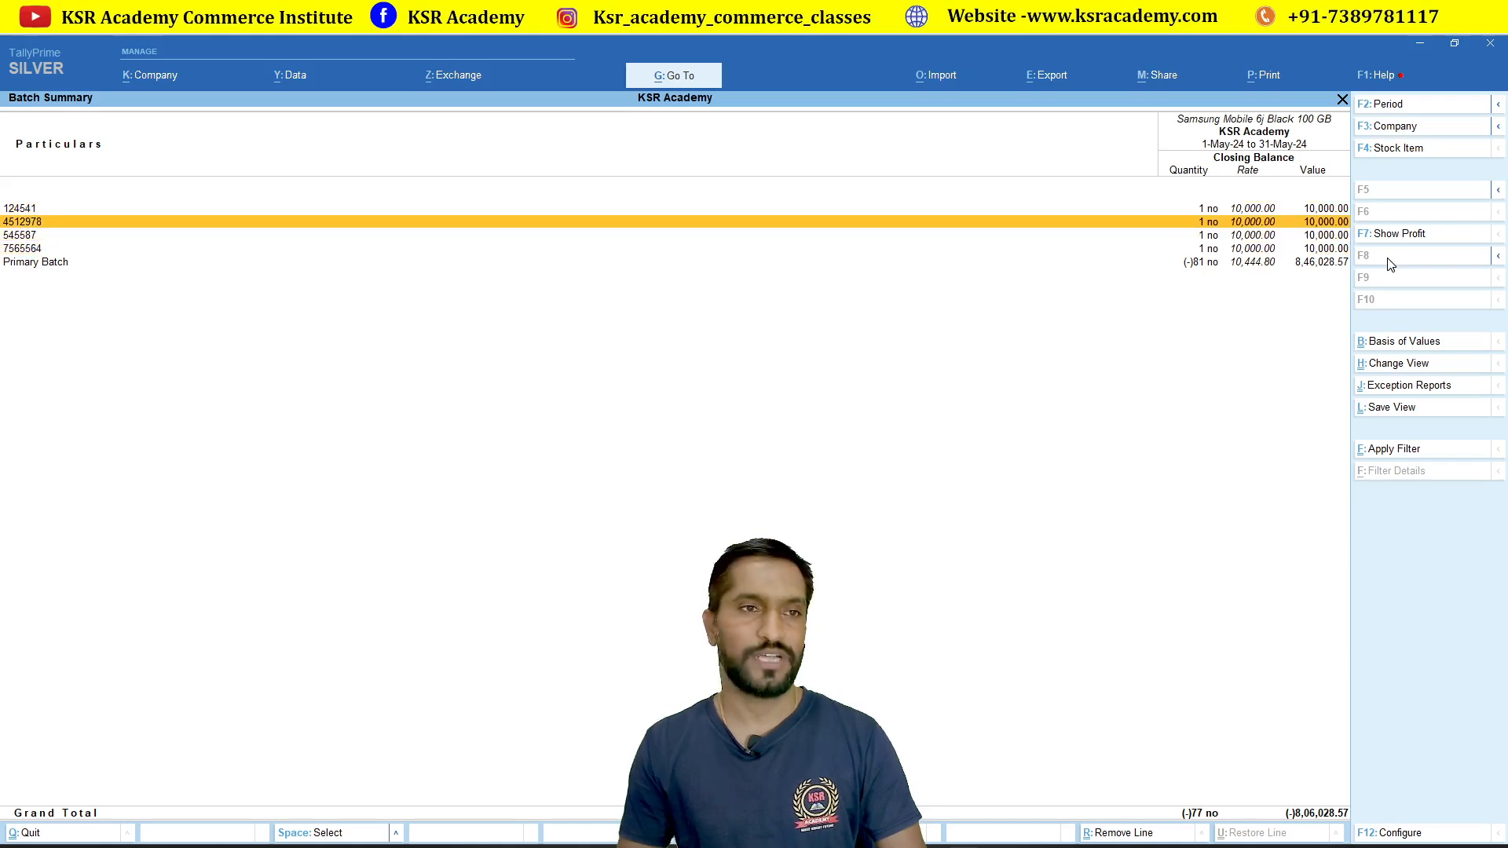
pyautogui.press('Up')
pyautogui.press('Down')
pyautogui.press('Down')
pyautogui.press('Down')
pyautogui.press('Up')
pyautogui.press('Up')
pyautogui.press('Up')
pyautogui.press('Down')
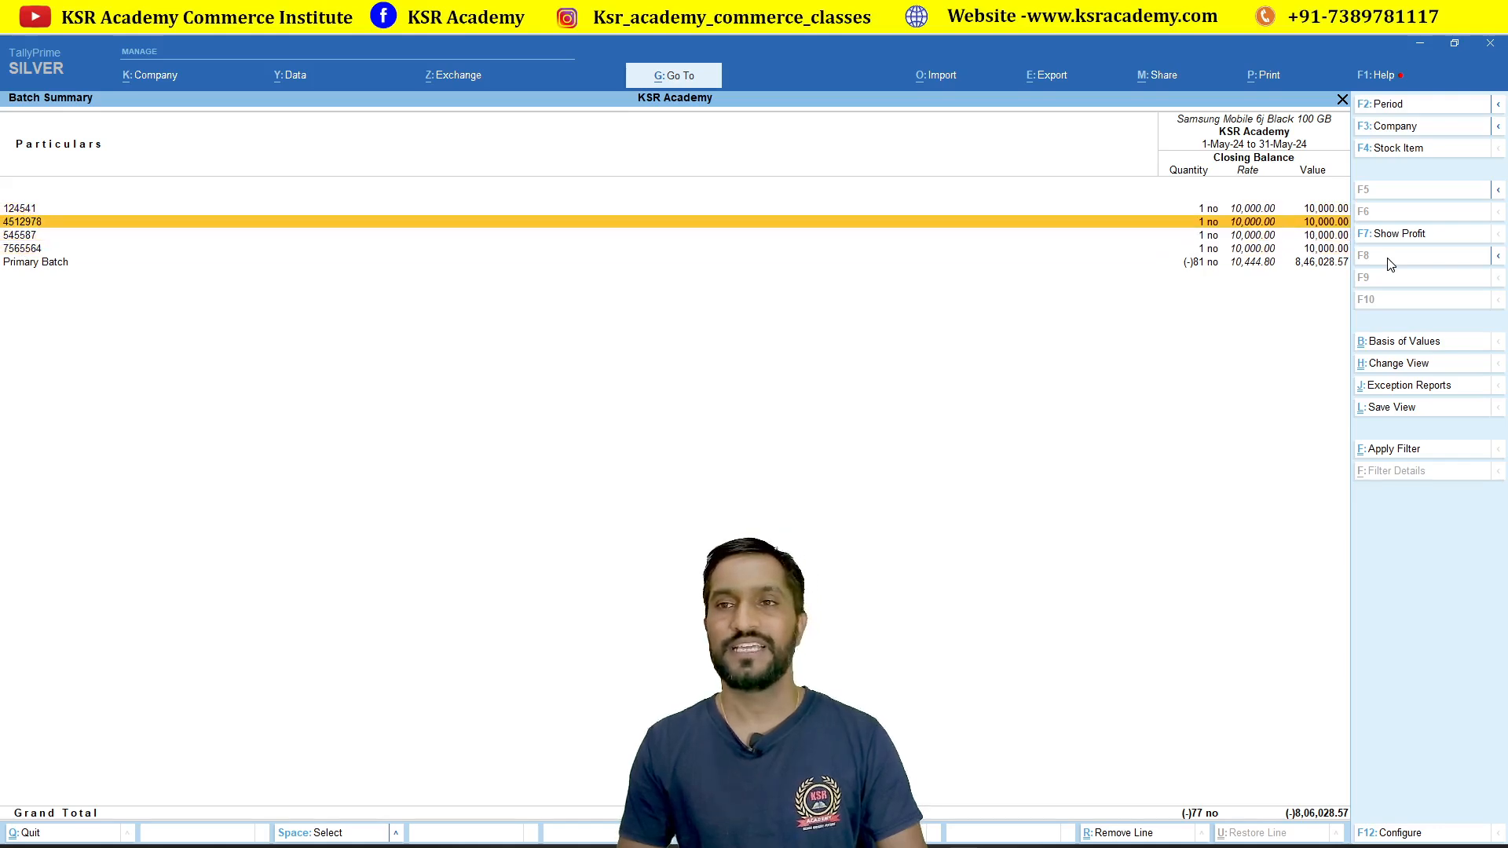
pyautogui.press('Down')
pyautogui.press('Down')
pyautogui.press('Up')
pyautogui.press('Up')
pyautogui.press('Up')
pyautogui.press('Down')
pyautogui.press('Down')
pyautogui.press('Down')
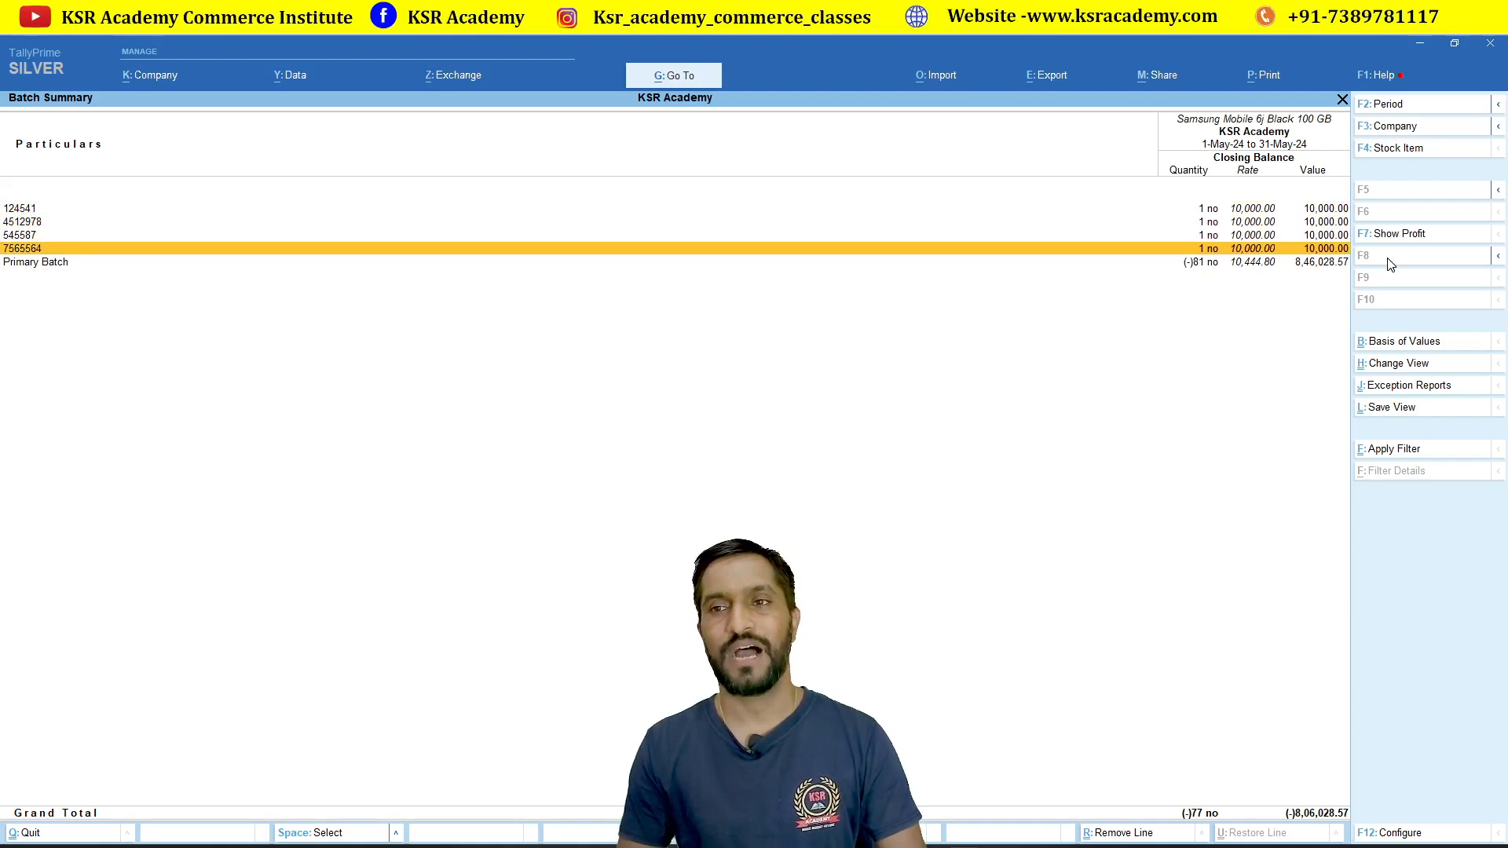
pyautogui.press('Down')
pyautogui.press('Up')
pyautogui.press('Up')
pyautogui.press('Up')
pyautogui.press('Up')
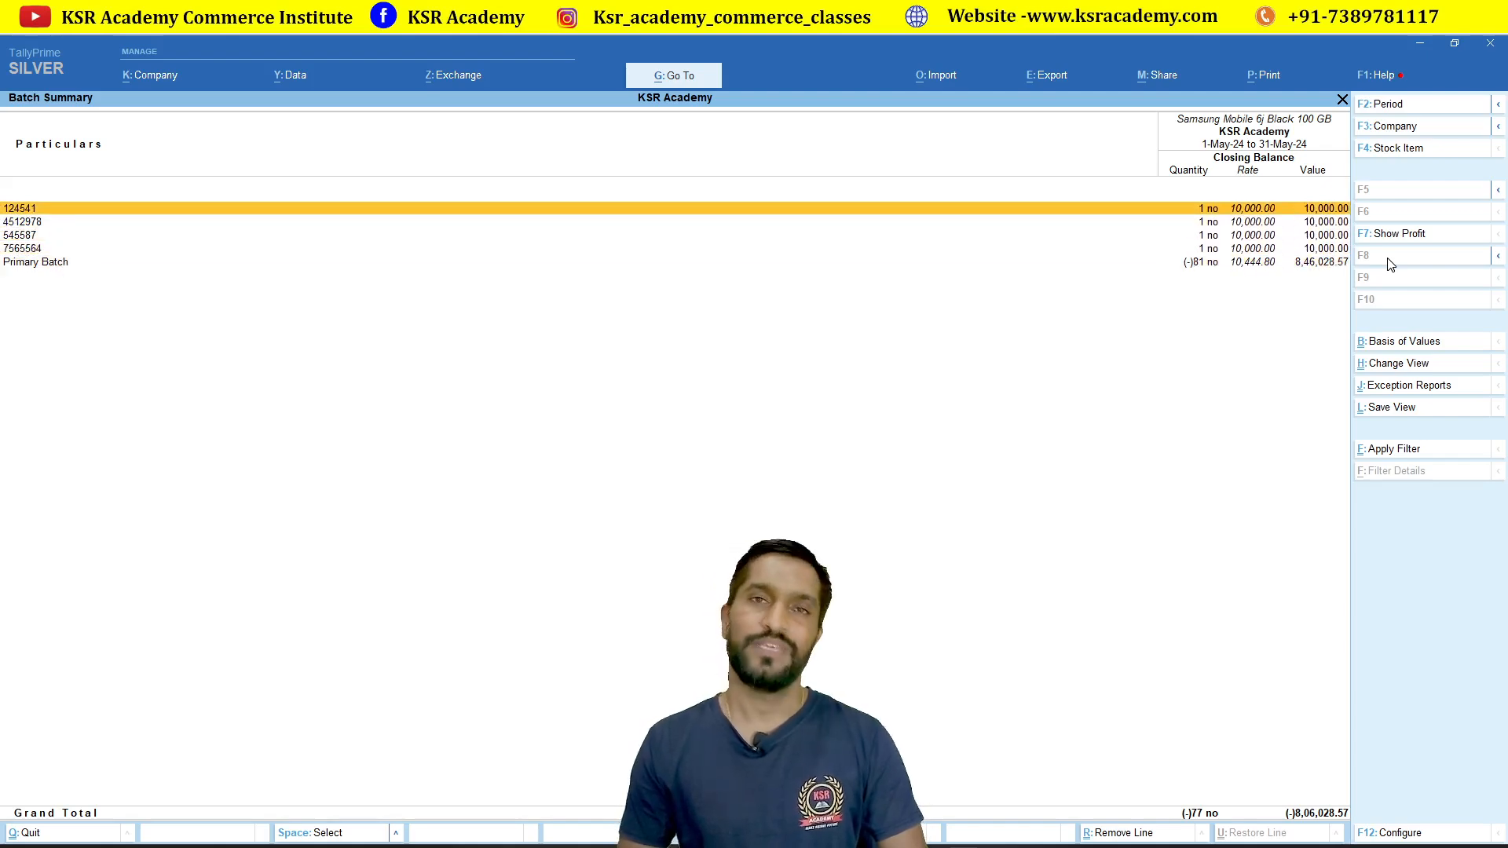
pyautogui.press('Down')
pyautogui.press('Down')
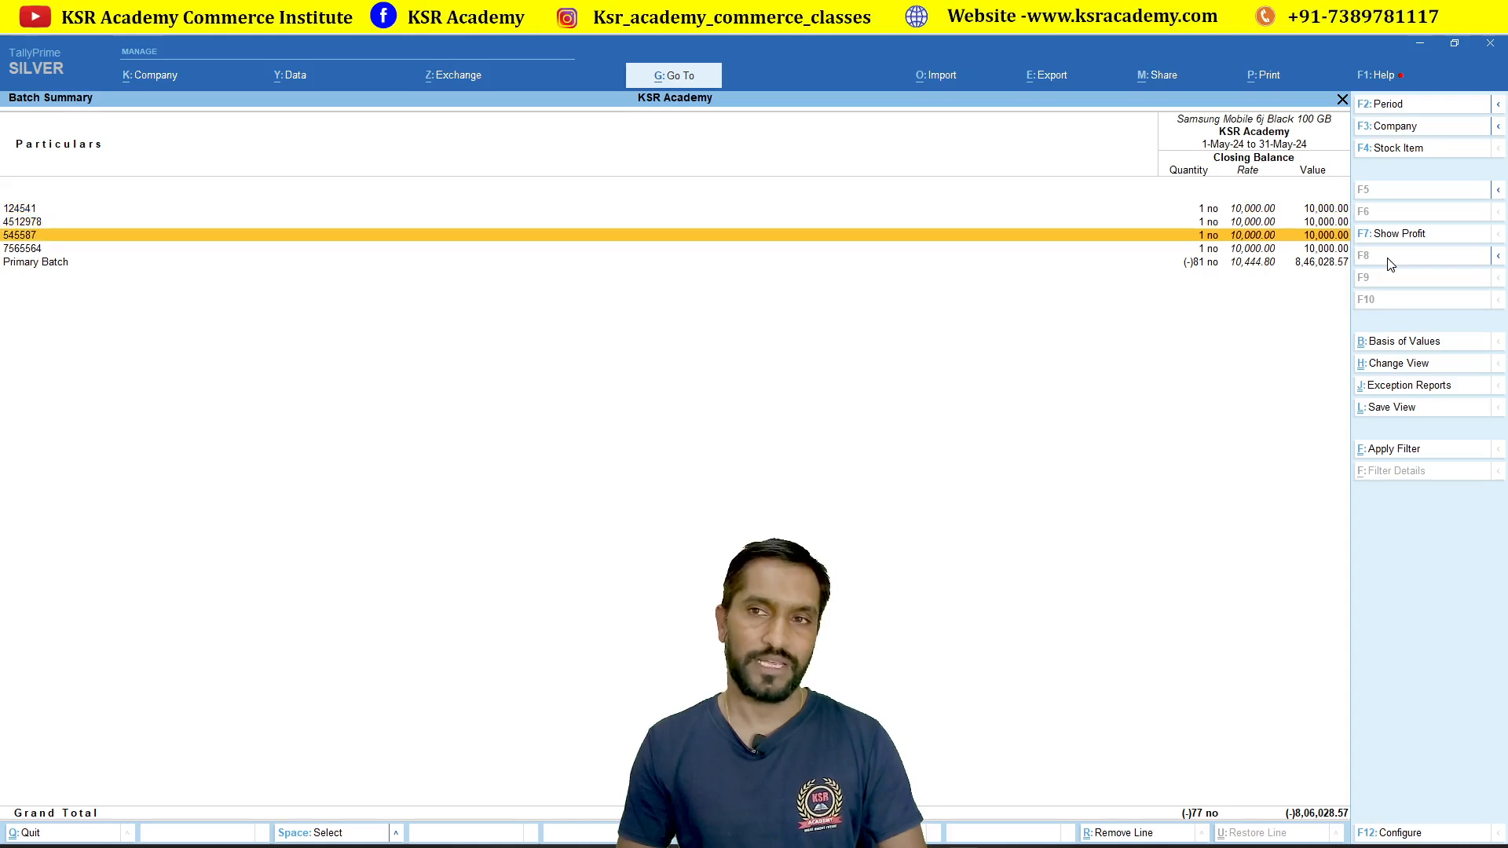
pyautogui.press('Down')
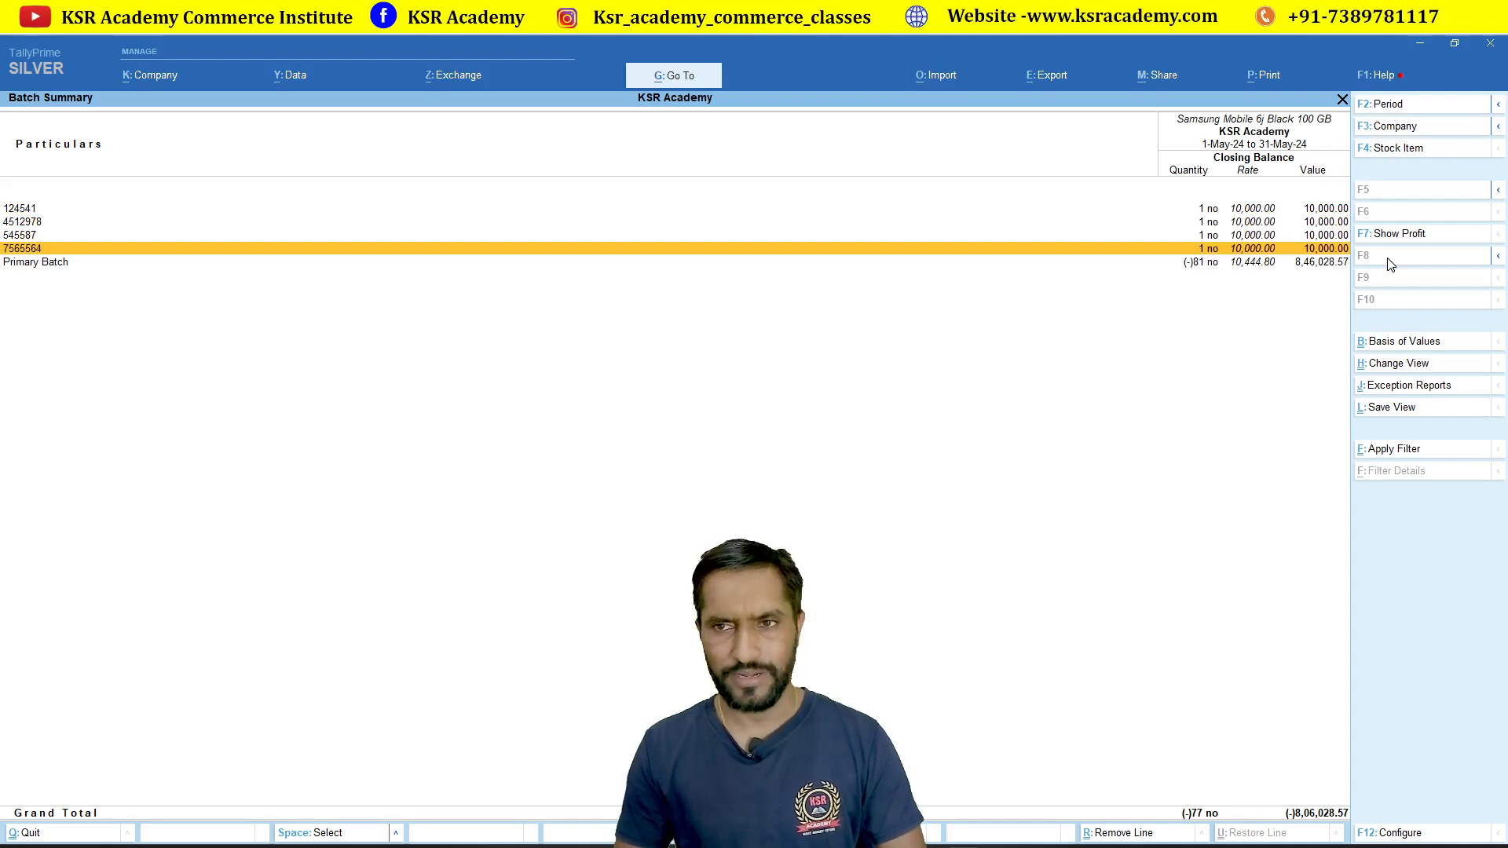
pyautogui.press('Down')
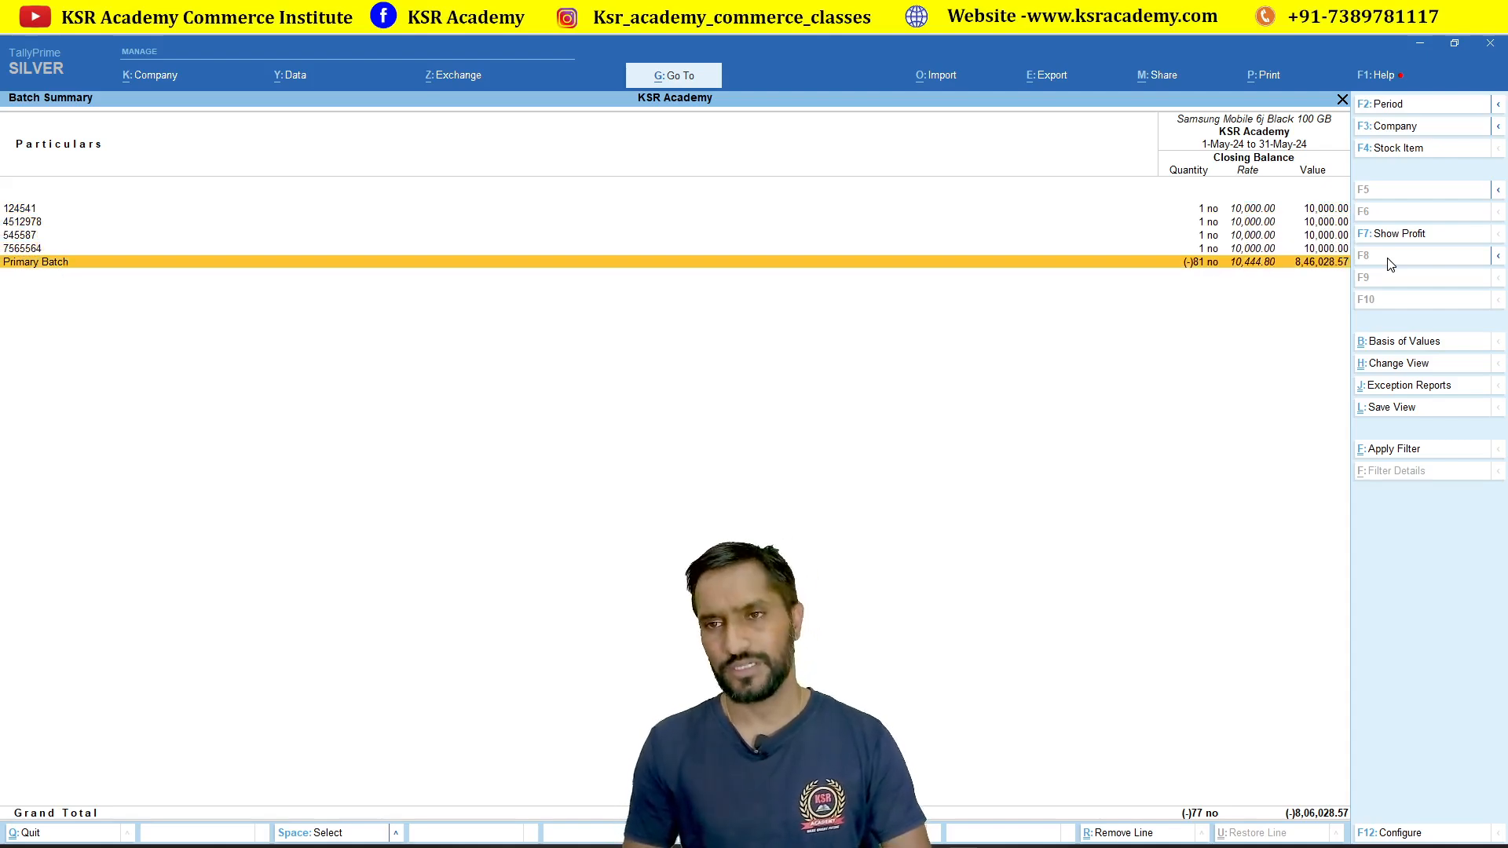
pyautogui.press('Return')
pyautogui.press('Return')
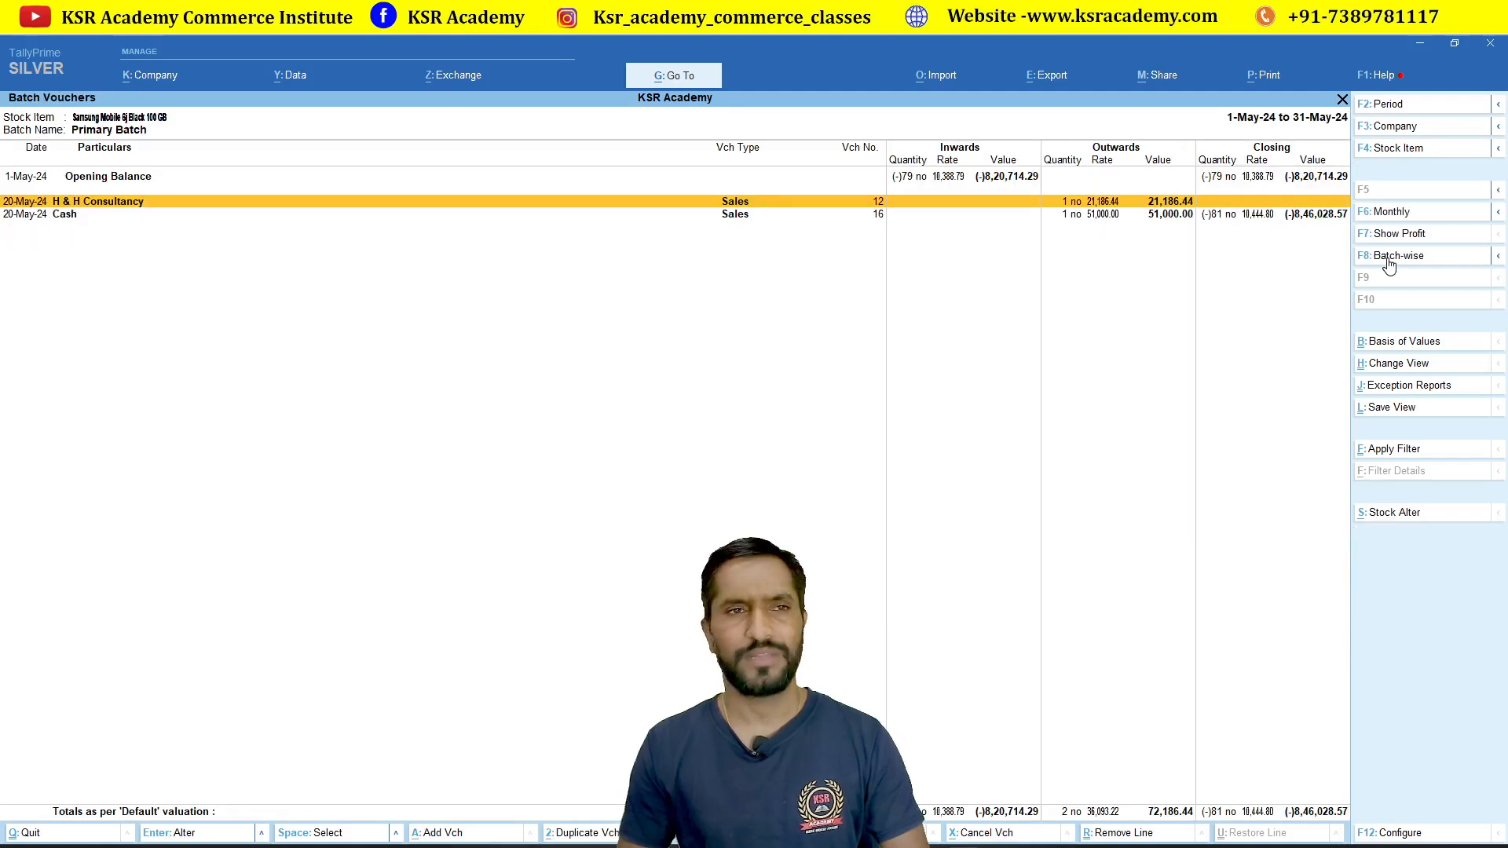
pyautogui.press('Escape')
pyautogui.press('Escape')
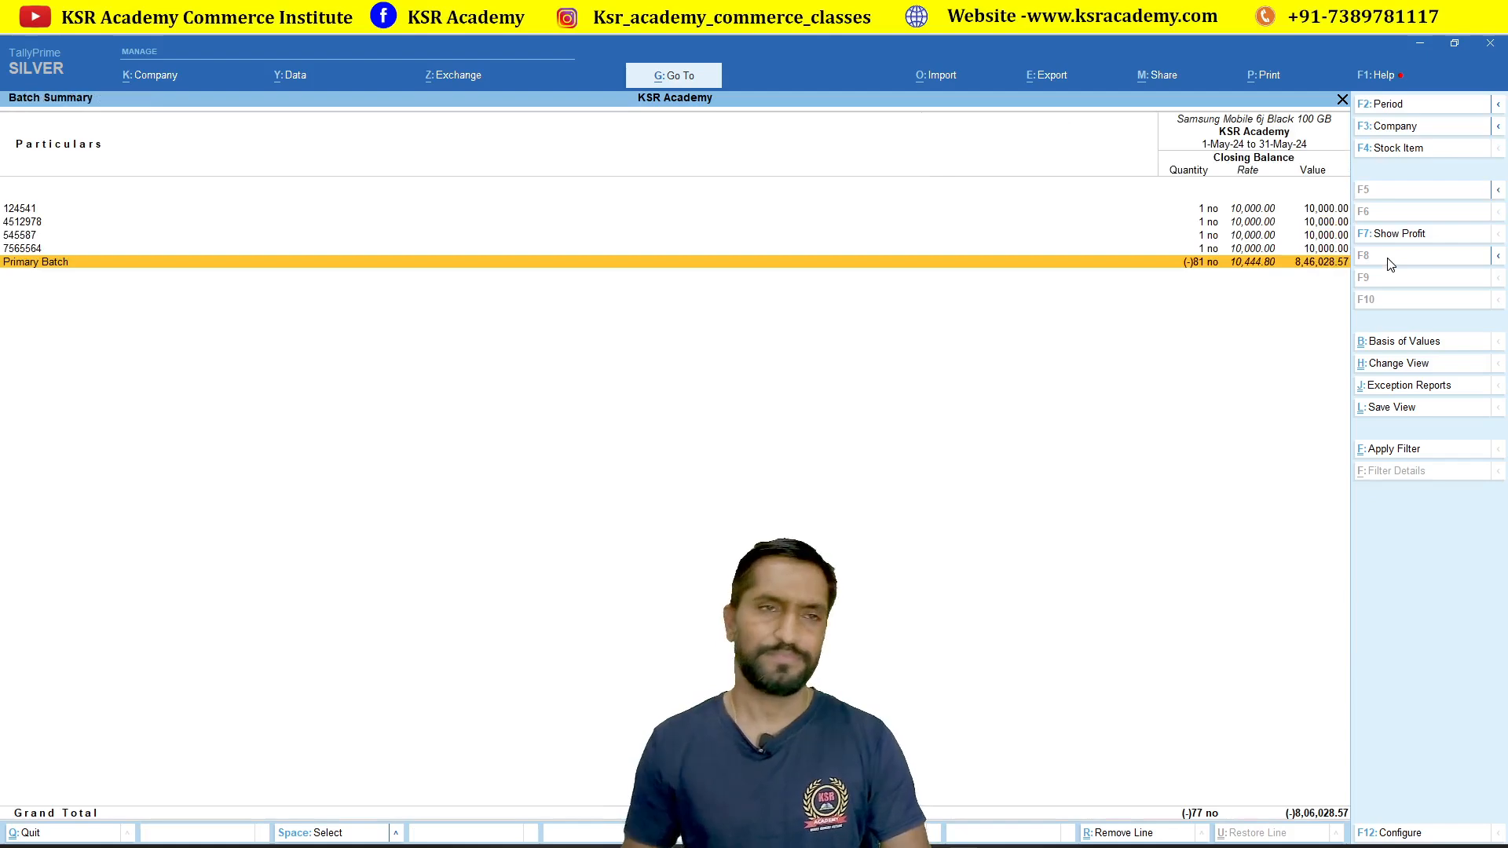
pyautogui.press('Escape')
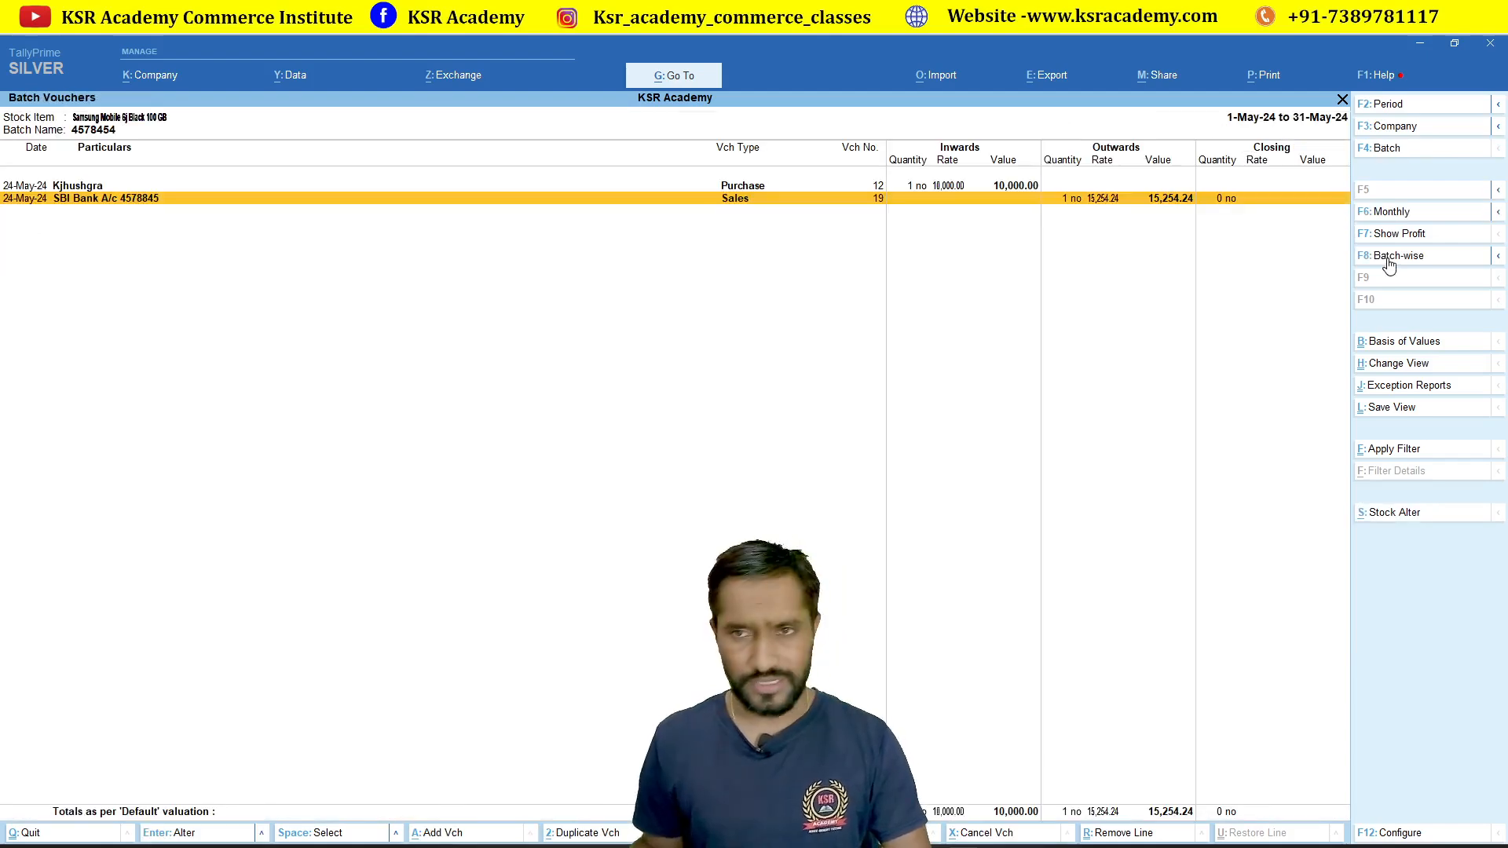
# Step: Close F12 Configure without changes and cancel Quit to stay at the Gateway of Tally
pyautogui.click(1396, 830)
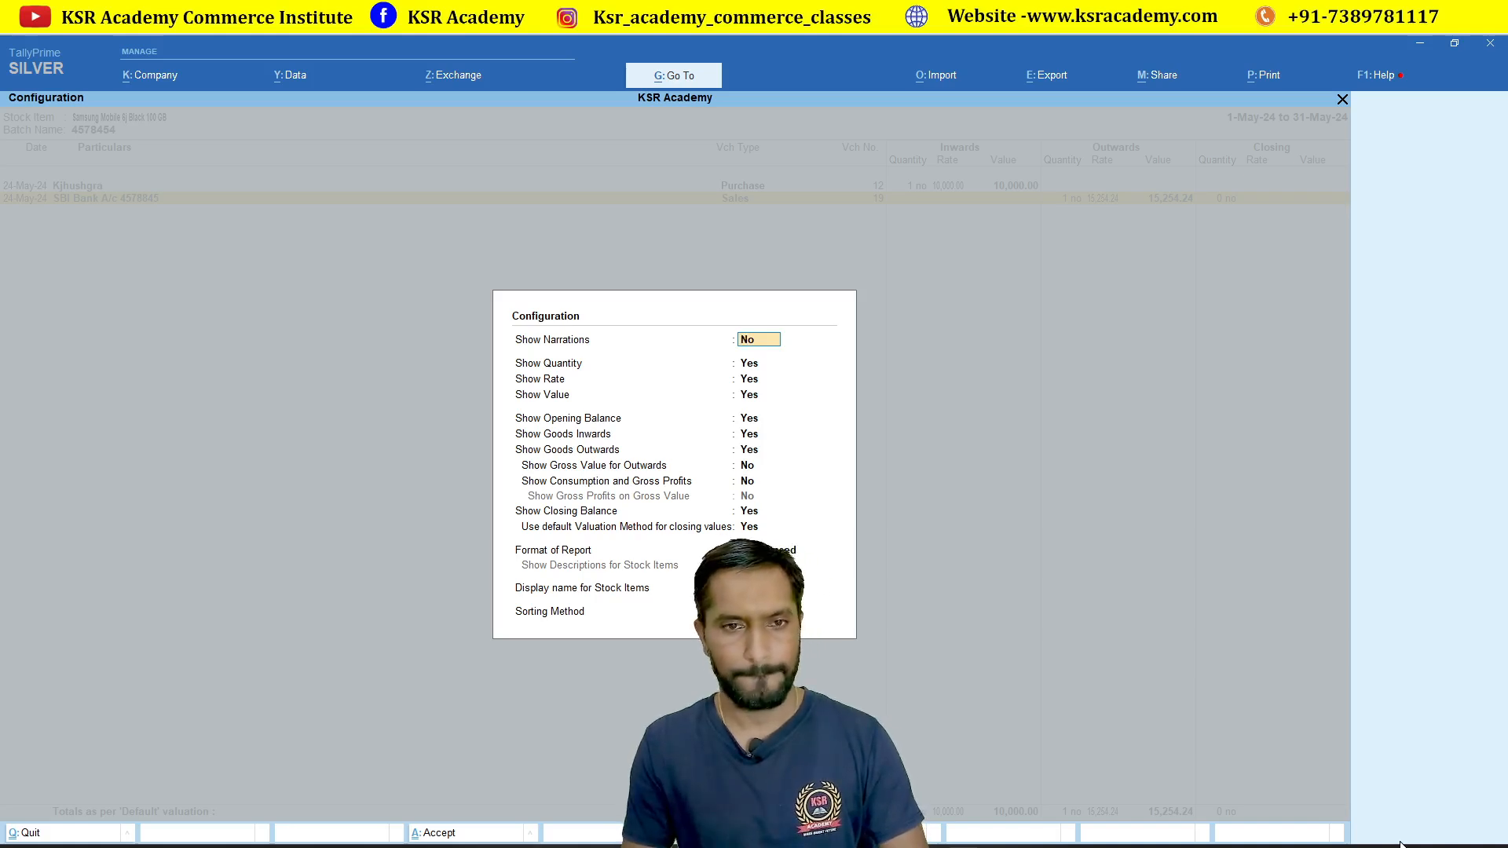
pyautogui.press('Escape')
pyautogui.press('Escape')
pyautogui.press('Escape')
pyautogui.press('Escape')
pyautogui.press('Escape')
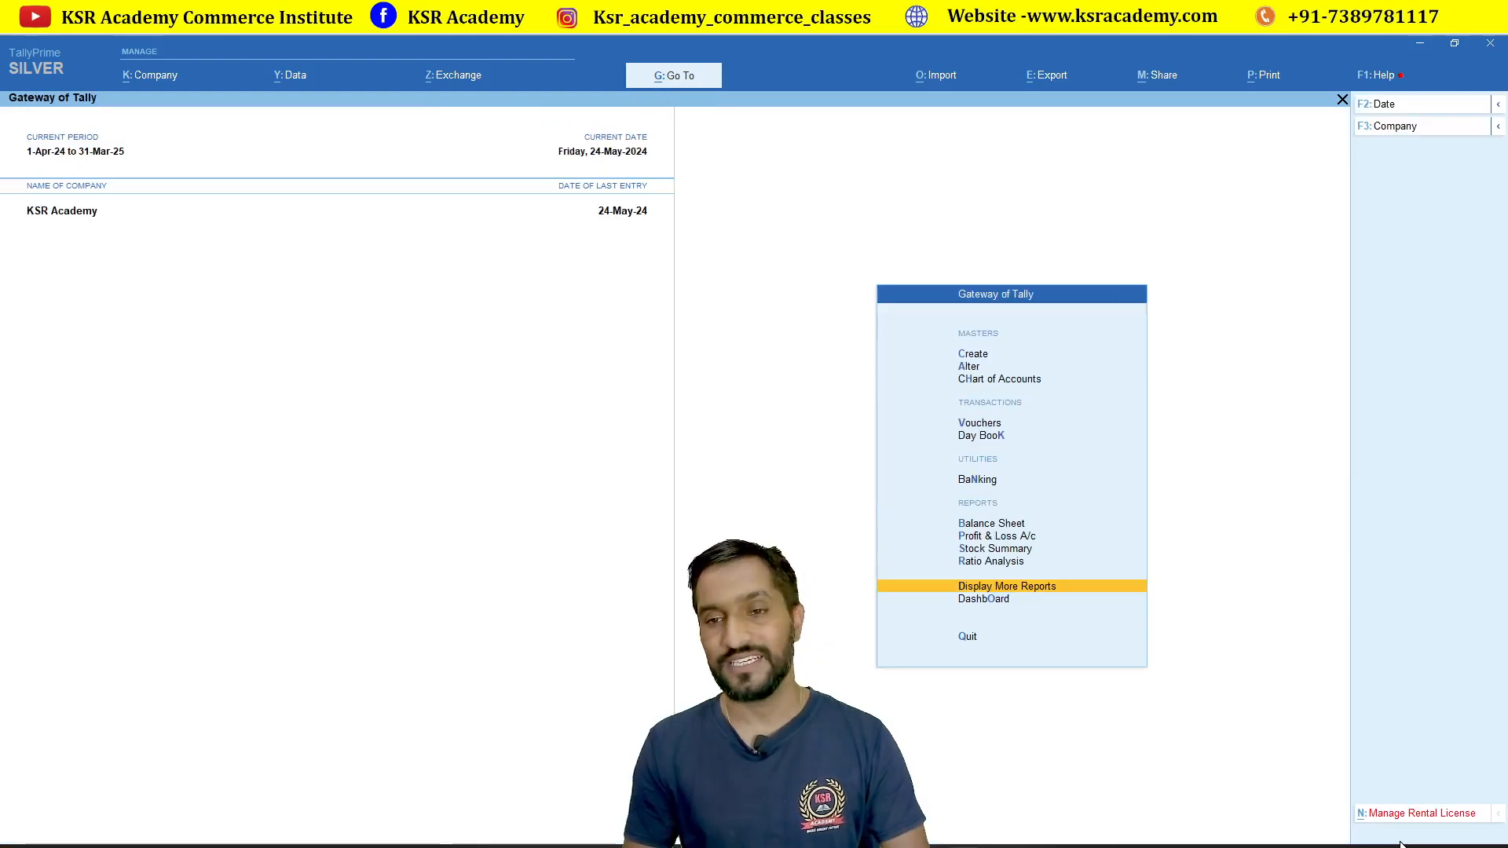
pyautogui.press('Escape')
pyautogui.press('Escape')
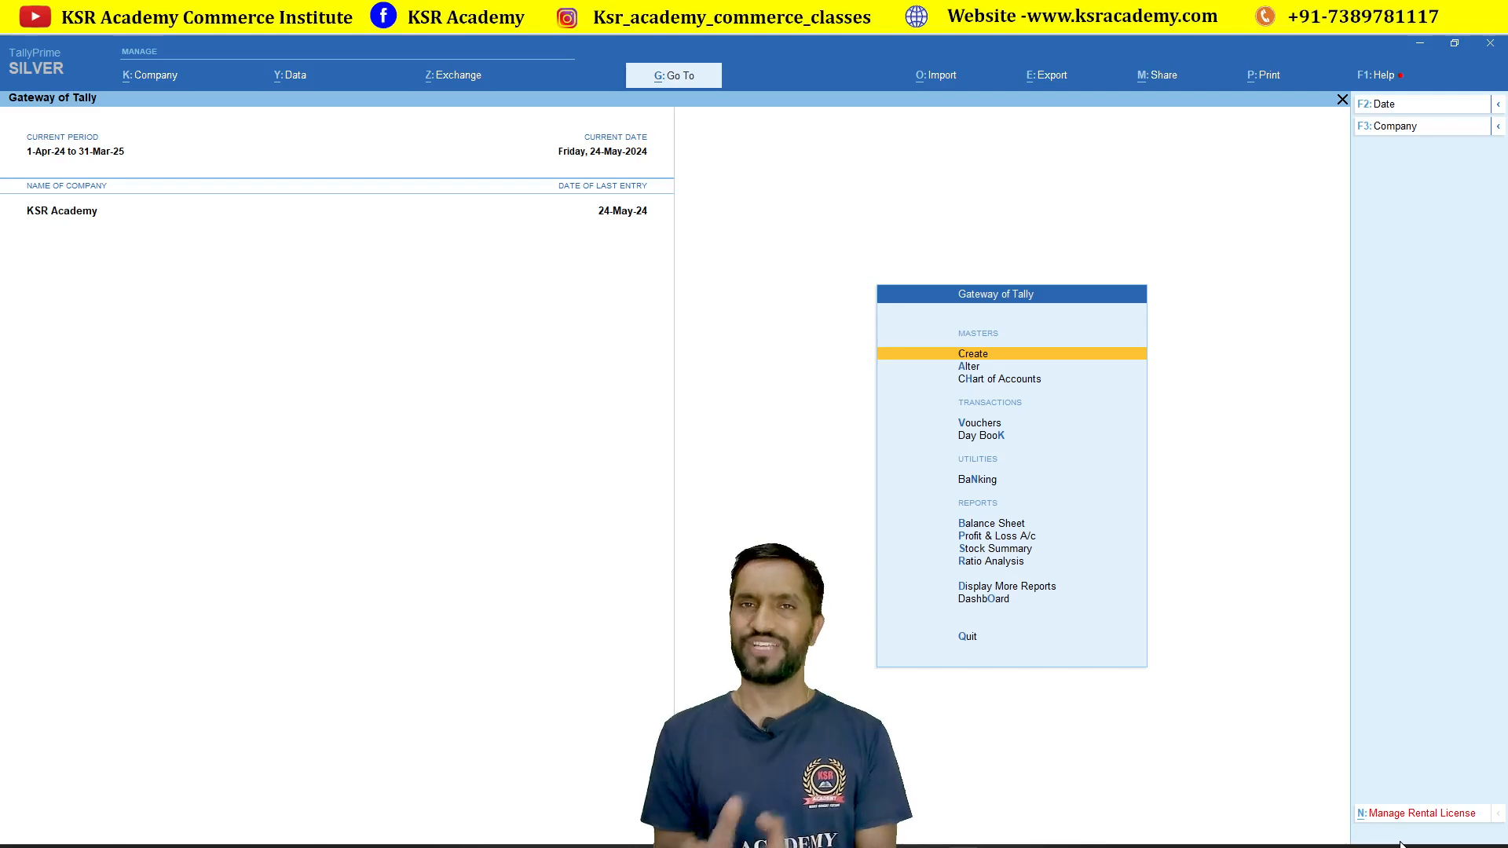